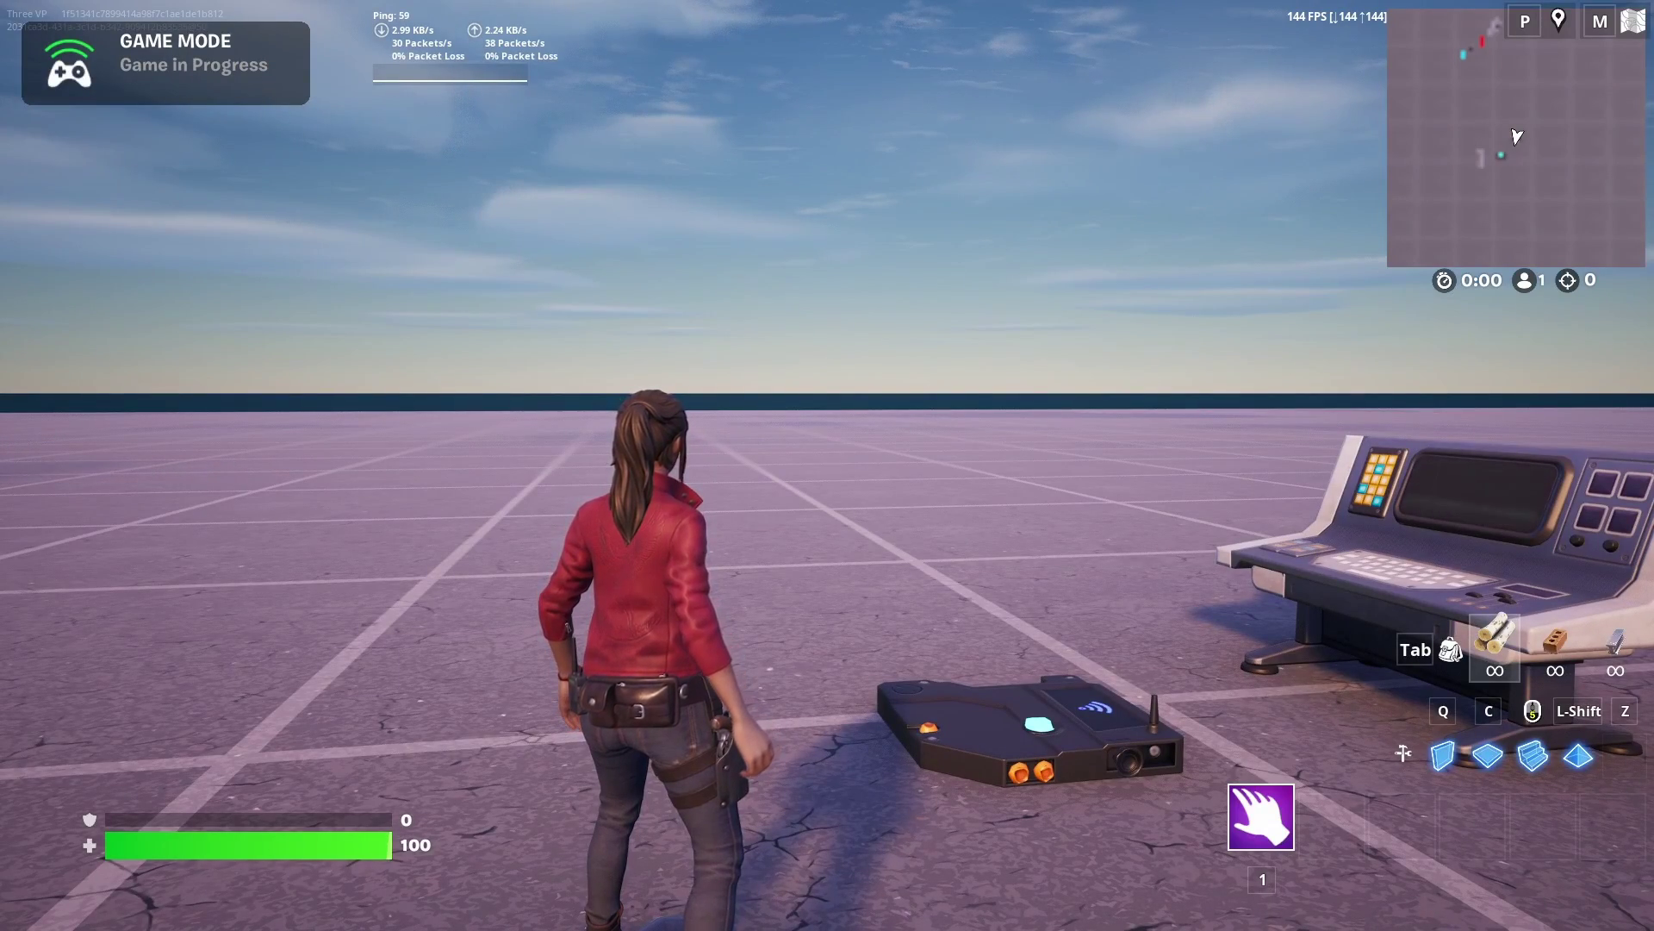
Playtest the loadout vote by starting it, voting for Mythic Havoc, and equipping the granted assault rifle.
key(w)
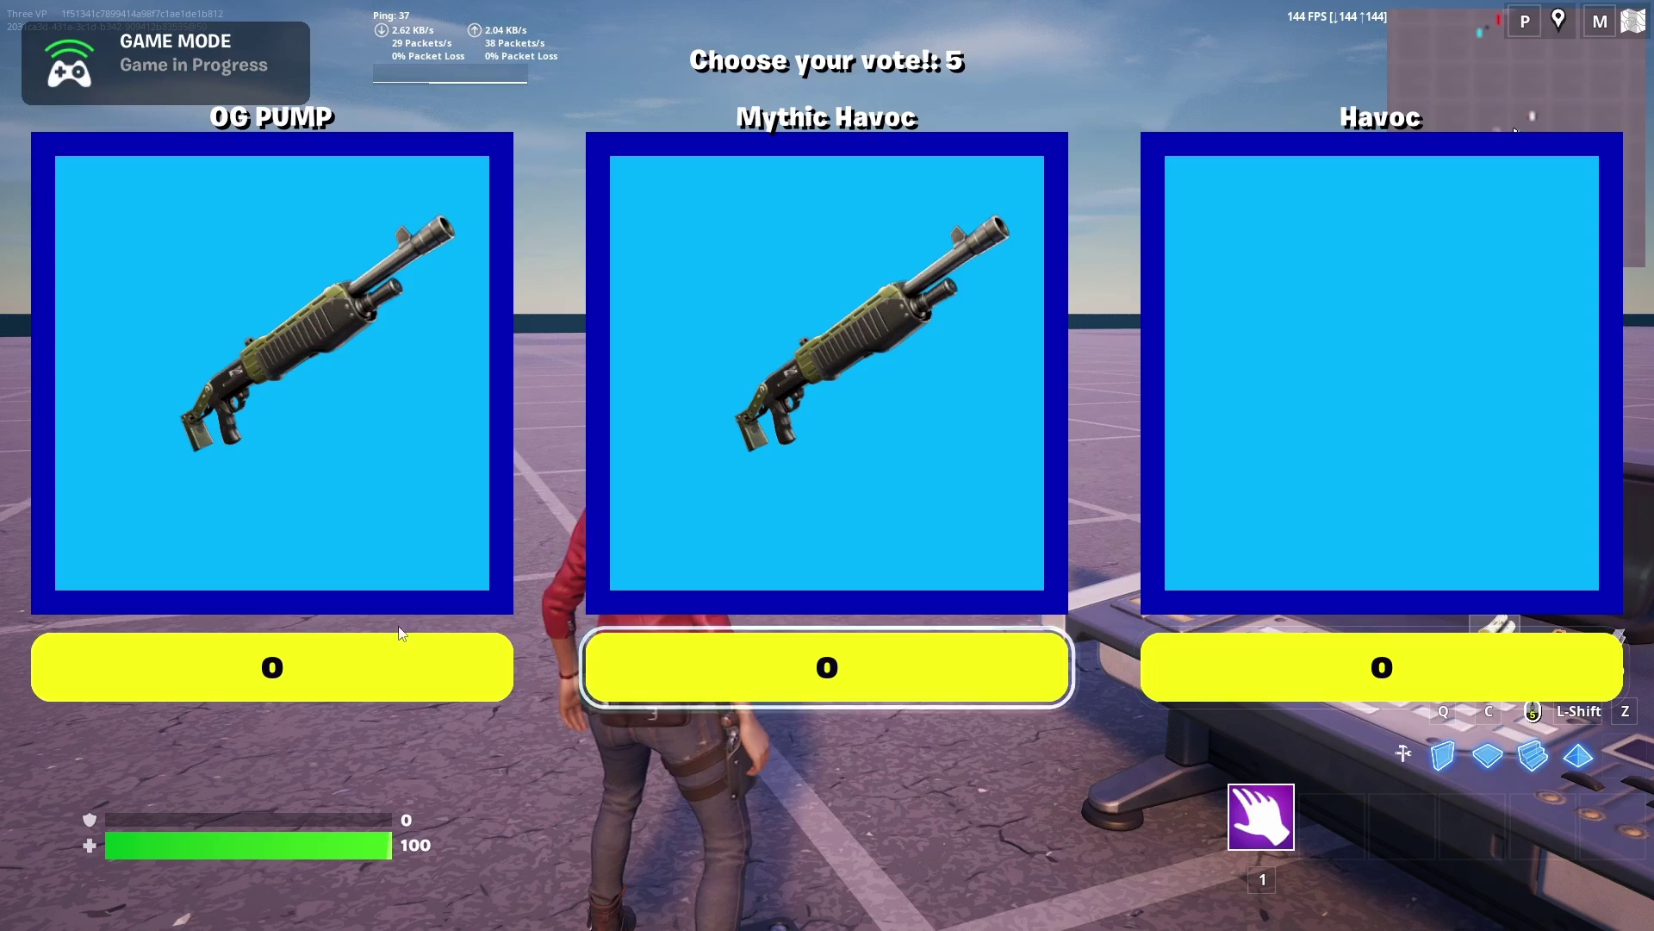
click(902, 658)
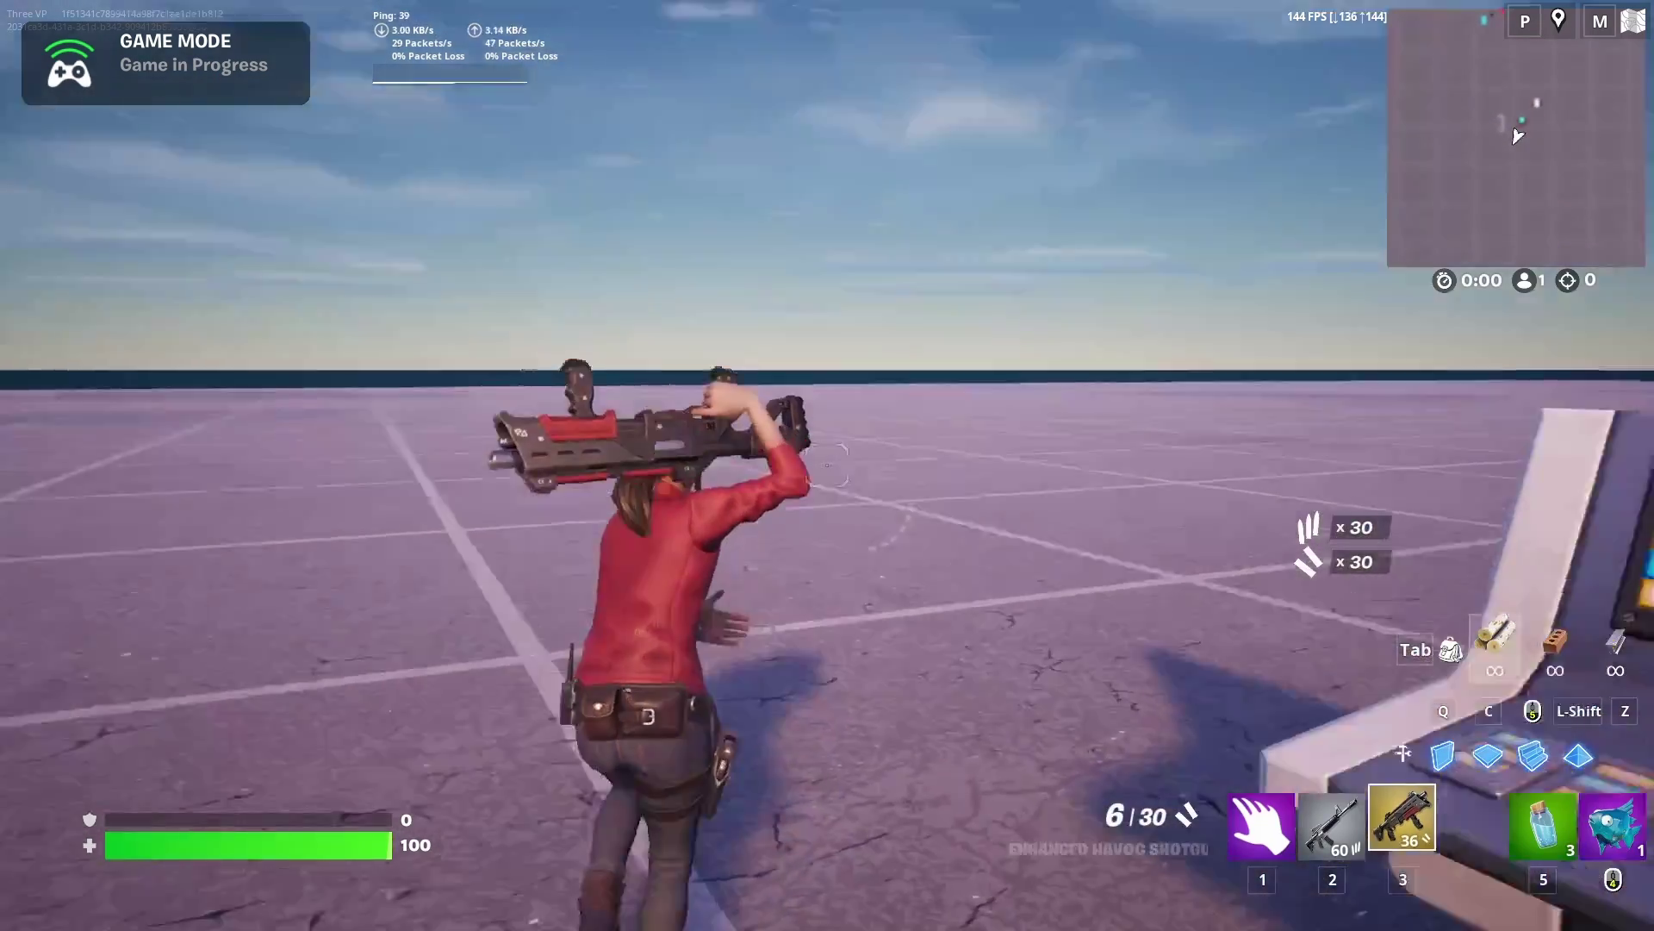
key(2)
key(w)
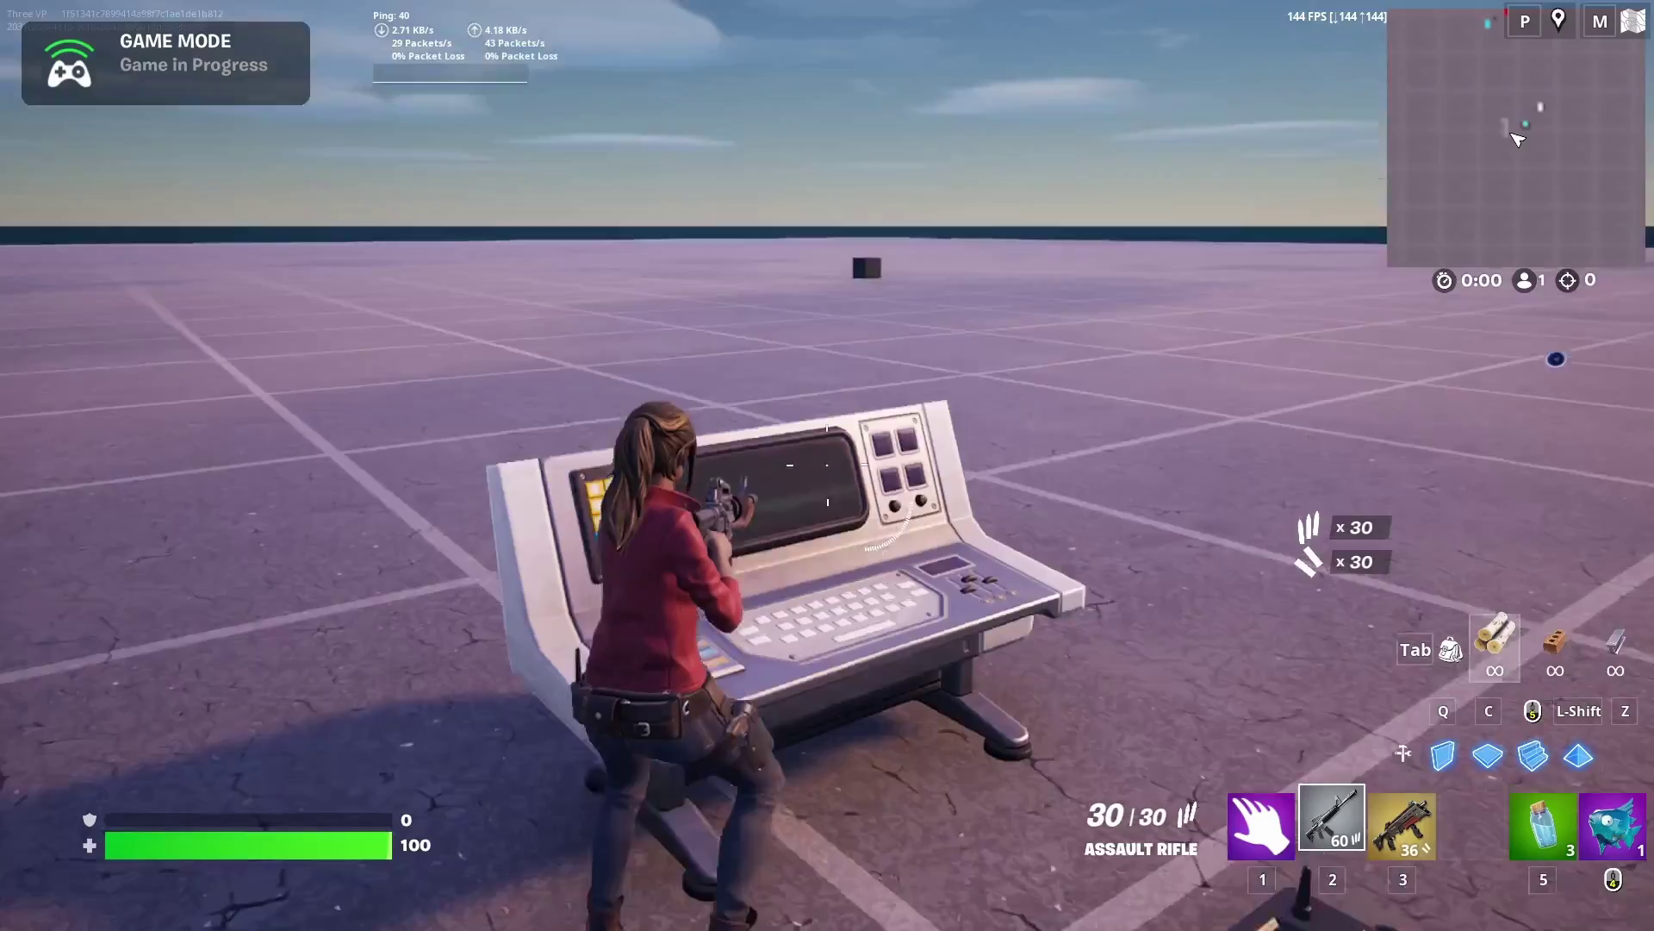
key(space)
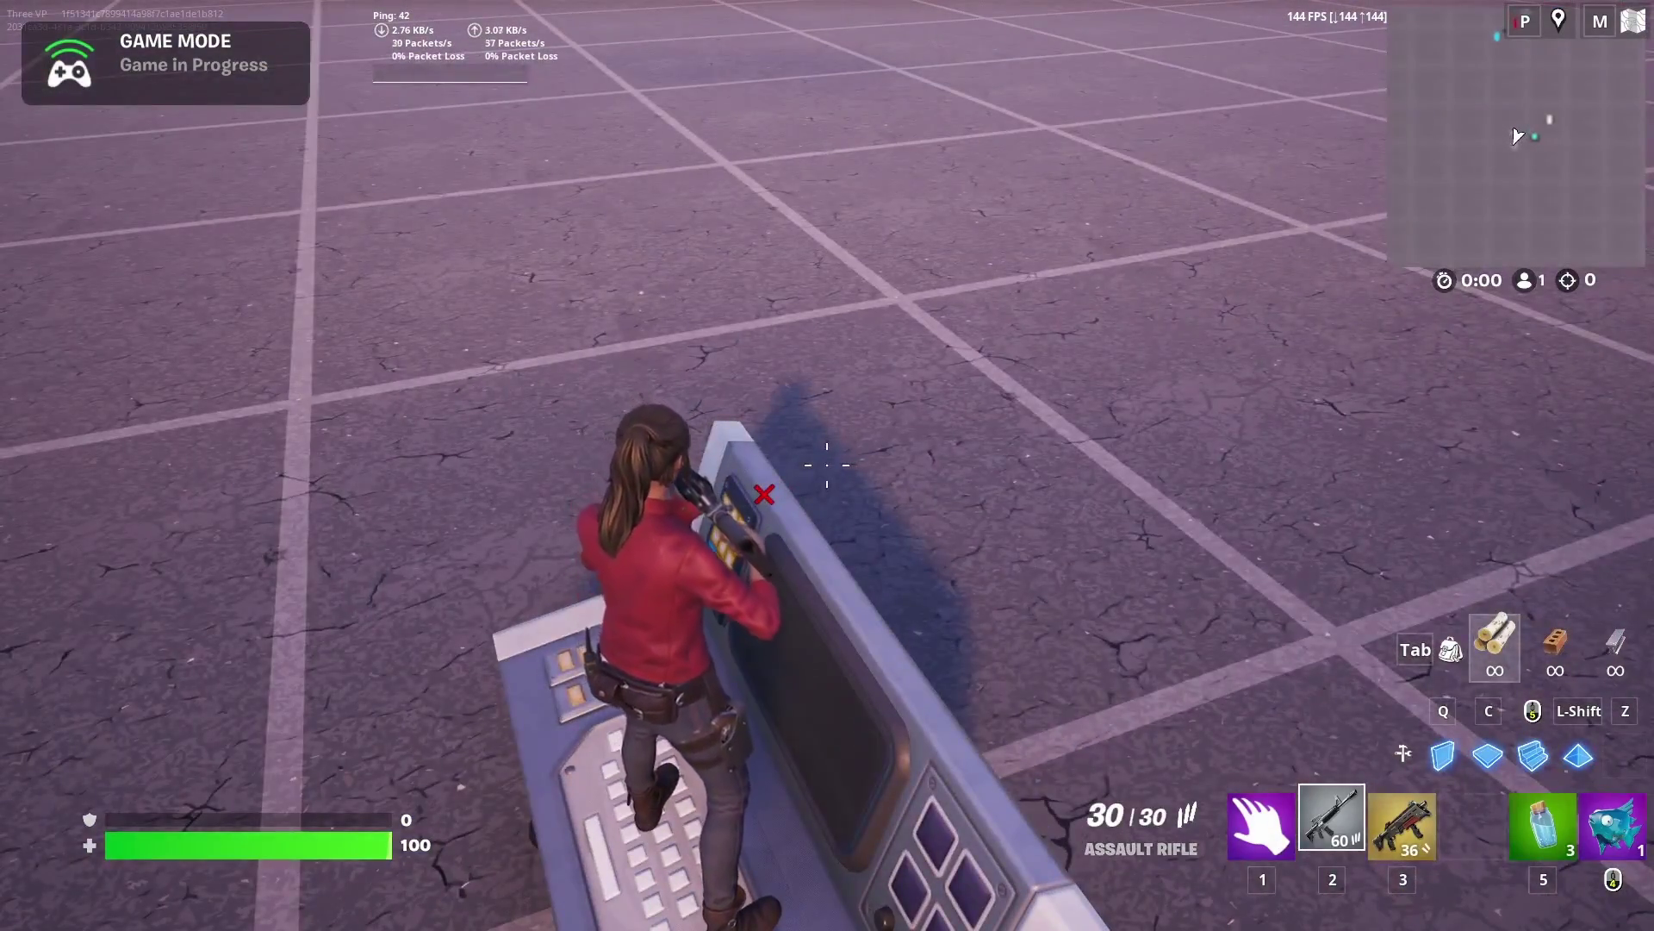
key(w)
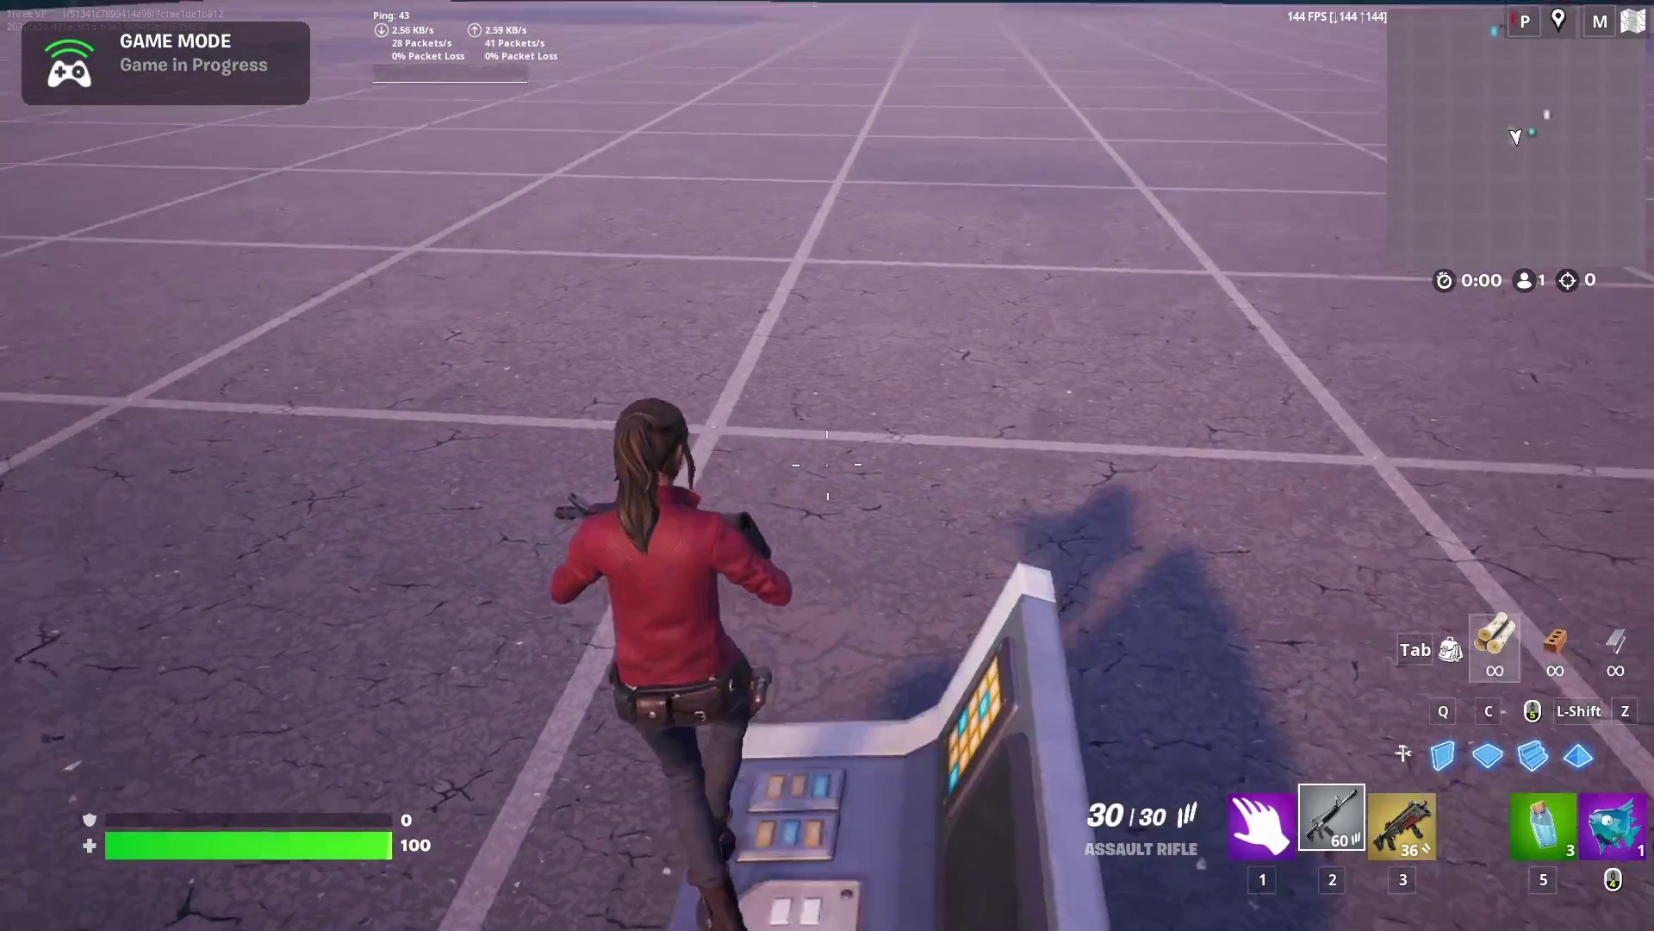
key(w)
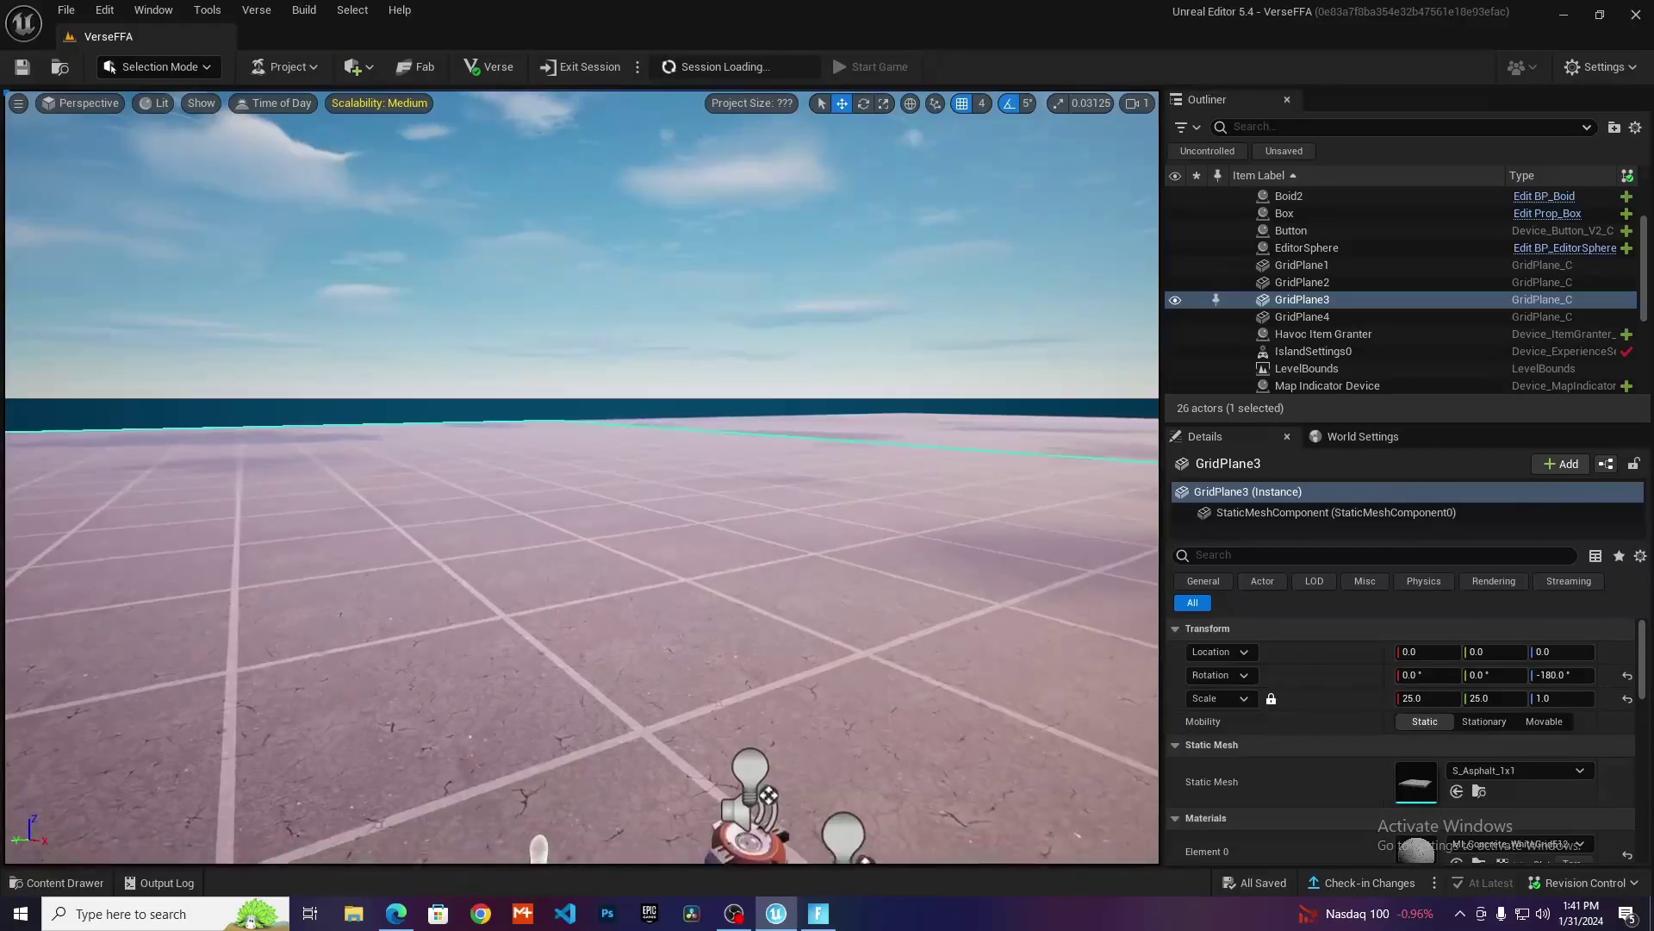
key(s)
right_drag(560, 597, 668, 703)
key(w)
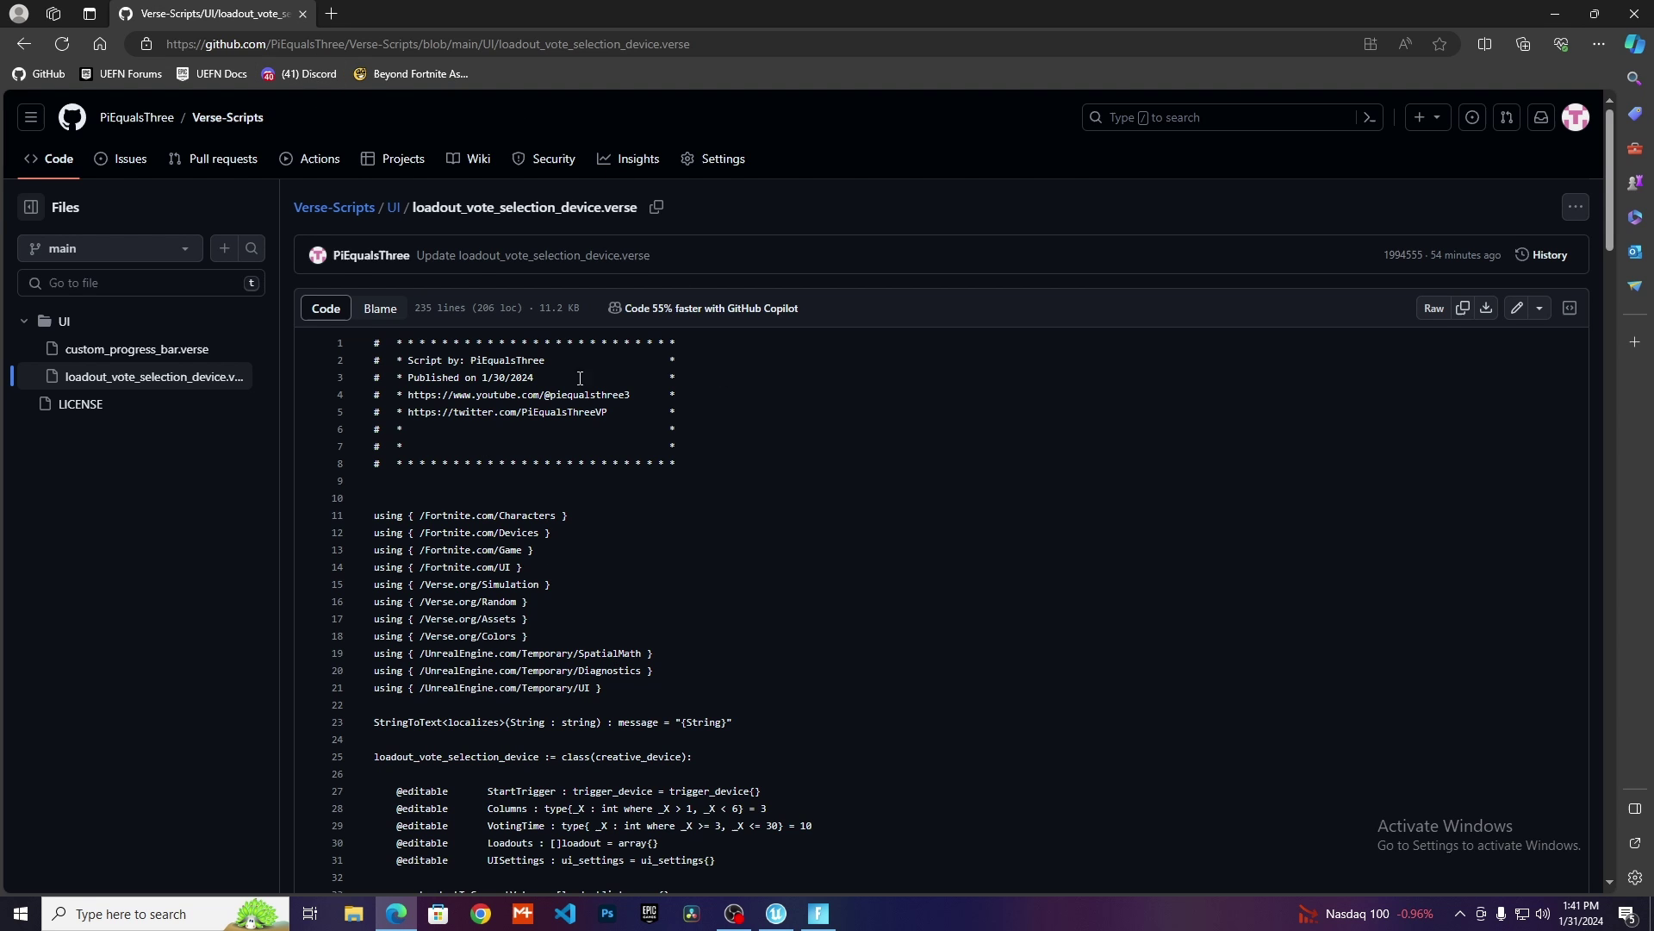
Copy the full raw source of loadout_vote_selection_device.verse from the Verse-Scripts repository on GitHub.
scroll(479, 448, down, 2)
scroll(479, 451, up, 2)
key(ctrl+a)
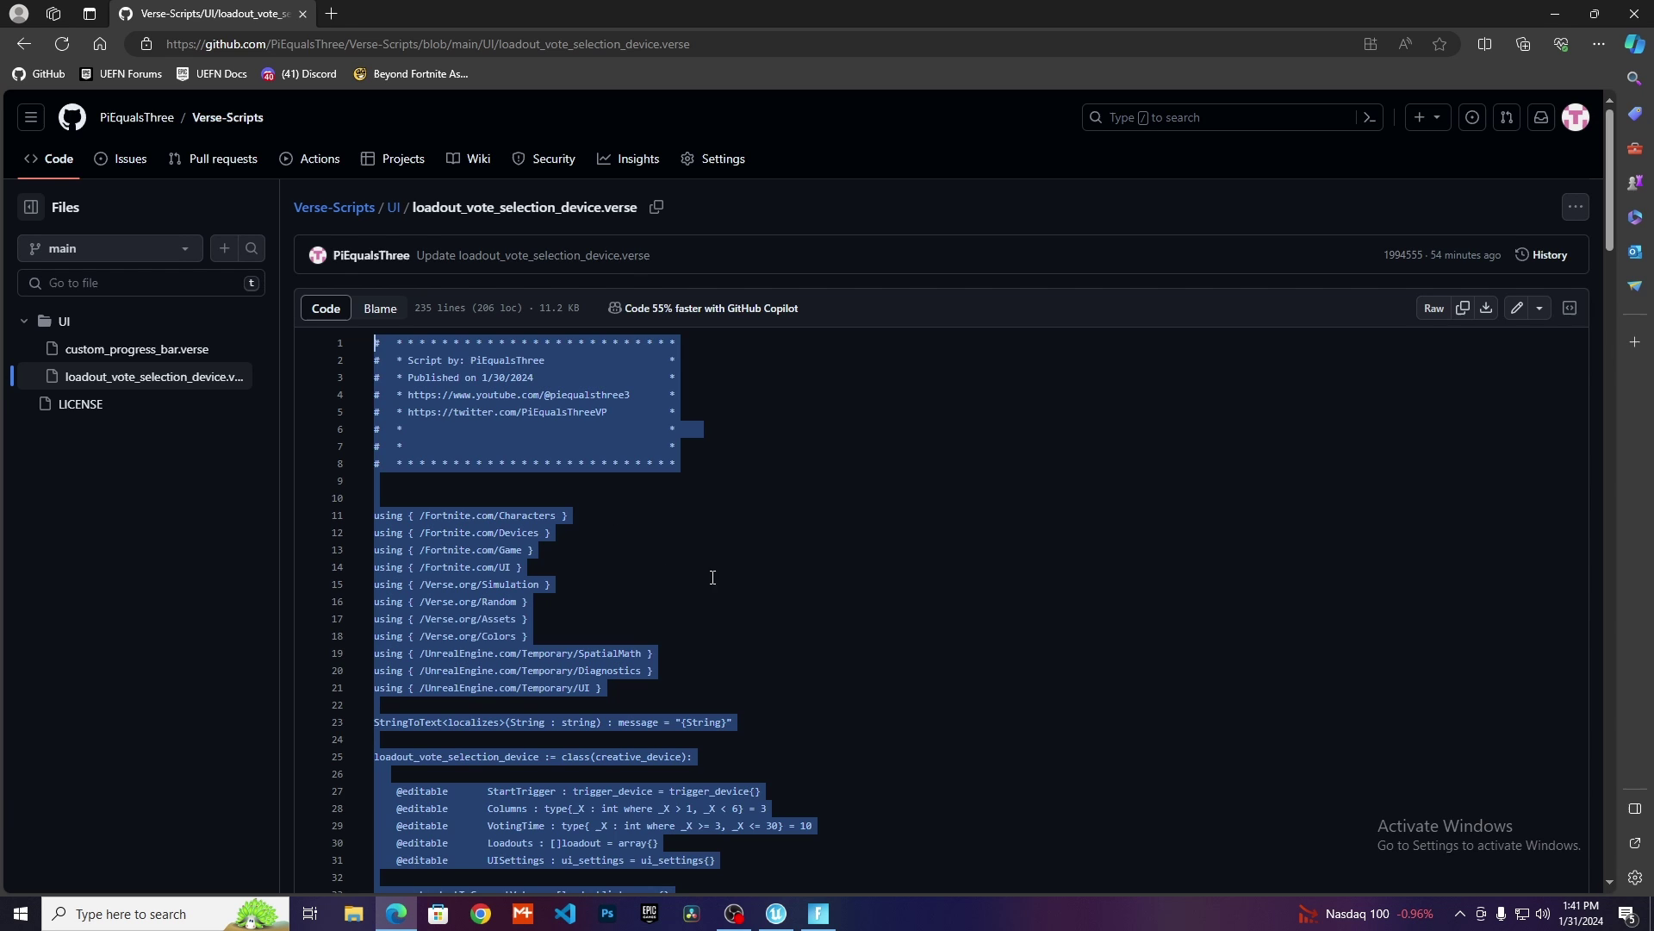
click(713, 572)
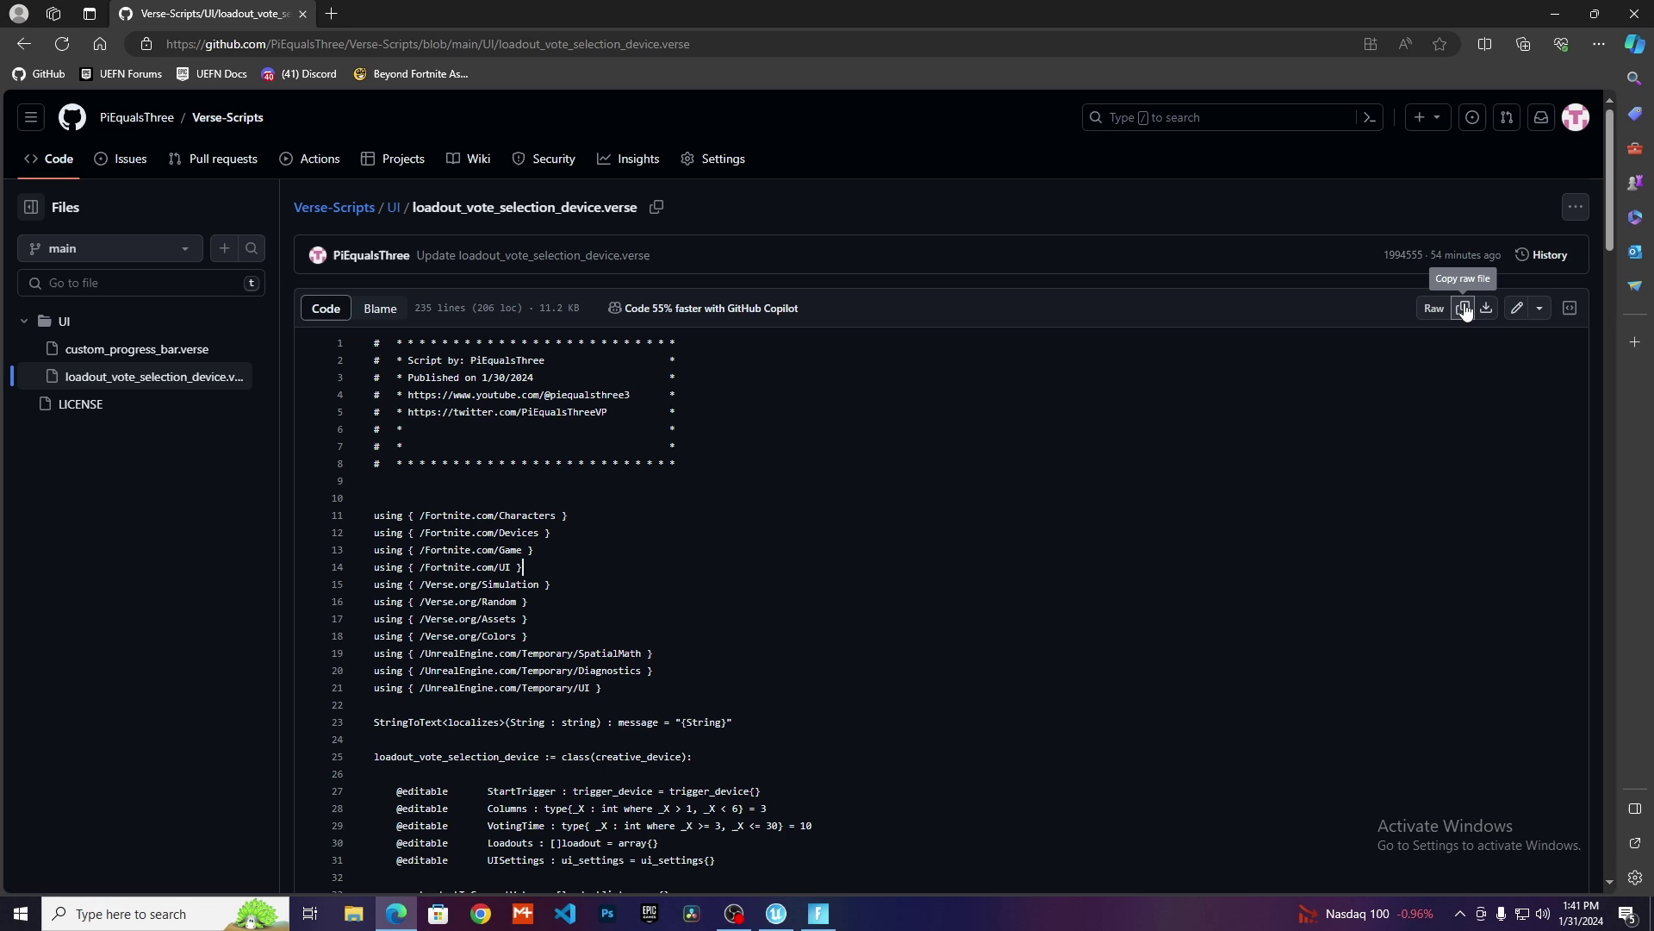
scroll(862, 483, down, 5)
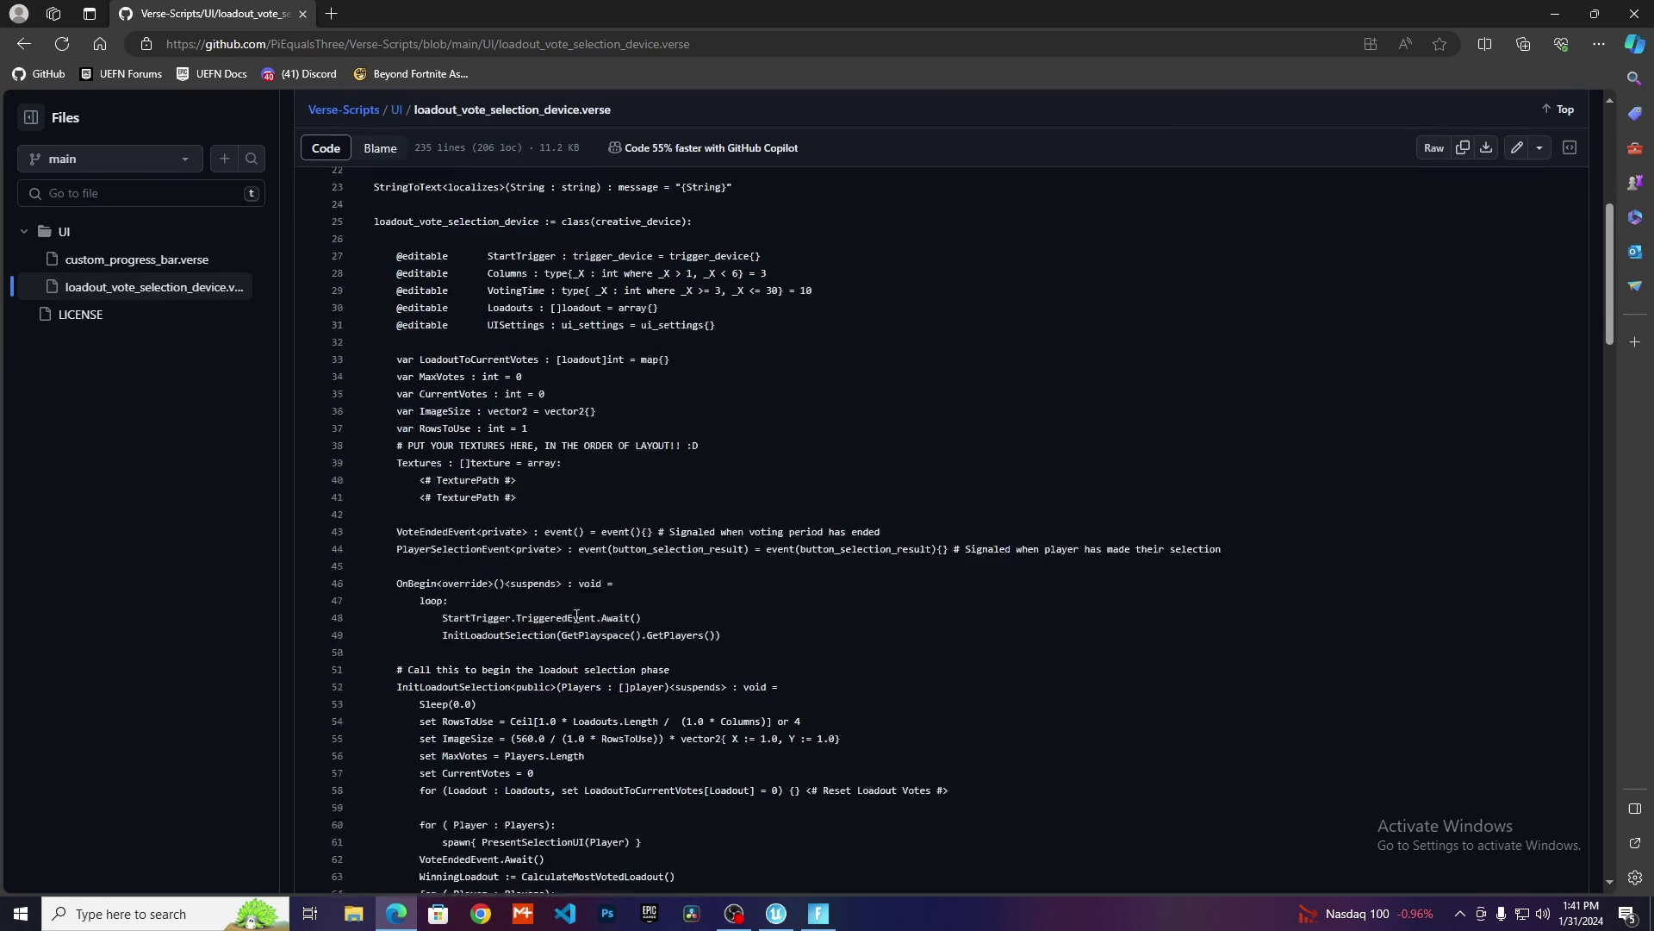
scroll(503, 551, up, 6)
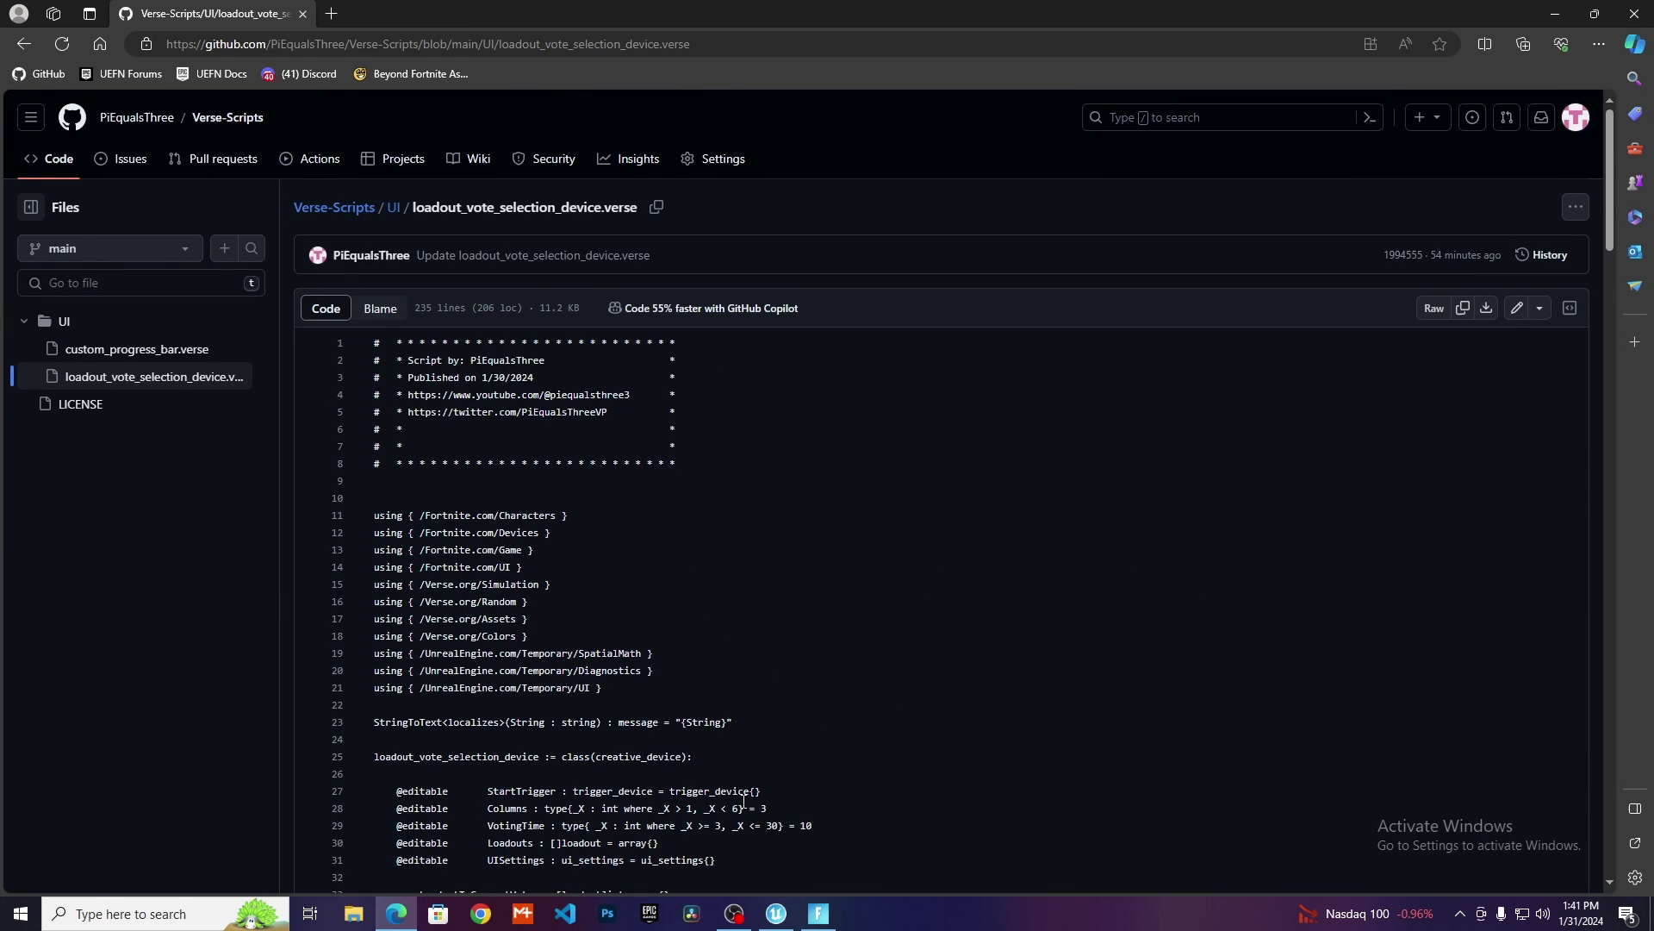
Switch to Unreal Editor and start adding a new Verse file to the VerseFFA project through the Verse Explorer.
click(775, 913)
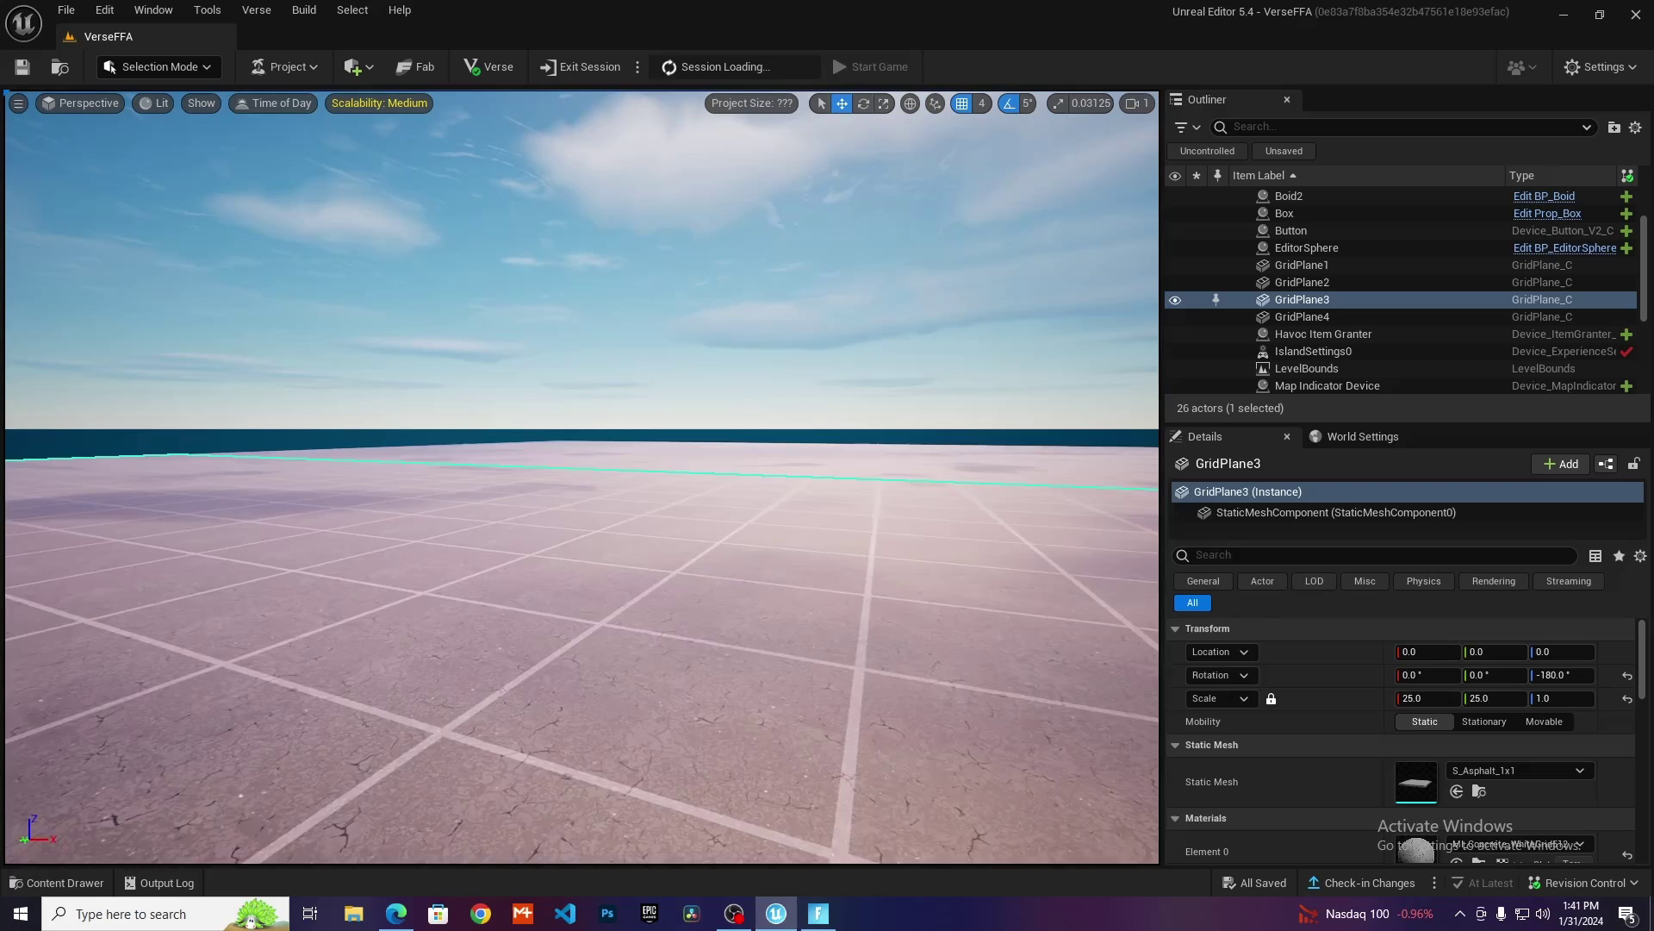
right_drag(682, 534, 810, 586)
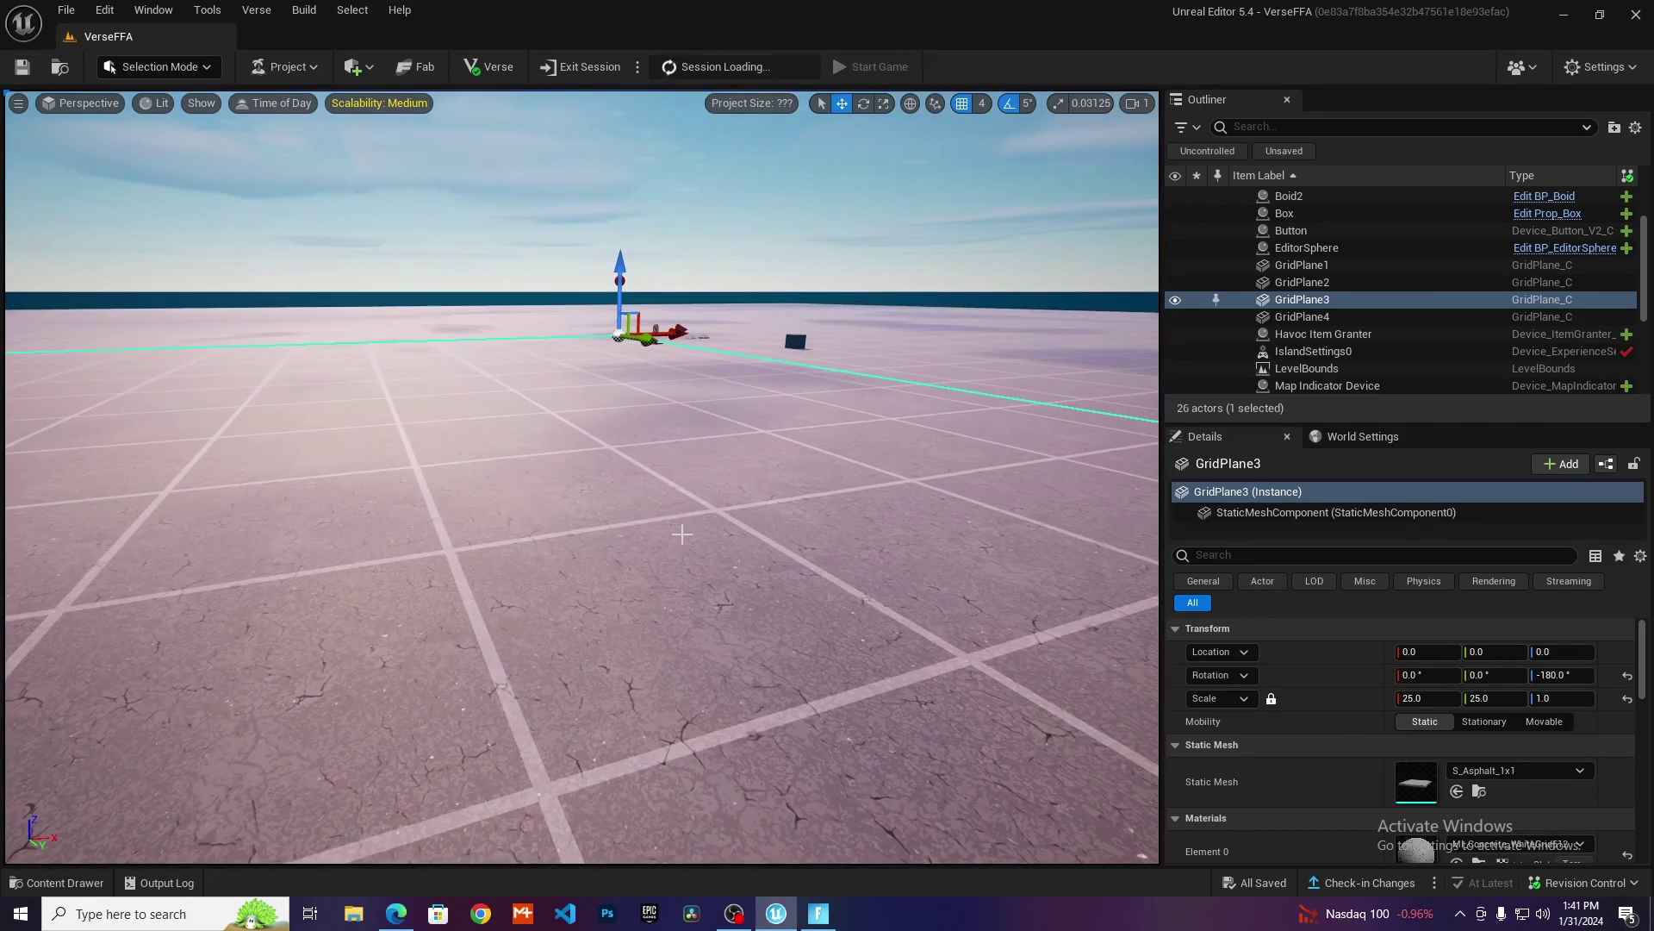
click(263, 14)
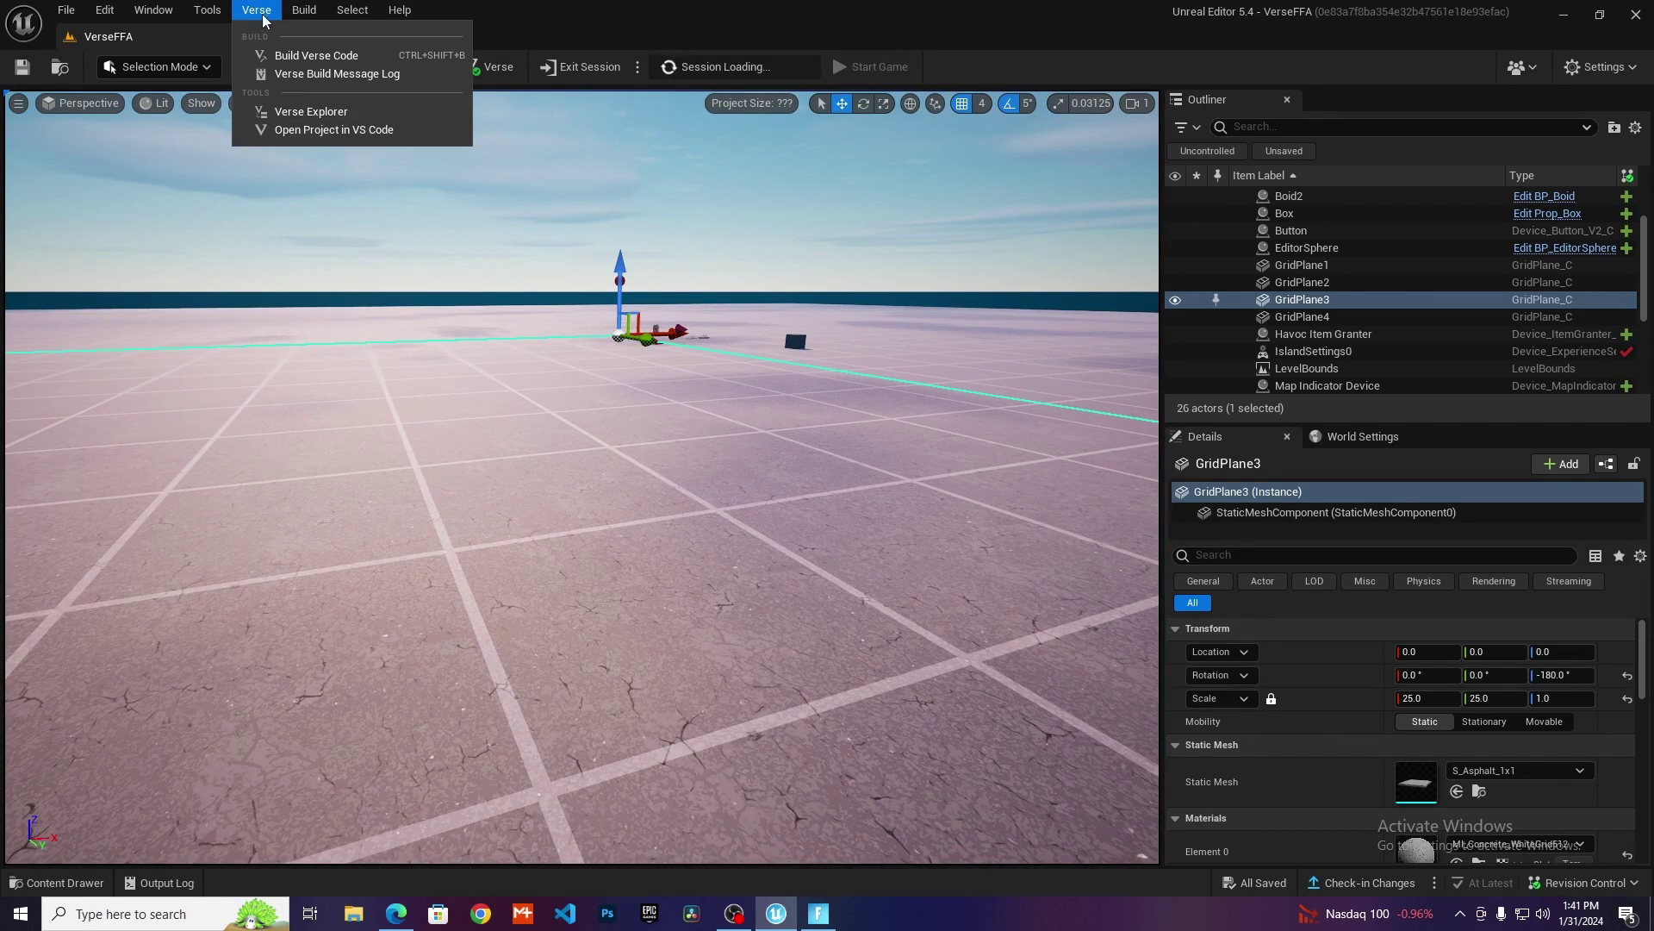
click(314, 119)
click(557, 317)
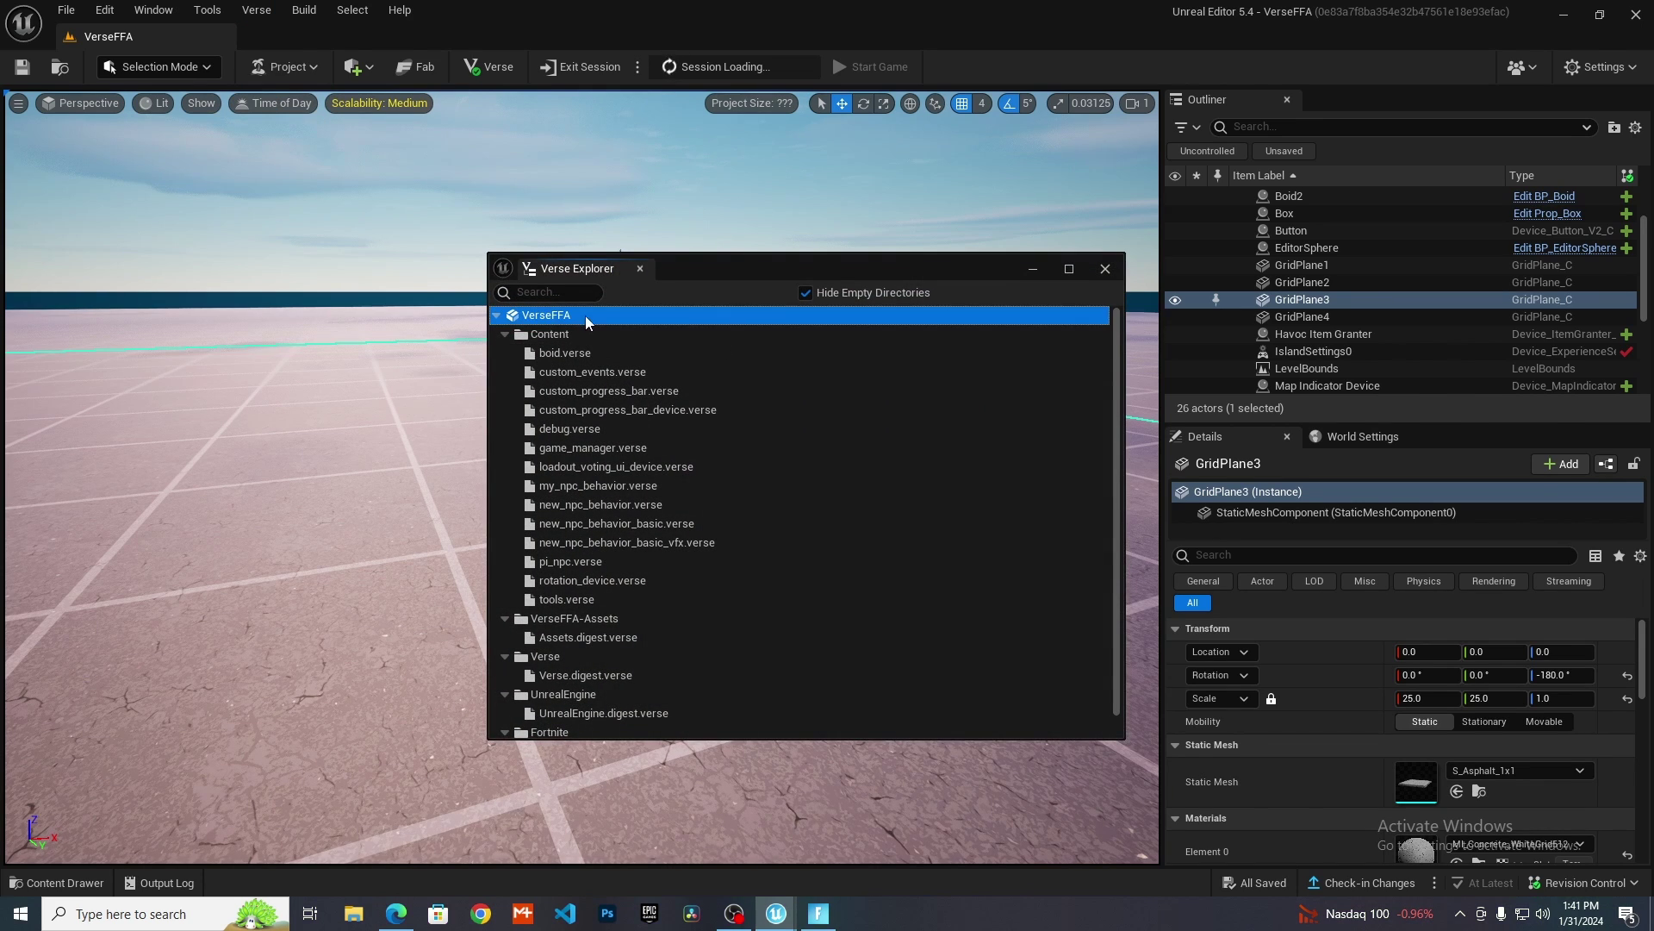
right_click(535, 317)
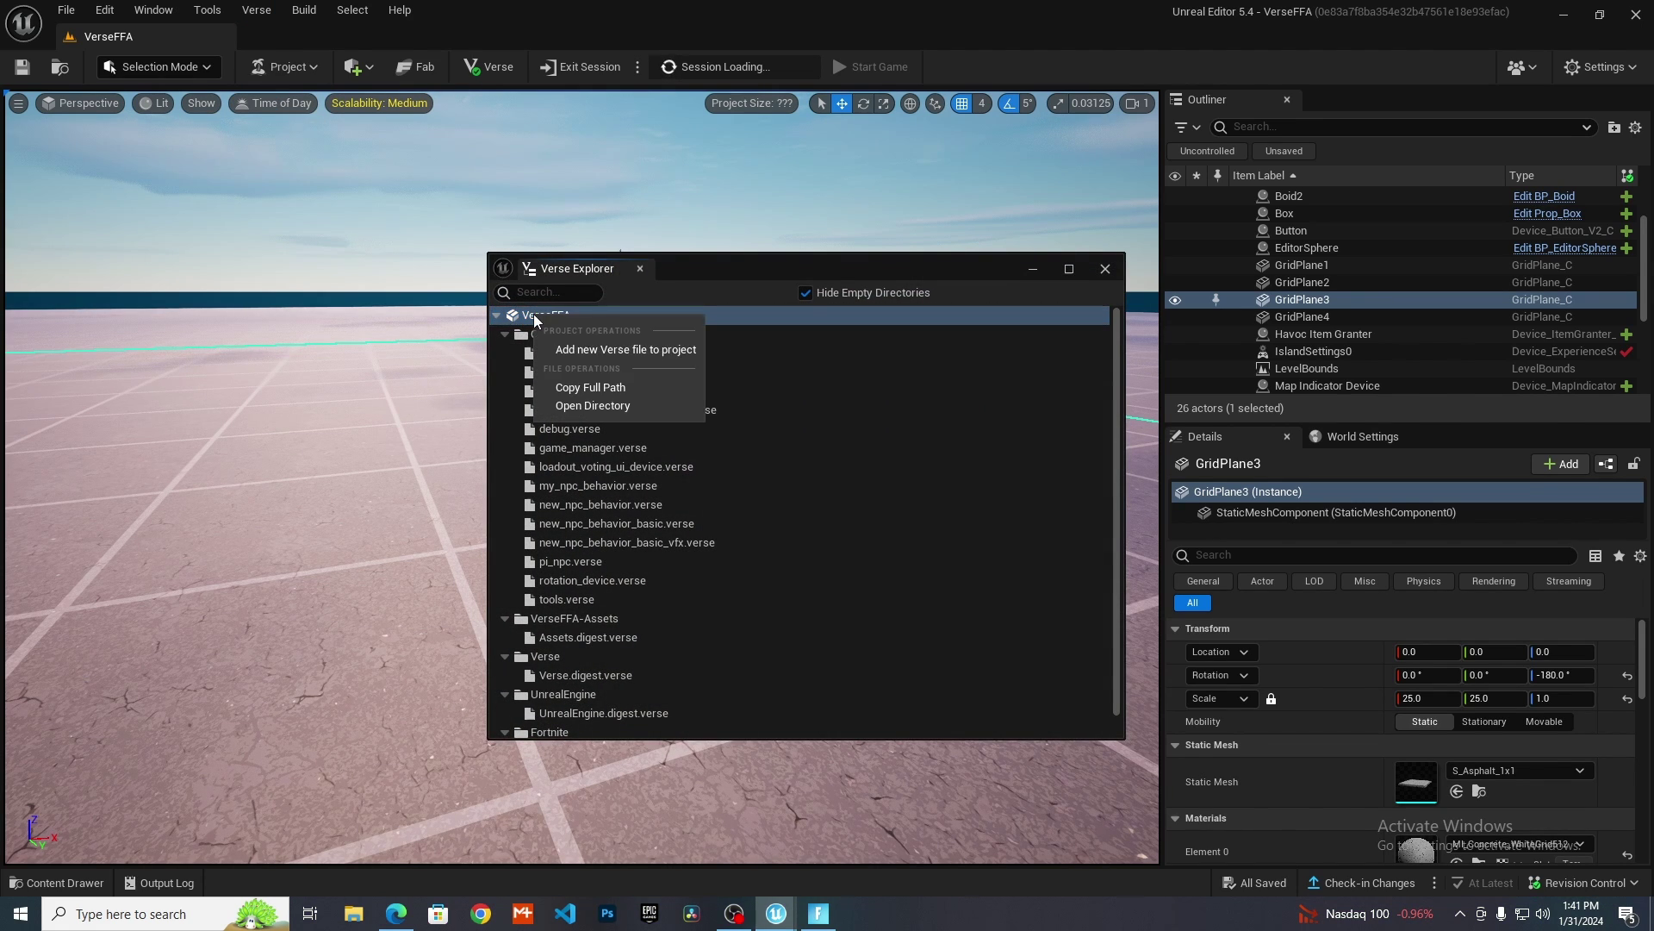
click(592, 350)
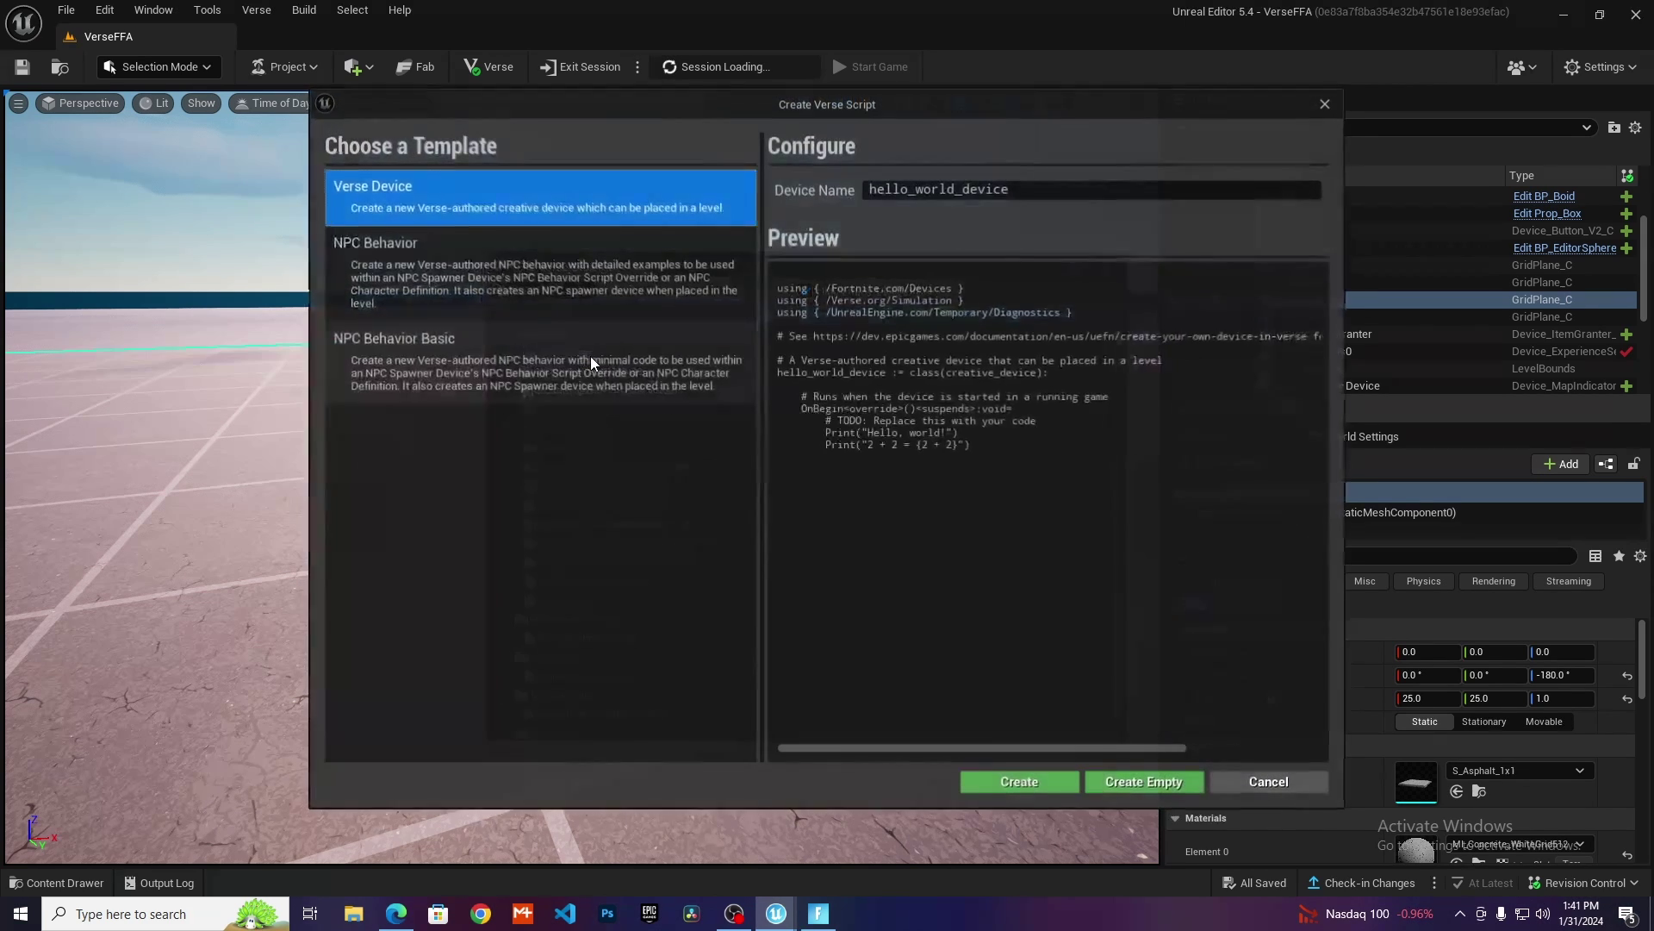
Name the Verse device loadout_selection_vote_device and create it as an empty script.
click(1035, 188)
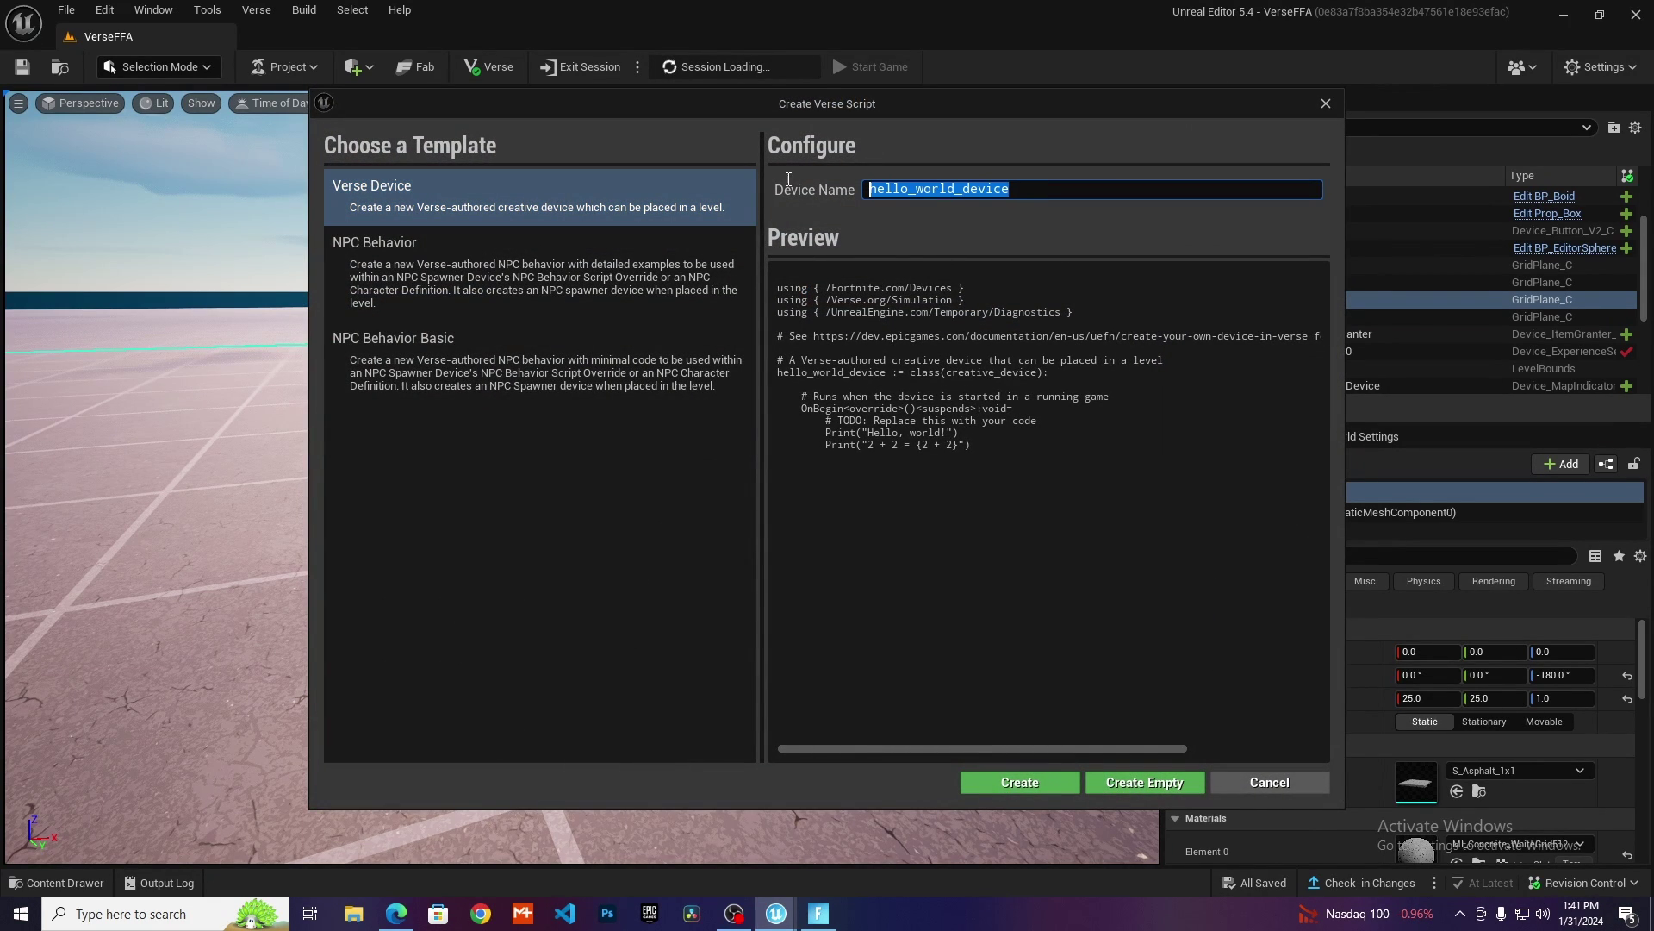
text(loadout_)
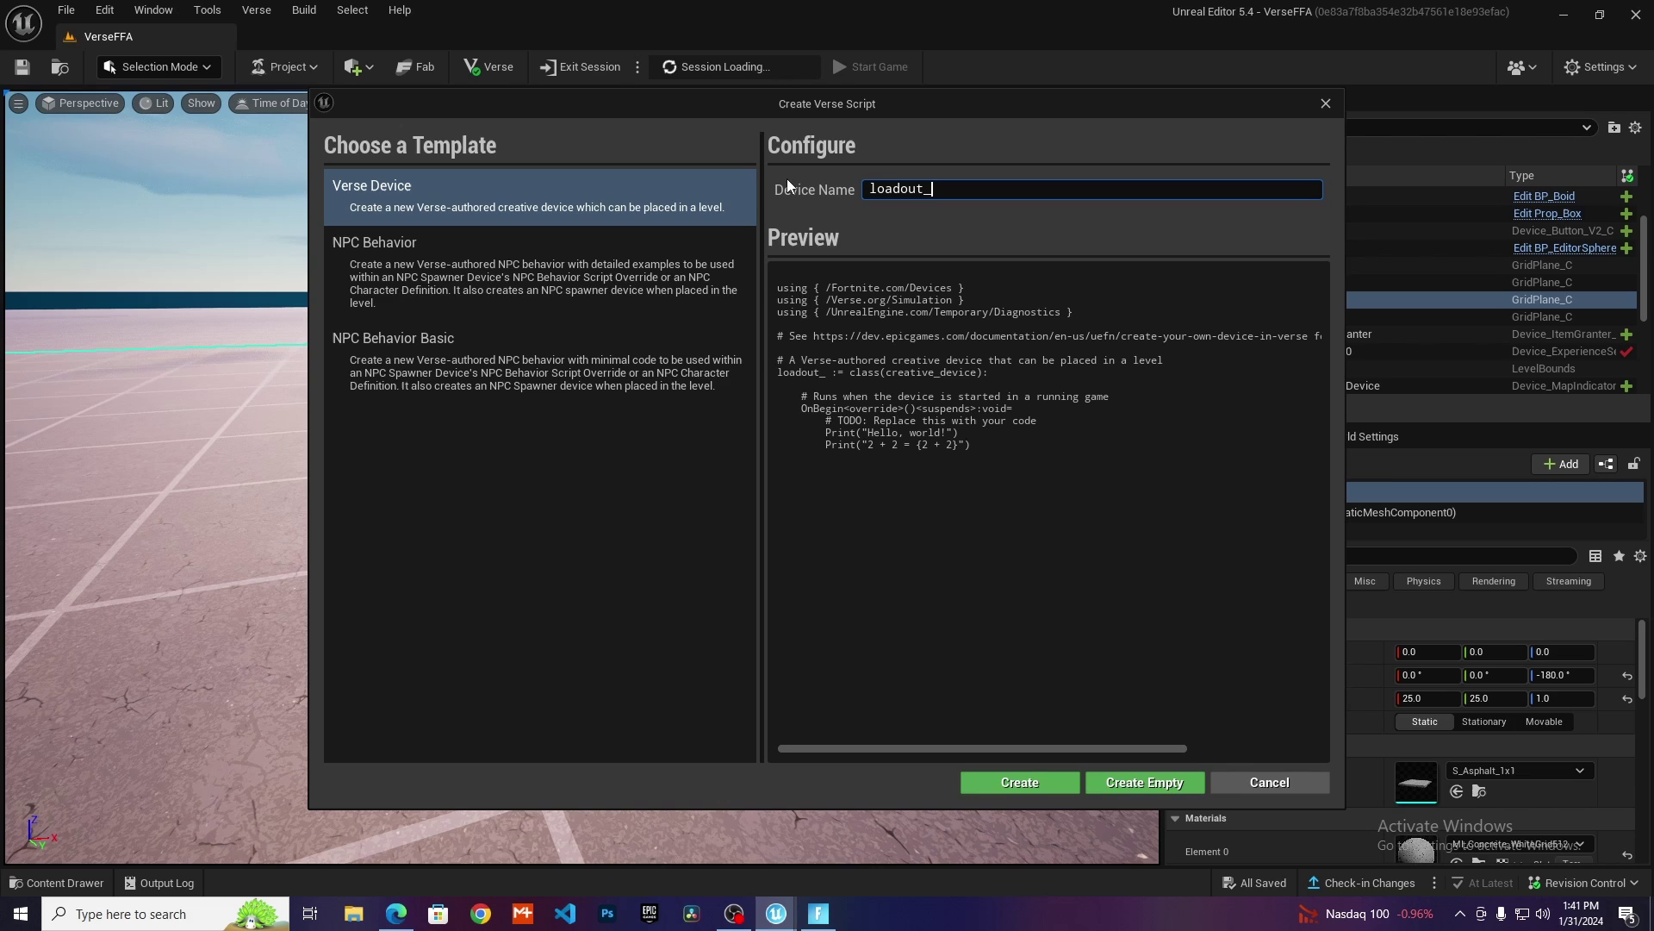
text(selection_votre)
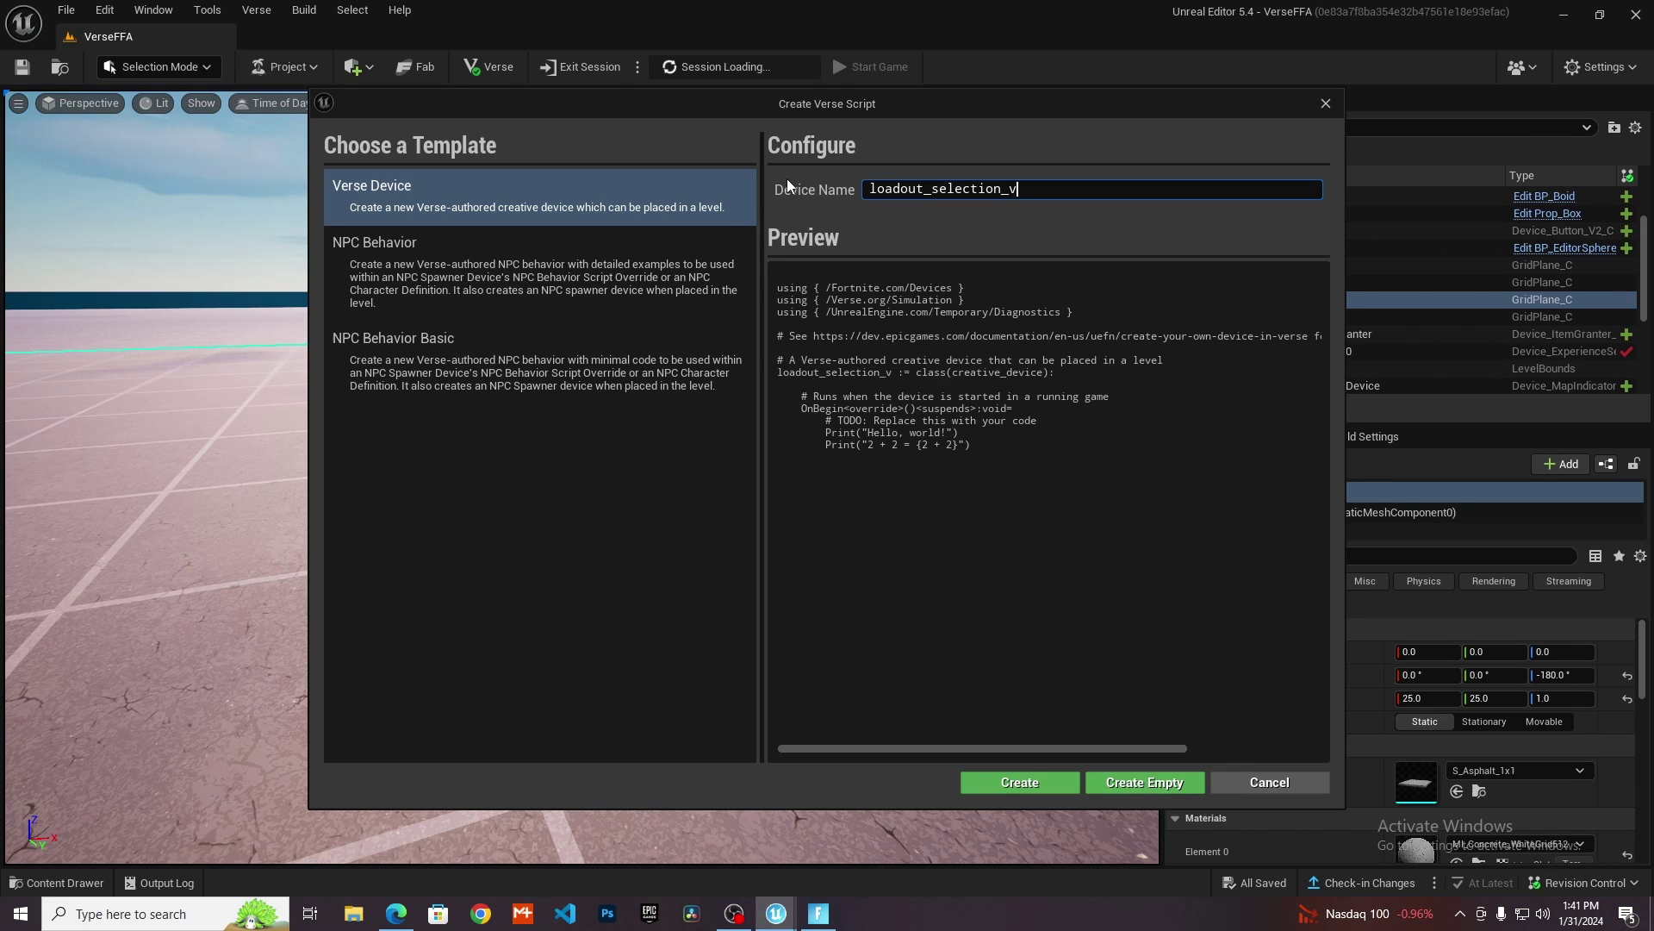
key(BackSpace)
key(BackSpace)
text(e_device)
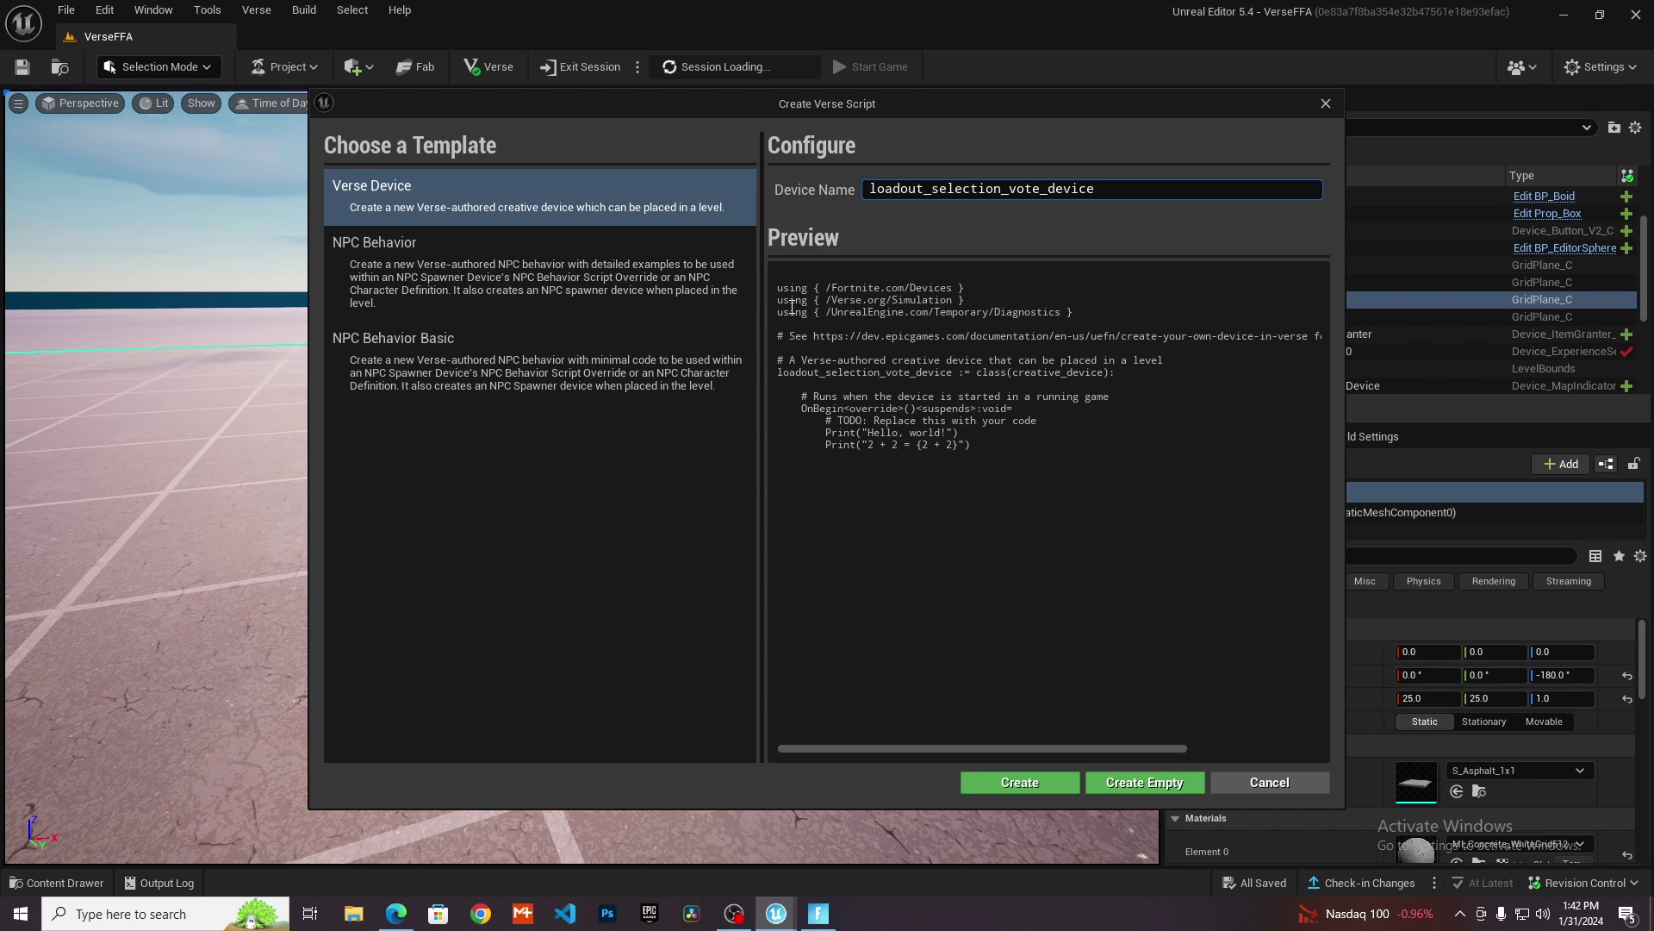
click(1119, 786)
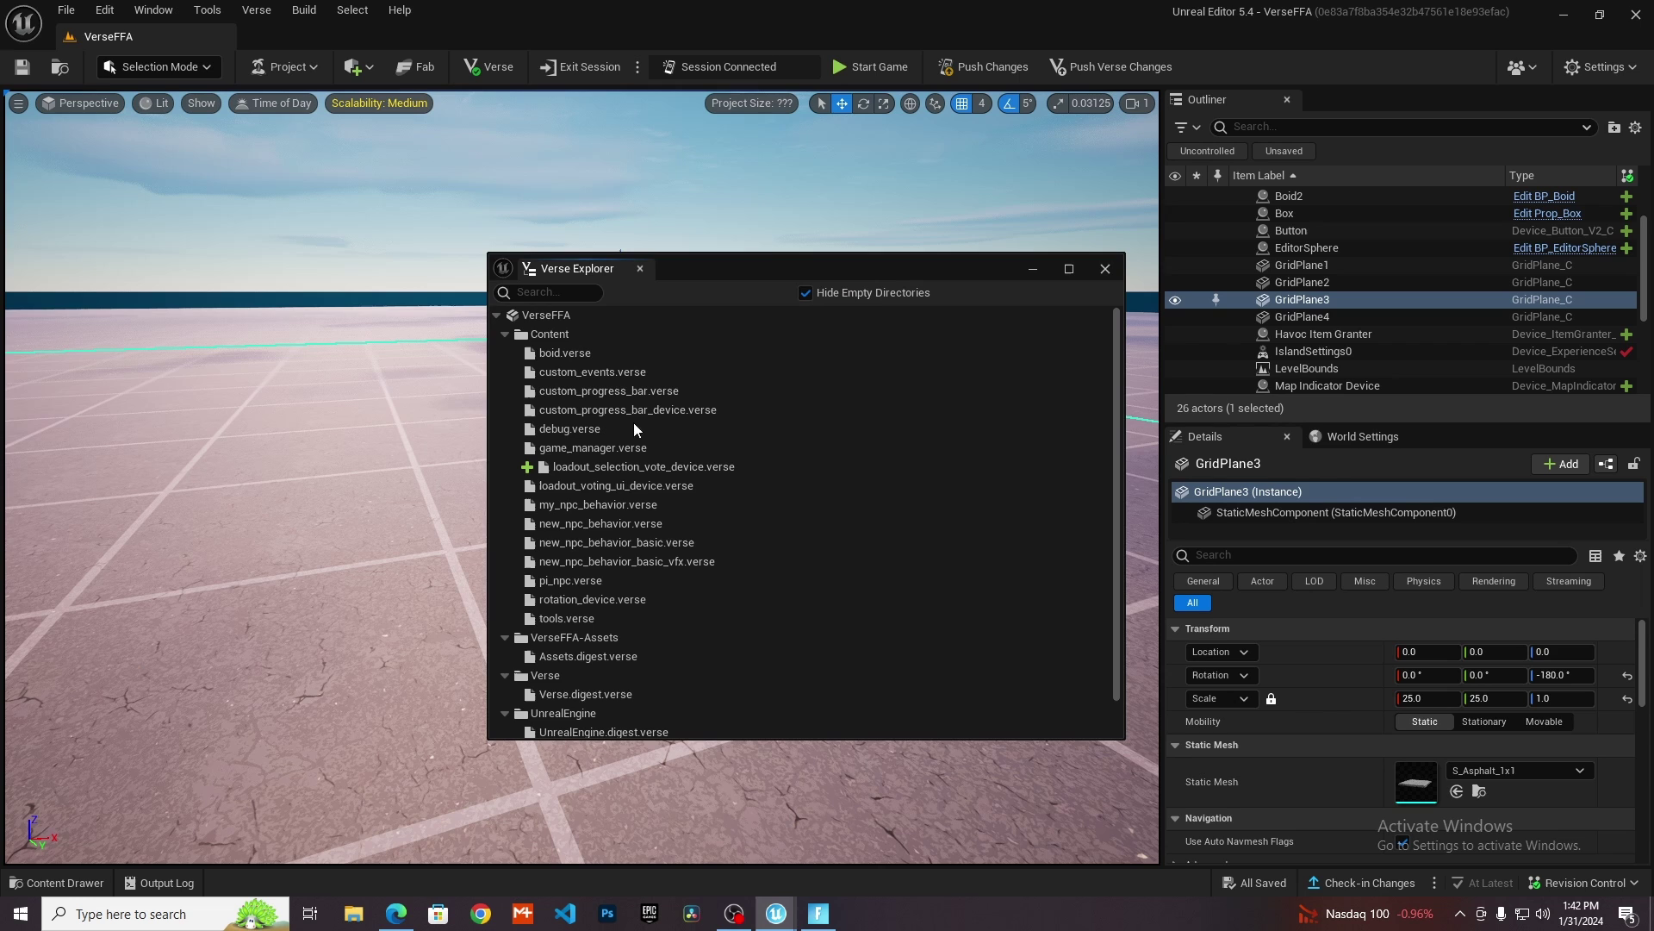
Open loadout_selection_vote_device.verse in VS Code, replace its placeholder comment with the copied script, and save the file.
click(594, 468)
double_click(864, 481)
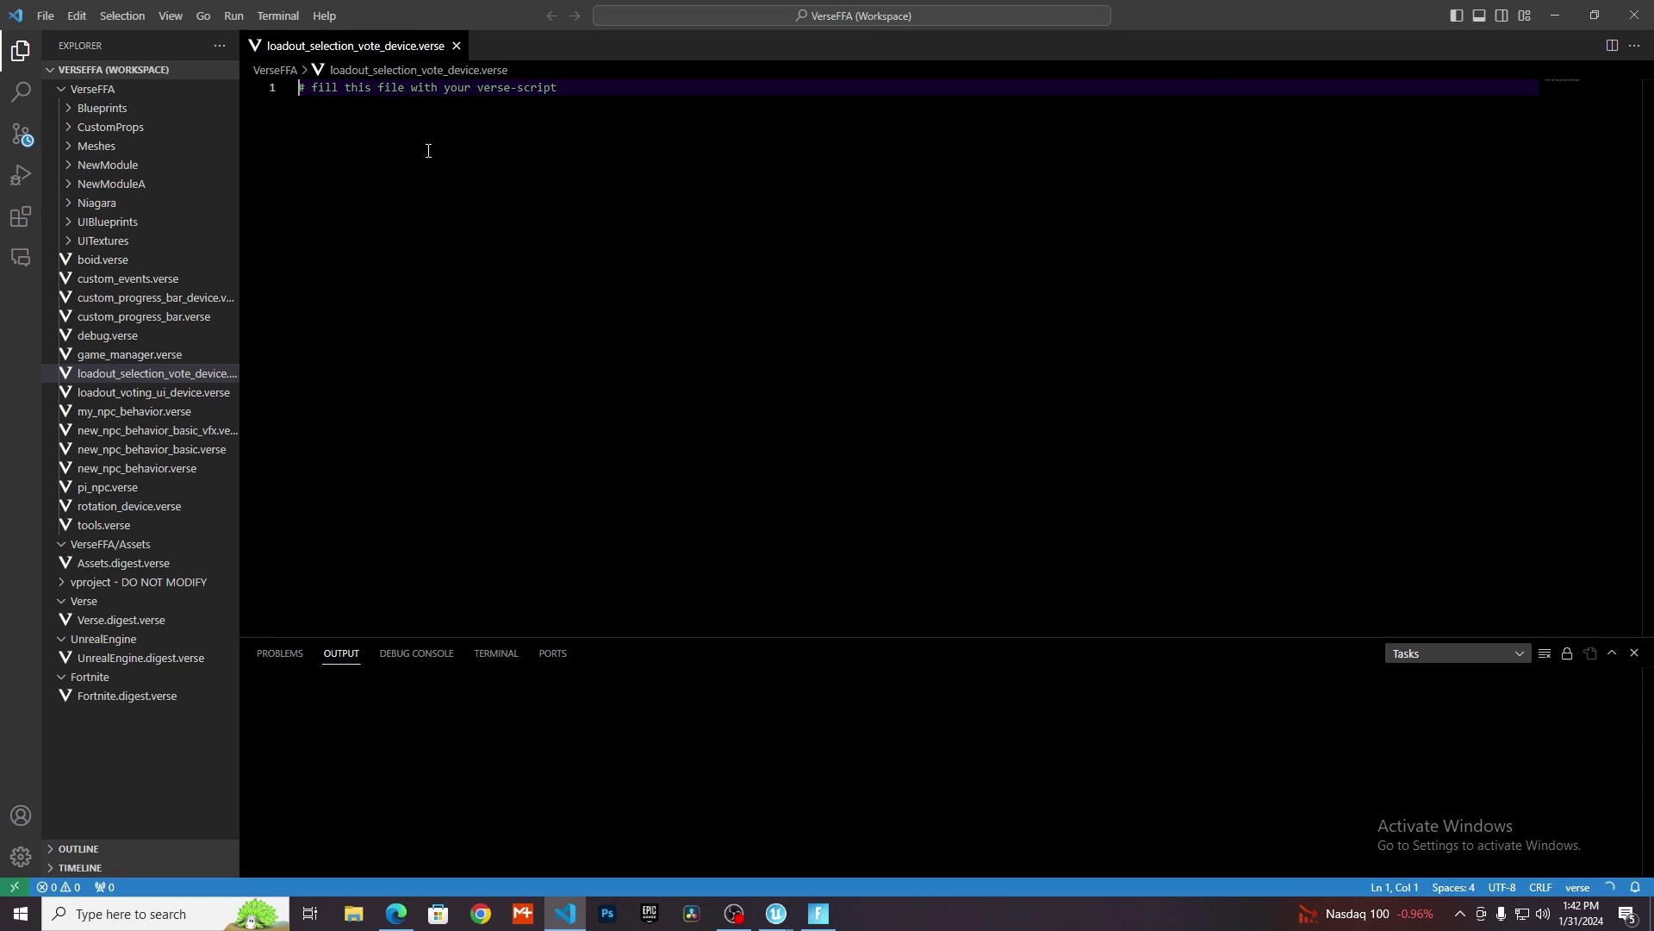
key(ctrl+a)
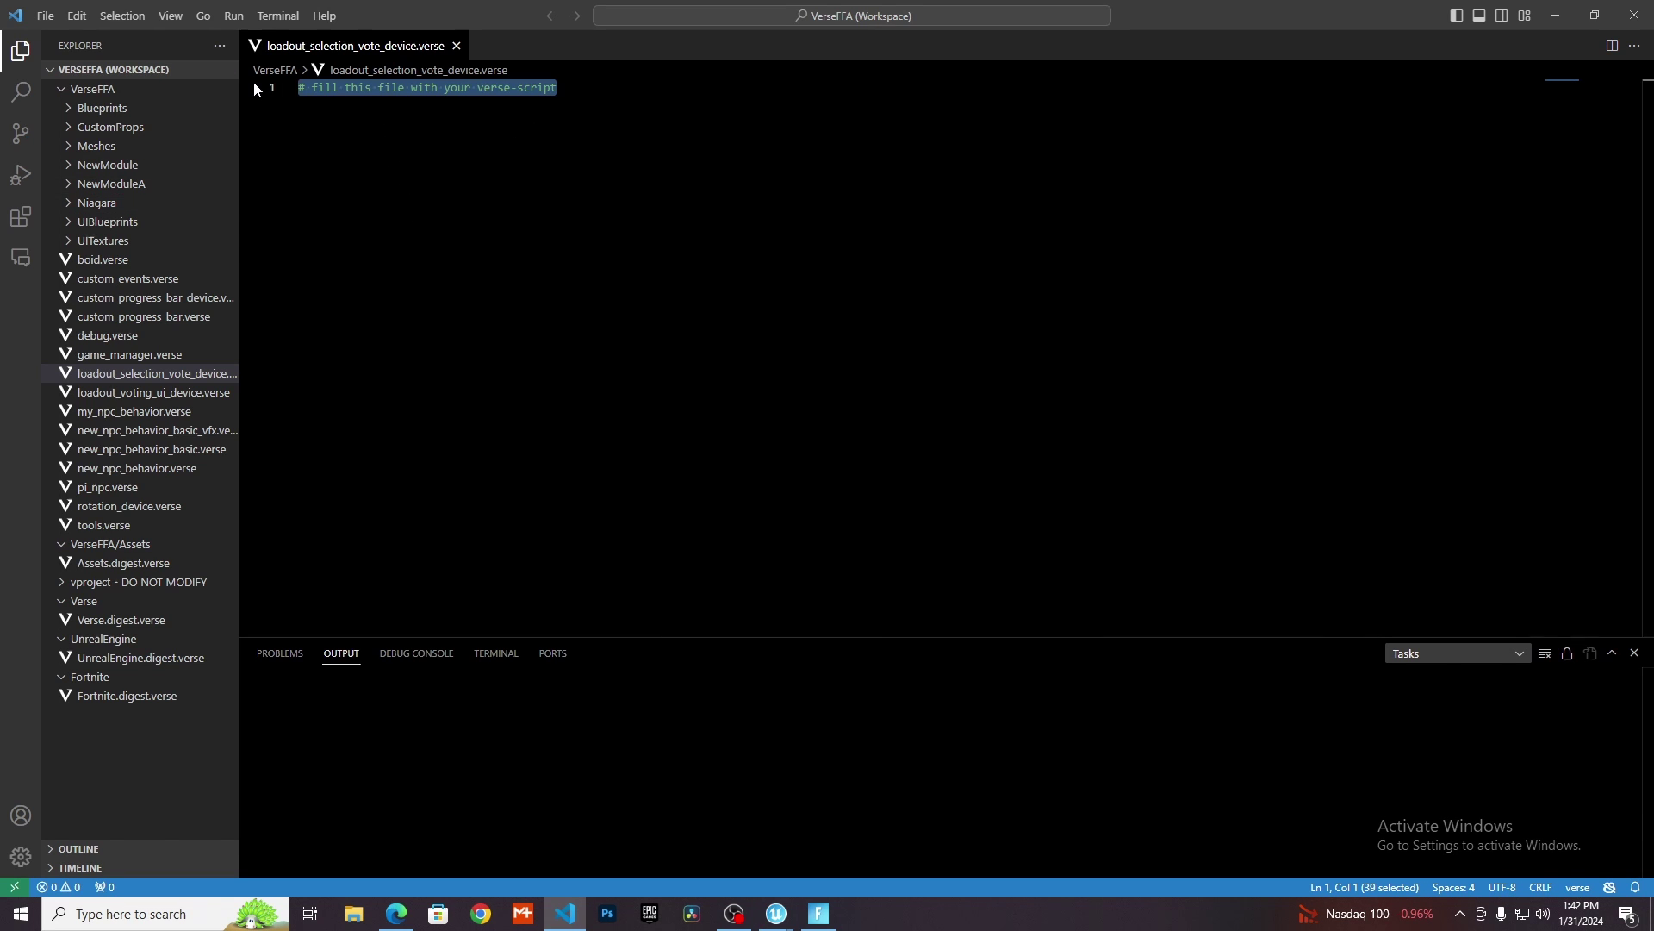
key(BackSpace)
key(ctrl+v)
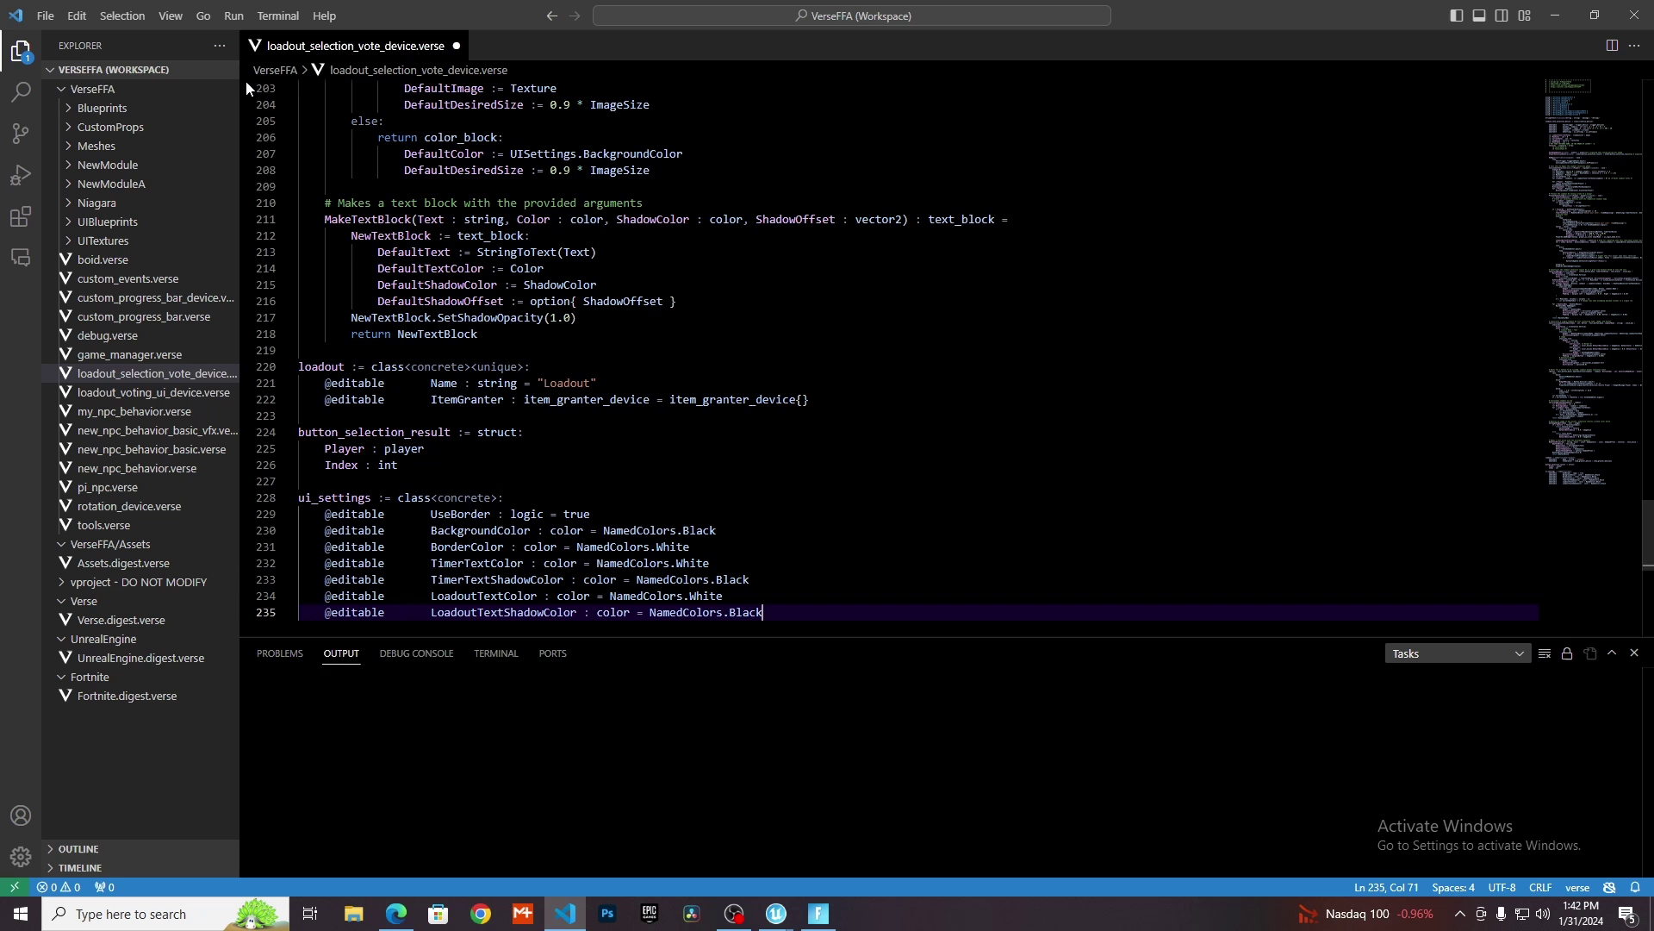
scroll(562, 351, up, 5)
scroll(448, 293, up, 20)
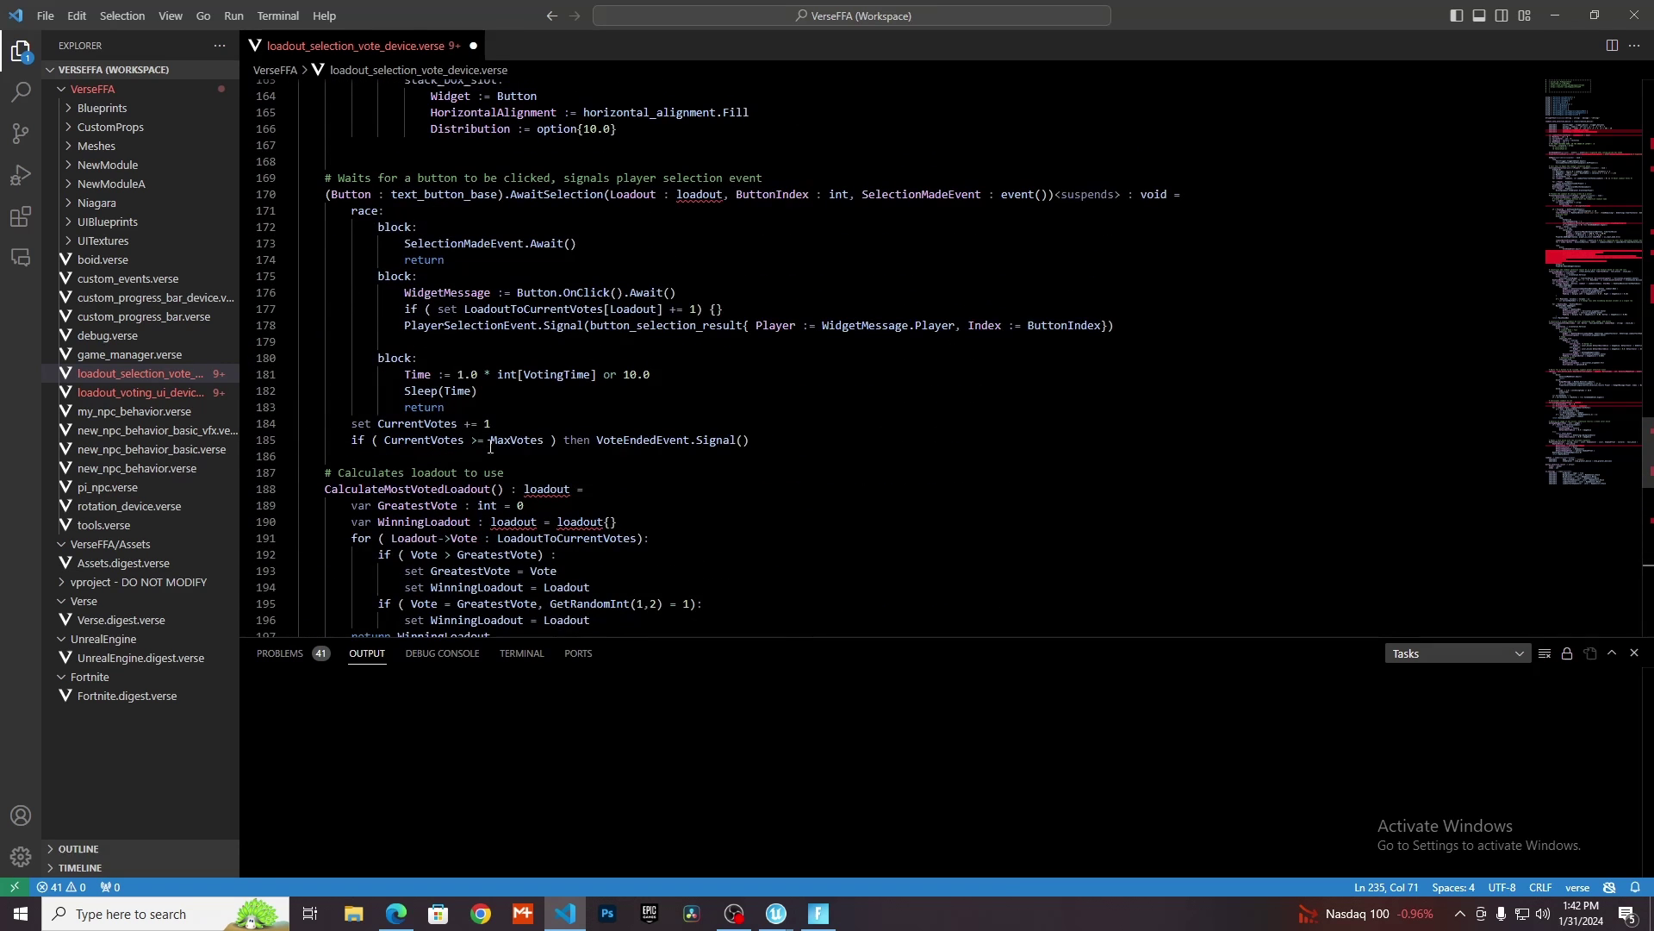
key(ctrl+s)
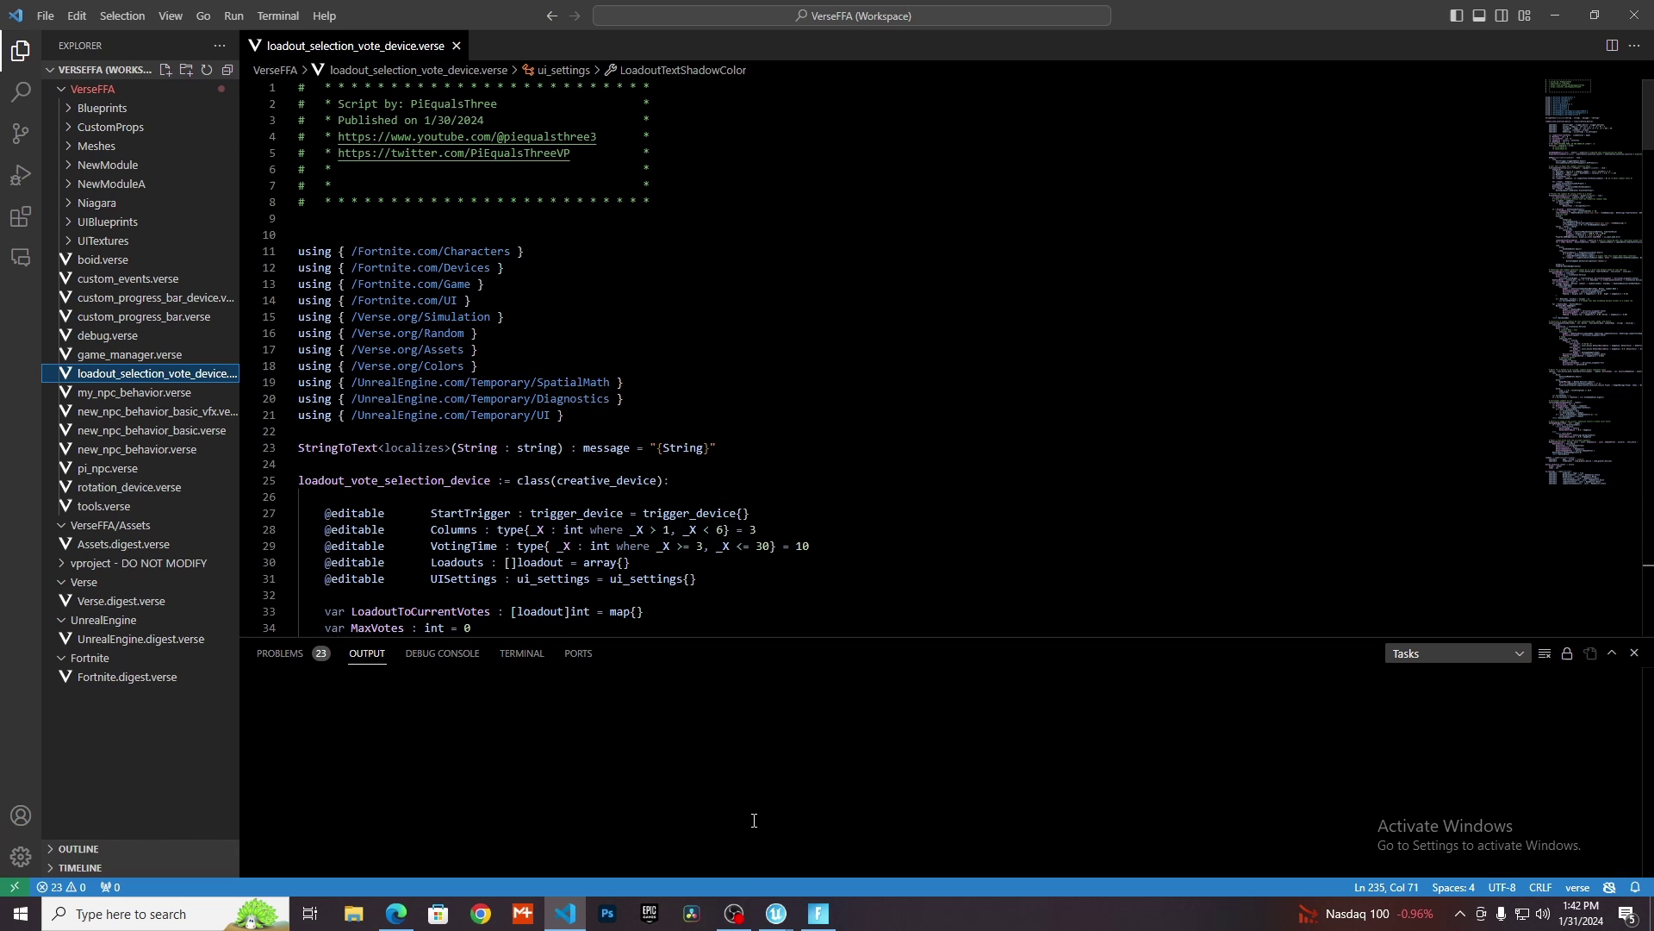
Return to Unreal Editor and build the project's Verse code.
click(776, 913)
click(927, 779)
click(810, 832)
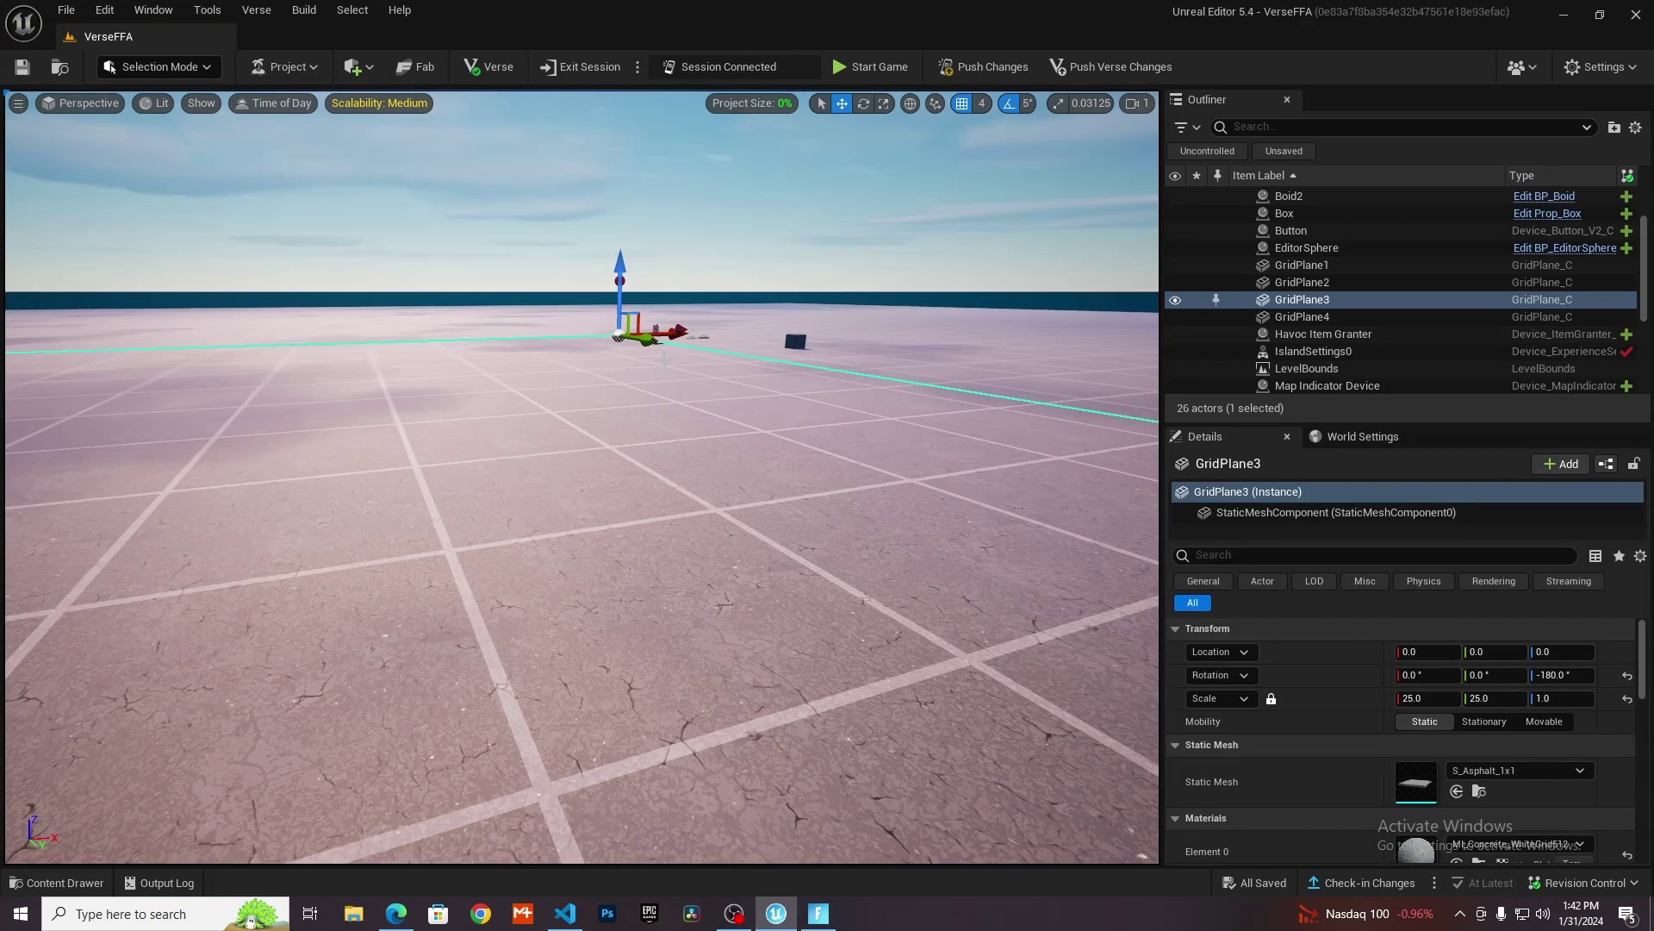
click(256, 10)
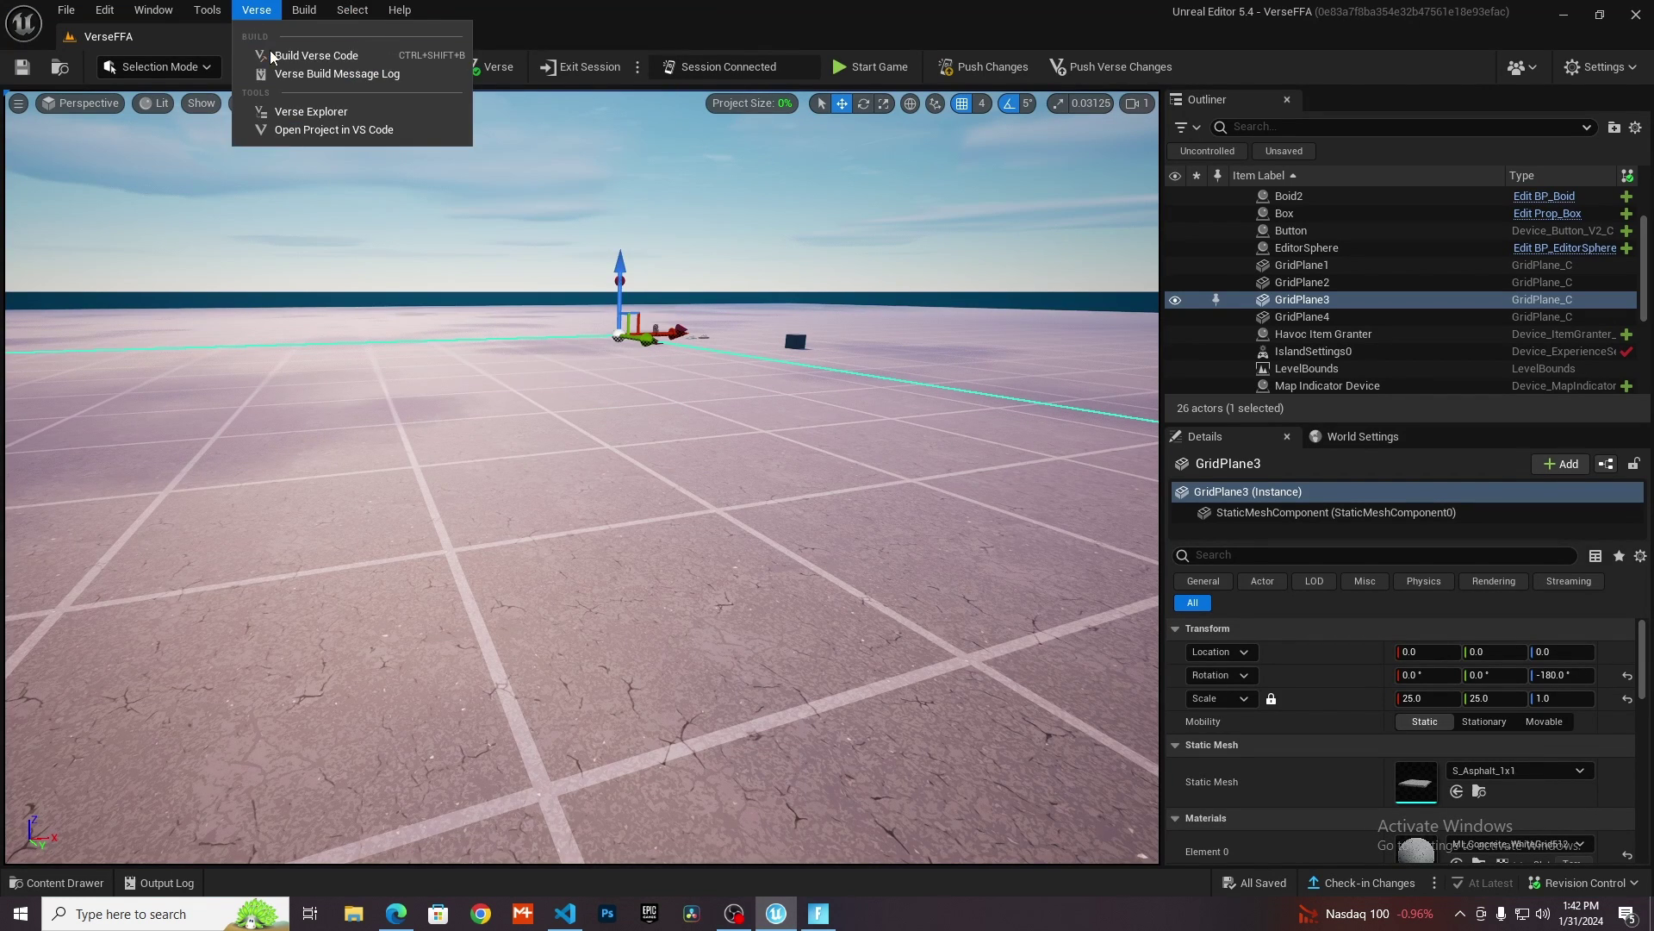
click(342, 60)
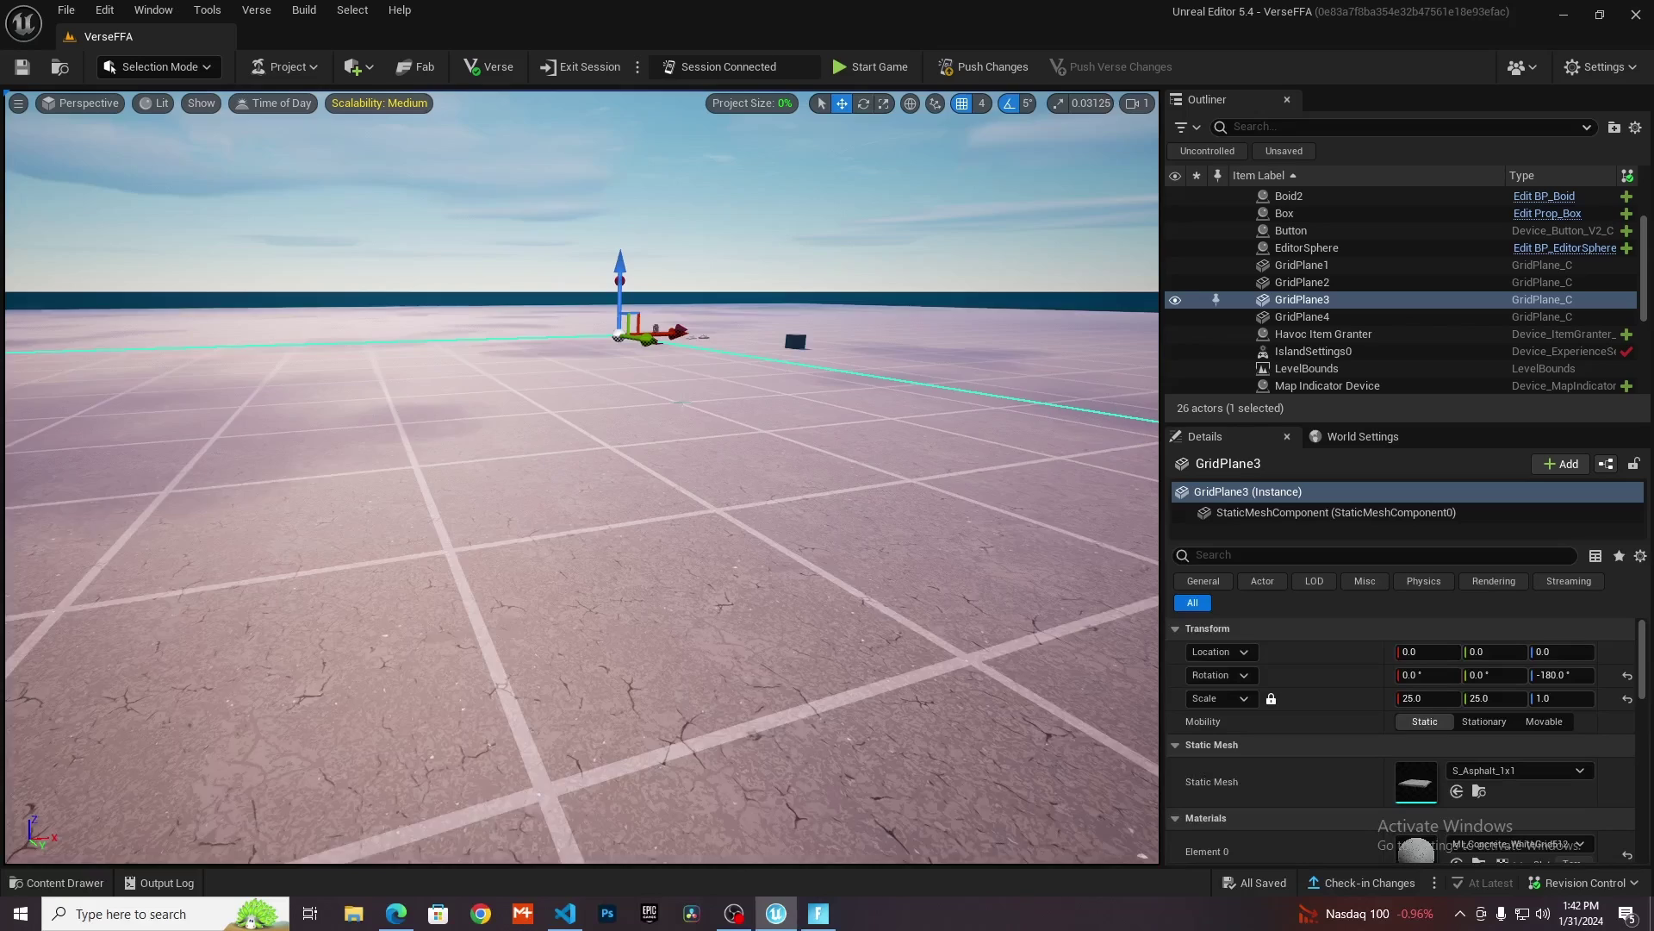
Place loadout_vote_selection_device from the CreativeDevices folder in the level and move it clear of the three item granters.
right_drag(678, 403, 818, 424)
key(ctrl+space)
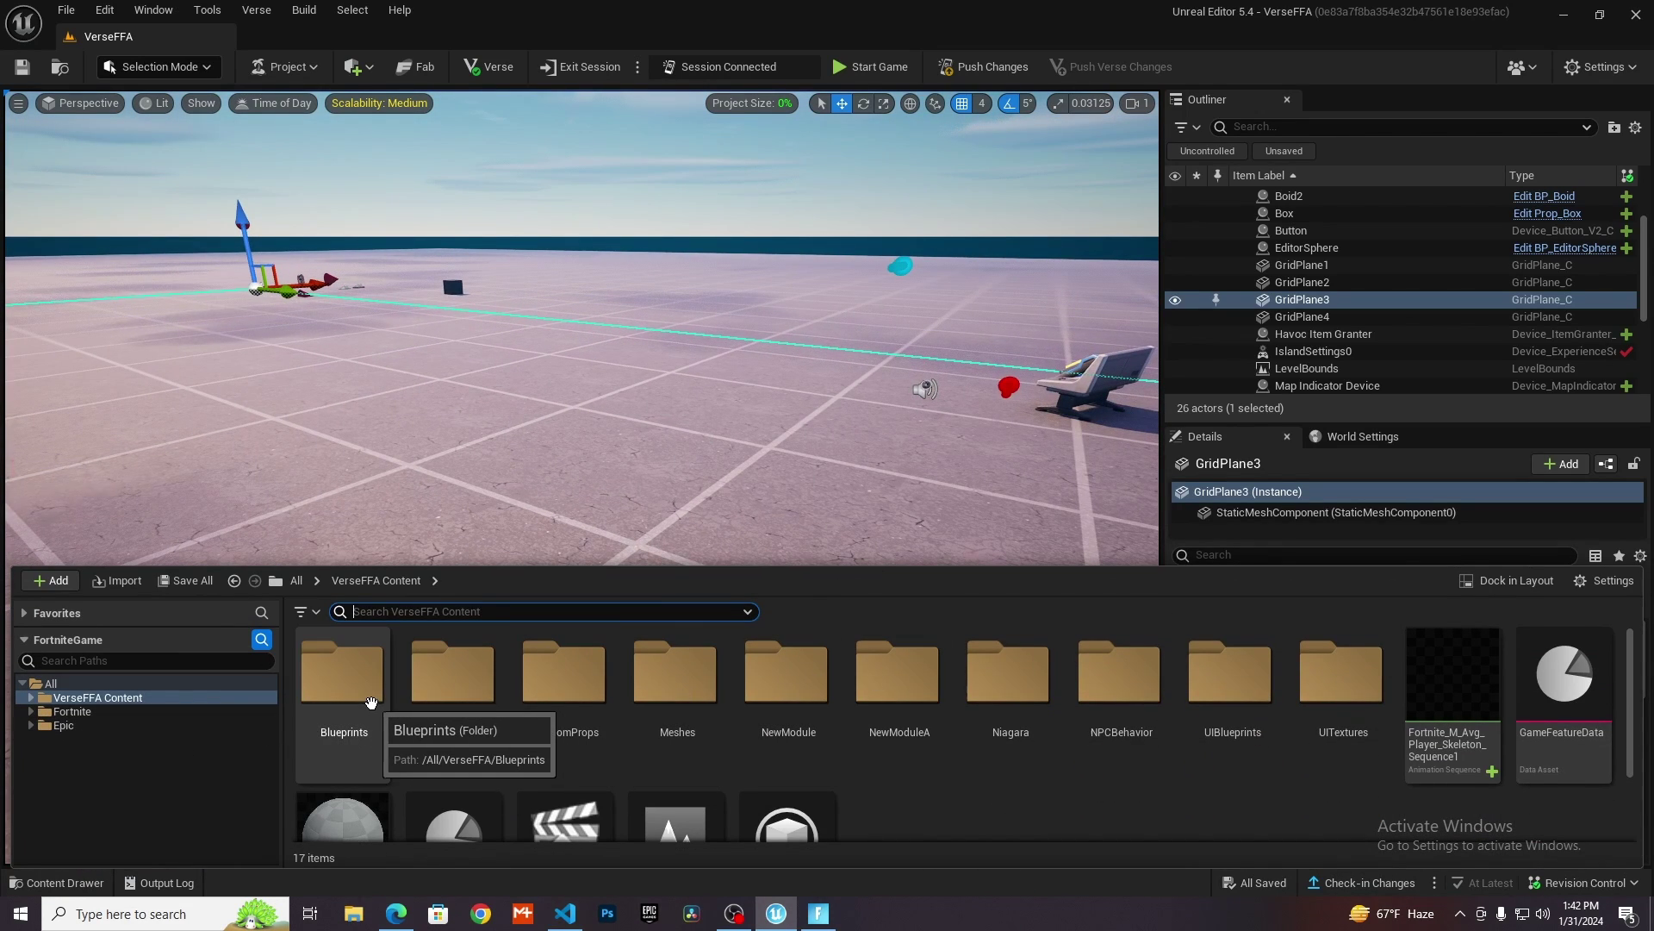
double_click(481, 679)
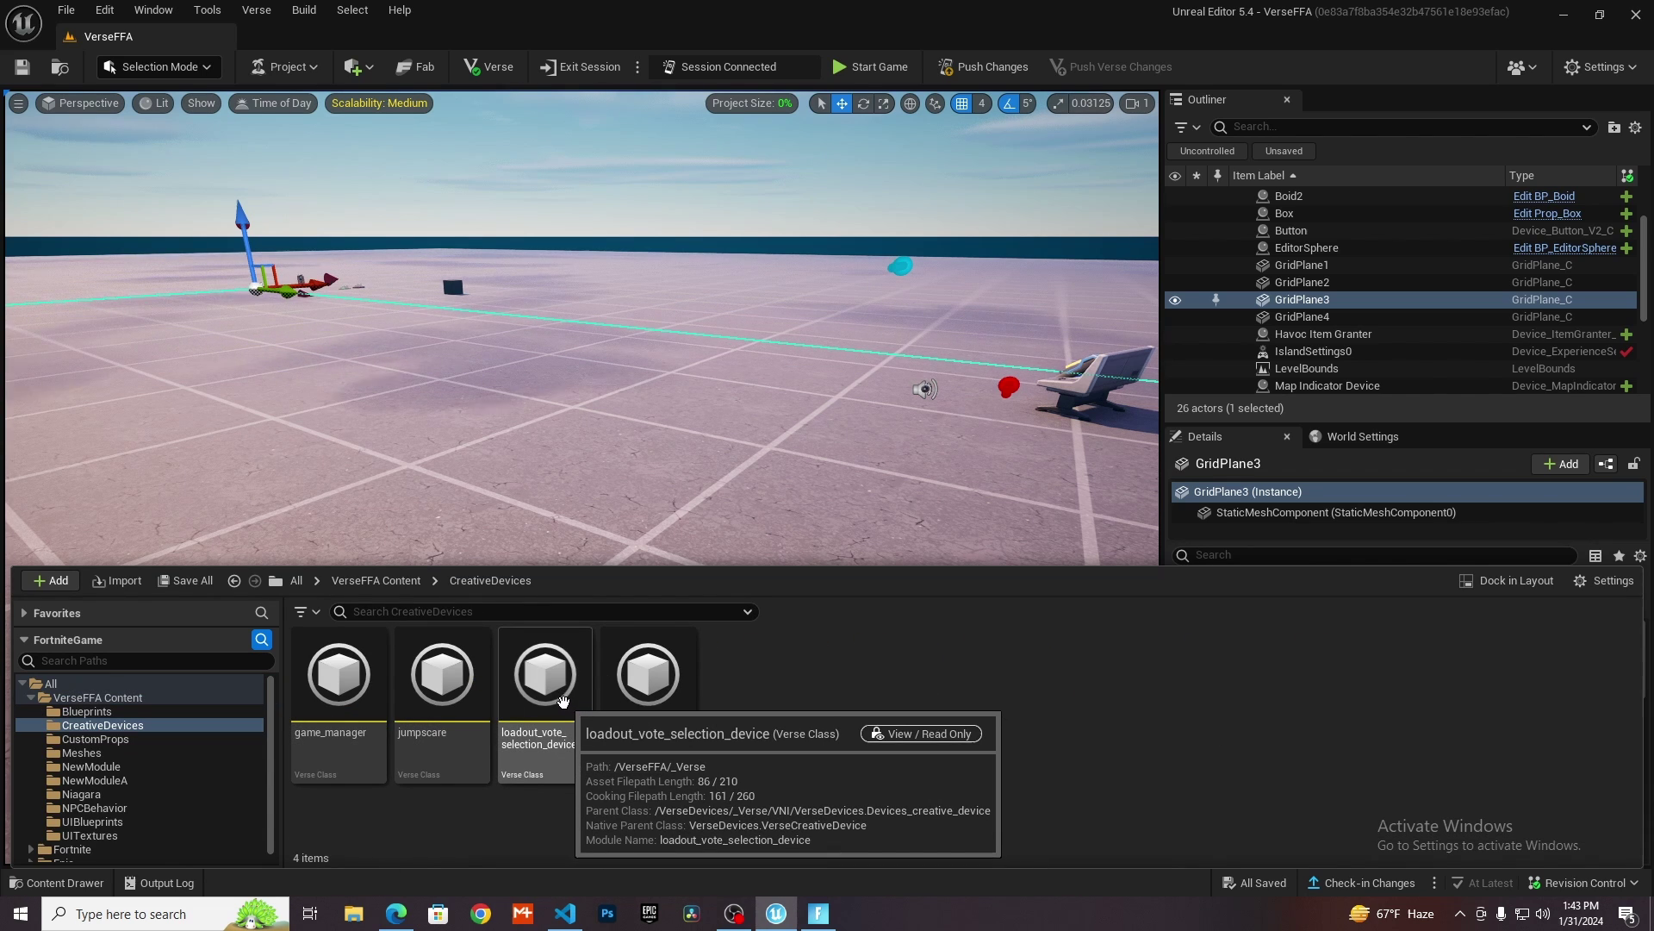
drag(567, 700, 914, 776)
mouse_move(986, 691)
right_down()
mouse_move(896, 758)
mouse_move(987, 690)
right_up()
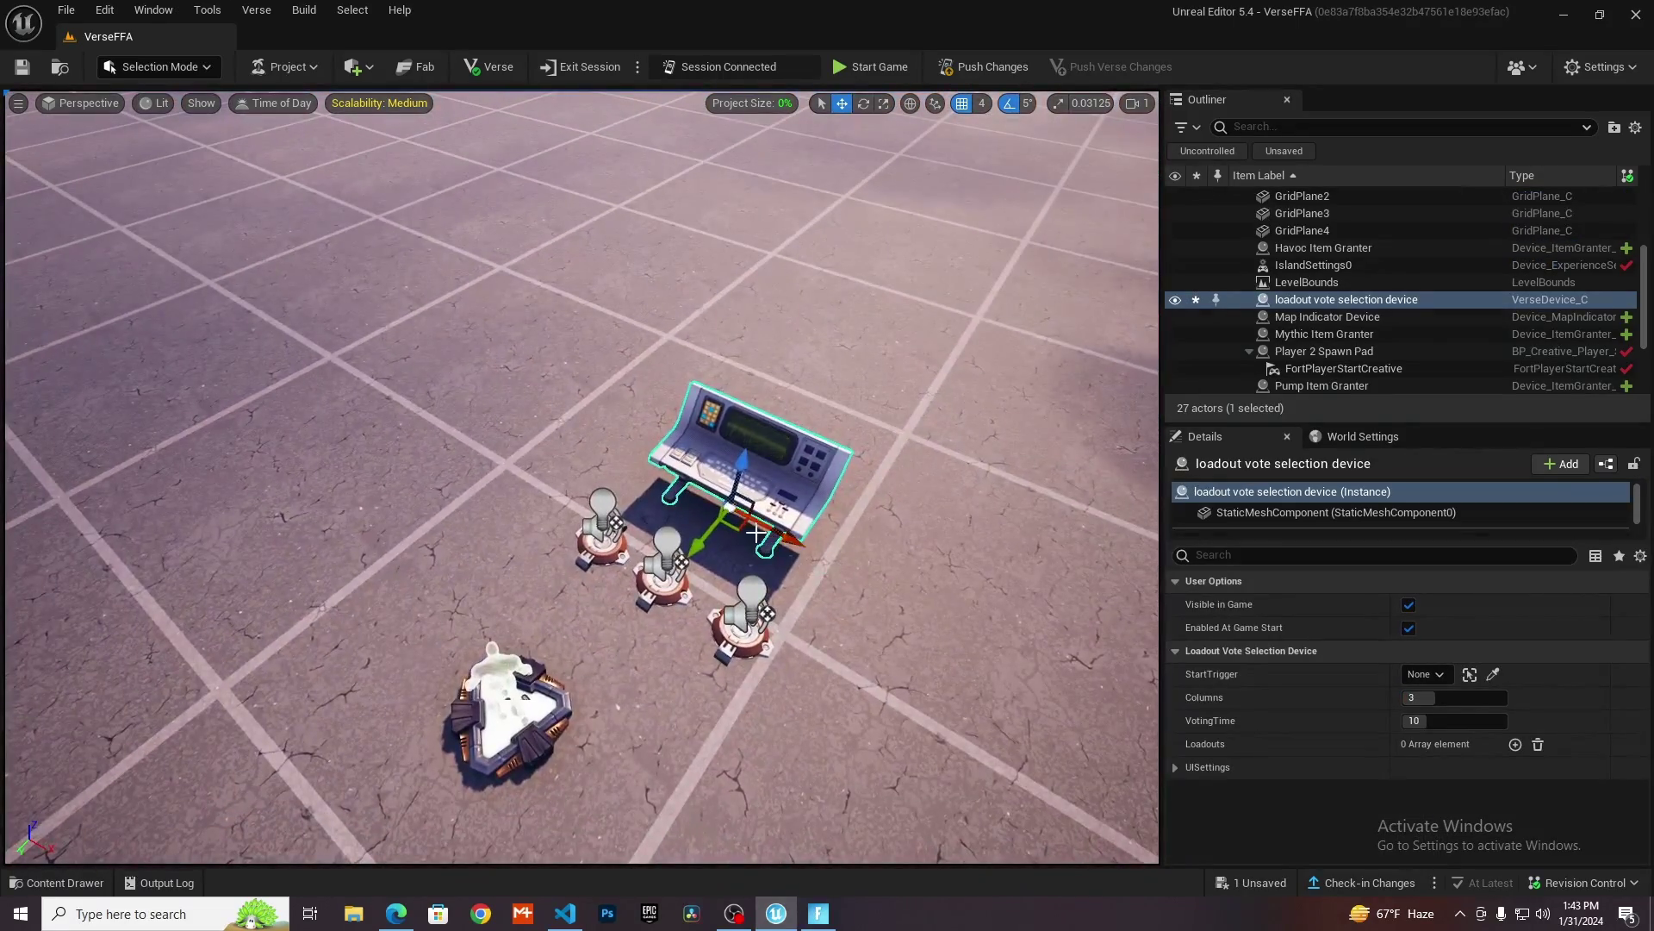
shift+drag(774, 525, 763, 511)
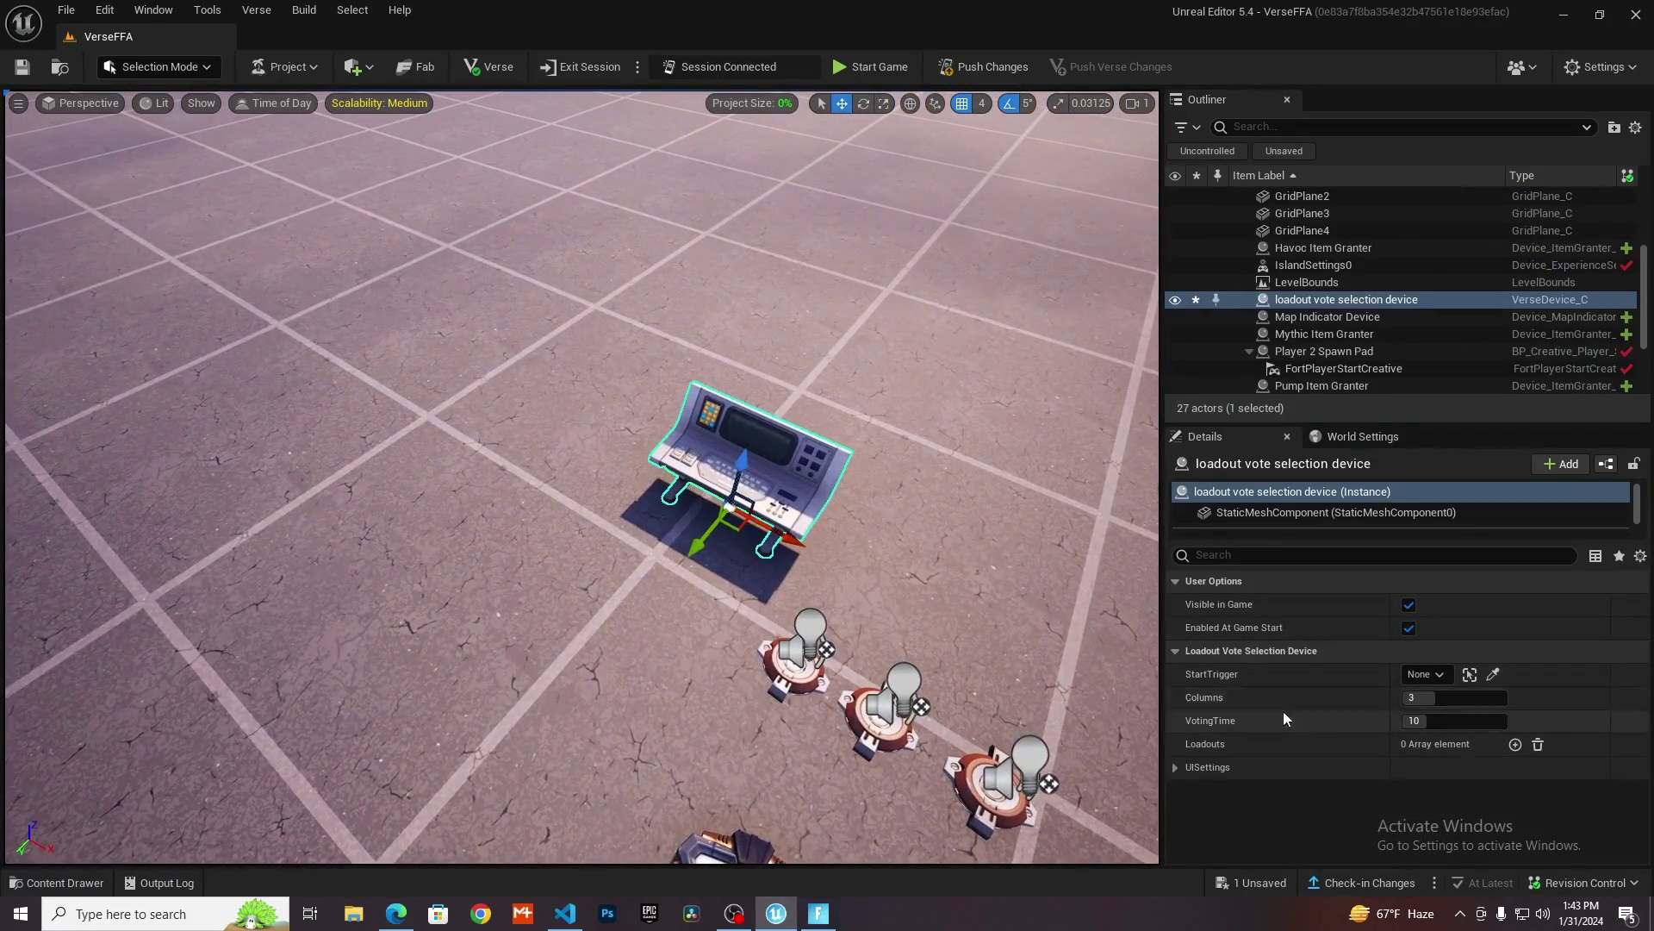
mouse_move(926, 558)
right_down()
mouse_move(1121, 431)
mouse_move(956, 560)
mouse_move(991, 552)
mouse_move(926, 558)
right_up()
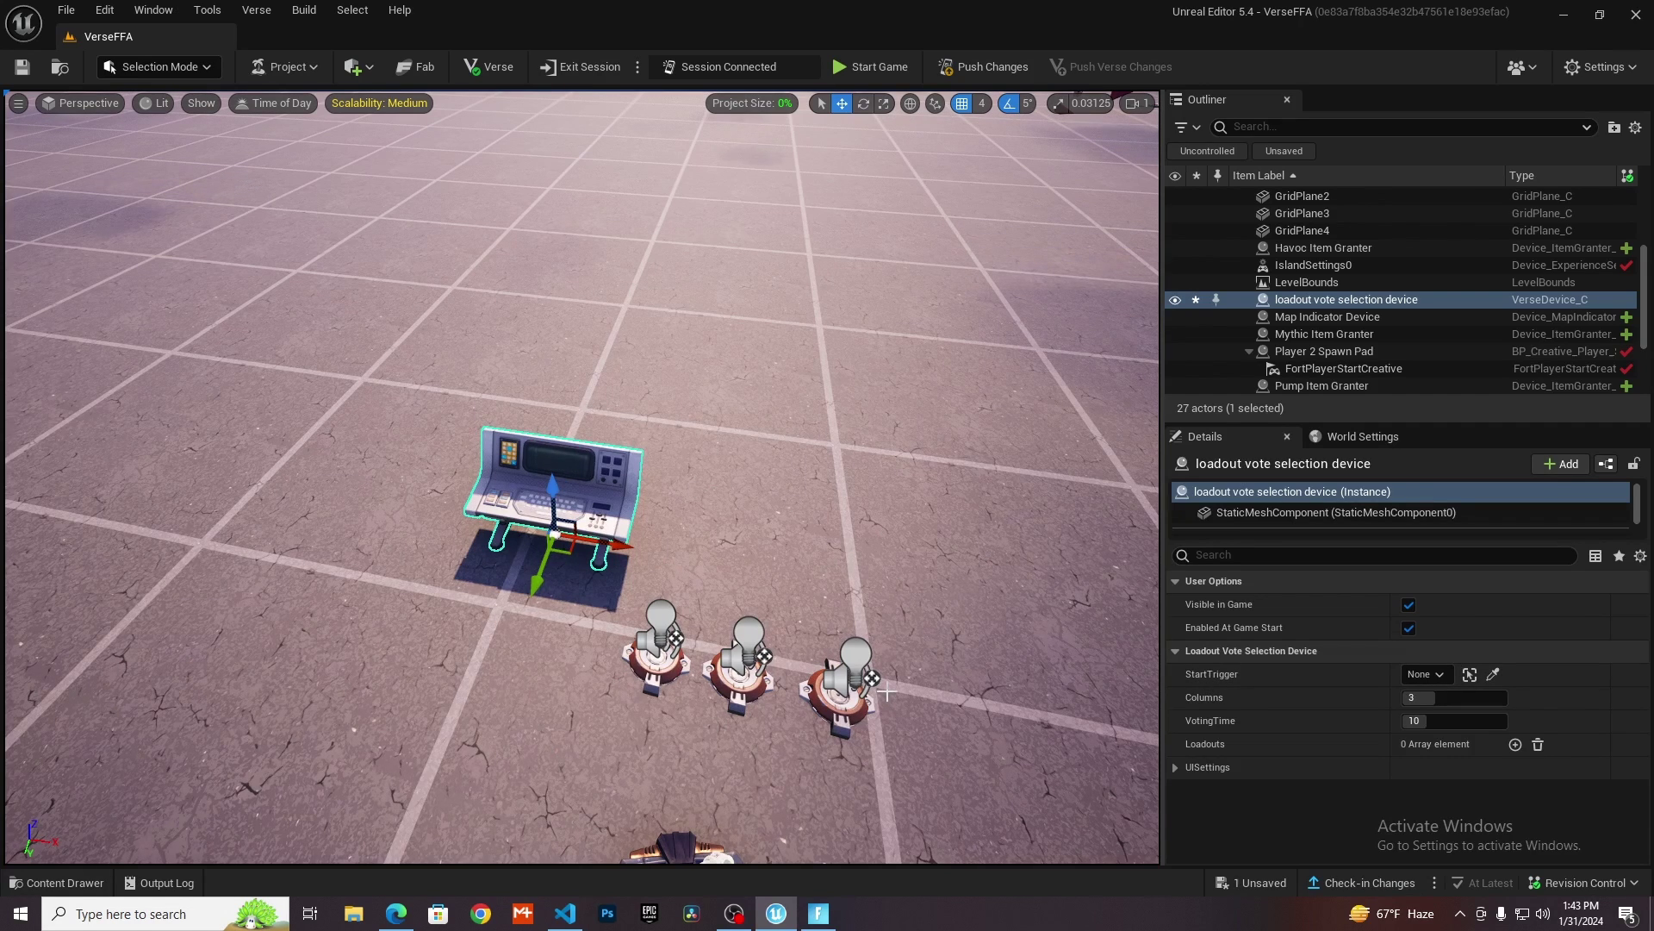
Place a Trigger device from Fortnite's Devices folder in the level, in front of the loadout vote selection device.
key(ctrl+space)
click(32, 697)
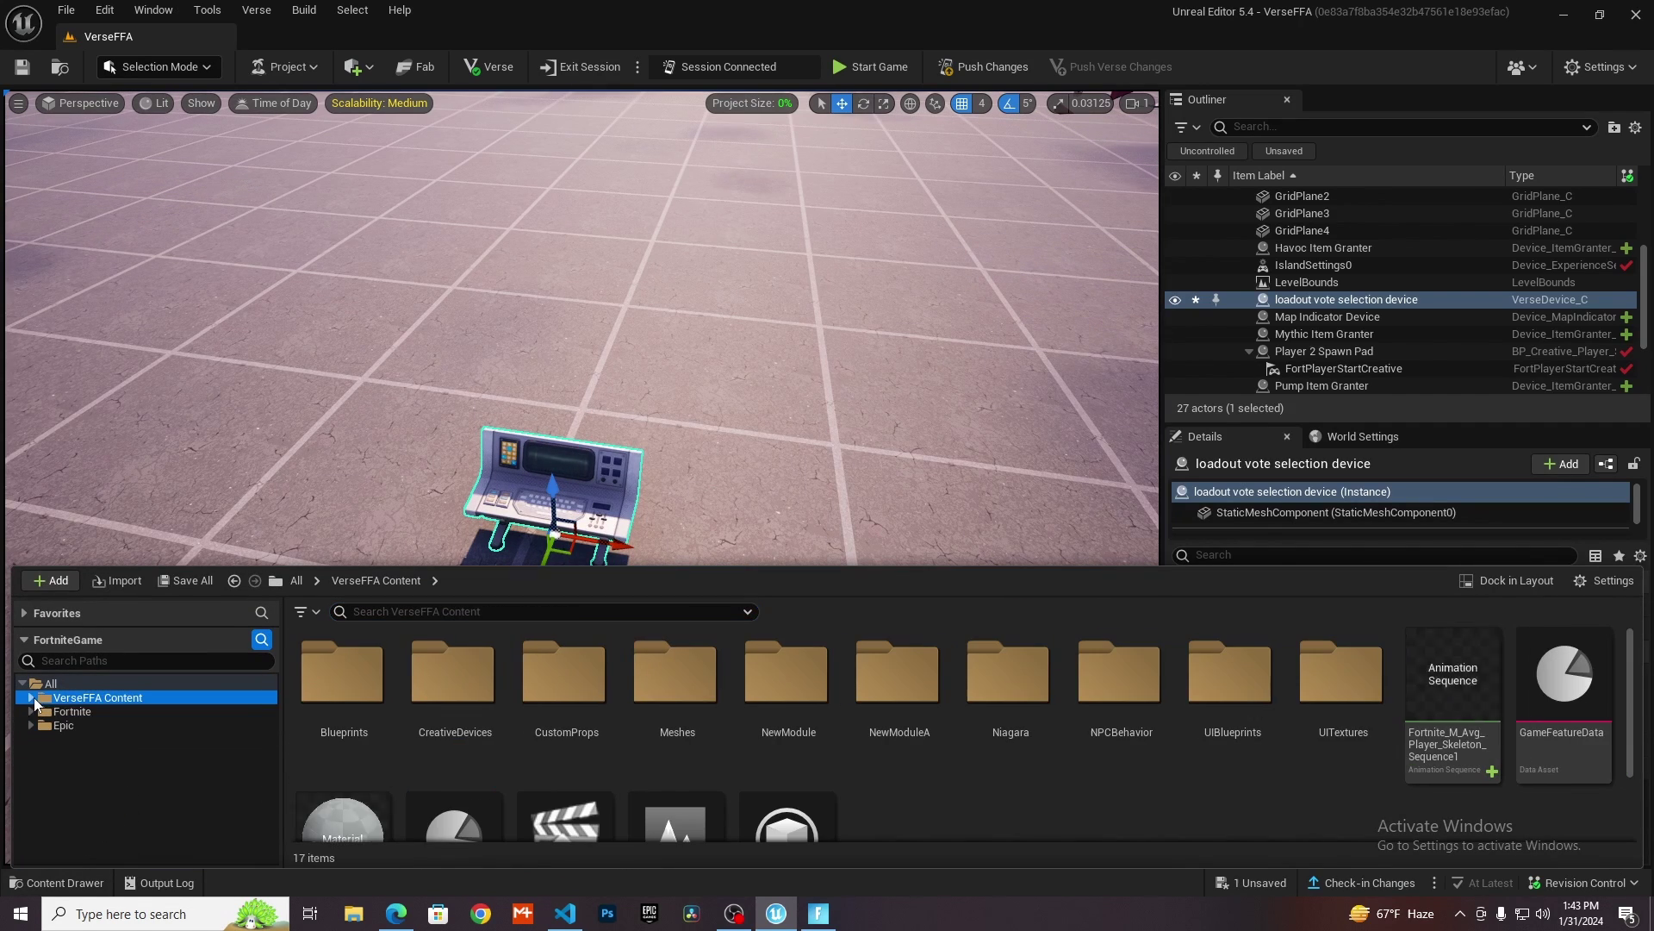
click(73, 712)
double_click(564, 672)
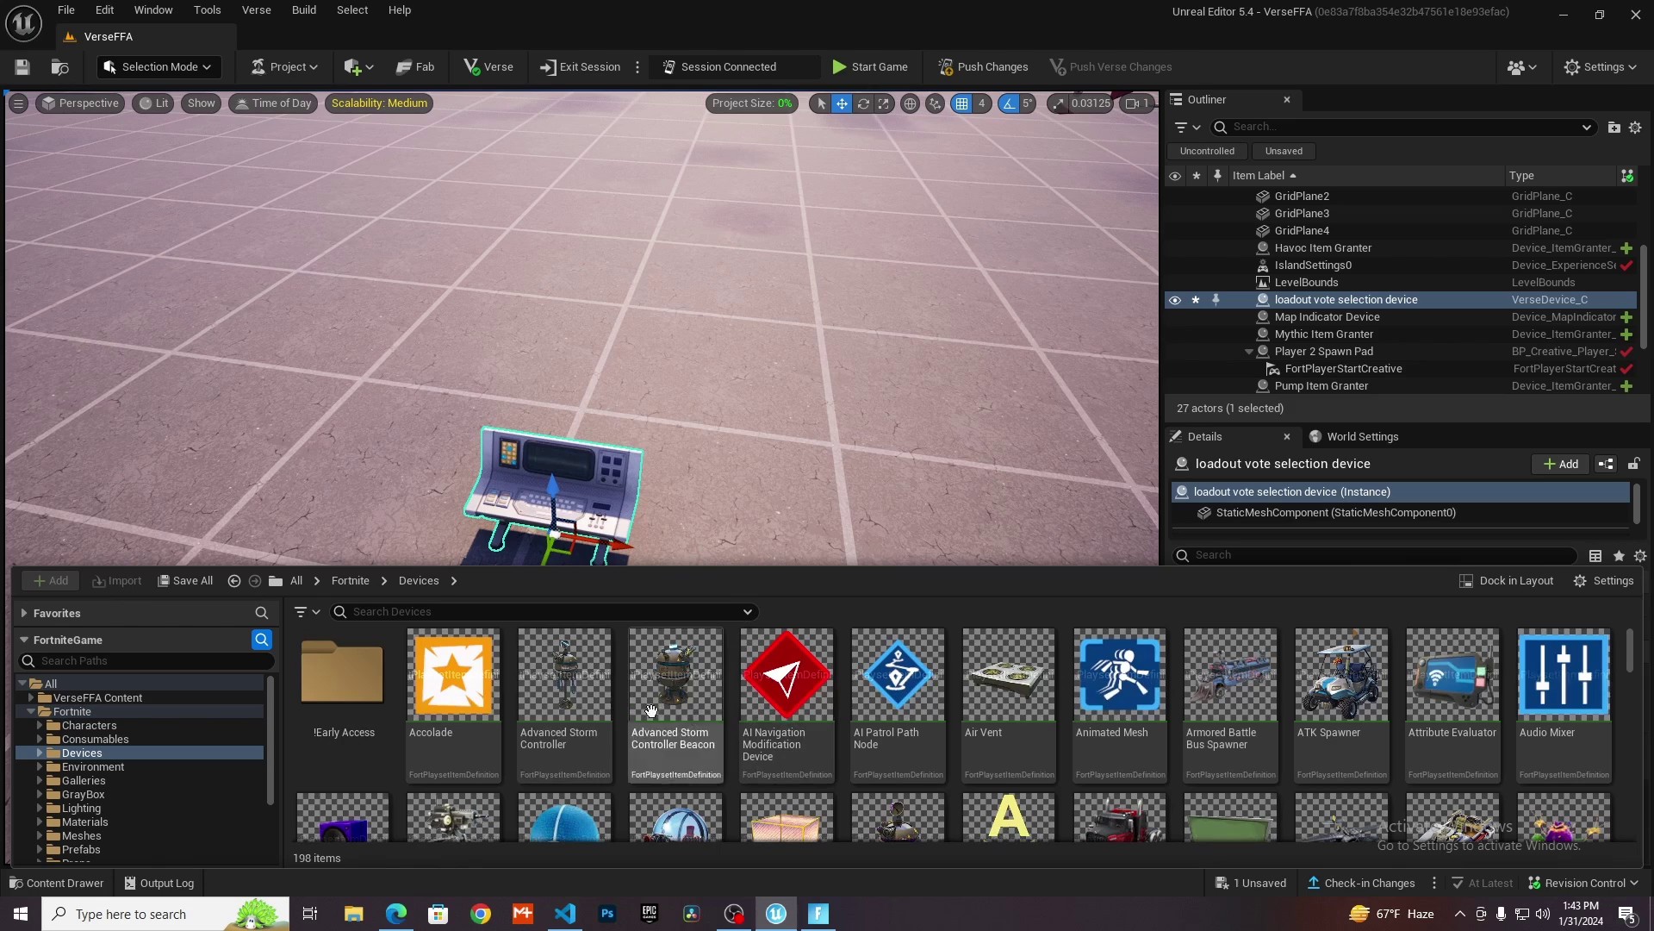
click(525, 617)
text(trigger)
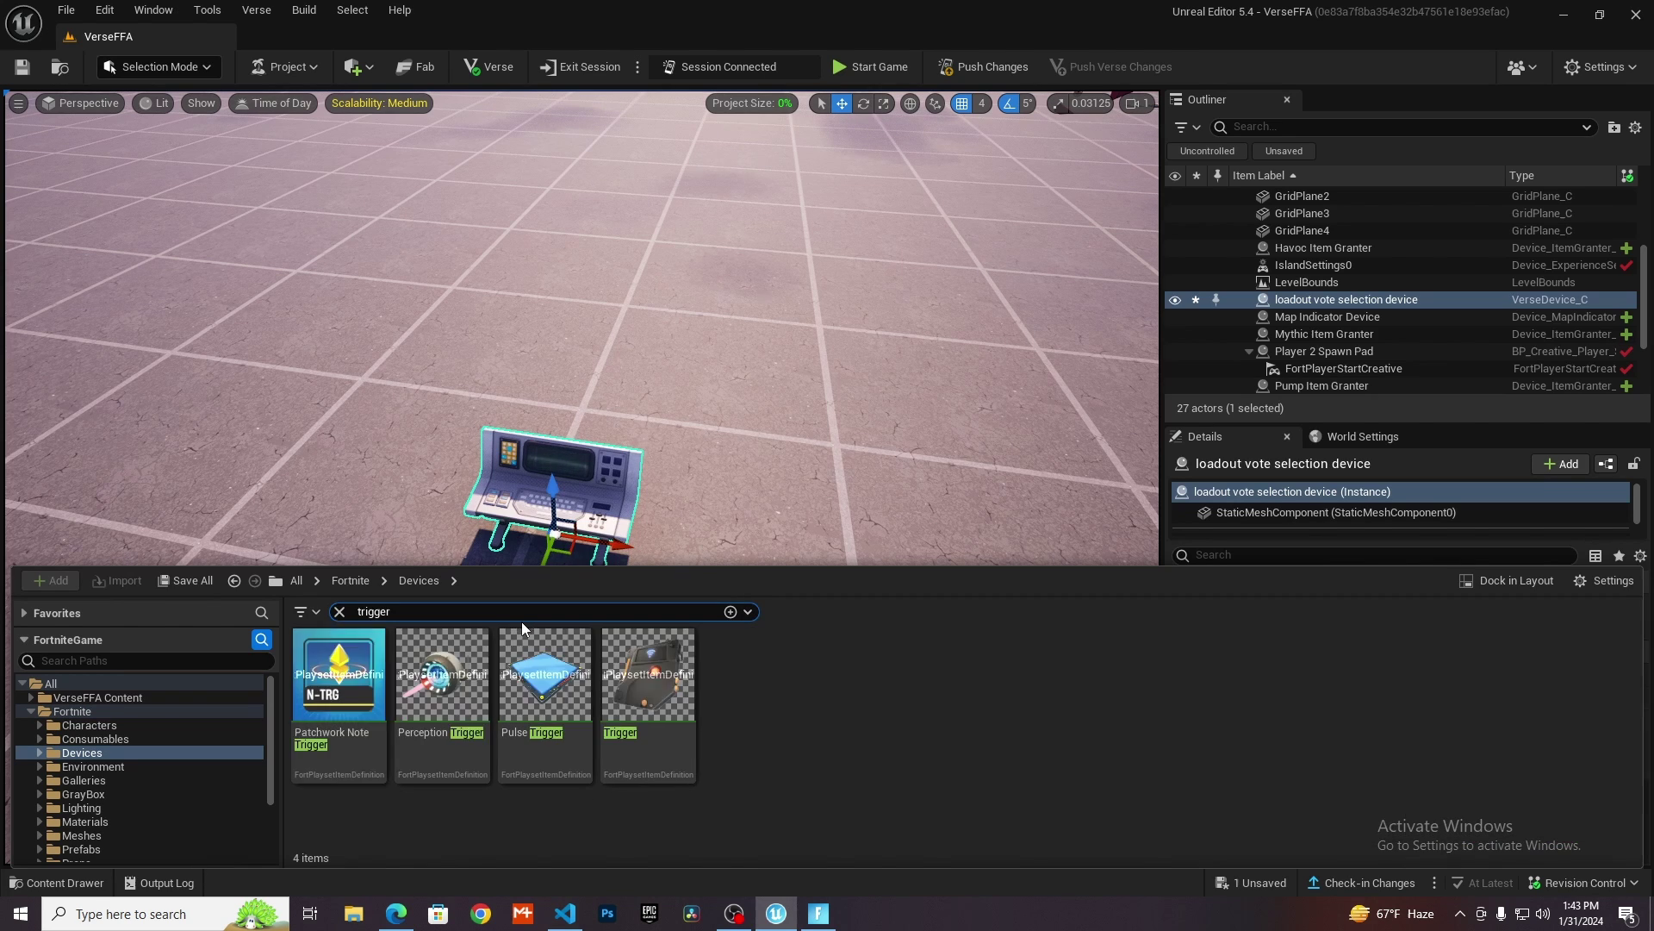
drag(648, 676, 509, 674)
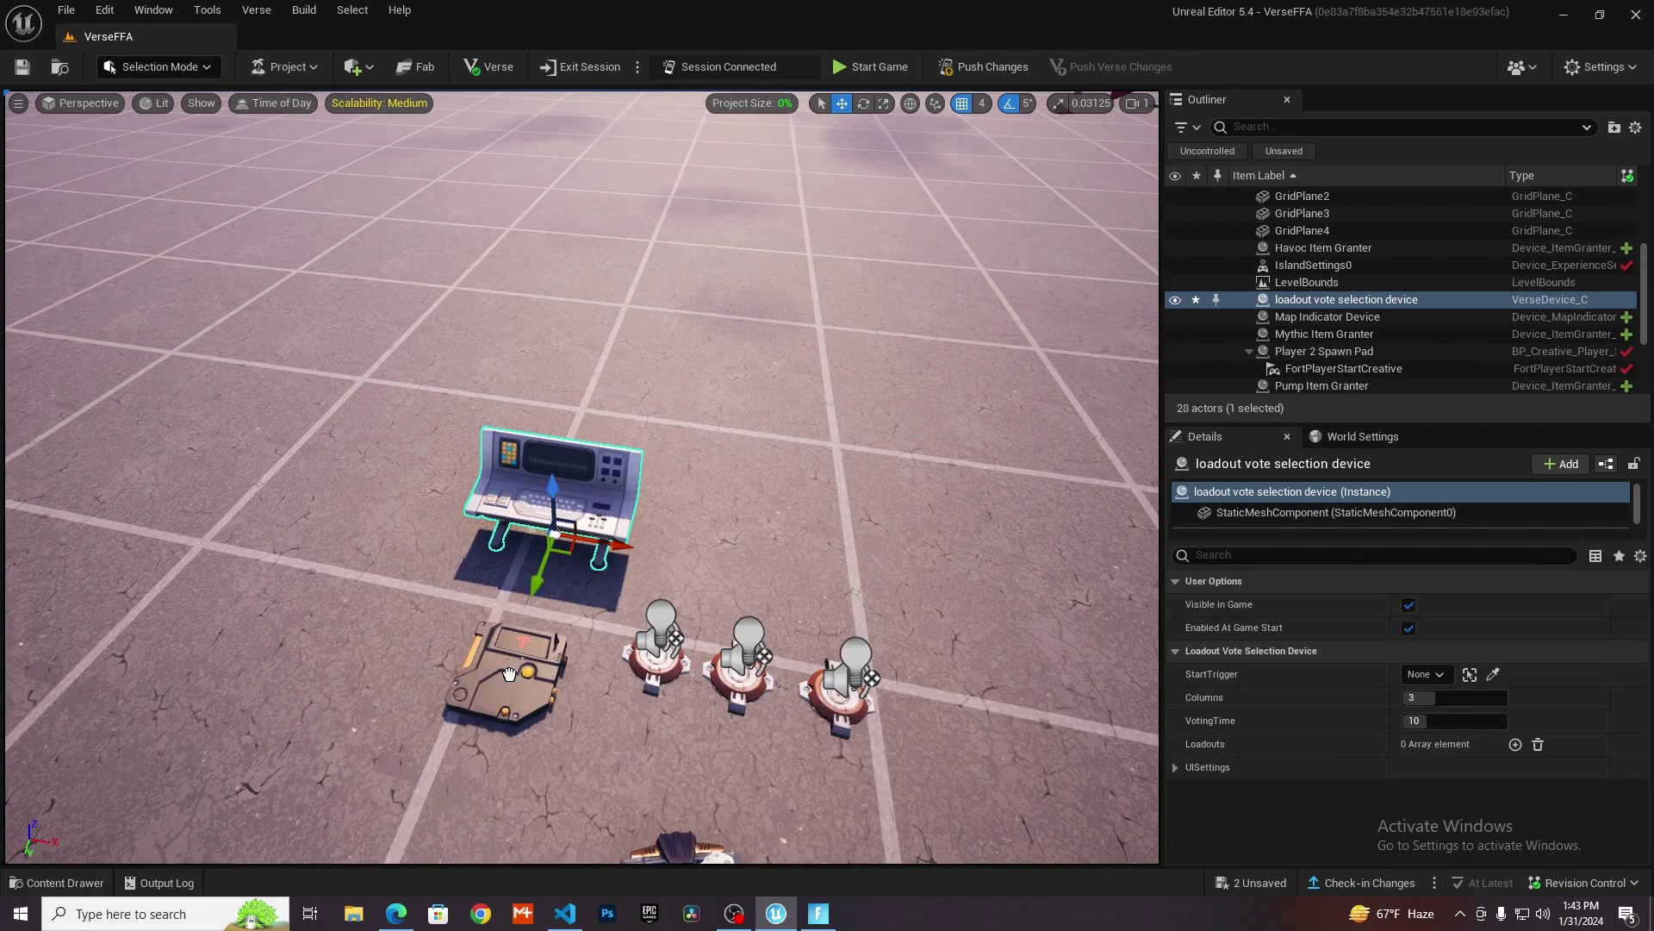
Assign the placed Trigger as the loadout vote selection device's StartTrigger.
click(556, 473)
click(1424, 674)
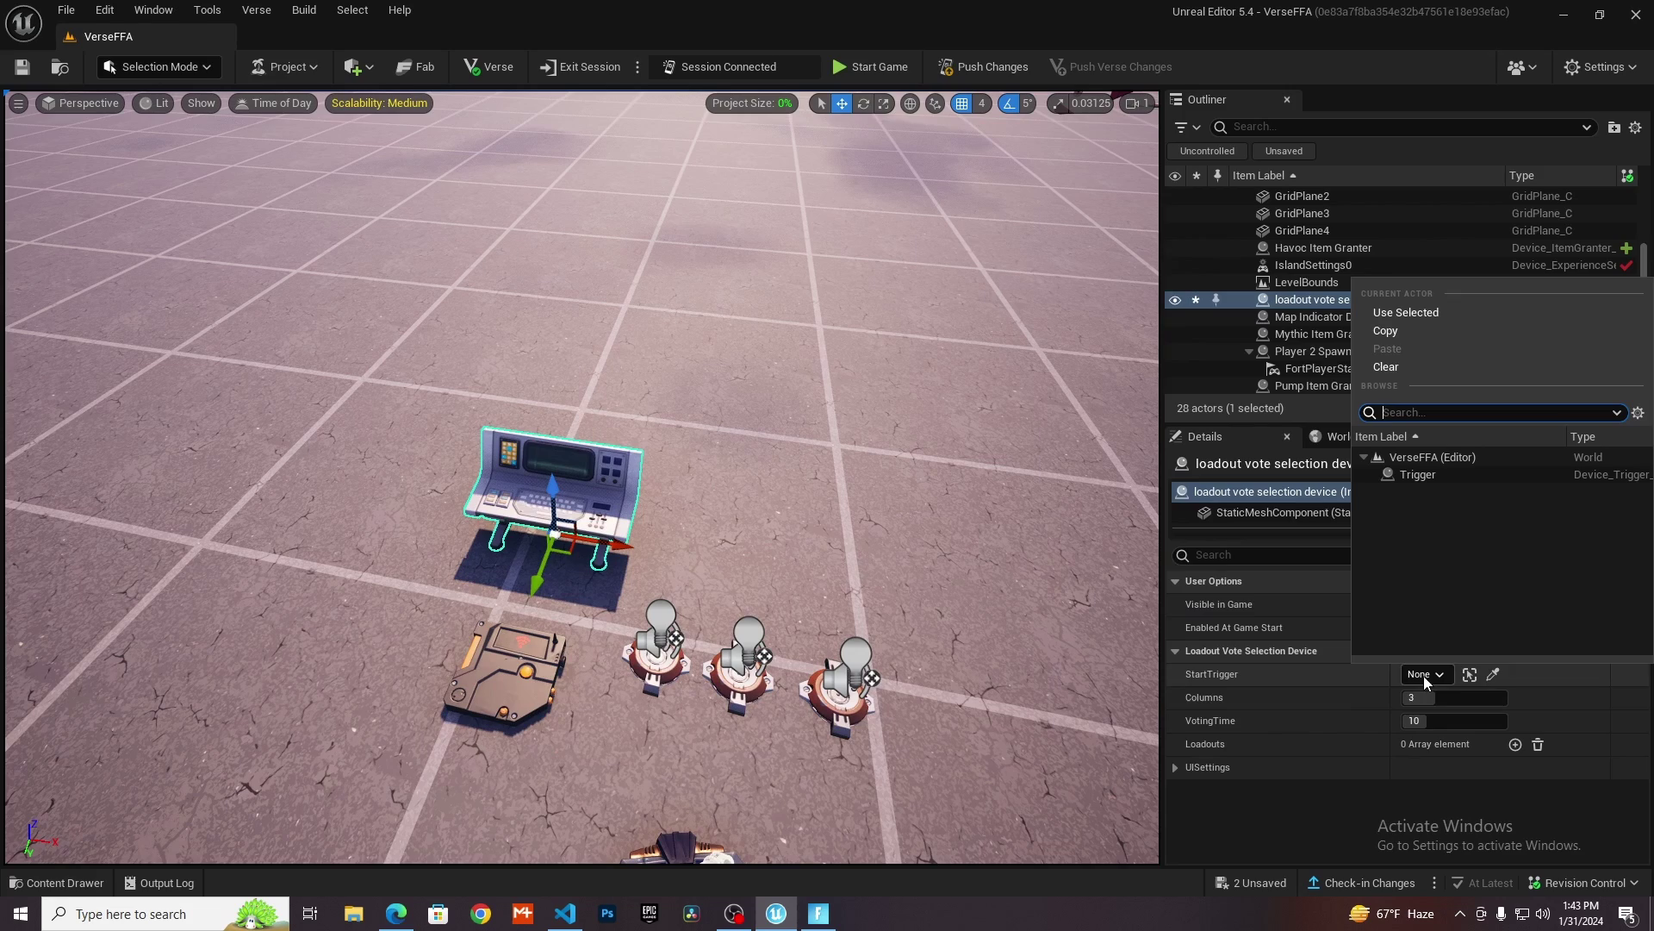
click(1434, 477)
Examine the Trigger device's function and event options, particularly its Trigger function, alongside the loadout vote selection device.
right_drag(1034, 654, 987, 655)
click(551, 660)
click(632, 481)
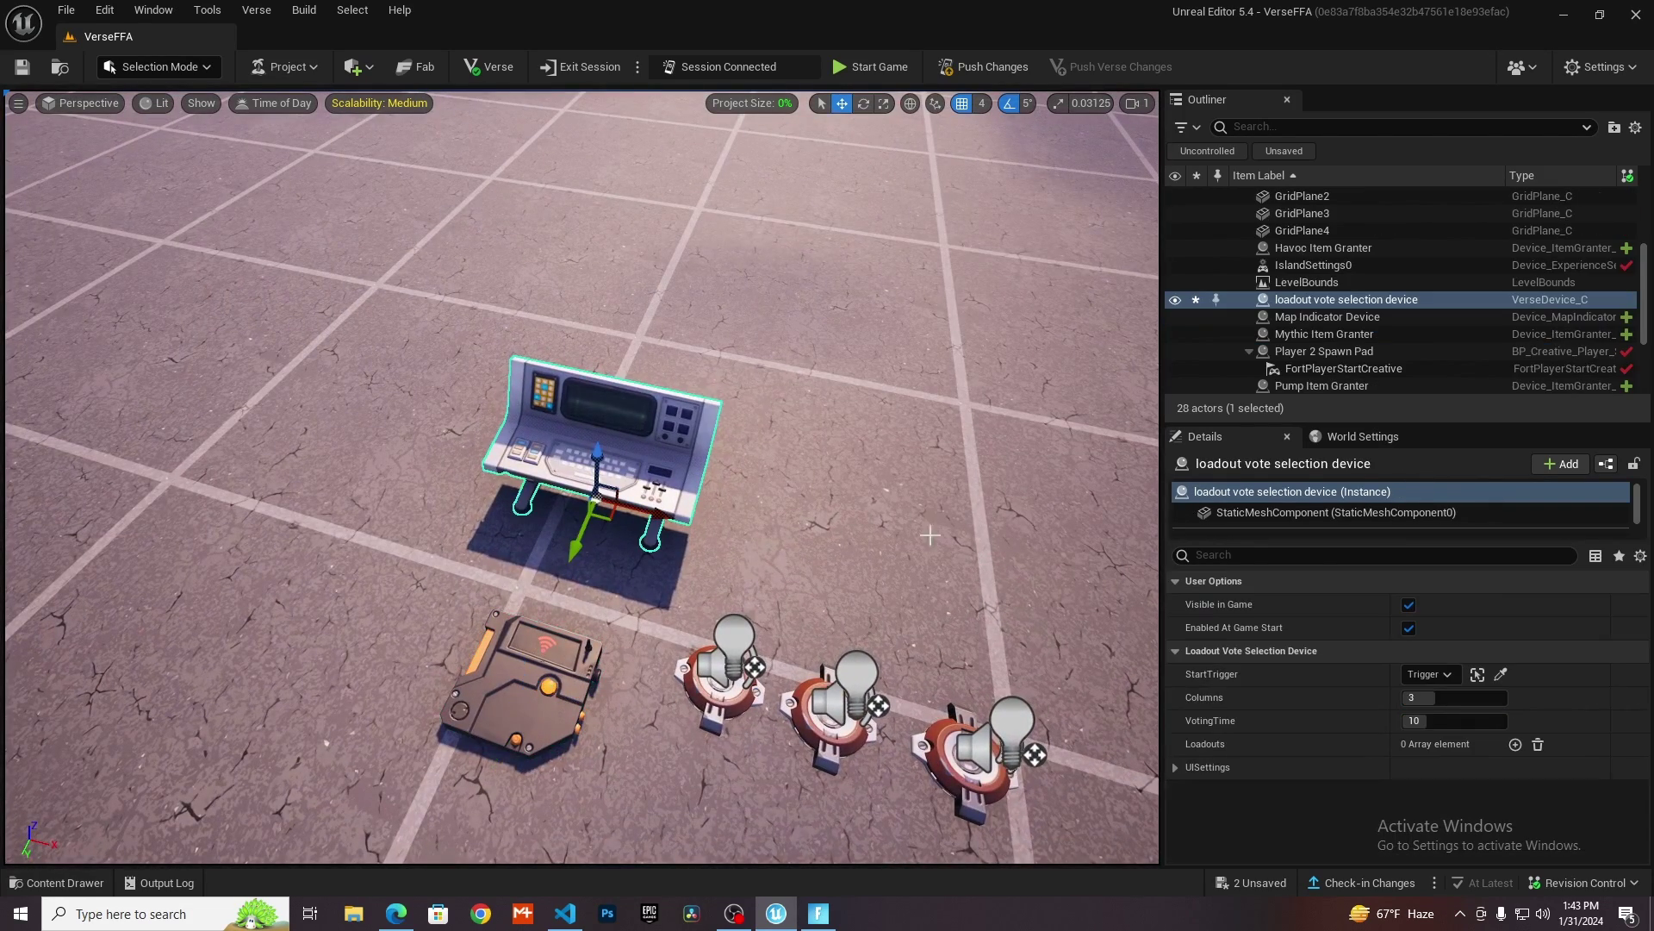
click(815, 392)
click(560, 655)
scroll(1413, 767, down, 10)
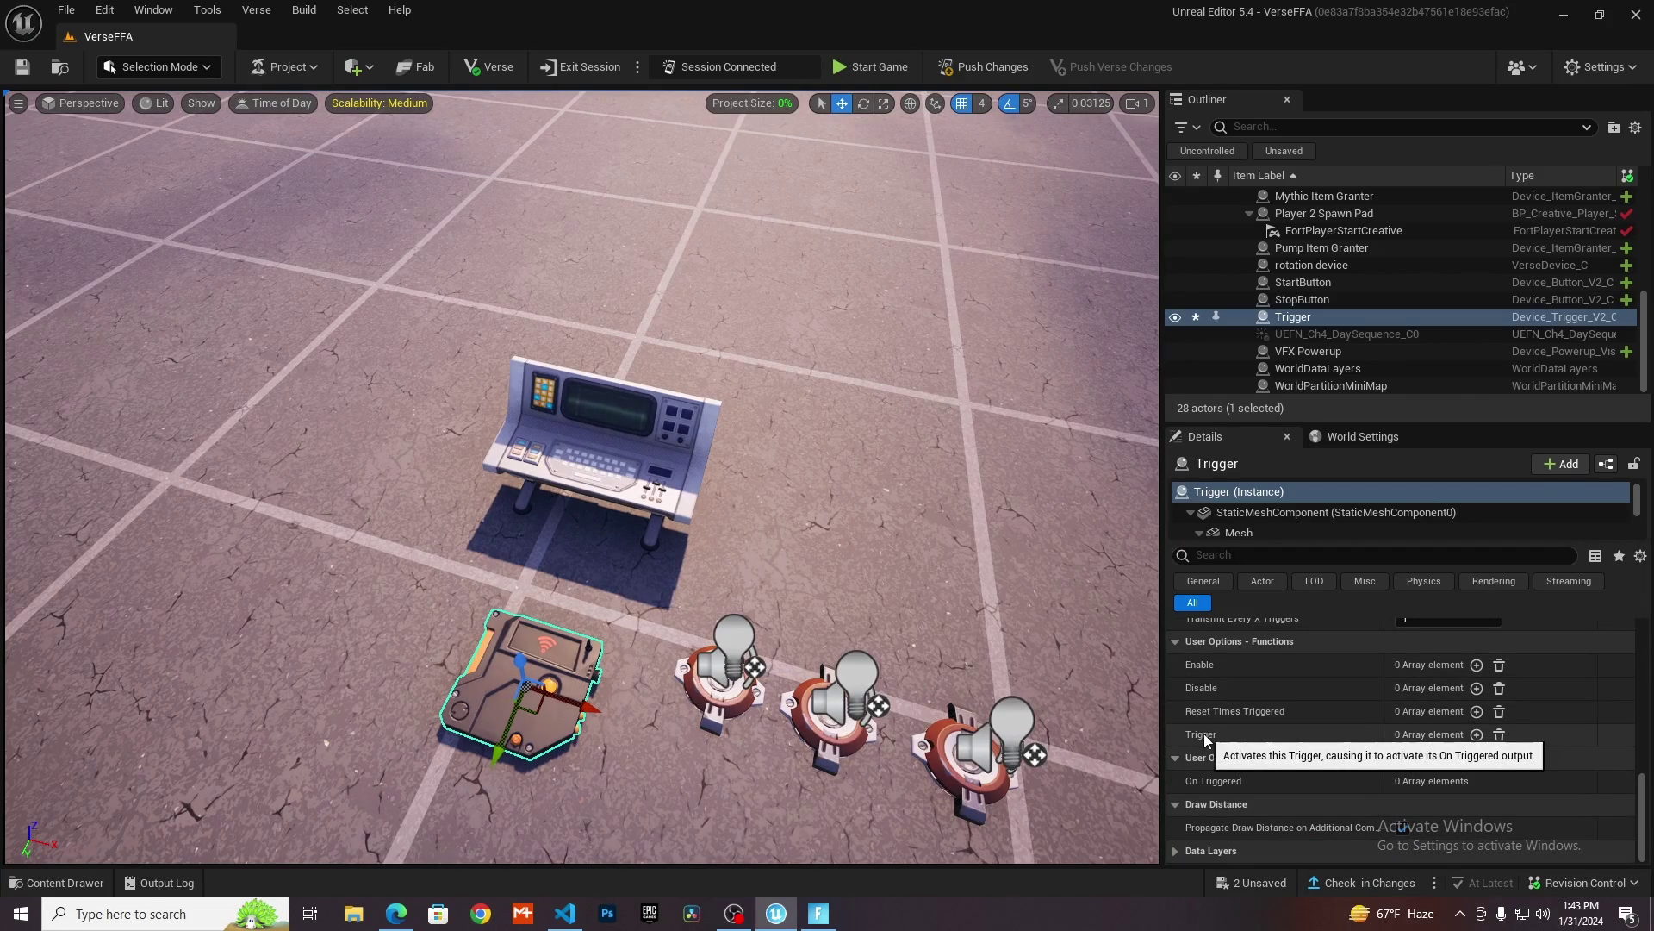
right_drag(797, 656, 780, 555)
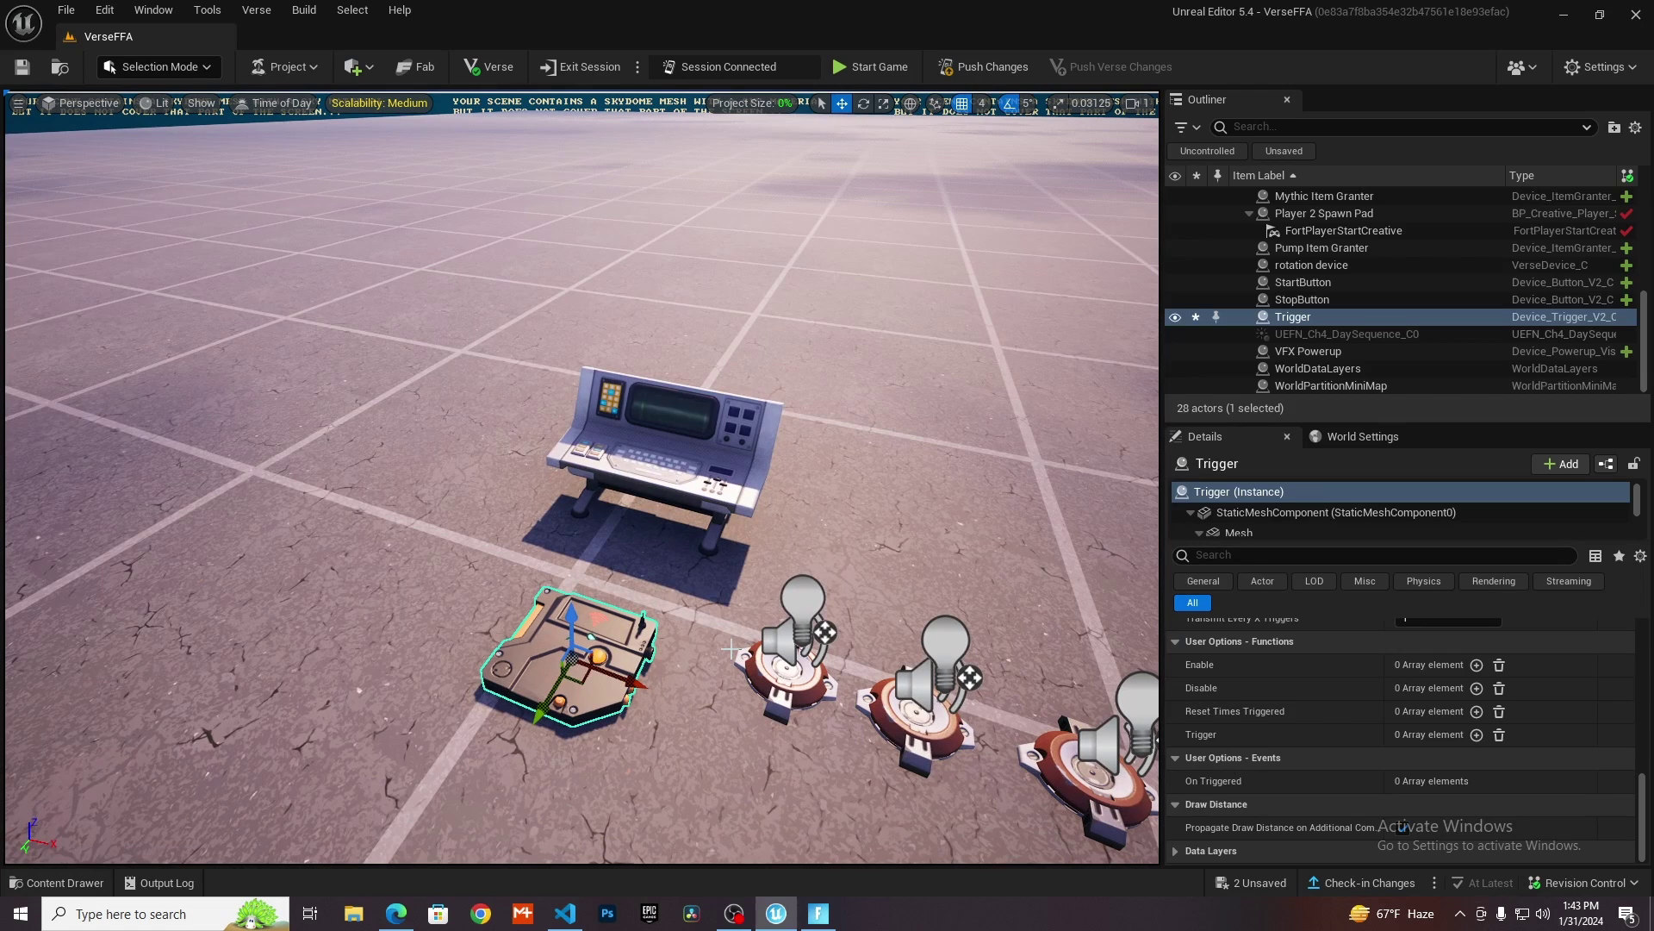
mouse_move(1208, 737)
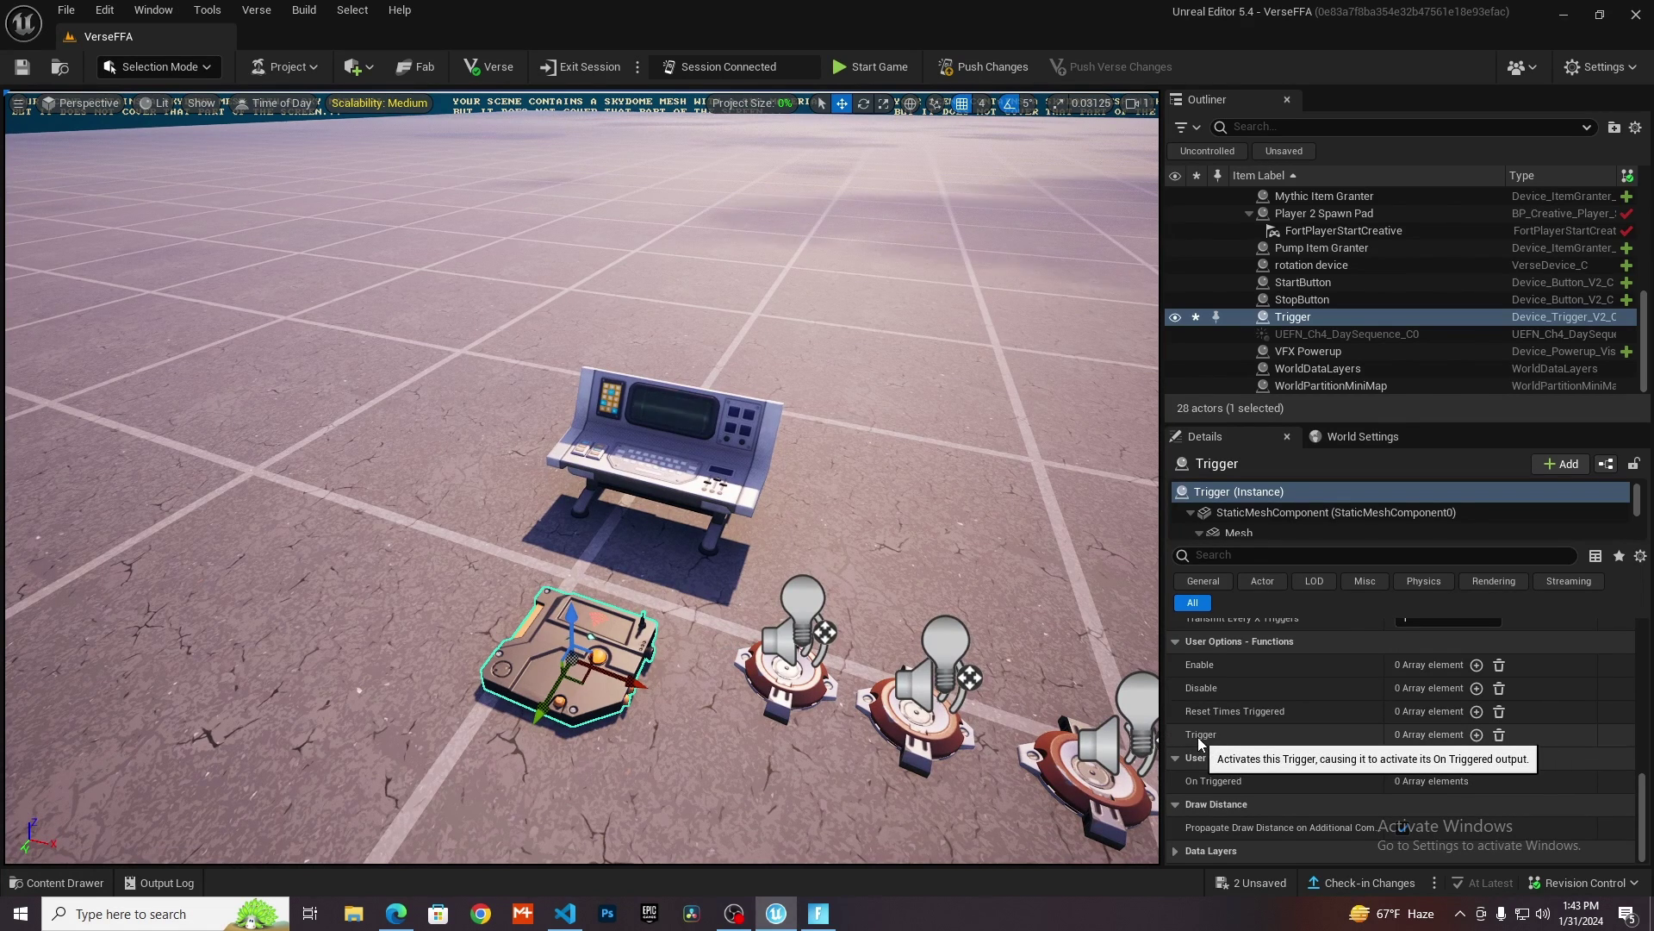
click(766, 431)
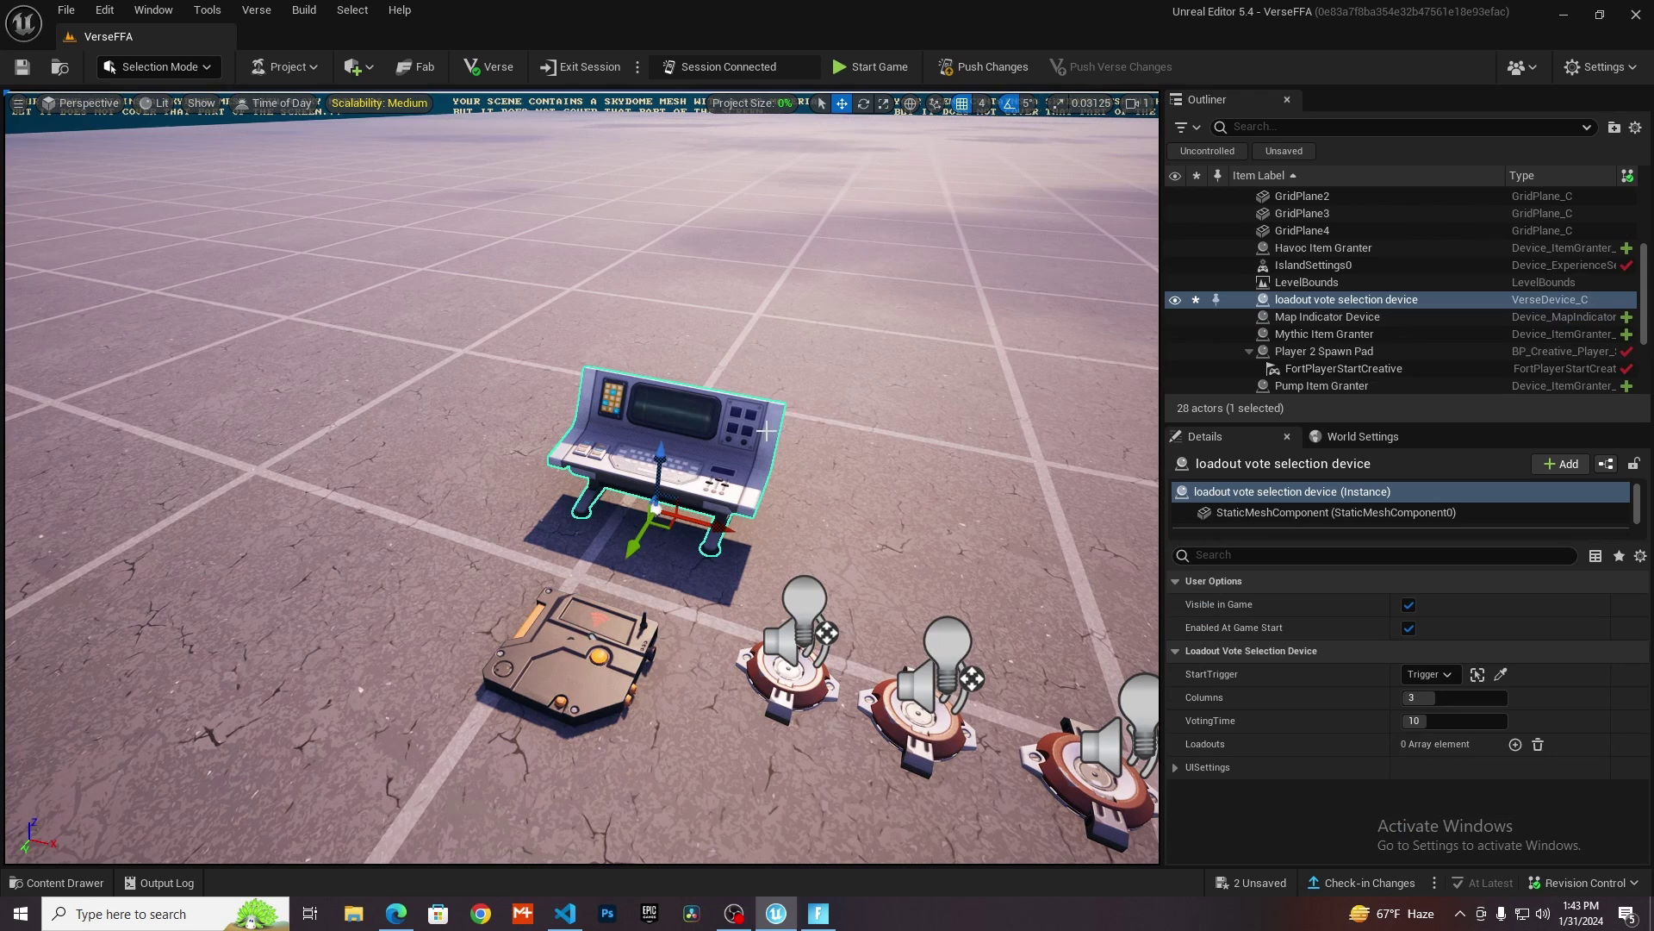
click(585, 670)
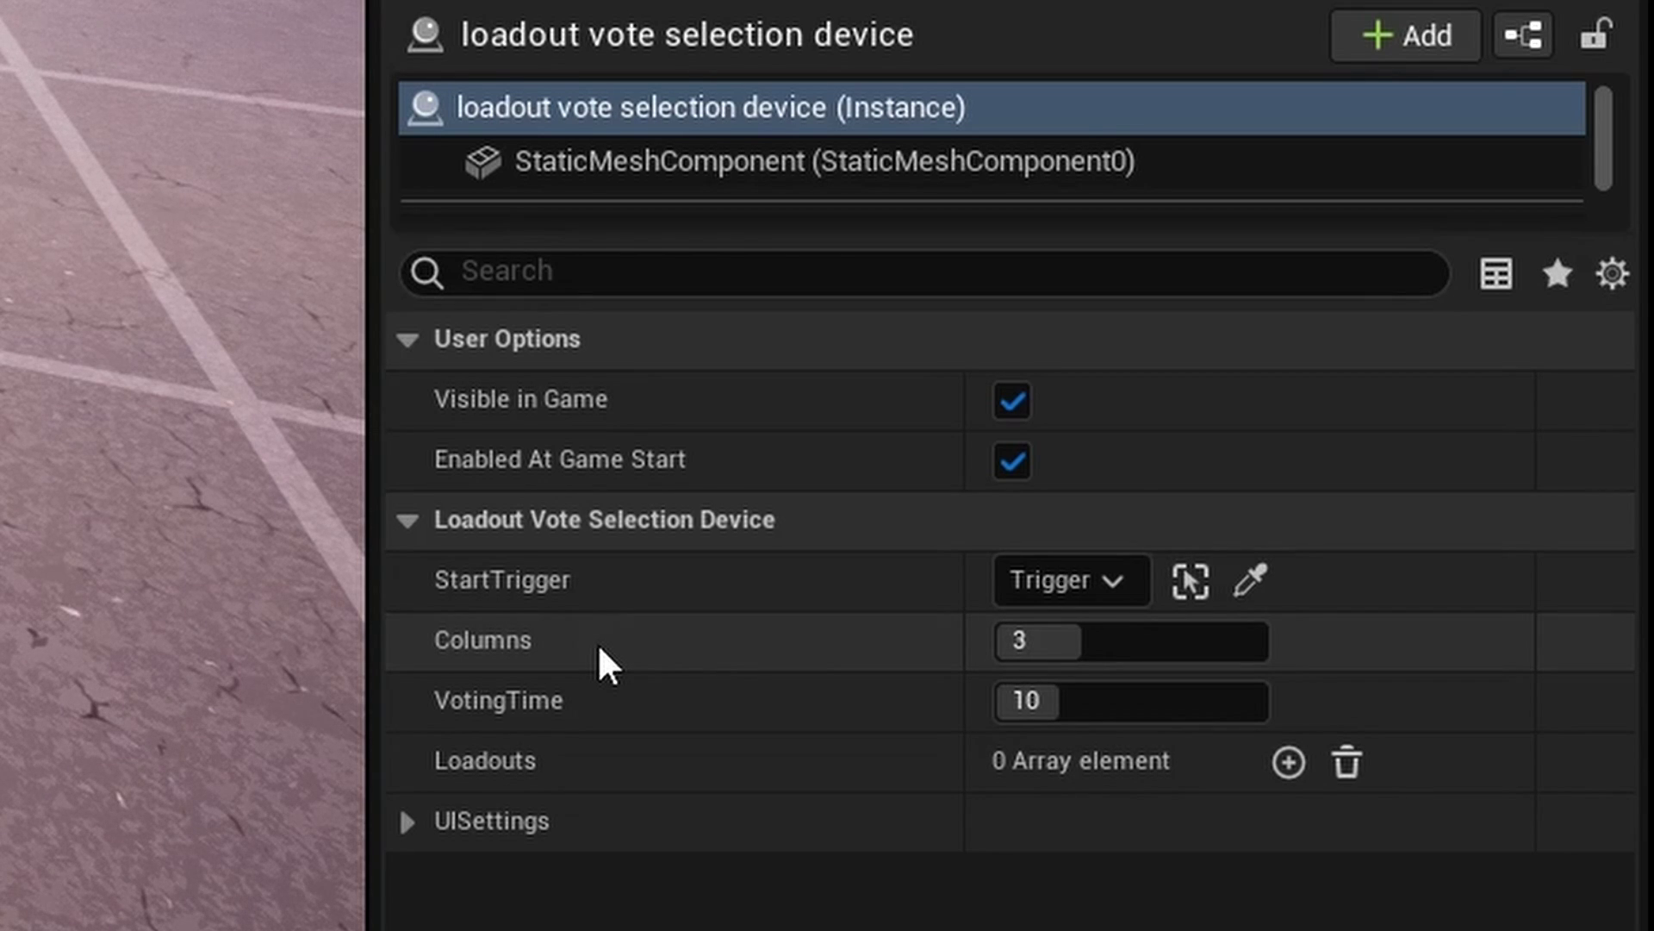
Try 5 as the loadout vote selection device's Columns value, and restore it to 3.
click(1144, 632)
text(5)
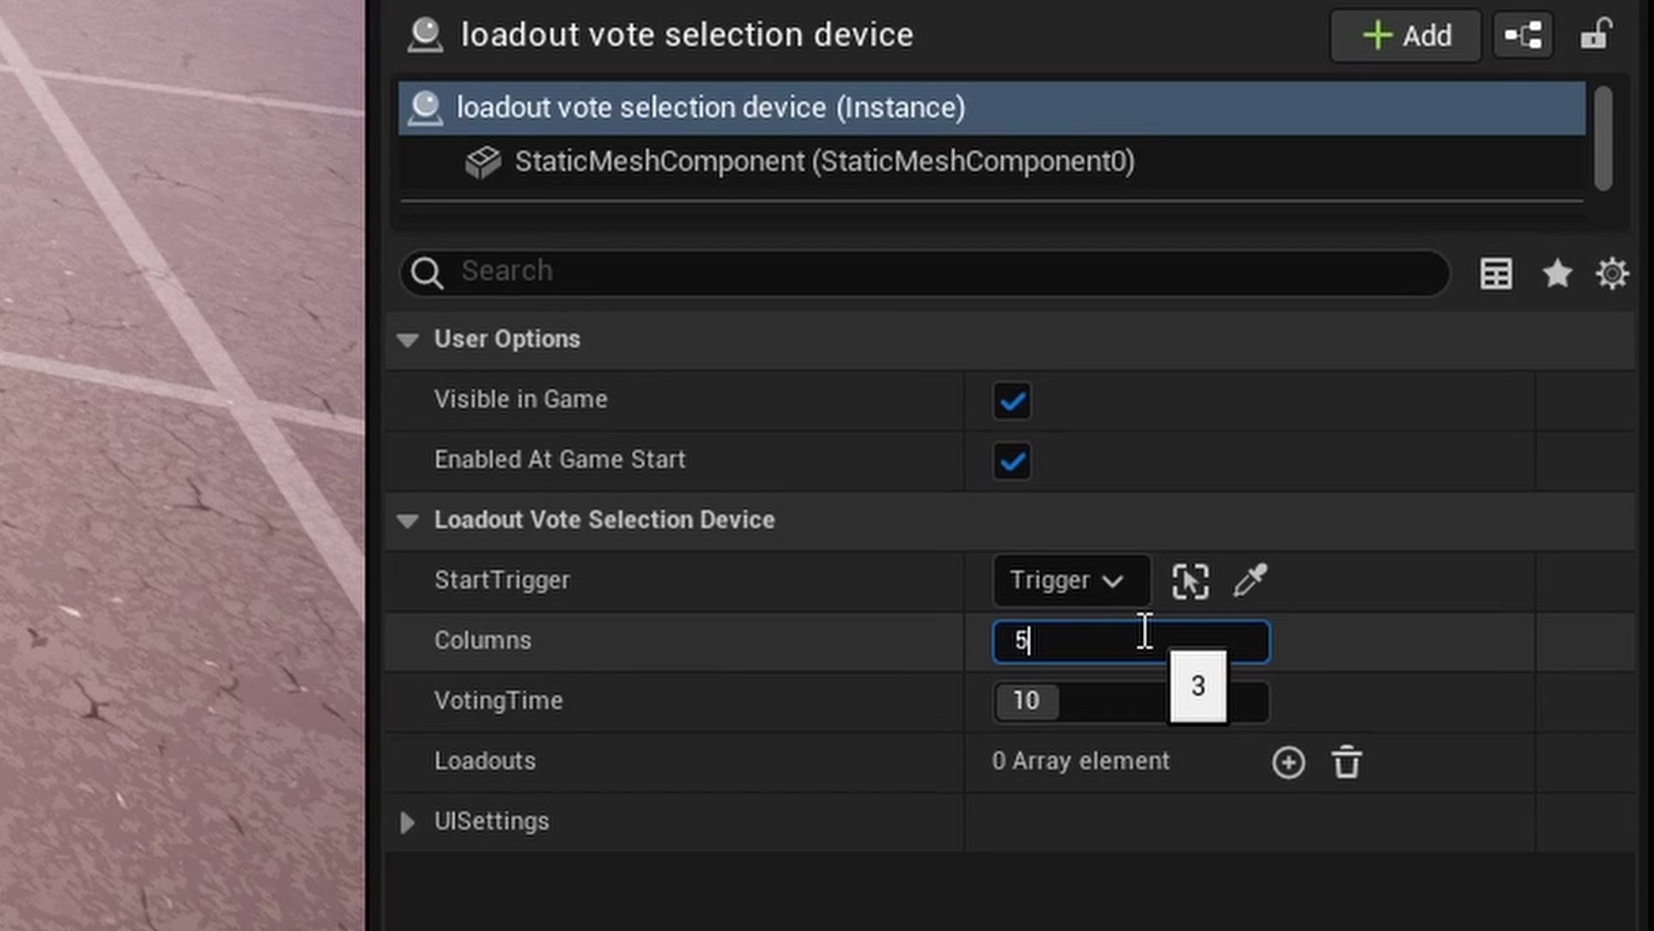
click(827, 783)
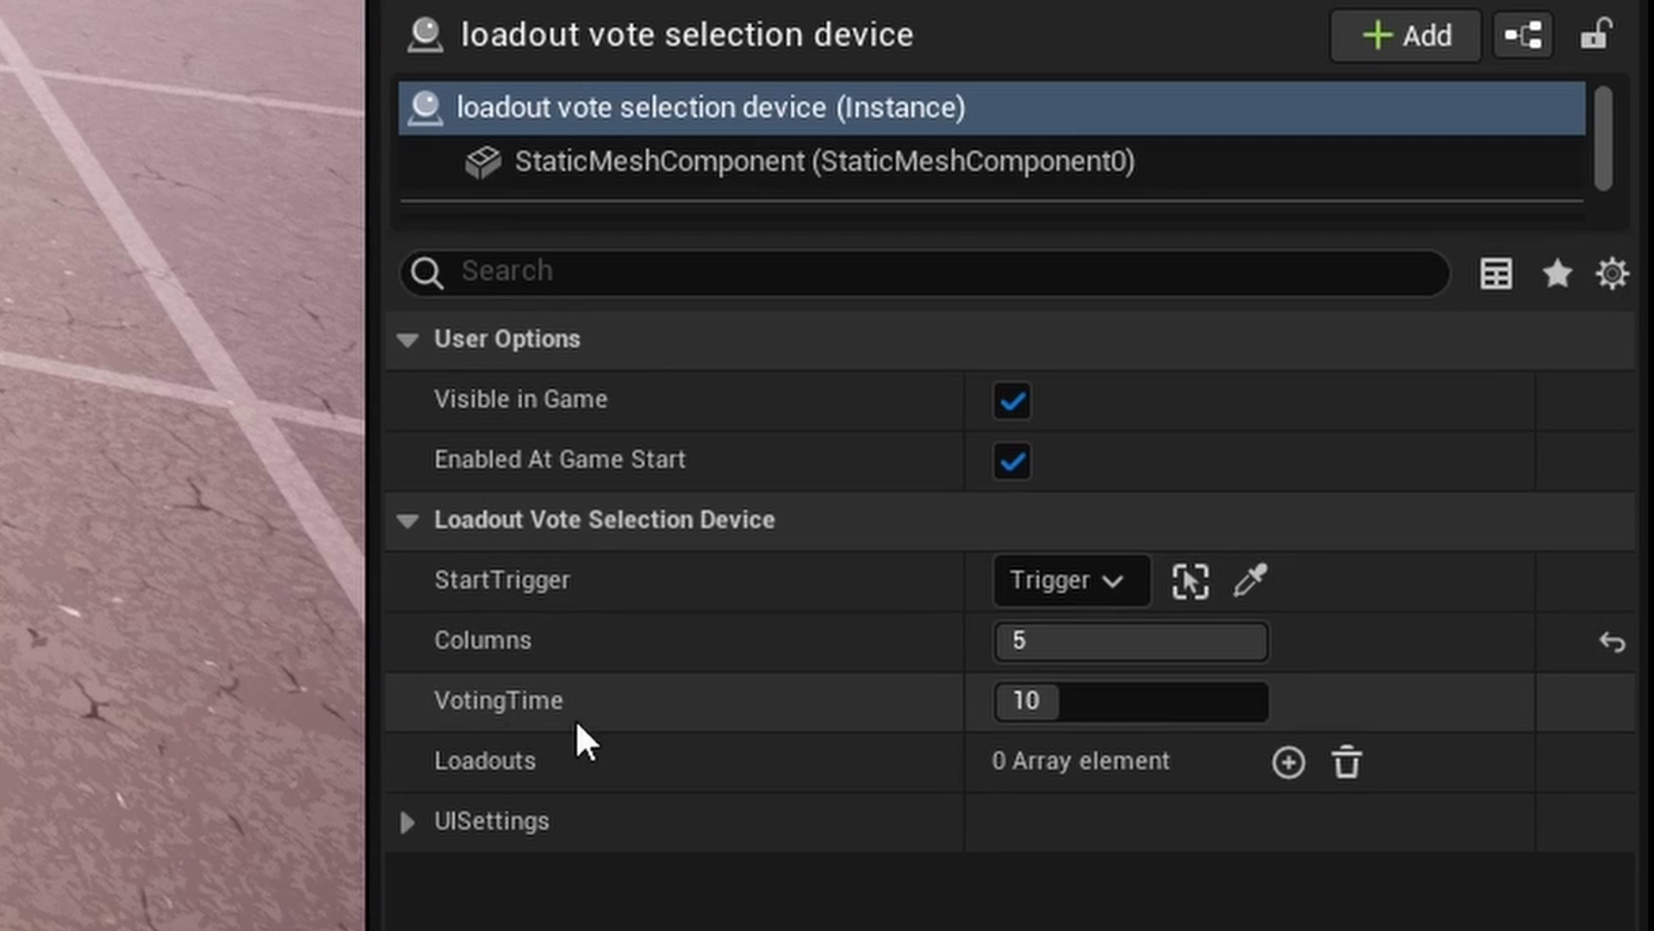
click(1129, 644)
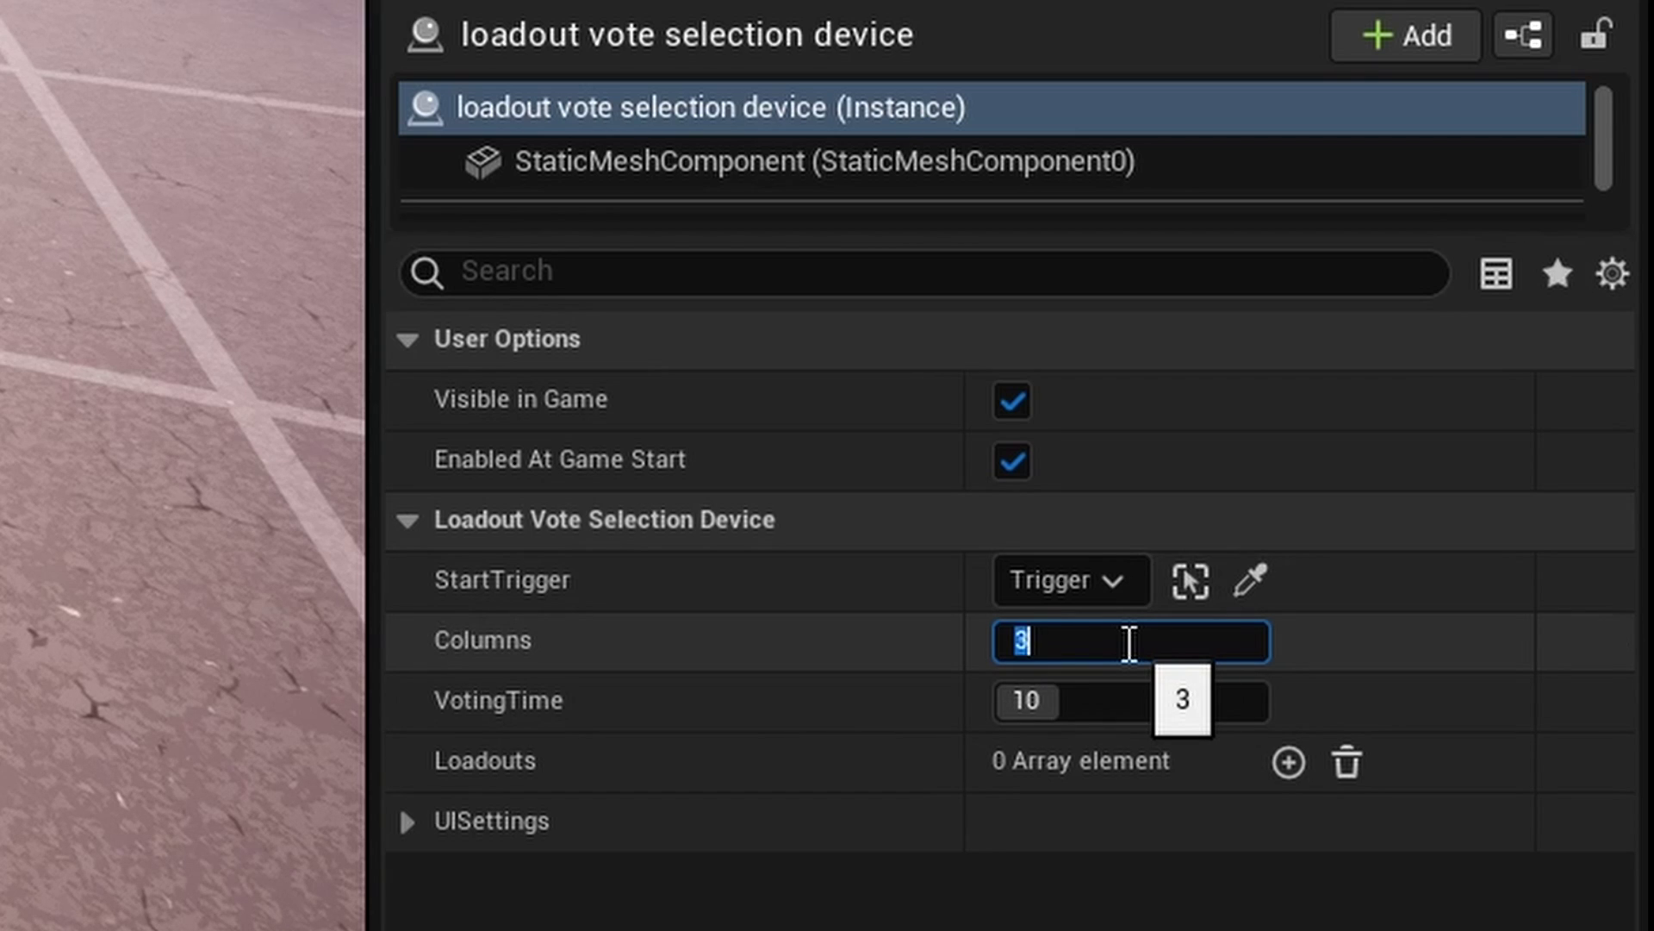
click(487, 649)
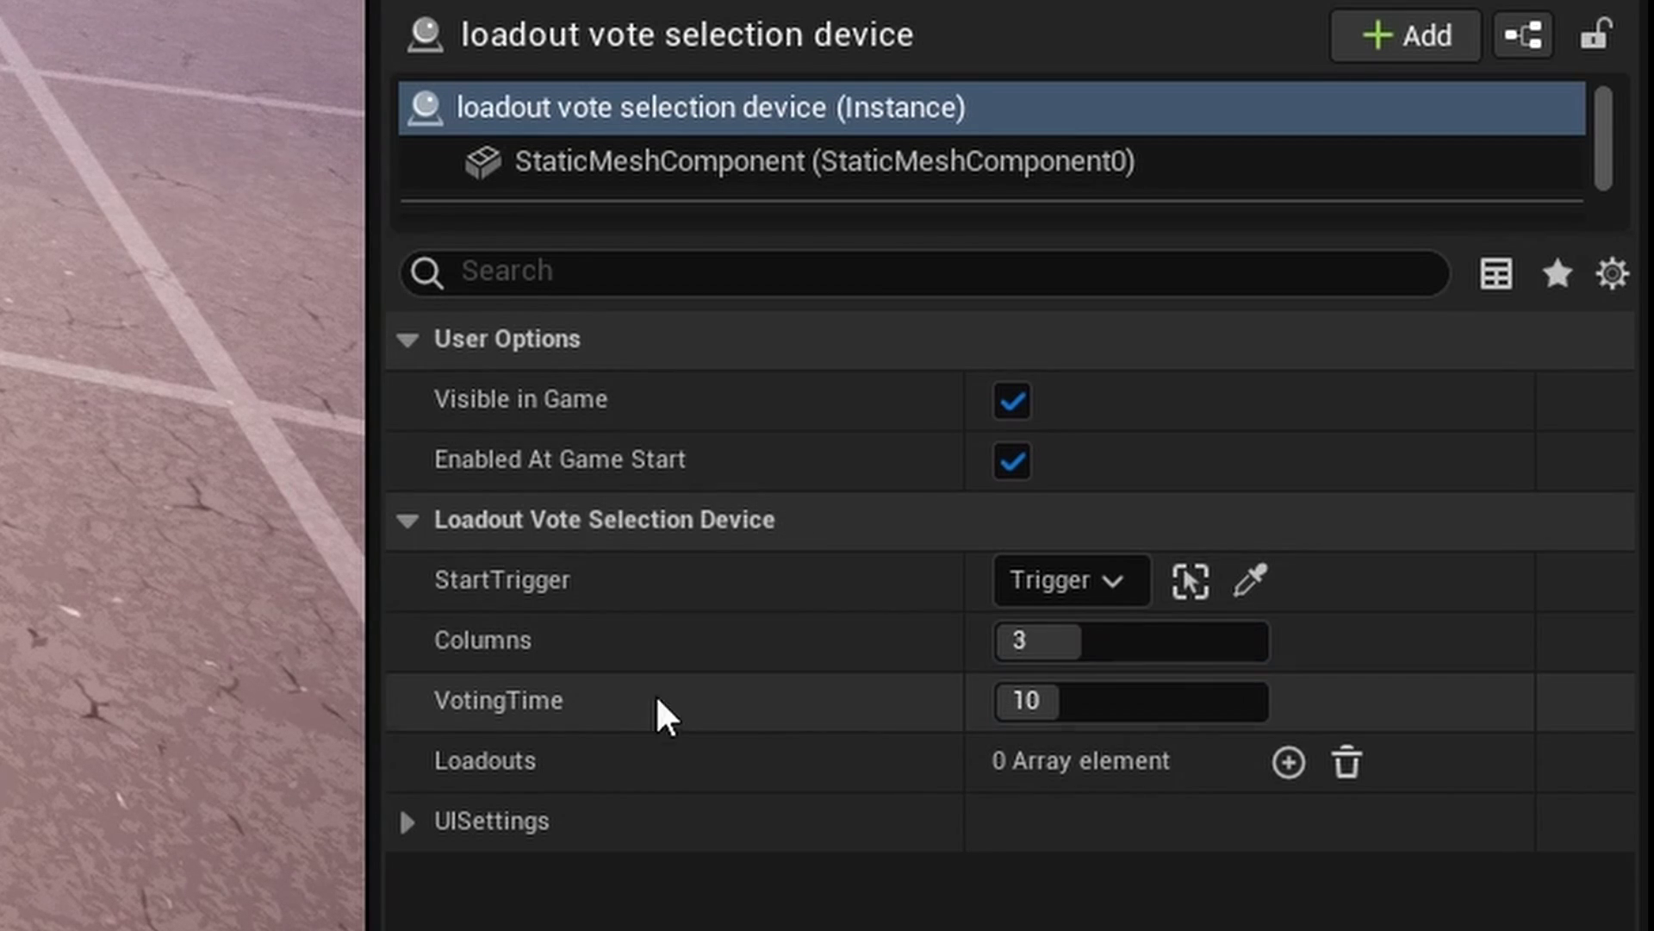
Set the loadout vote selection device's VotingTime to 15.
click(1062, 695)
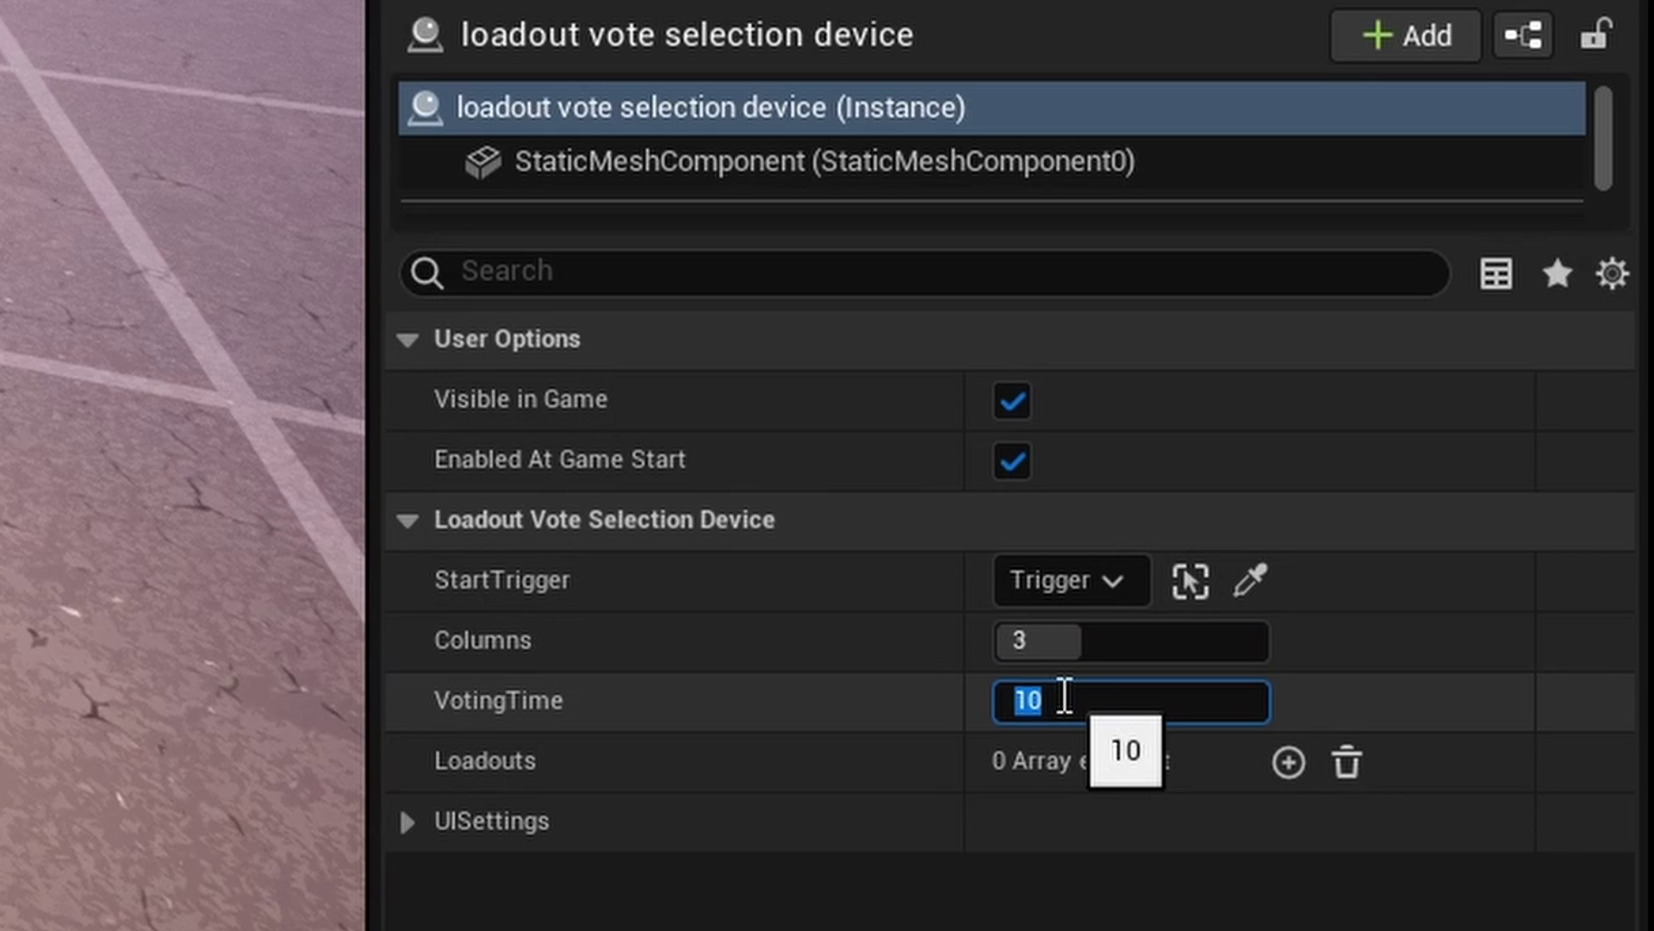
key(Return)
drag(1038, 721, 1114, 700)
click(1075, 719)
text(3)
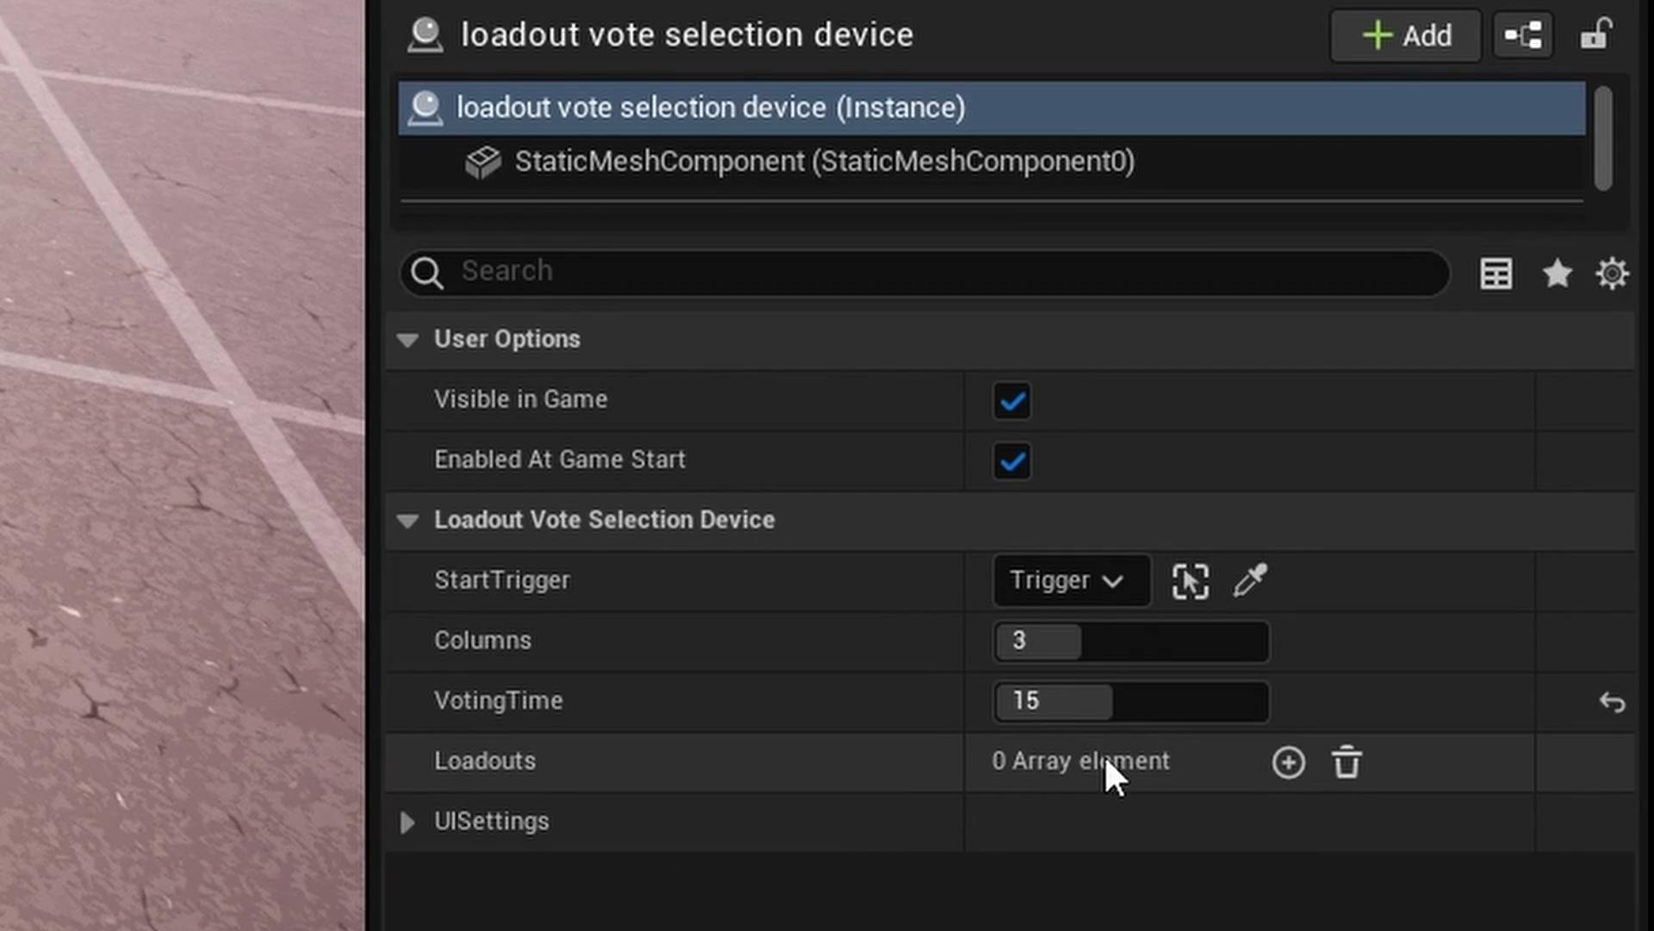
Add a first entry to Loadouts, name it OG PUMP, and assign Pump Item Granter as its ItemGranter.
click(1288, 762)
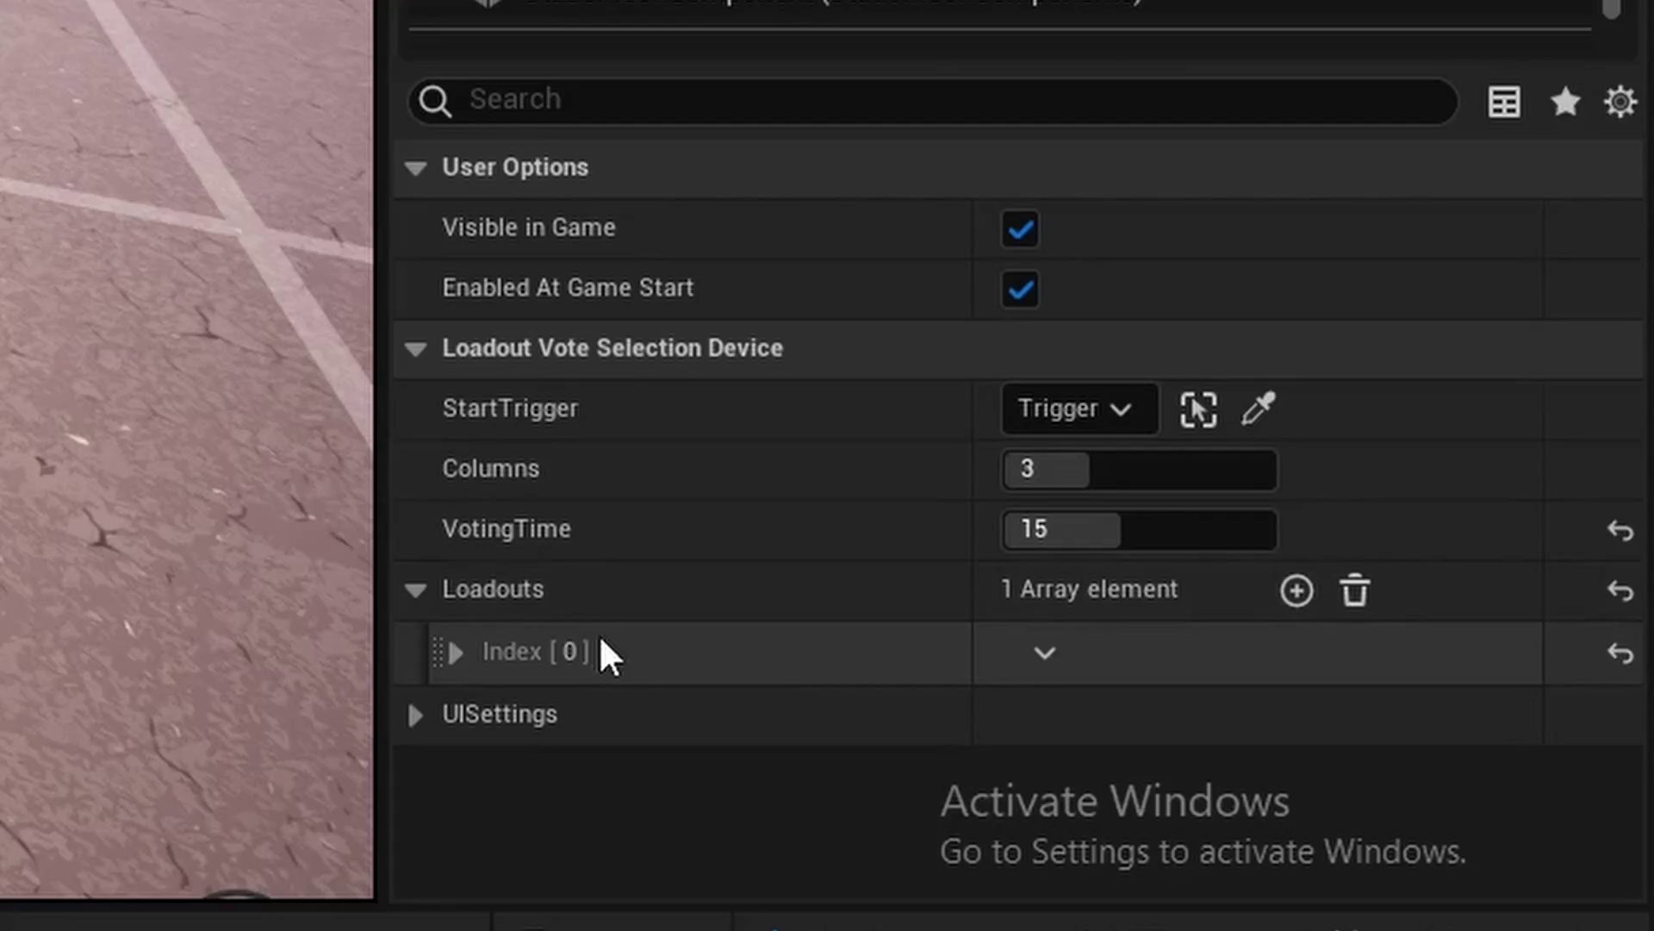
click(457, 654)
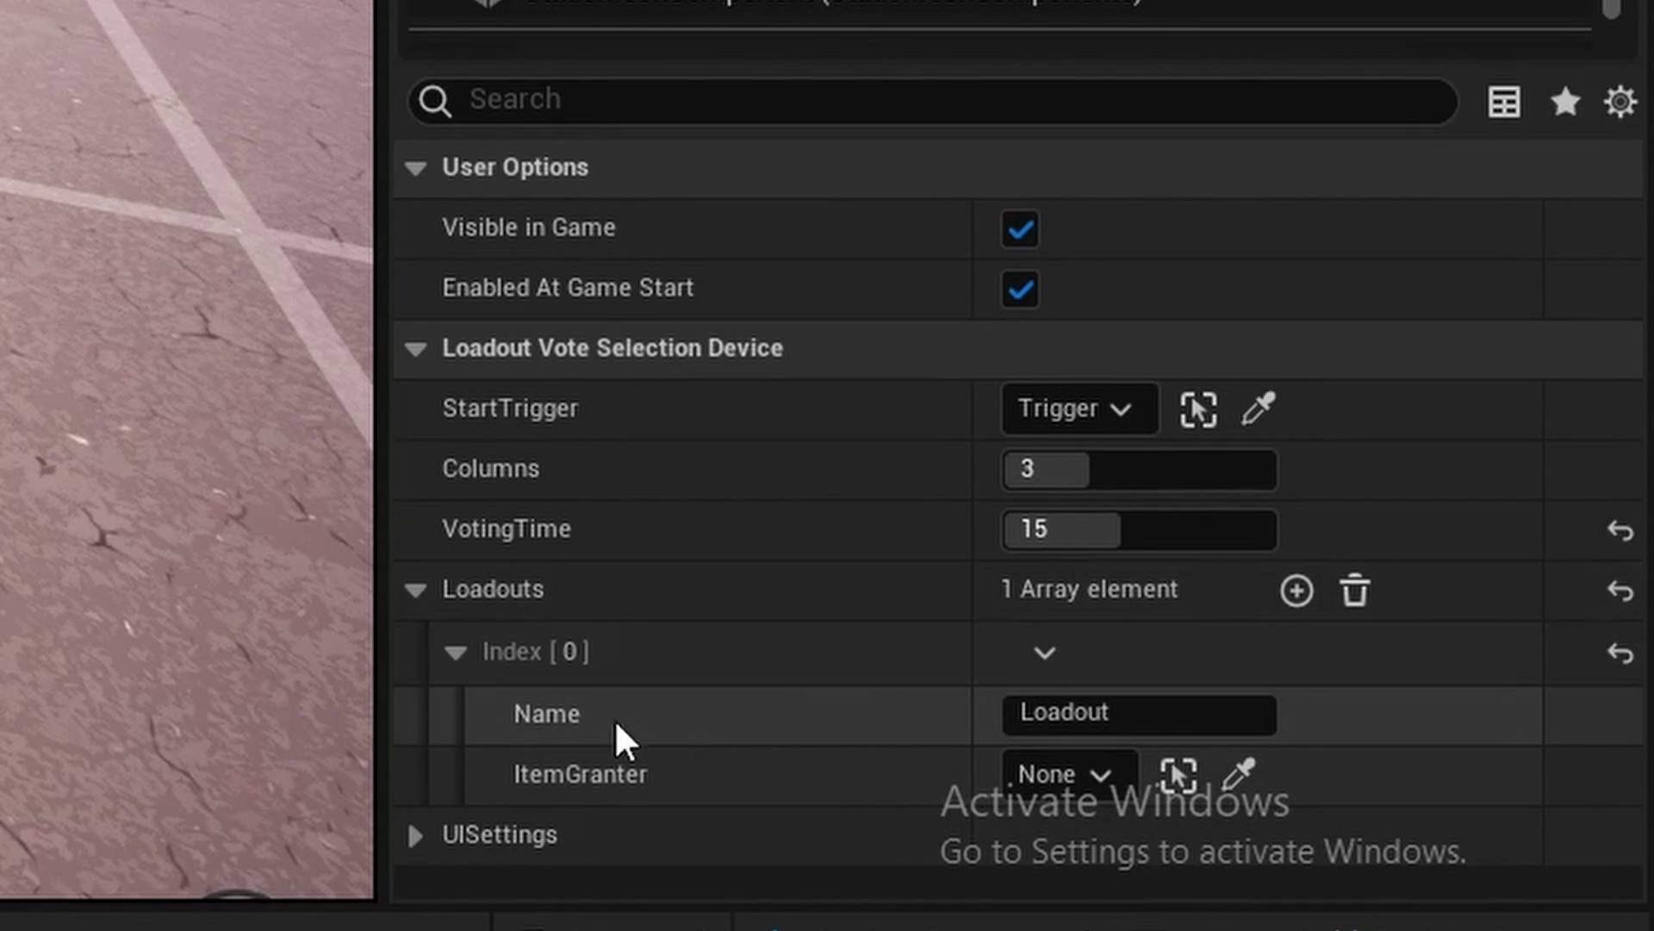
click(1126, 707)
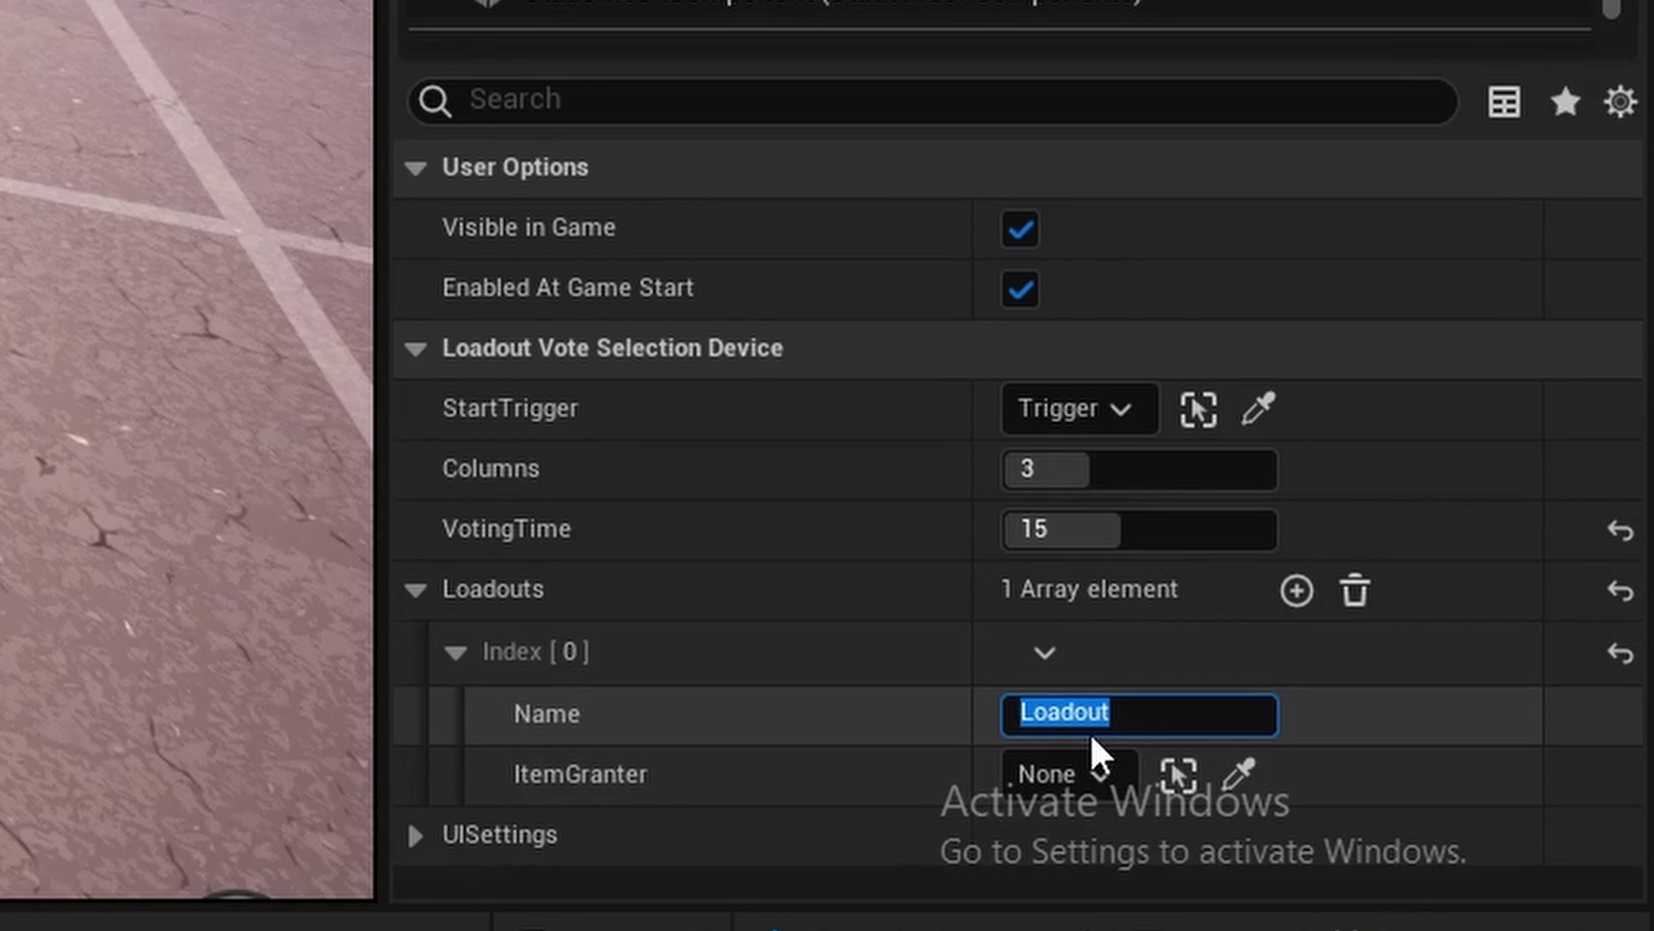
text(OG P)
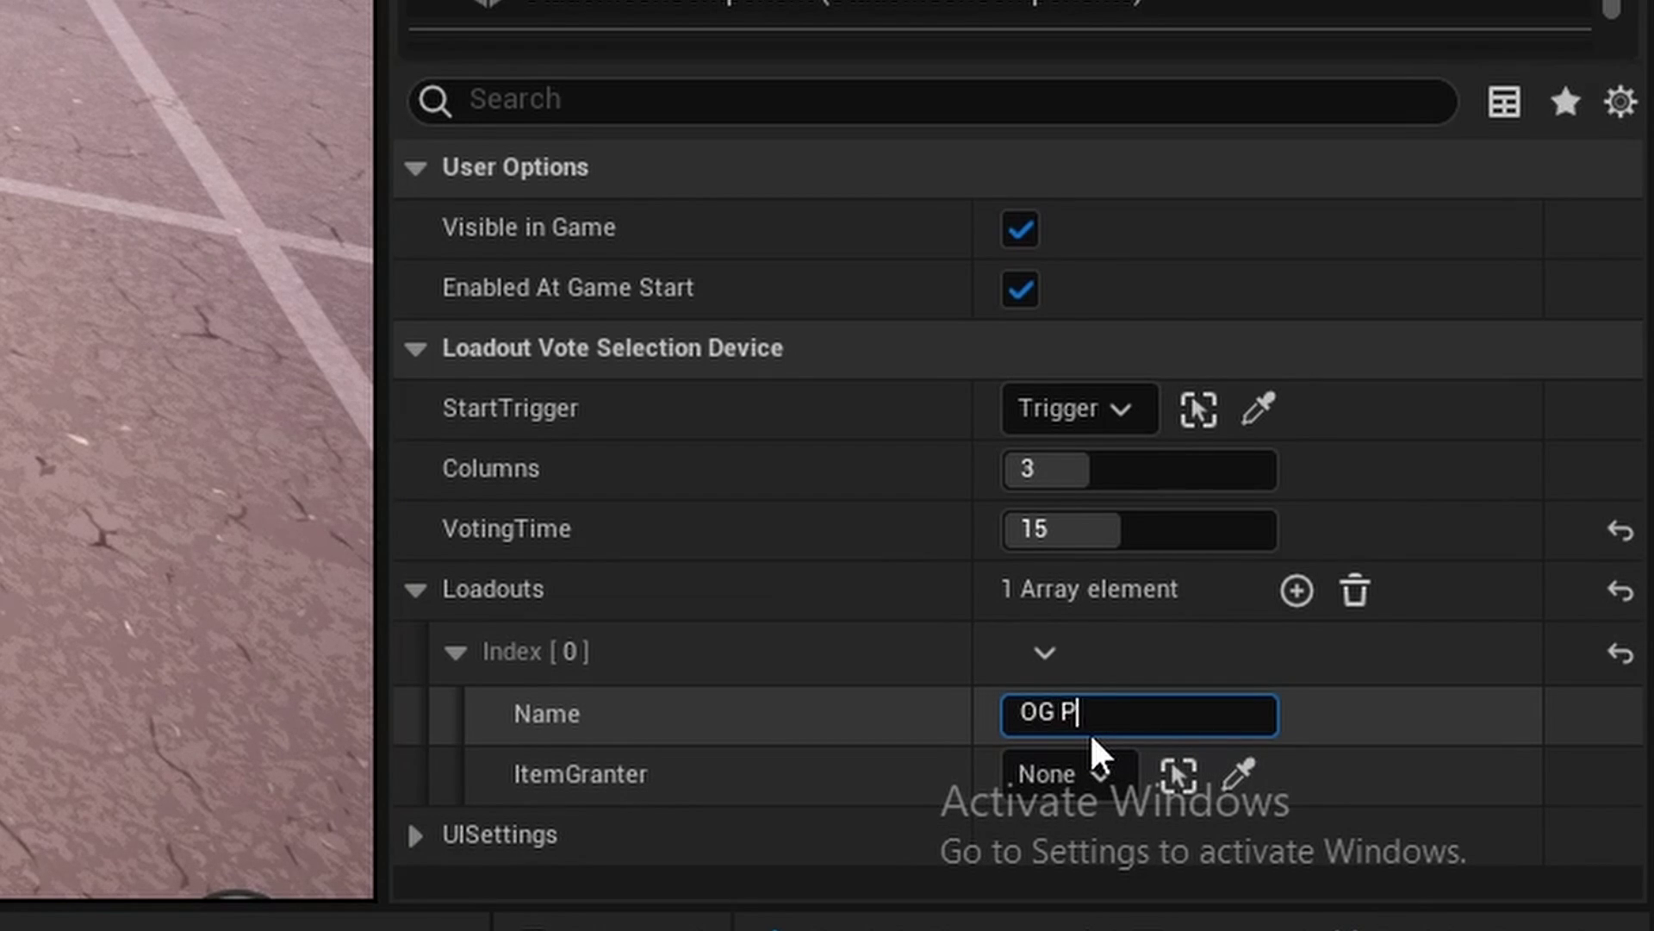
text(UMP)
key(Return)
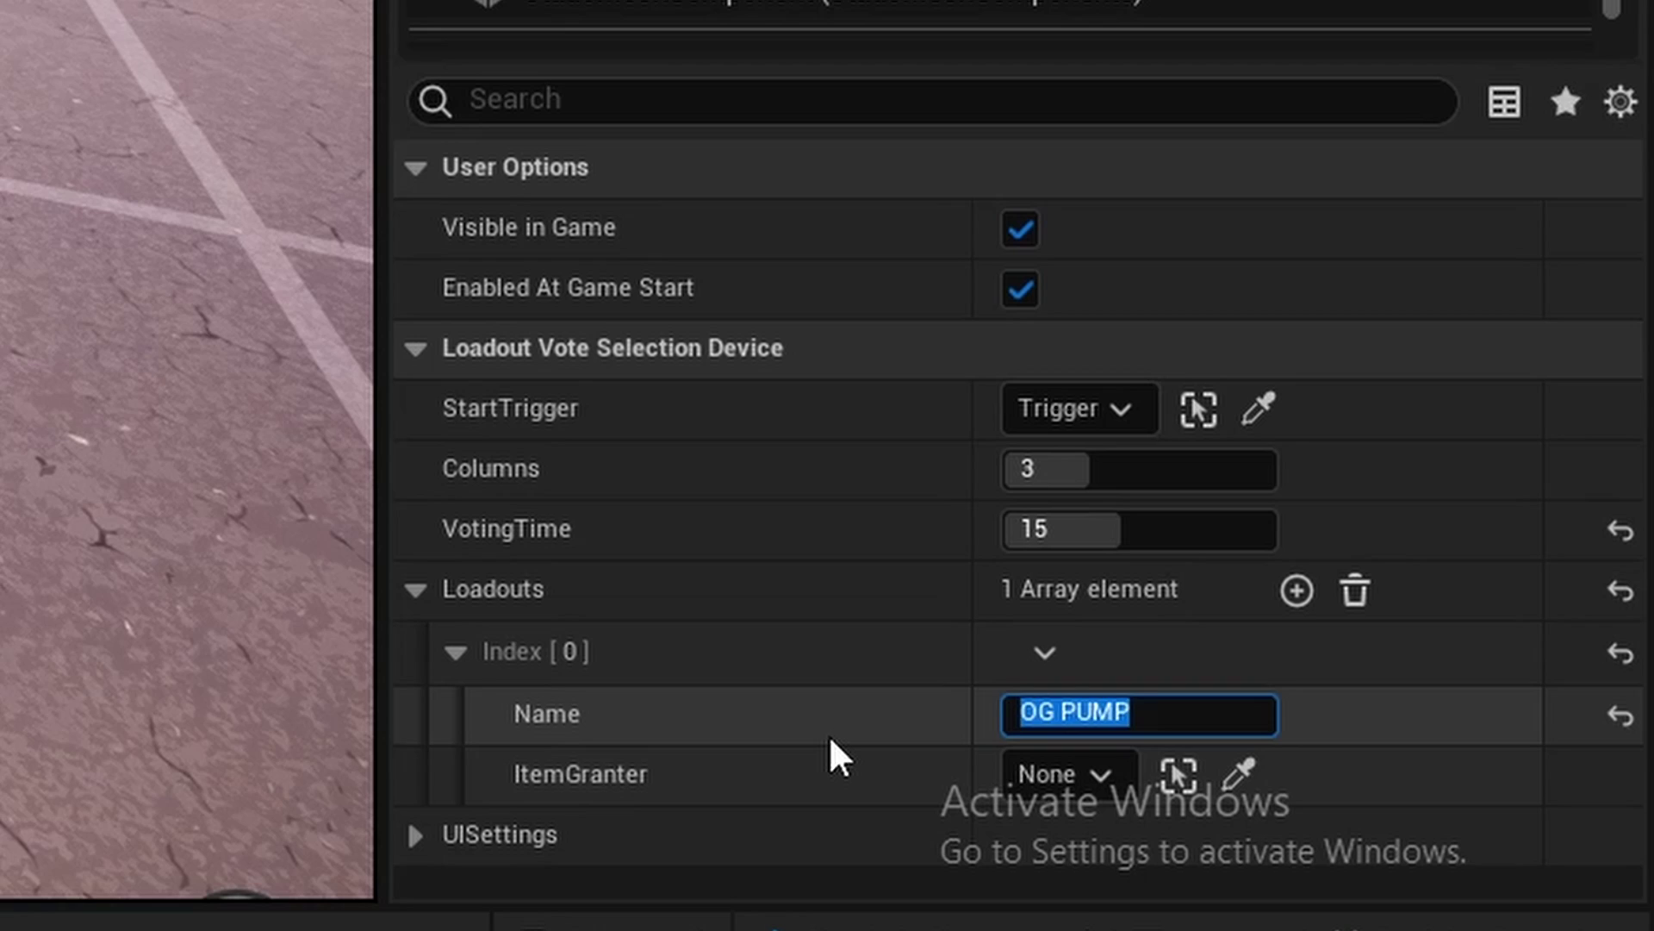
click(1088, 774)
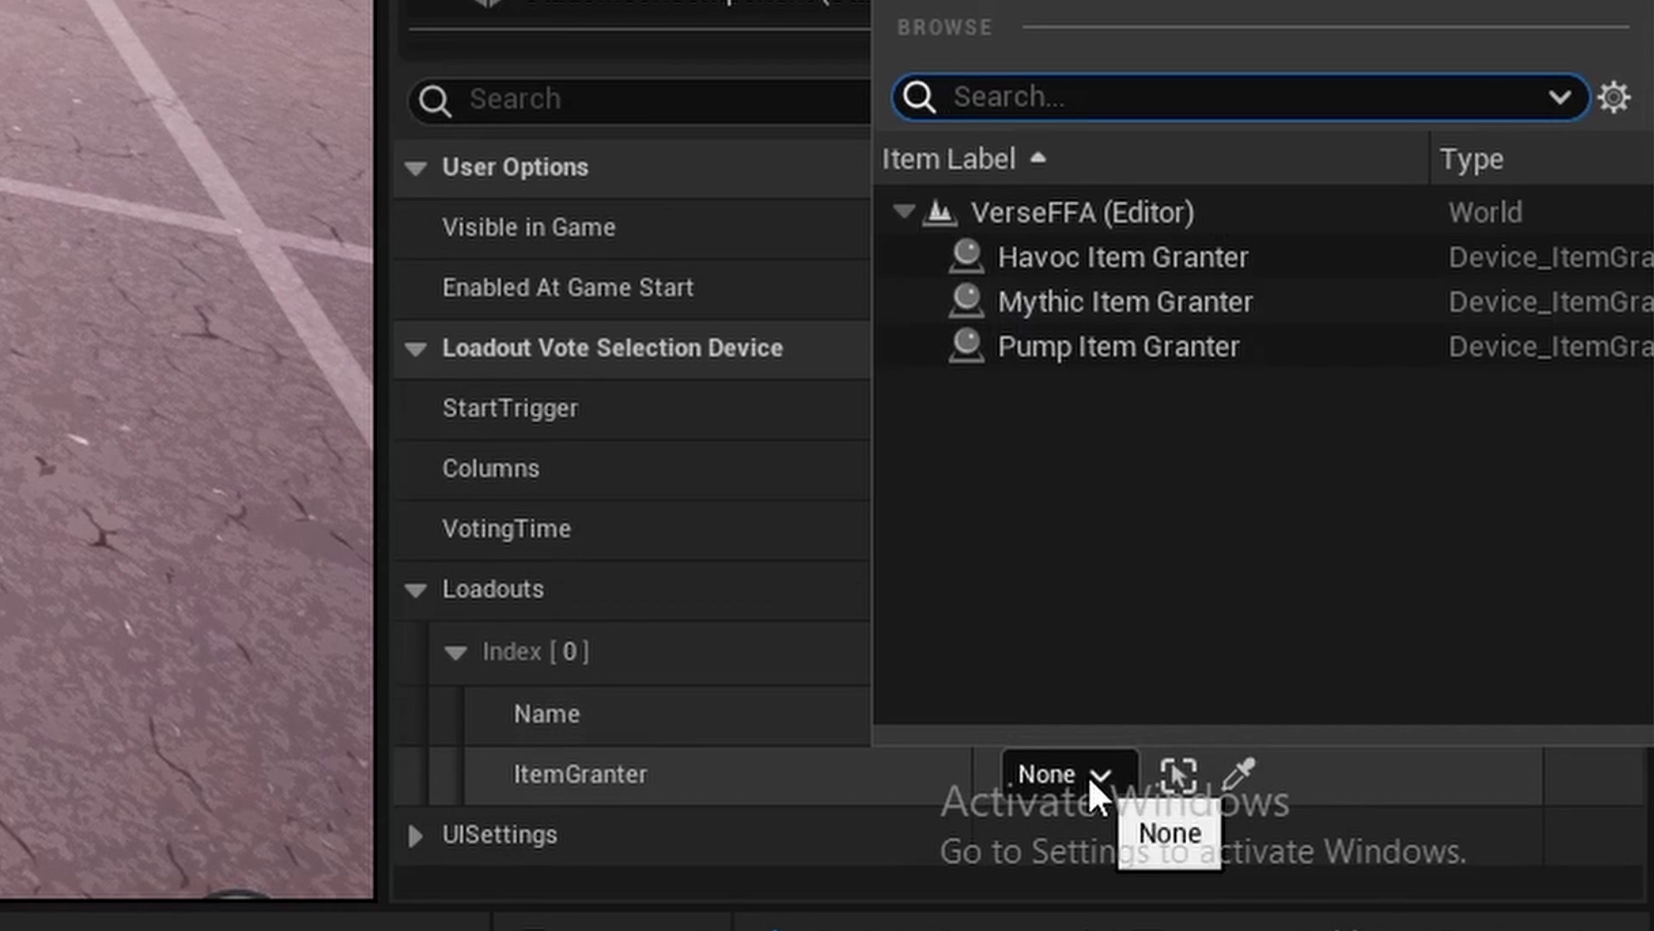
click(1163, 346)
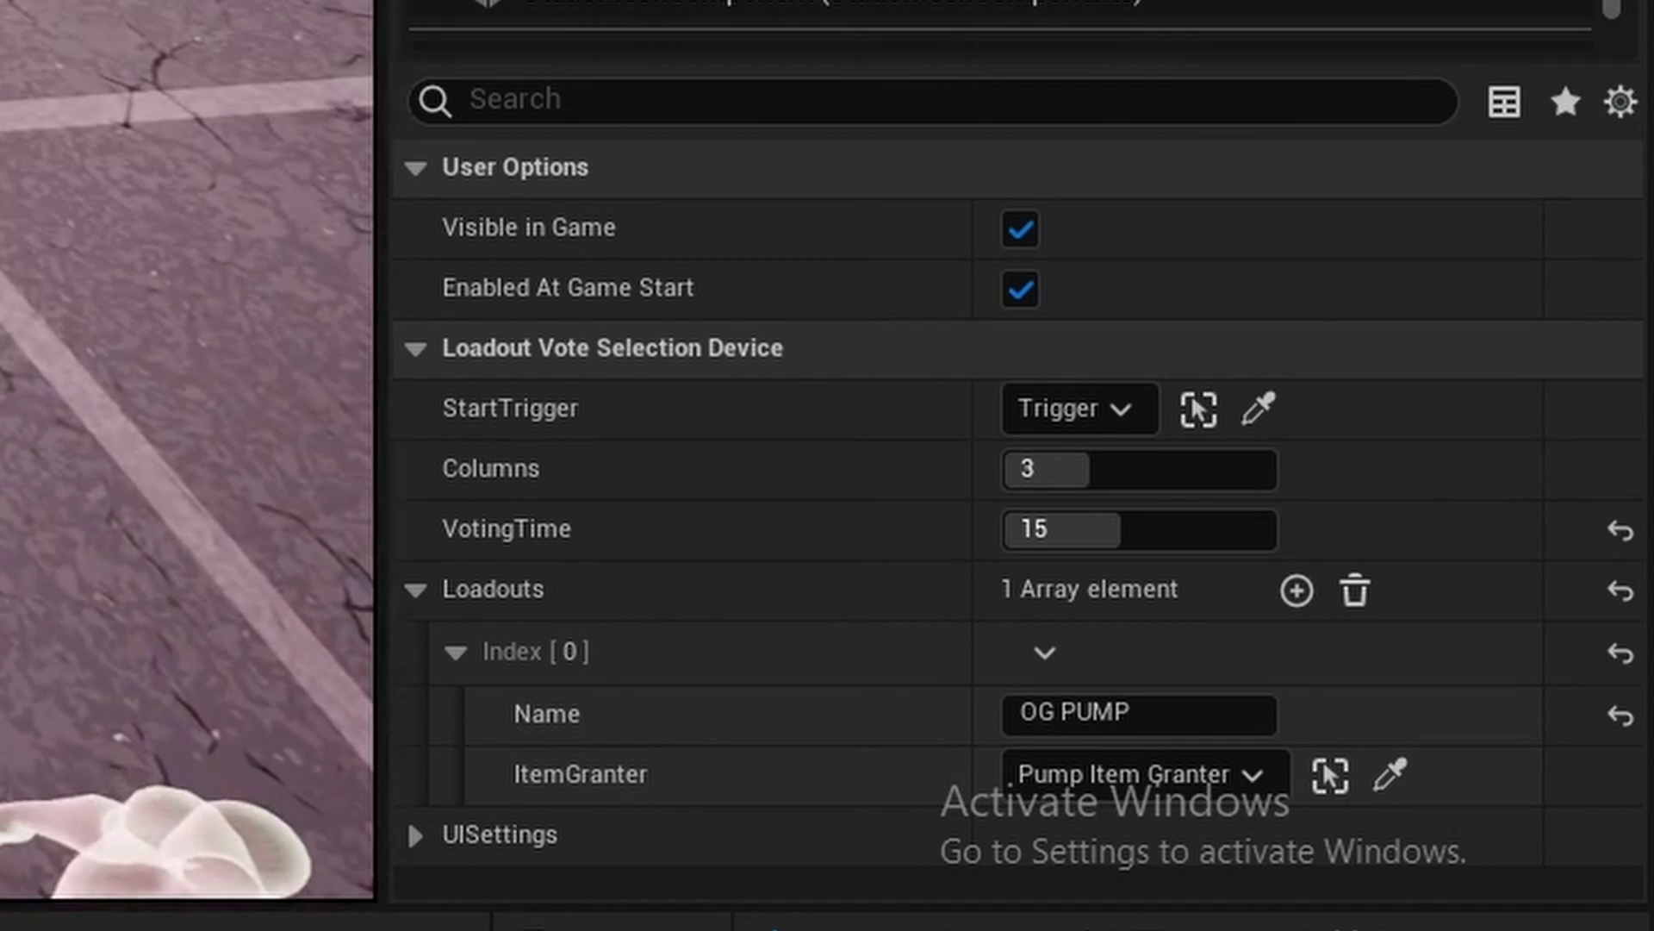
Review the item list of the Pump Item Granter.
scroll(883, 629, down, 4)
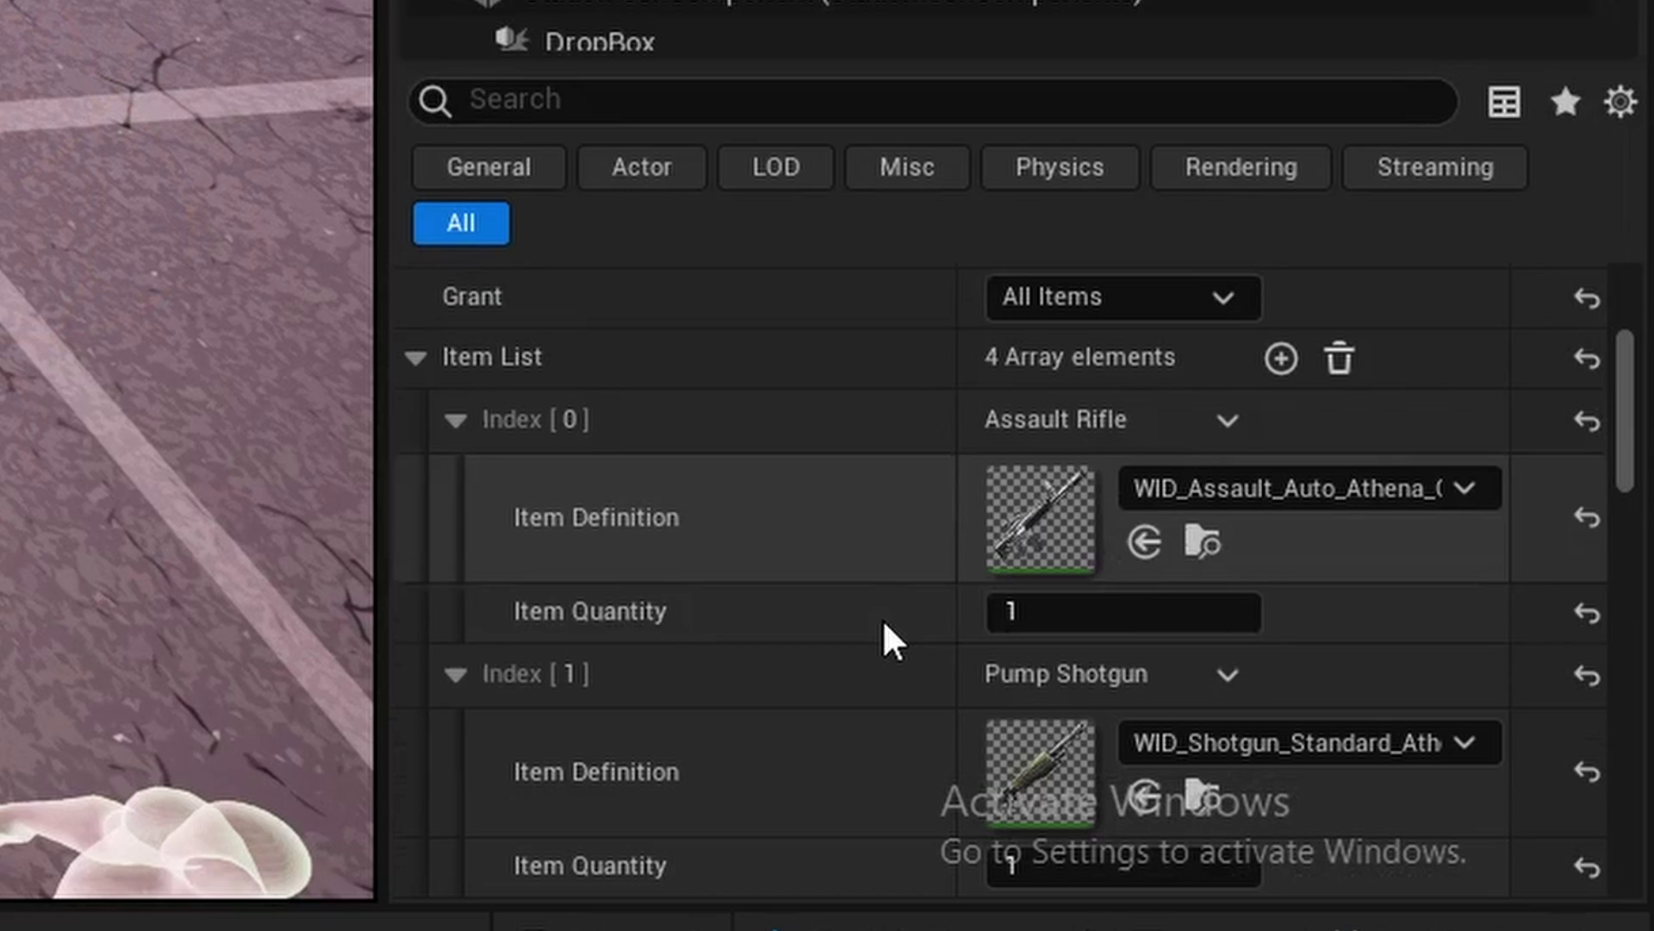
scroll(1006, 479, down, 1)
scroll(1120, 539, down, 5)
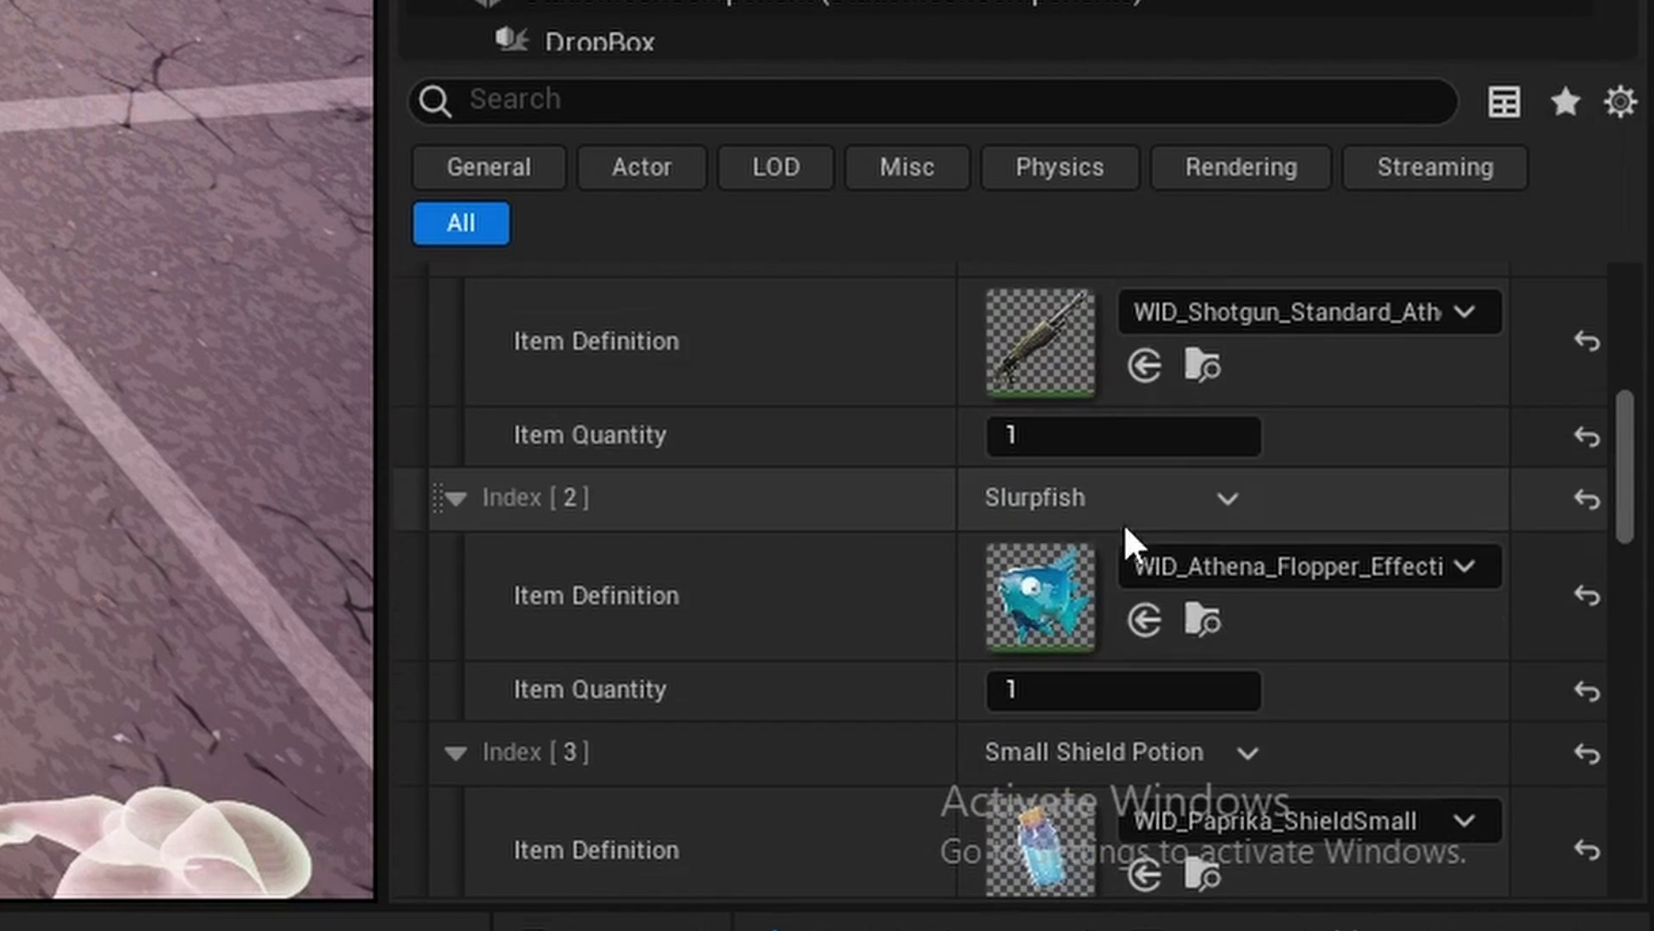
scroll(1103, 543, up, 3)
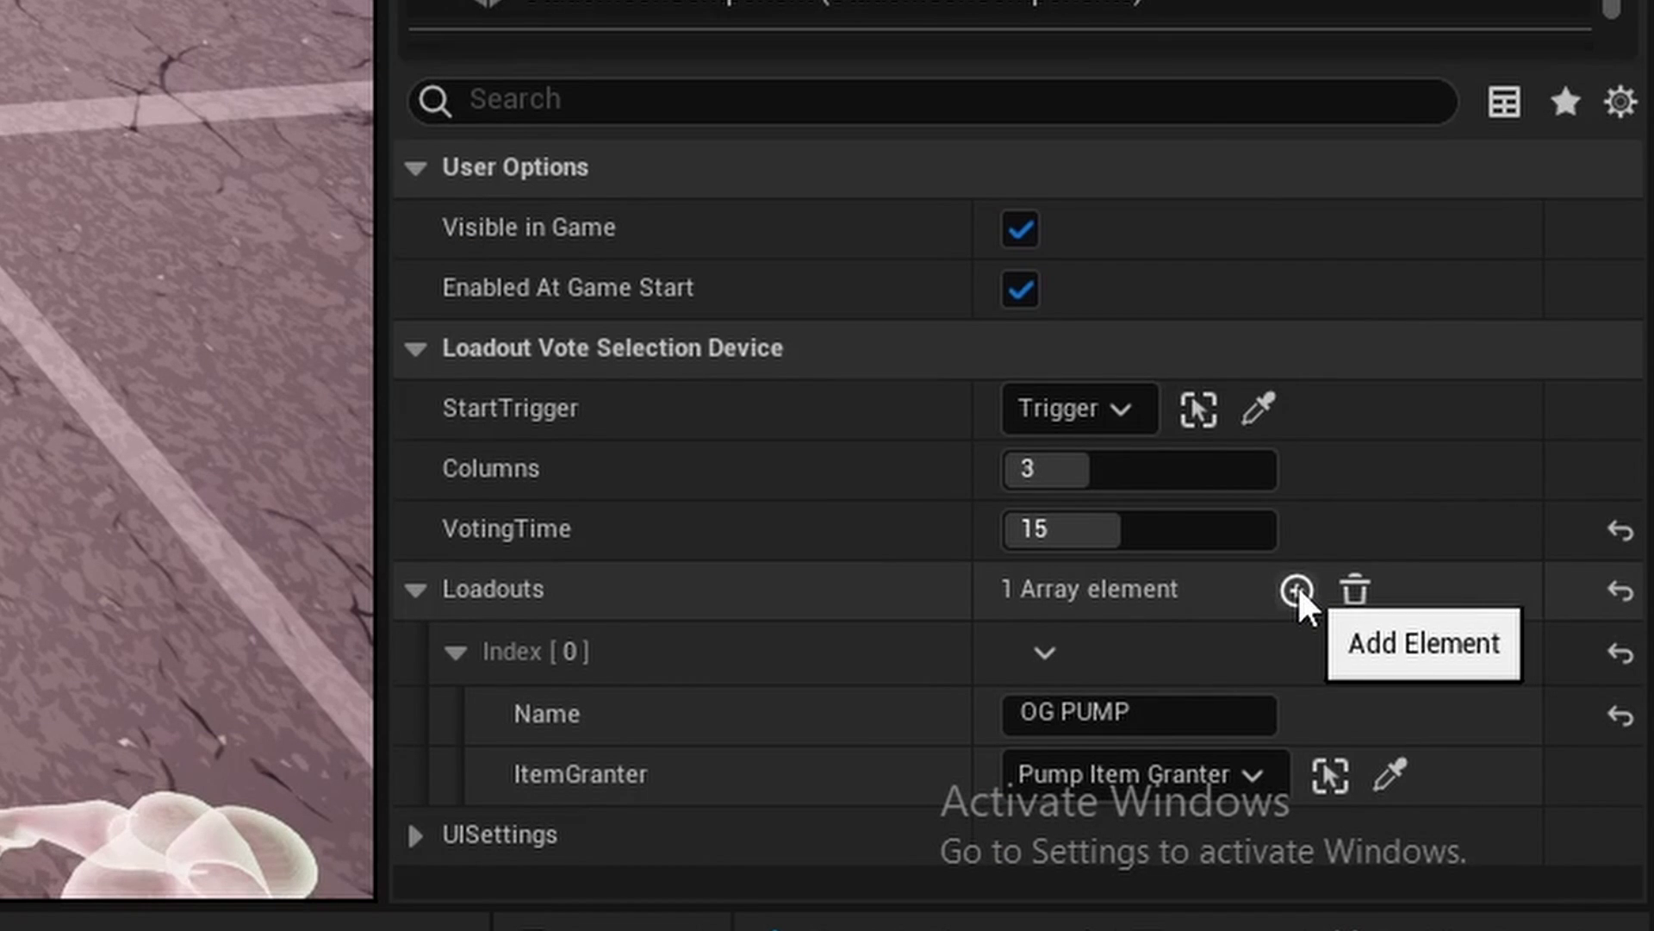
Add two more entries to the Loadouts array for three in all, and collapse the array.
click(1298, 588)
scroll(788, 667, down, 1)
click(457, 803)
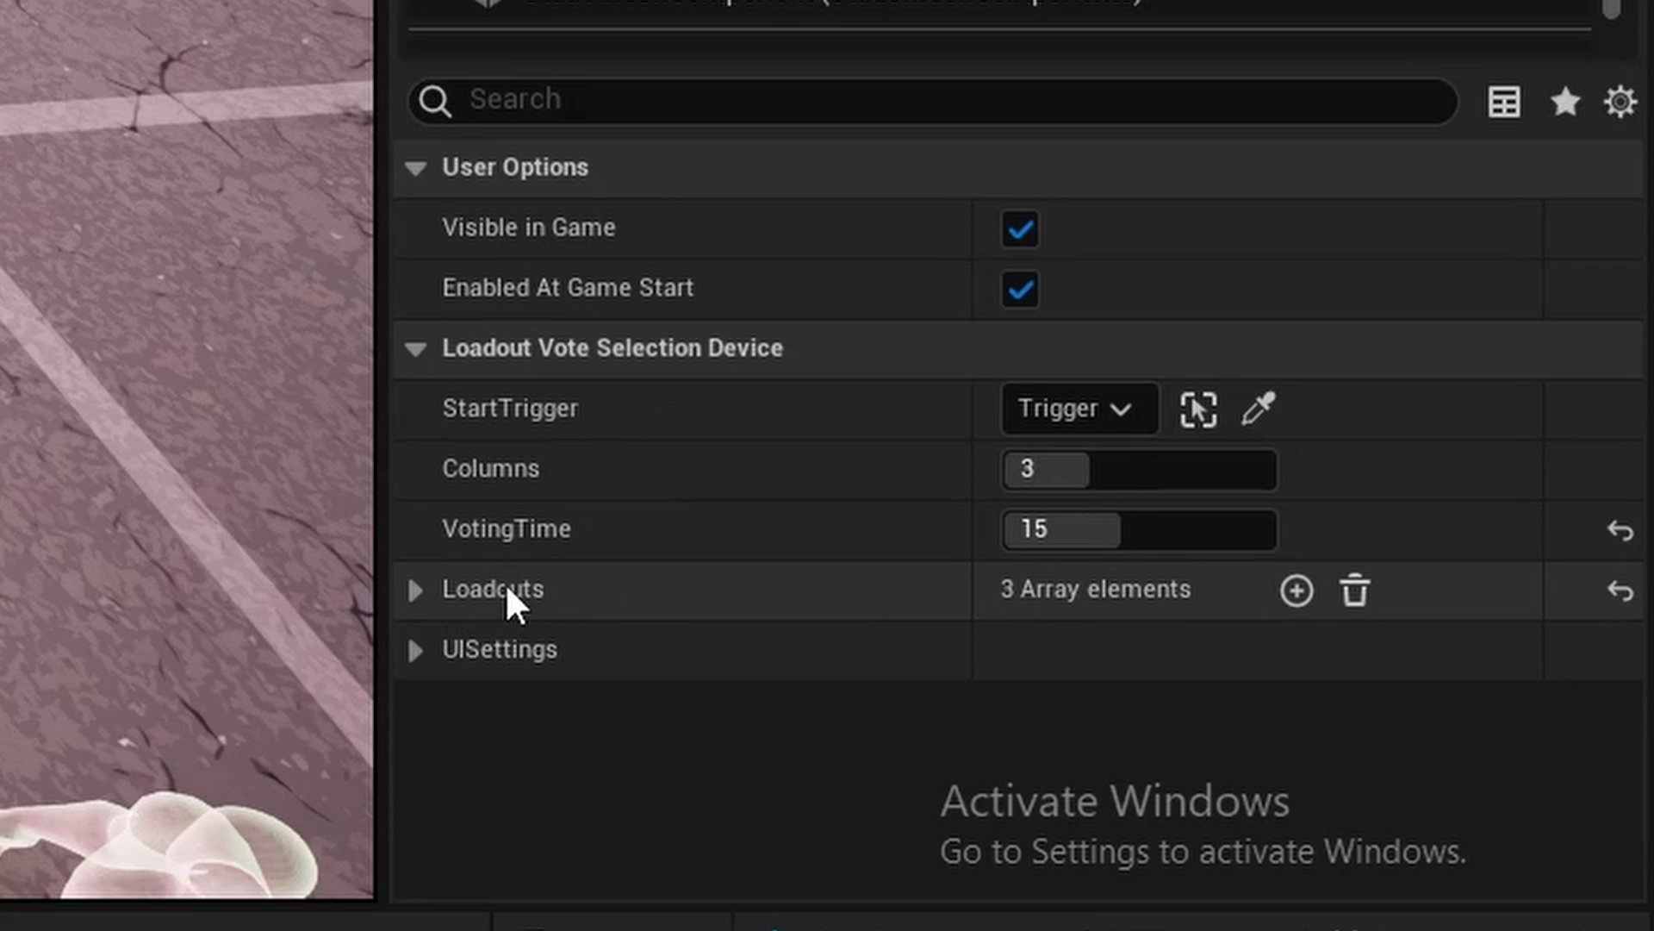
click(417, 583)
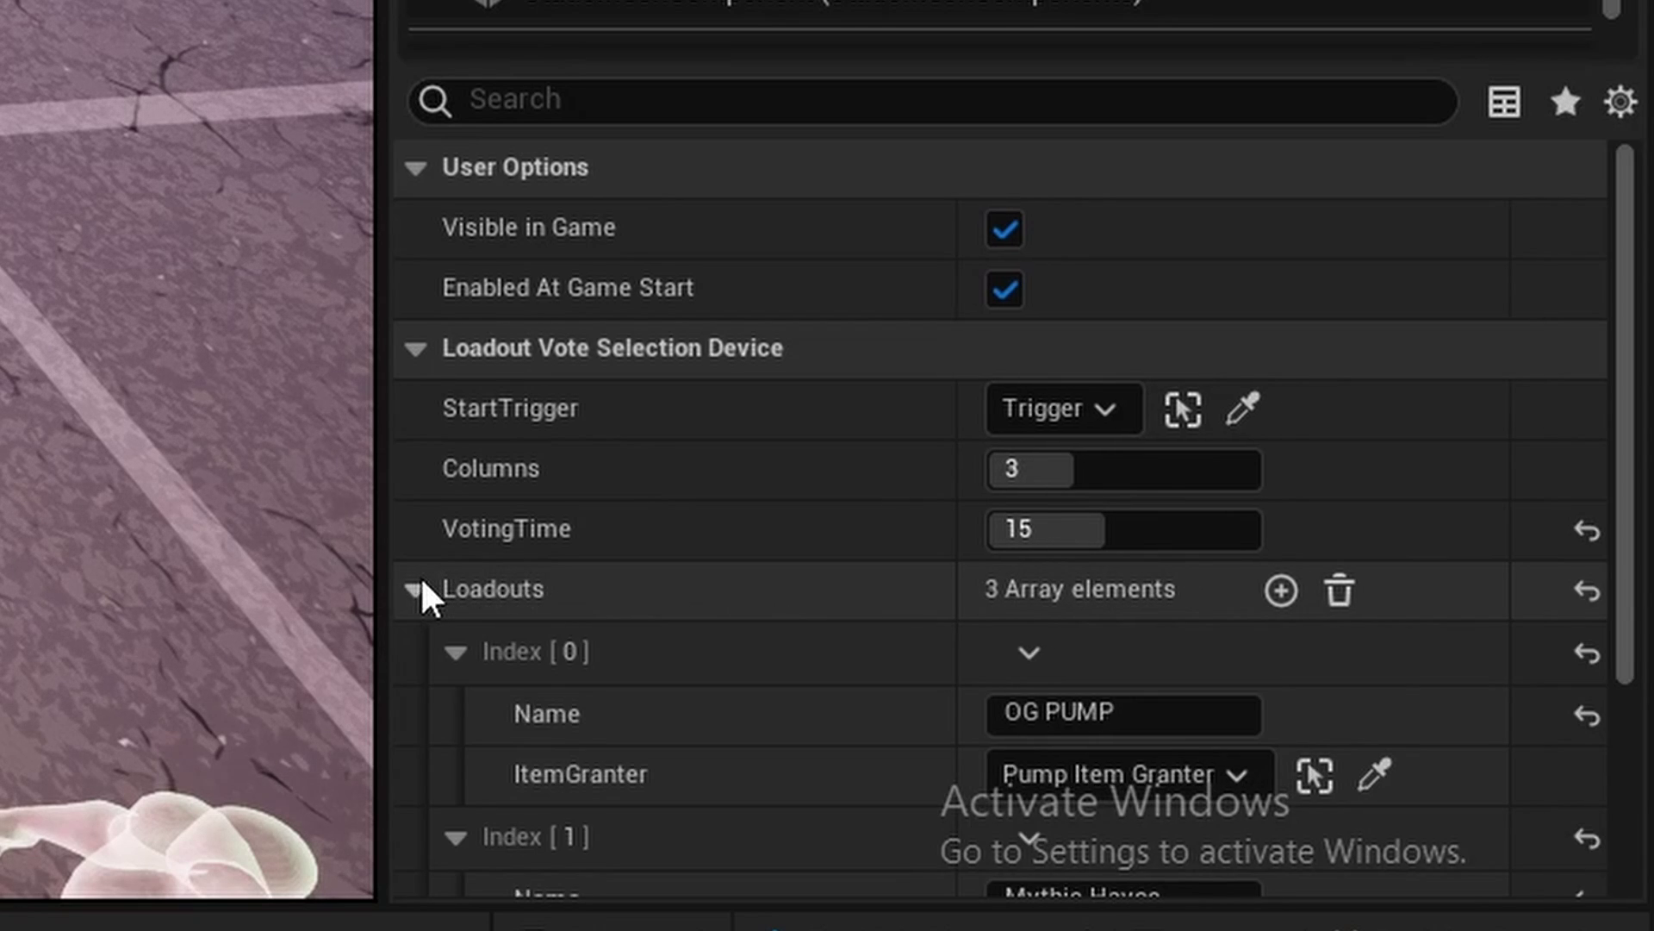
click(419, 583)
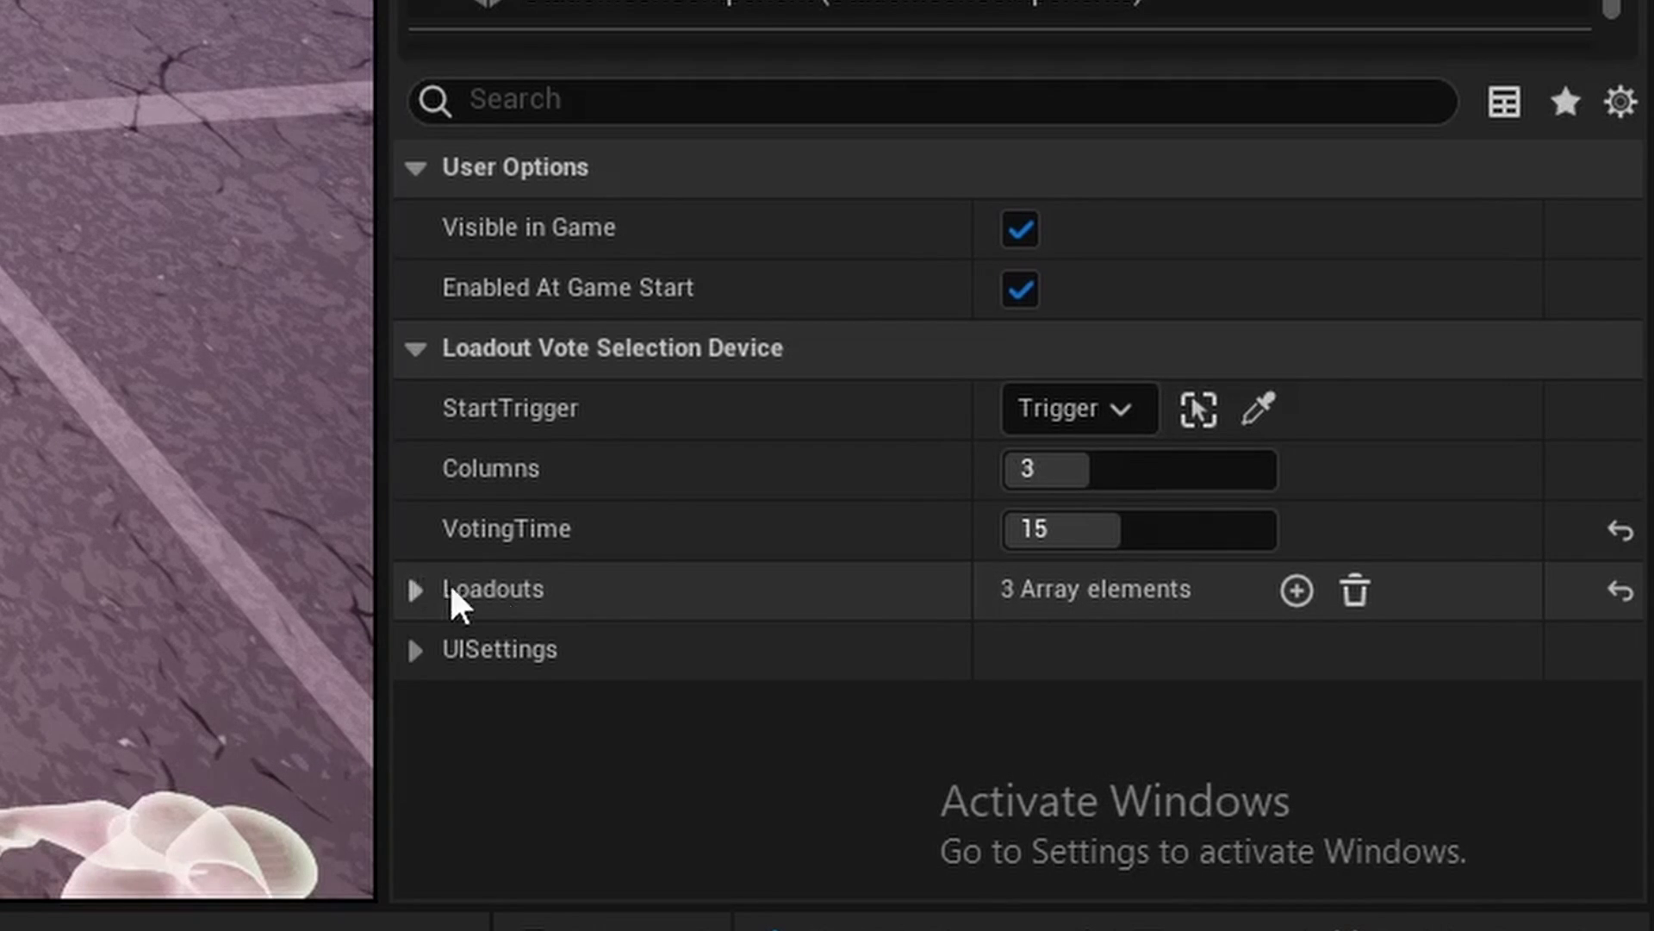
Expand the device's UISettings, set BackgroundColor to a bright purple with the color wheel, and collapse the settings.
click(415, 651)
scroll(796, 620, down, 2)
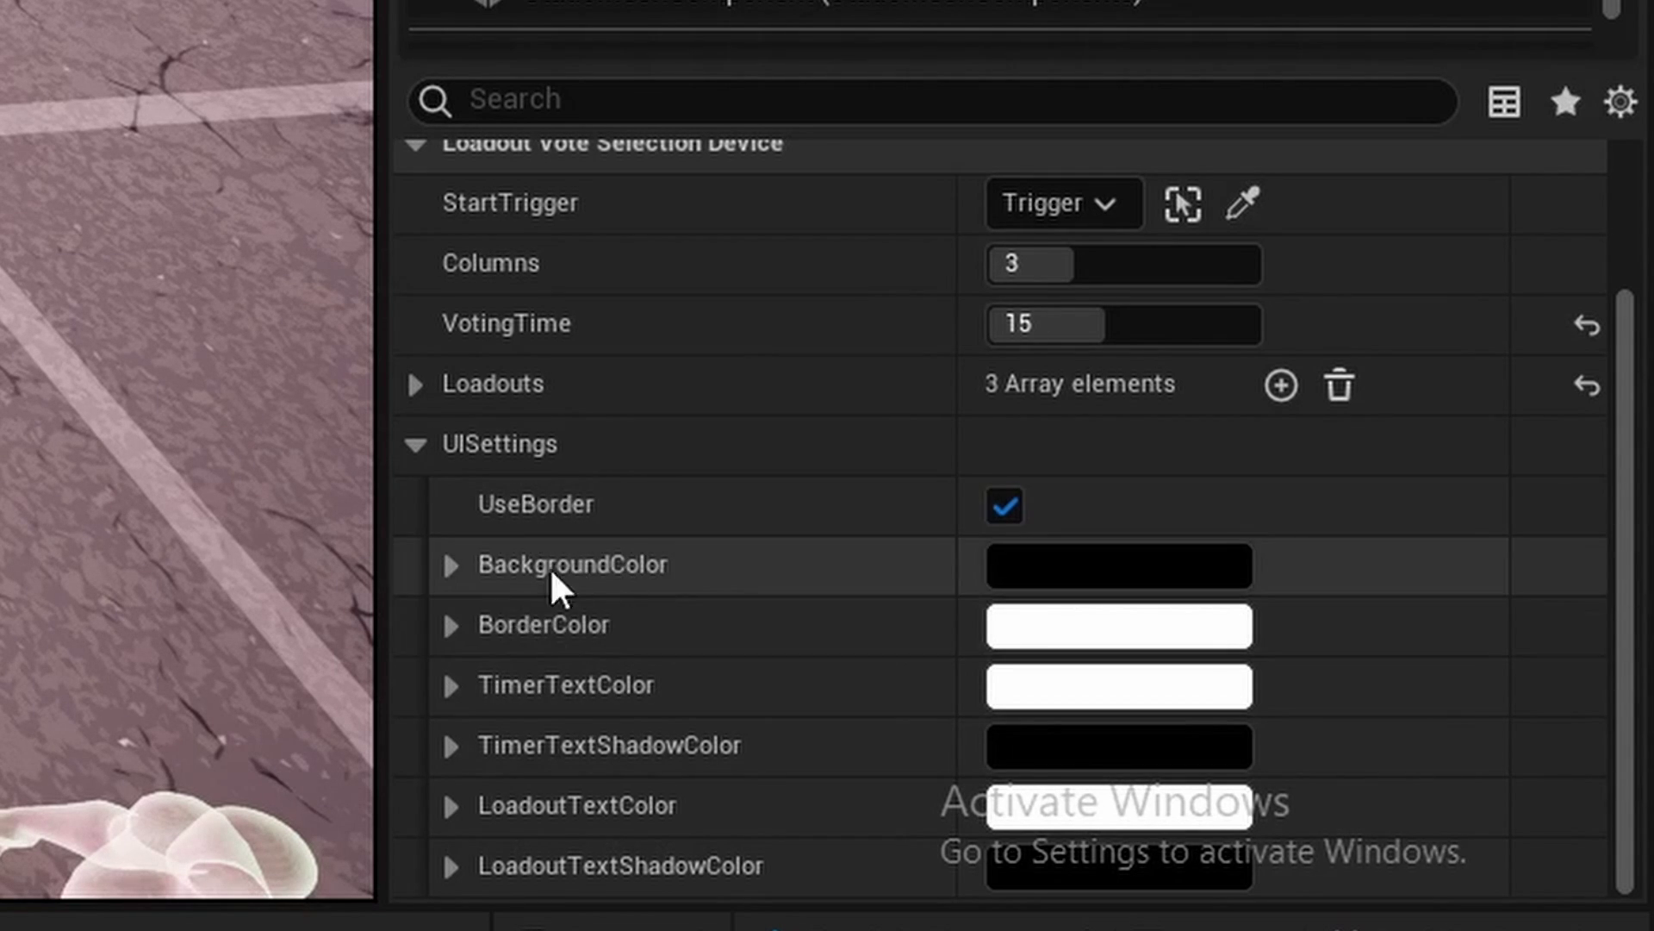
click(450, 566)
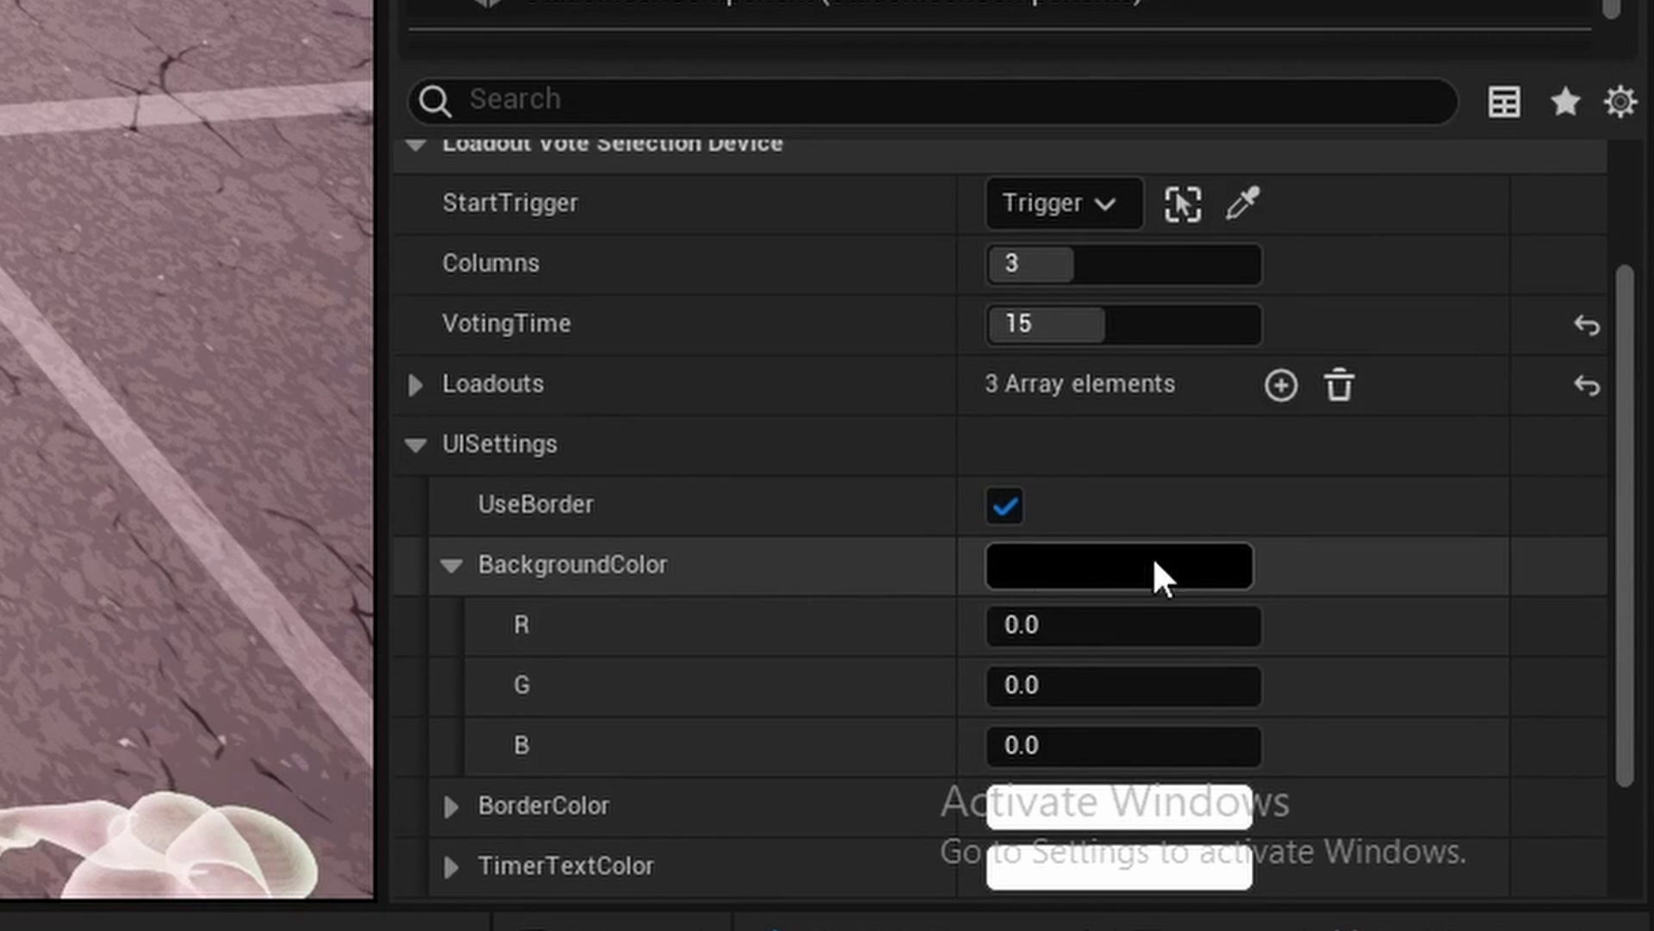
click(498, 565)
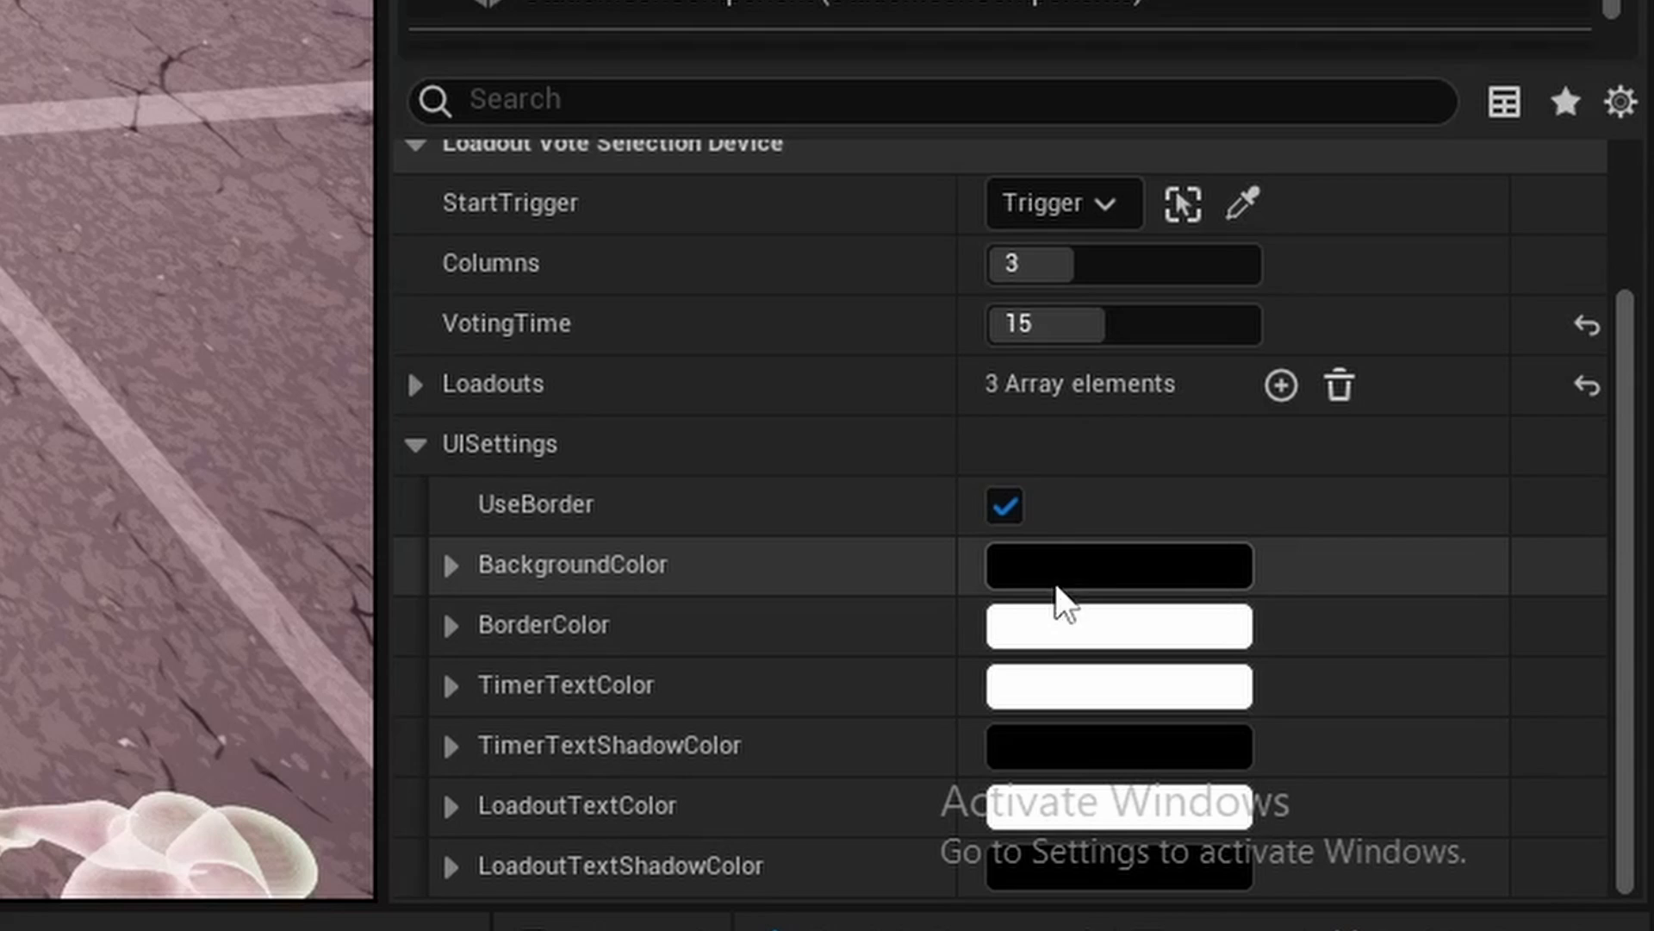
click(456, 565)
click(1170, 567)
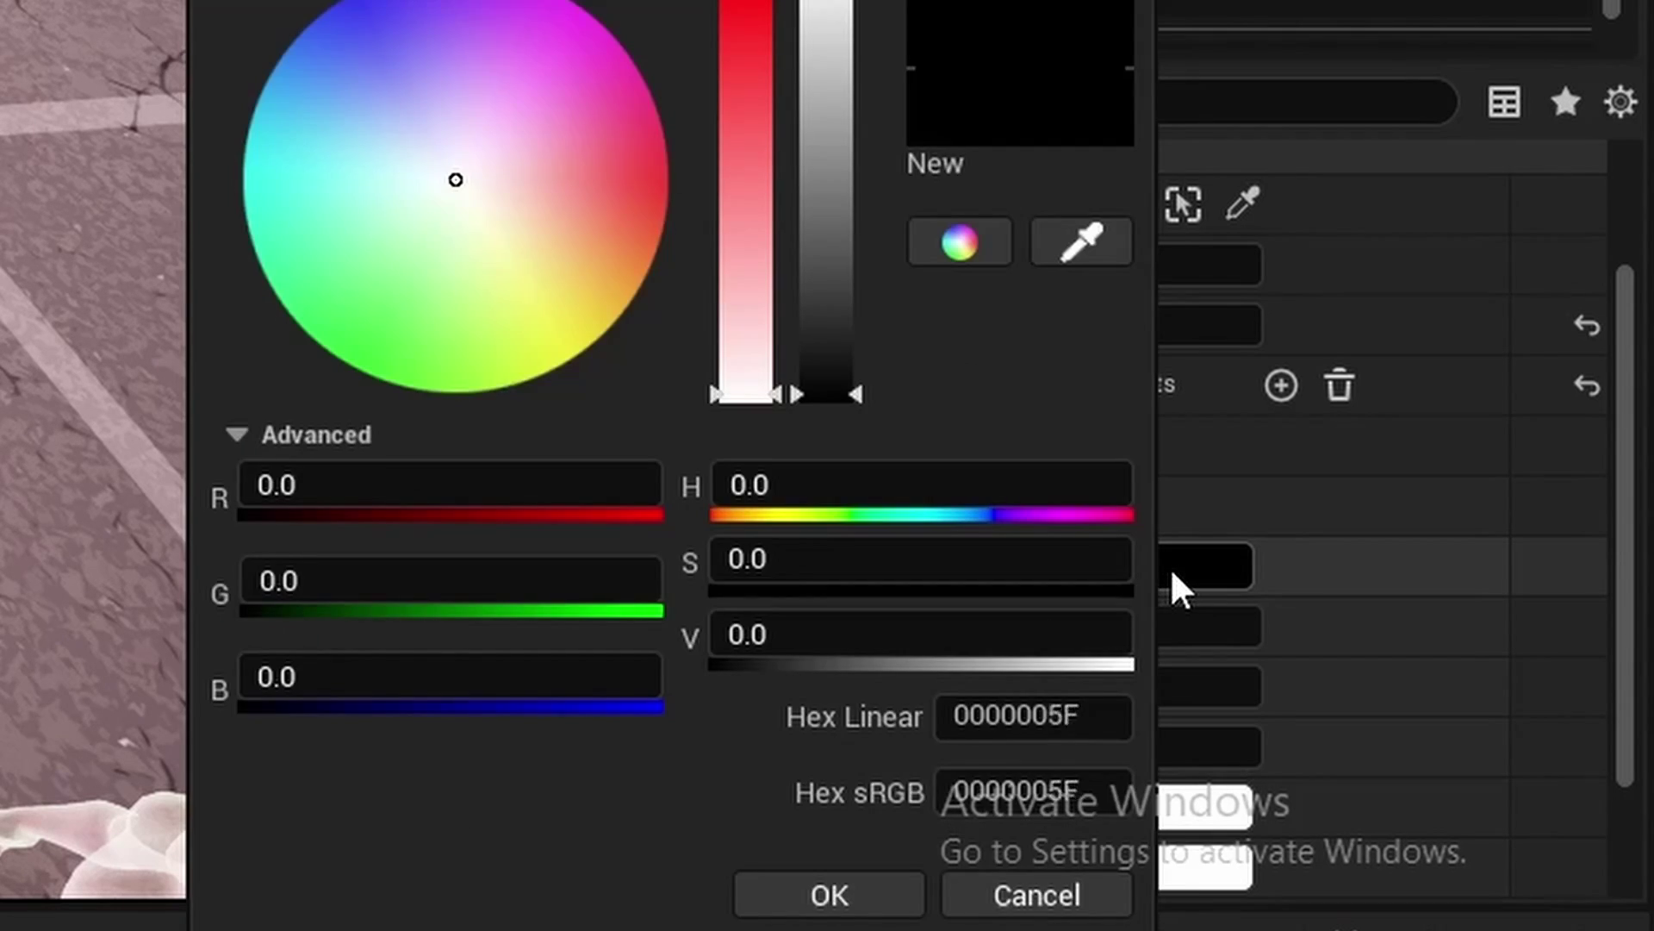
drag(517, 146, 380, 54)
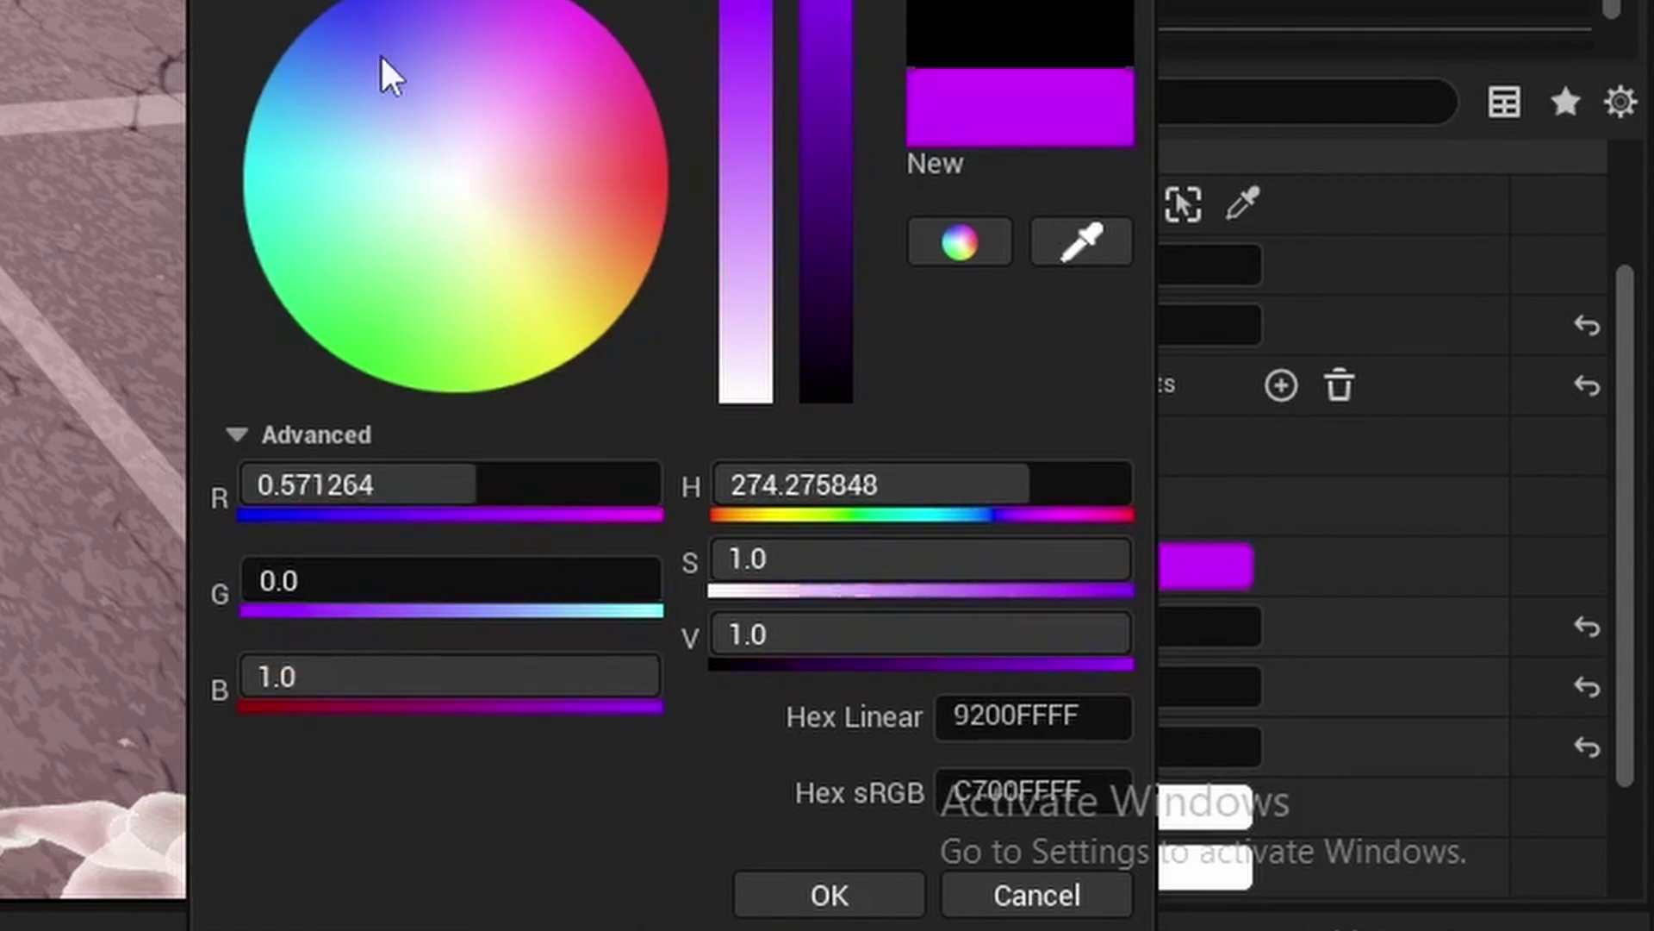
click(1060, 900)
click(457, 571)
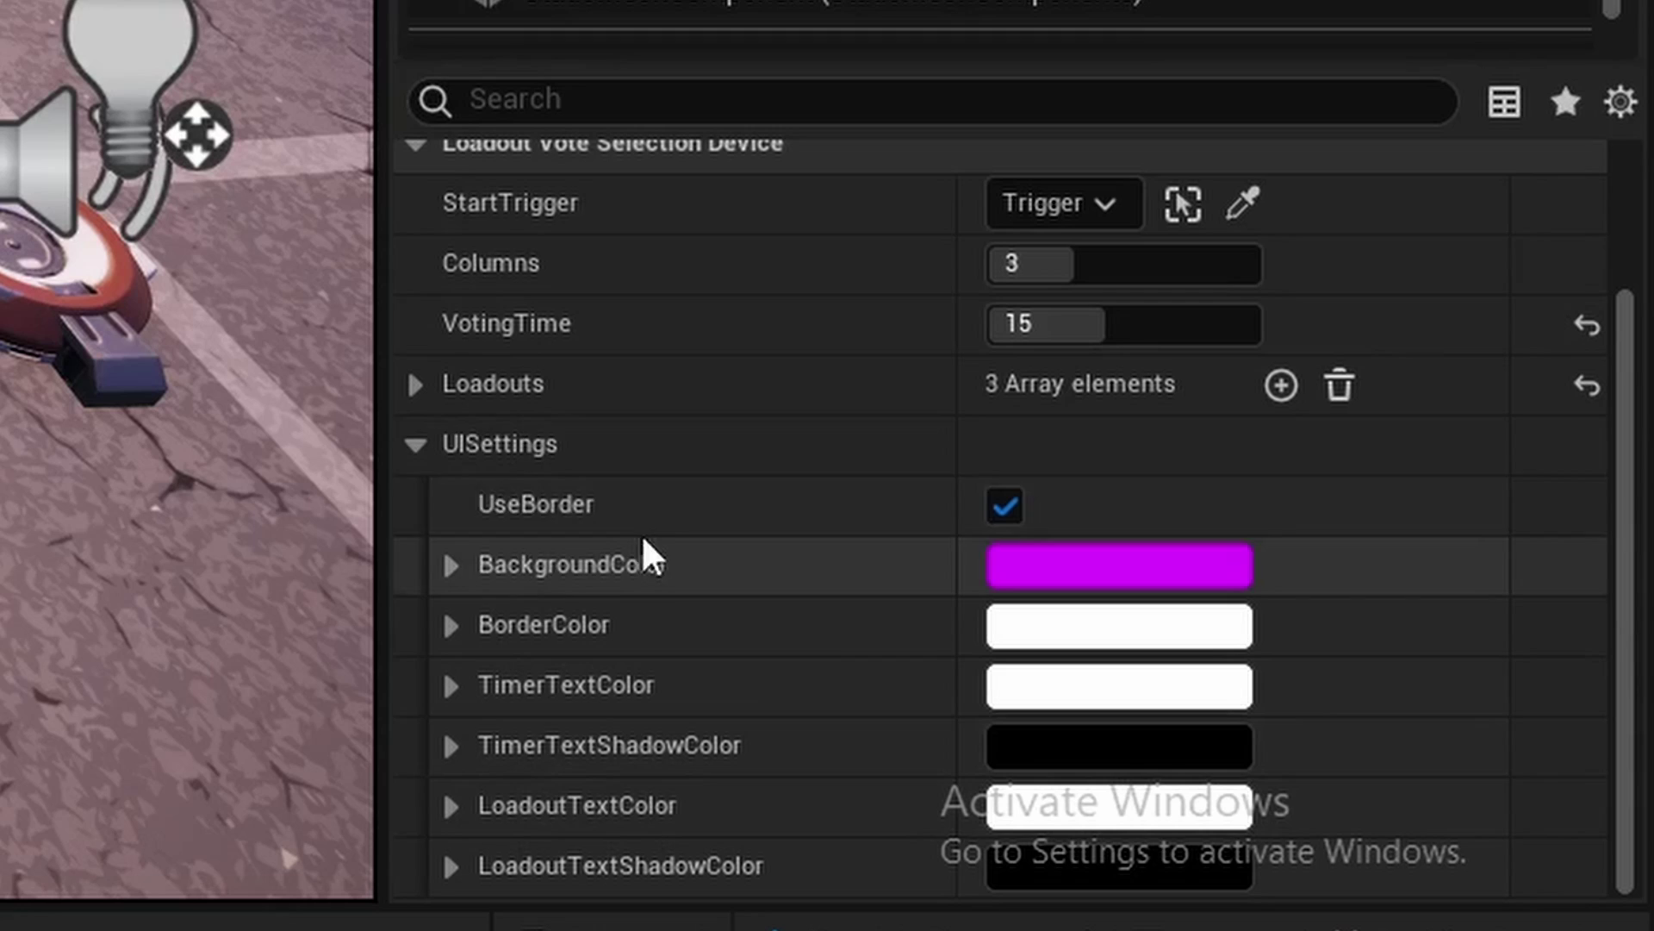
click(425, 440)
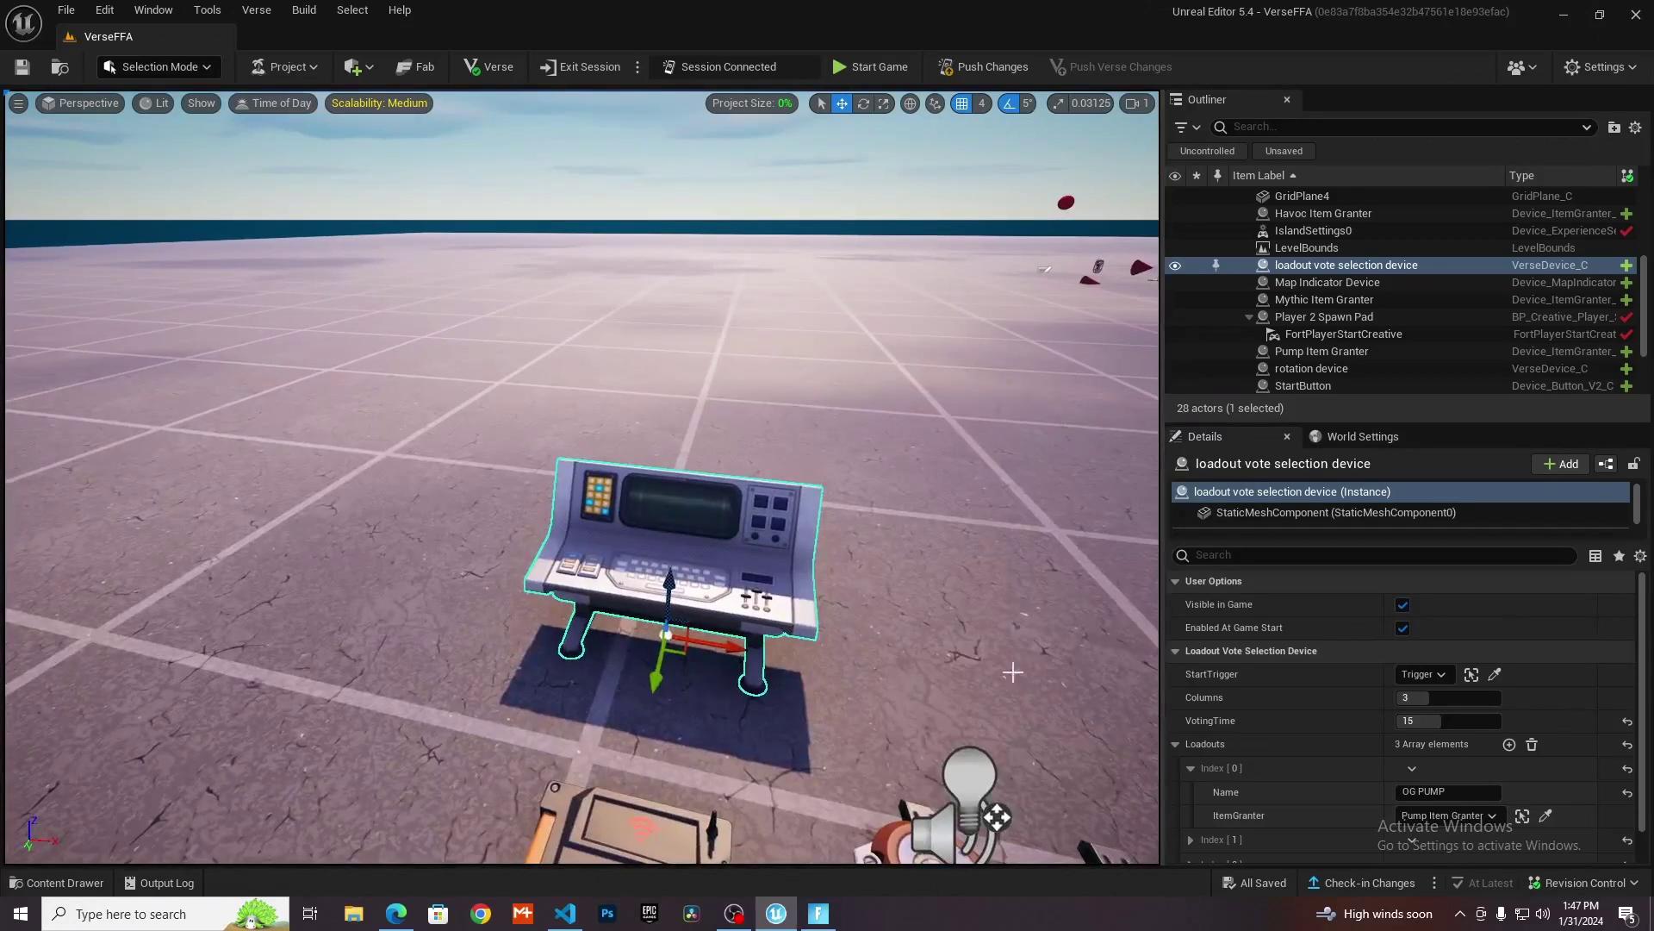
scroll(1285, 760, down, 1)
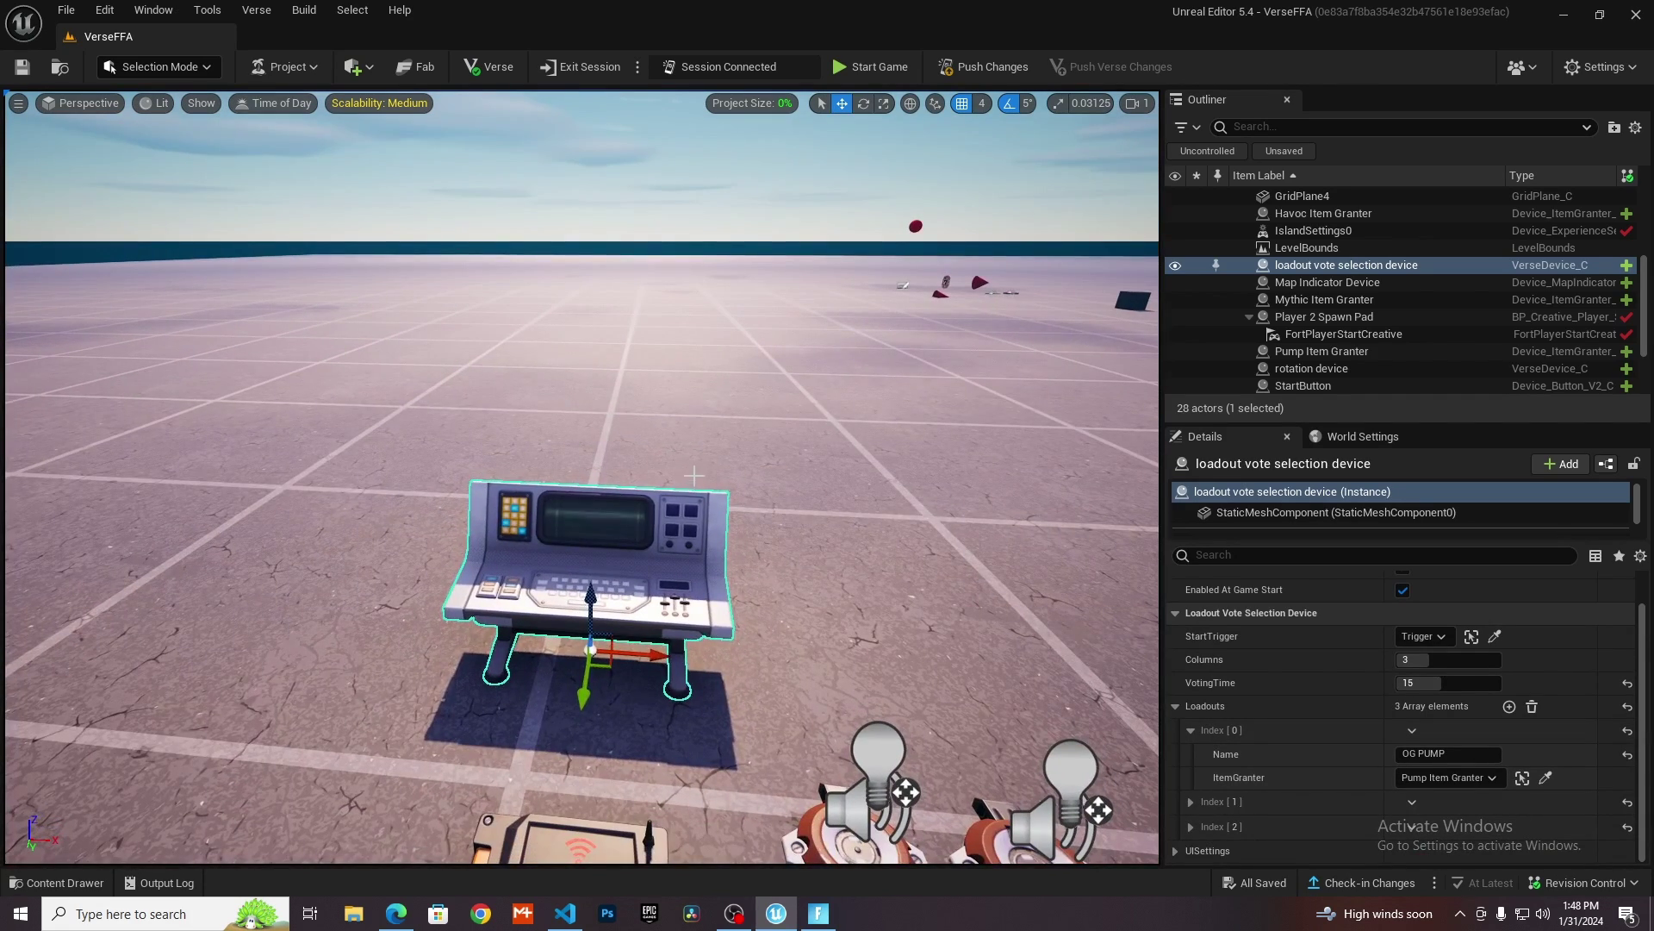
Create a folder named UITextures in VerseFFA Content and open it.
right_drag(695, 476, 681, 431)
key(ctrl+space)
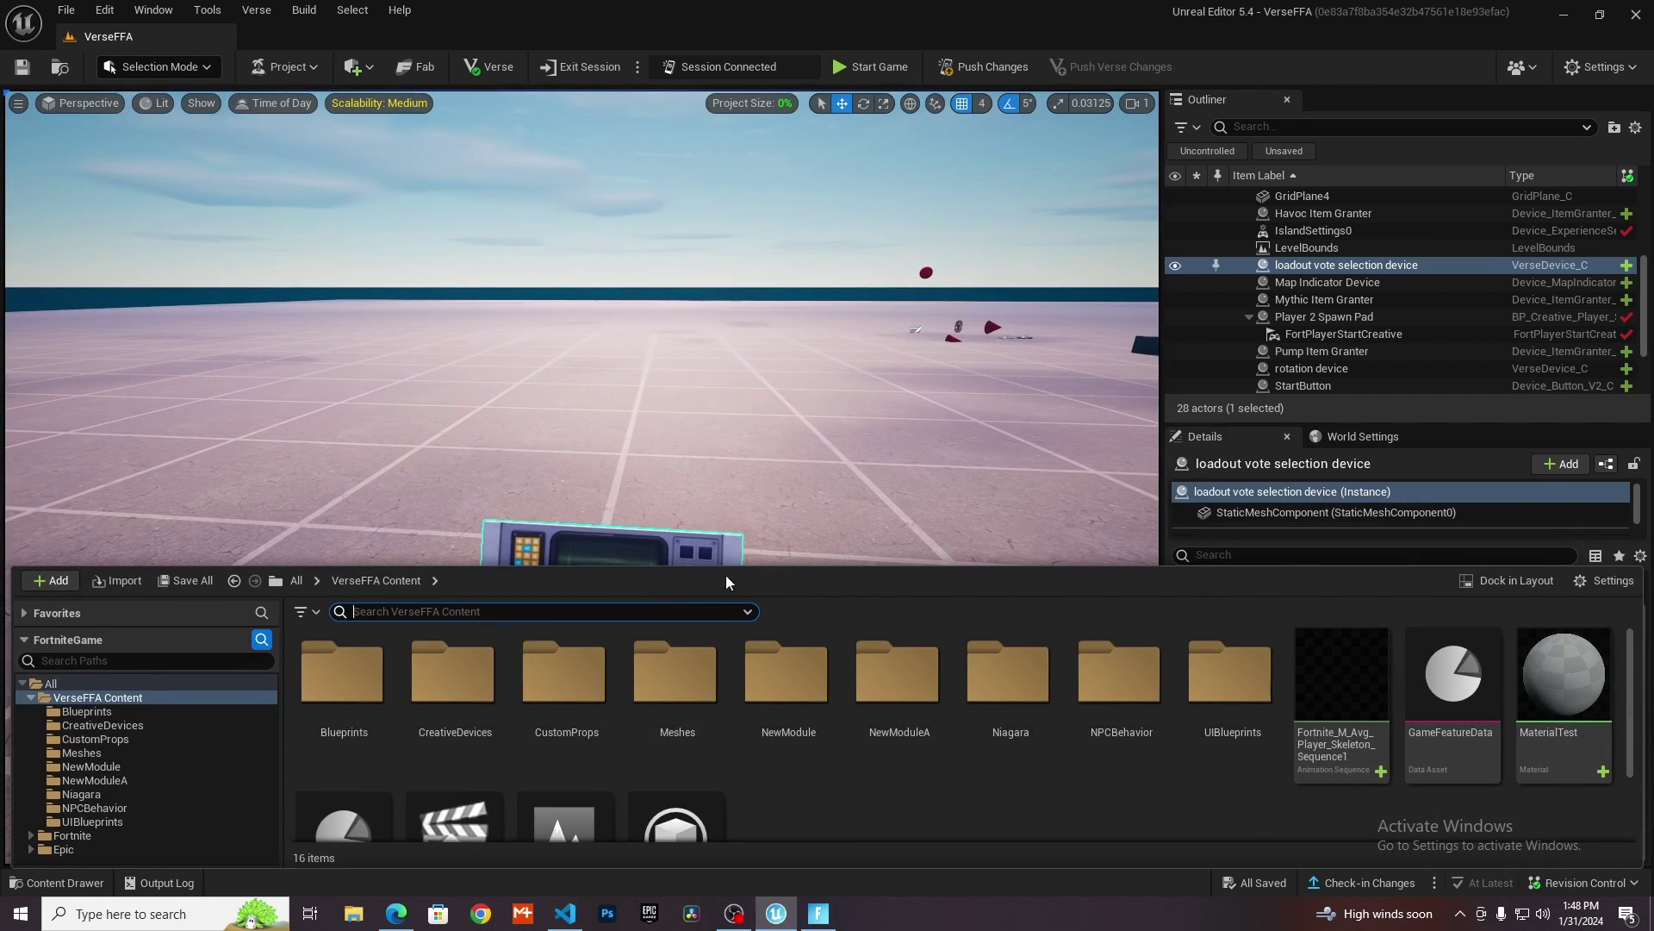
right_click(933, 822)
click(1005, 377)
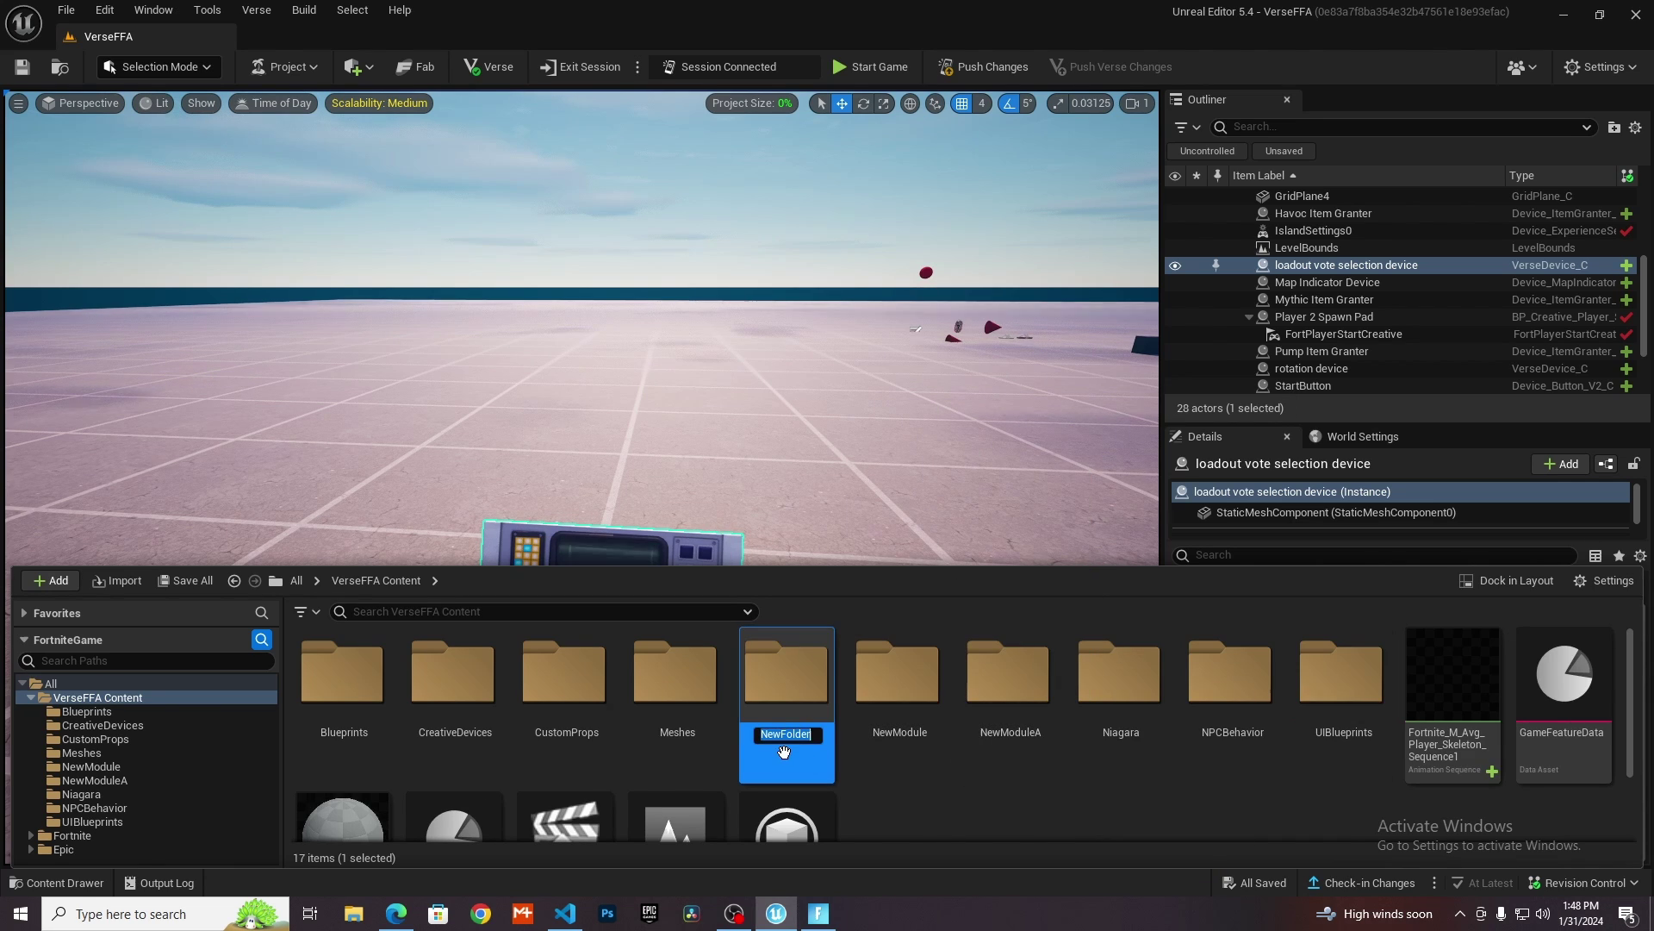
text(UI)
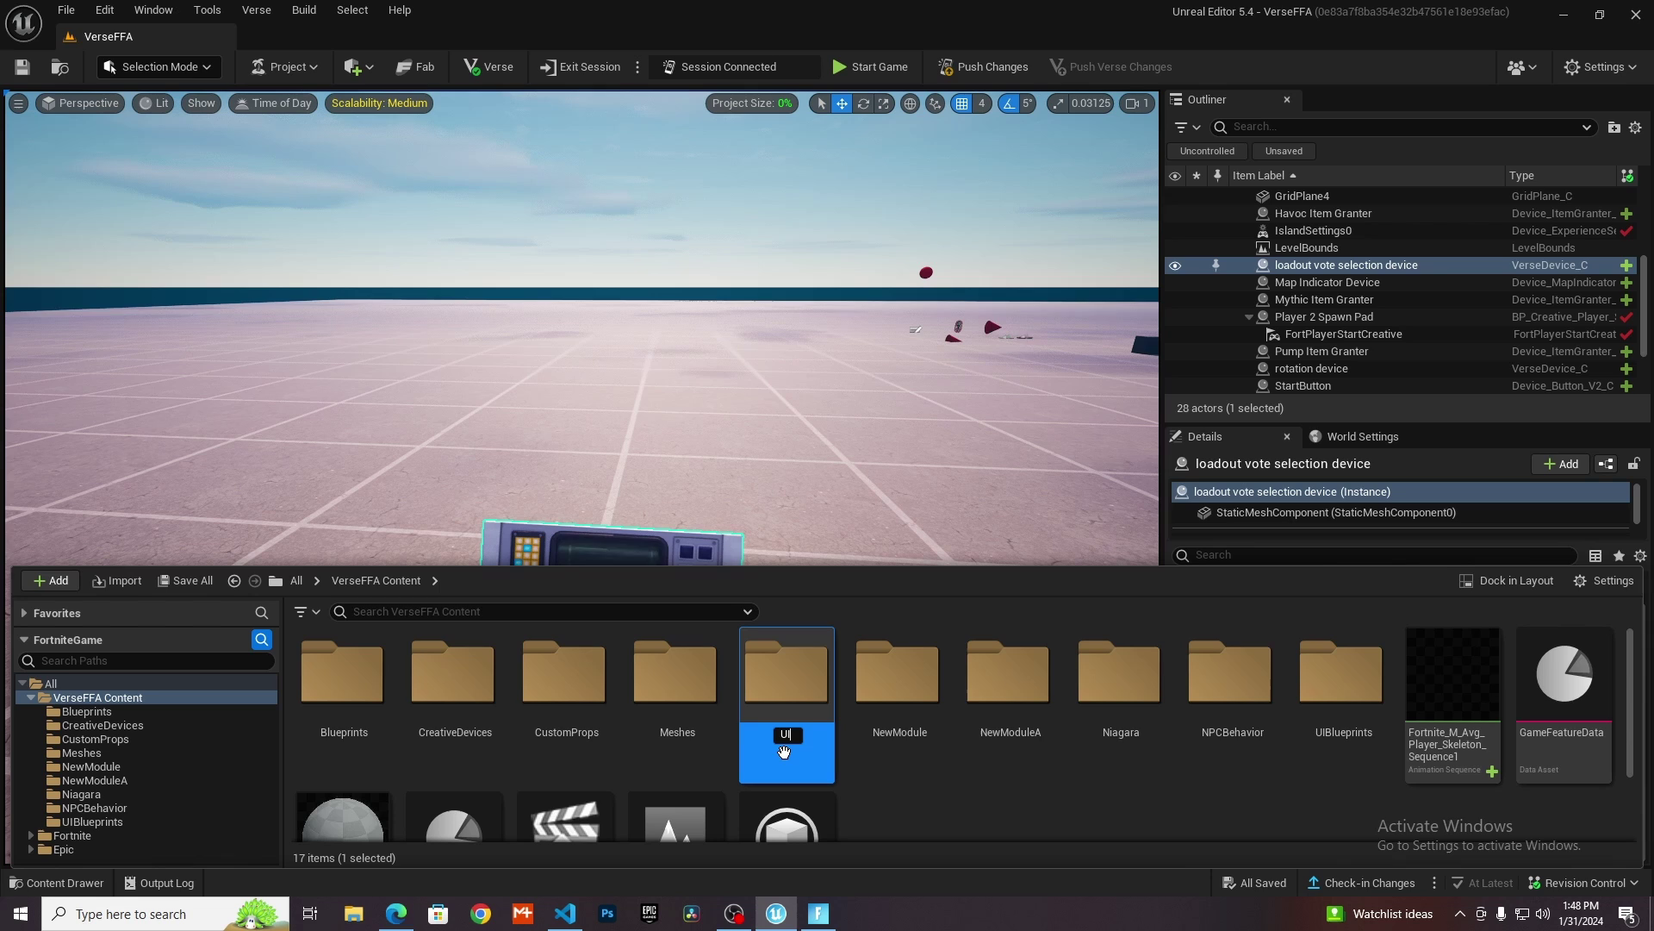
text(Textures)
key(Return)
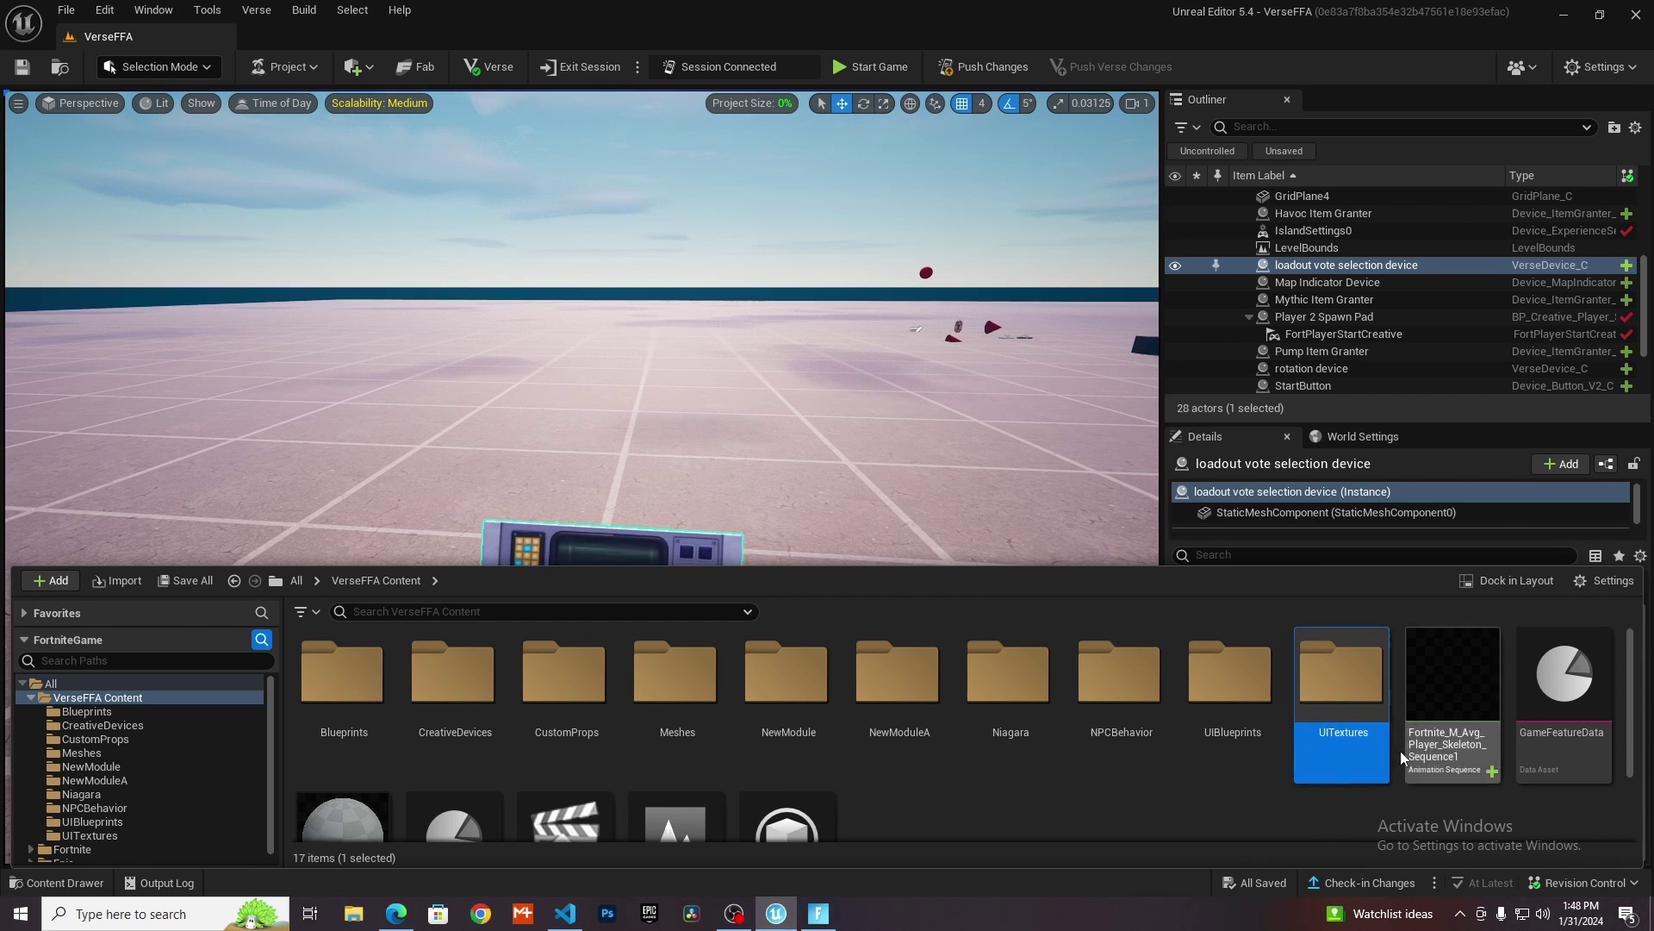
double_click(1335, 715)
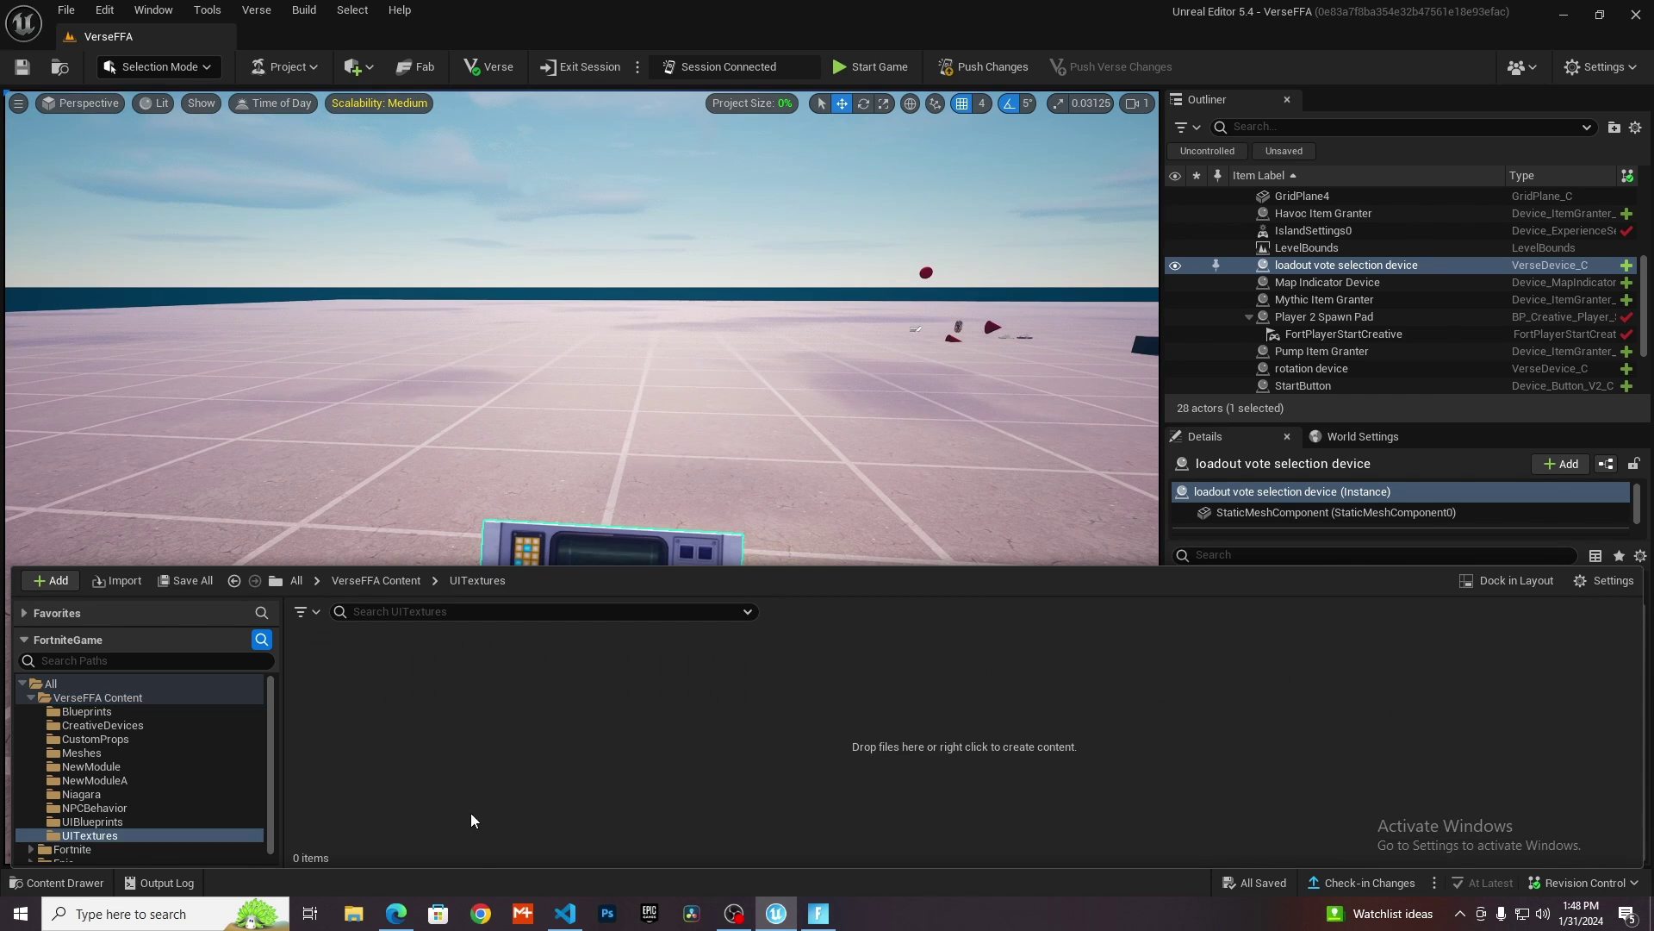
Switch to the browser, show the Weapon Renders on fortnite.gg, and view the Sharp Tooth Shotgun render.
click(397, 913)
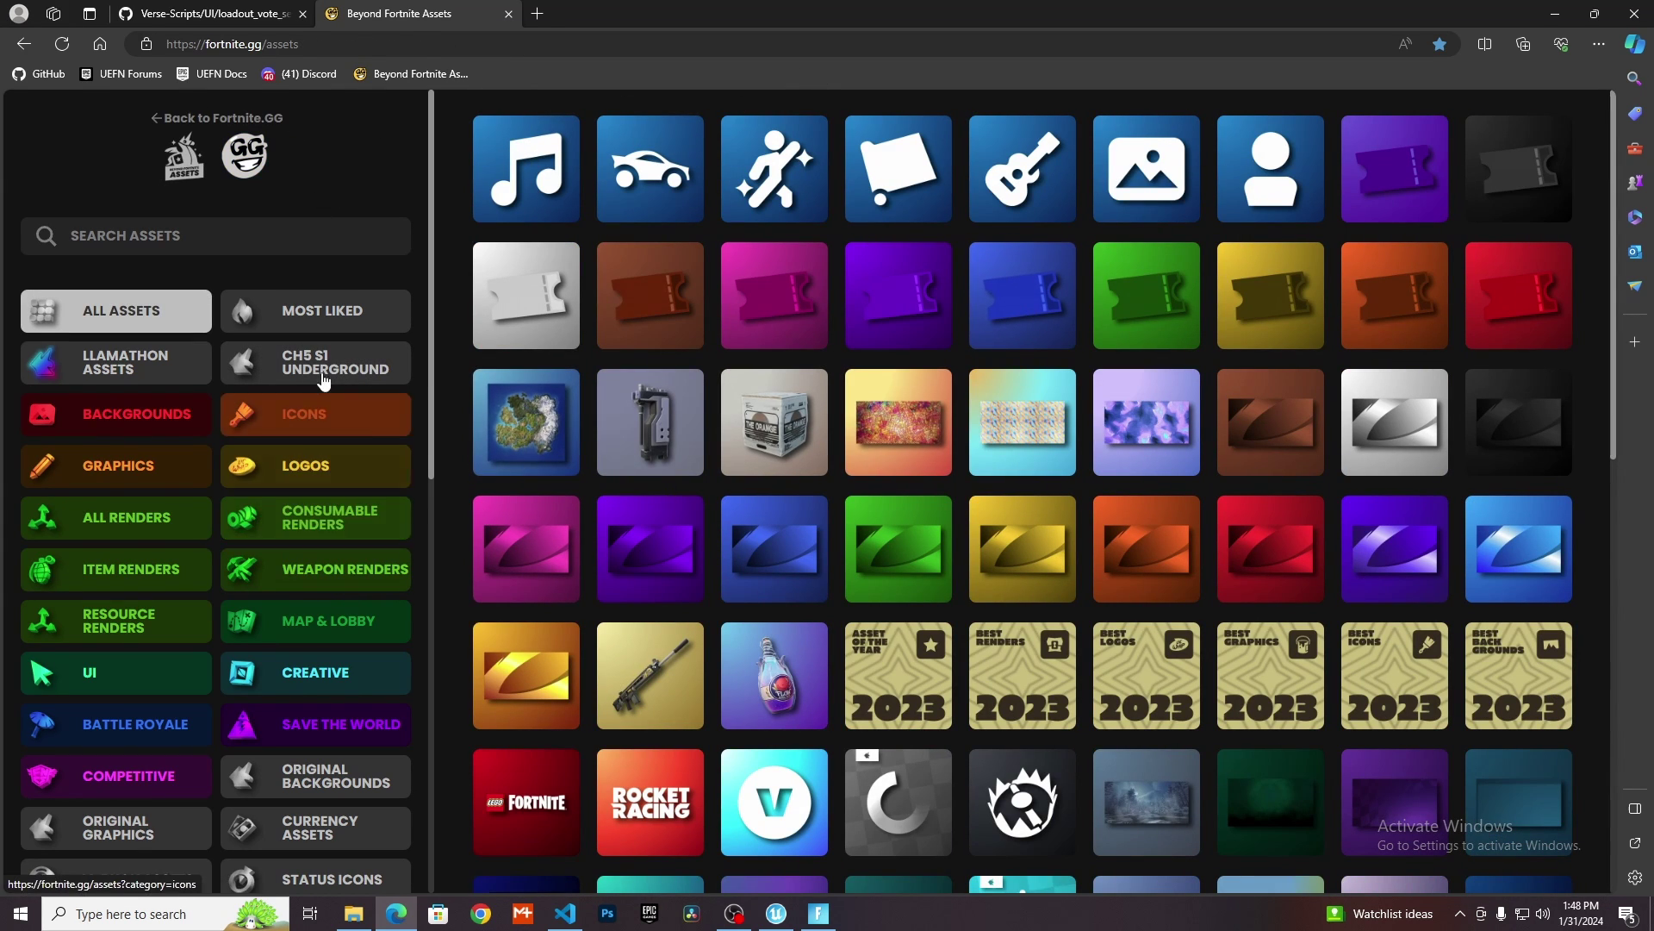
click(335, 579)
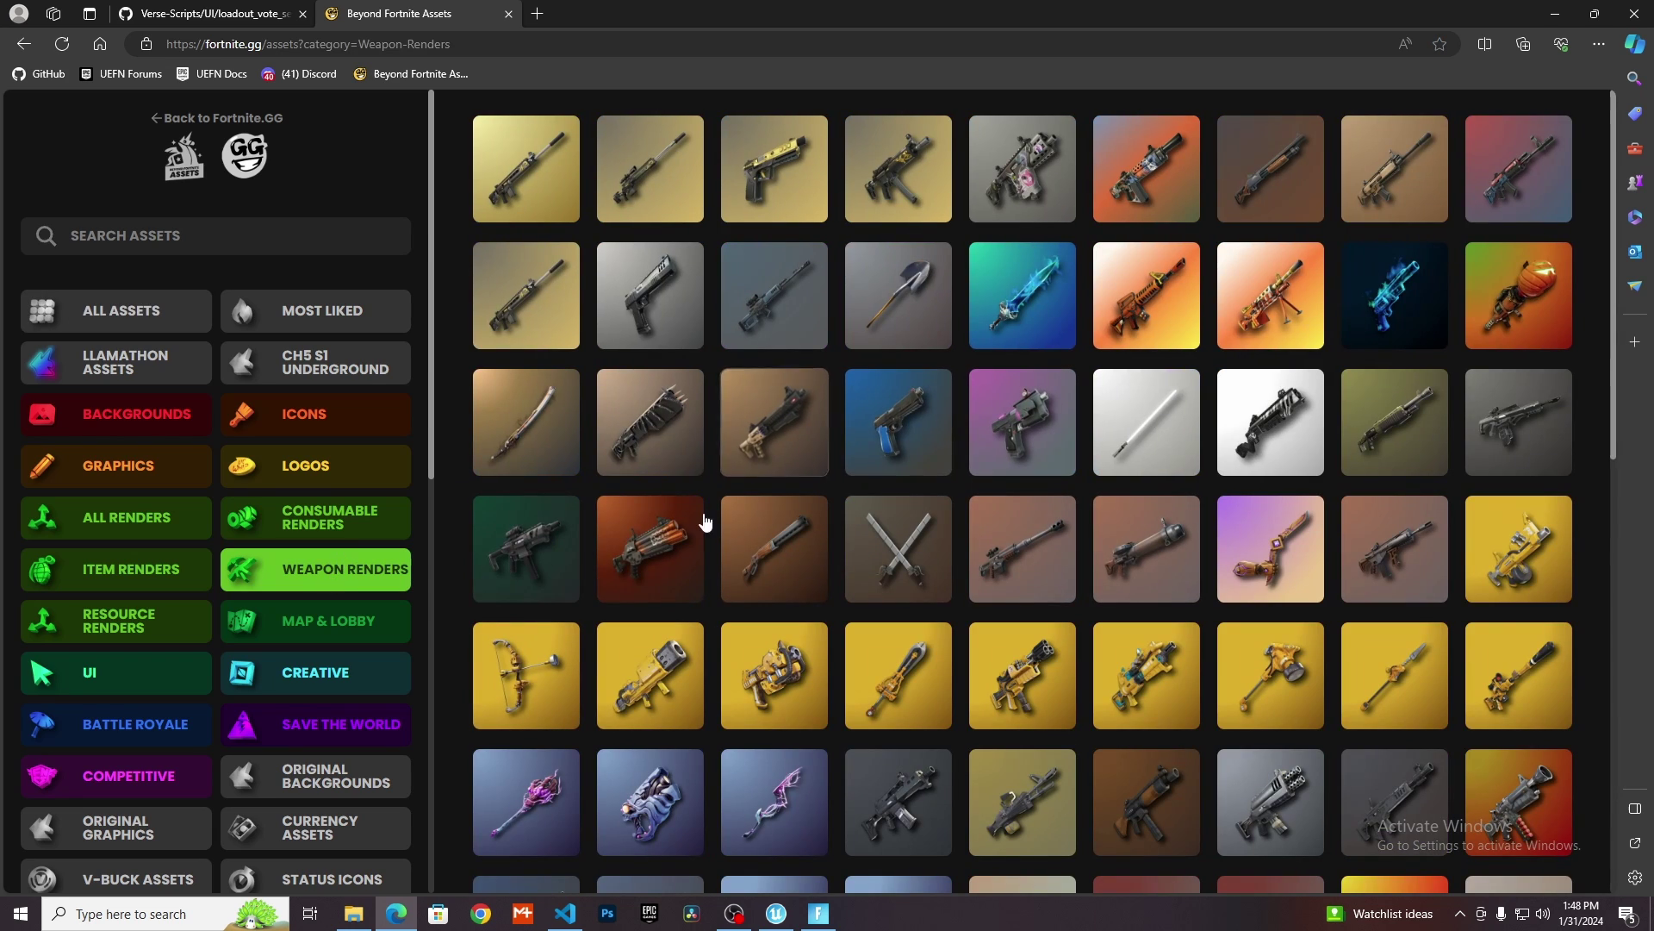
click(1422, 435)
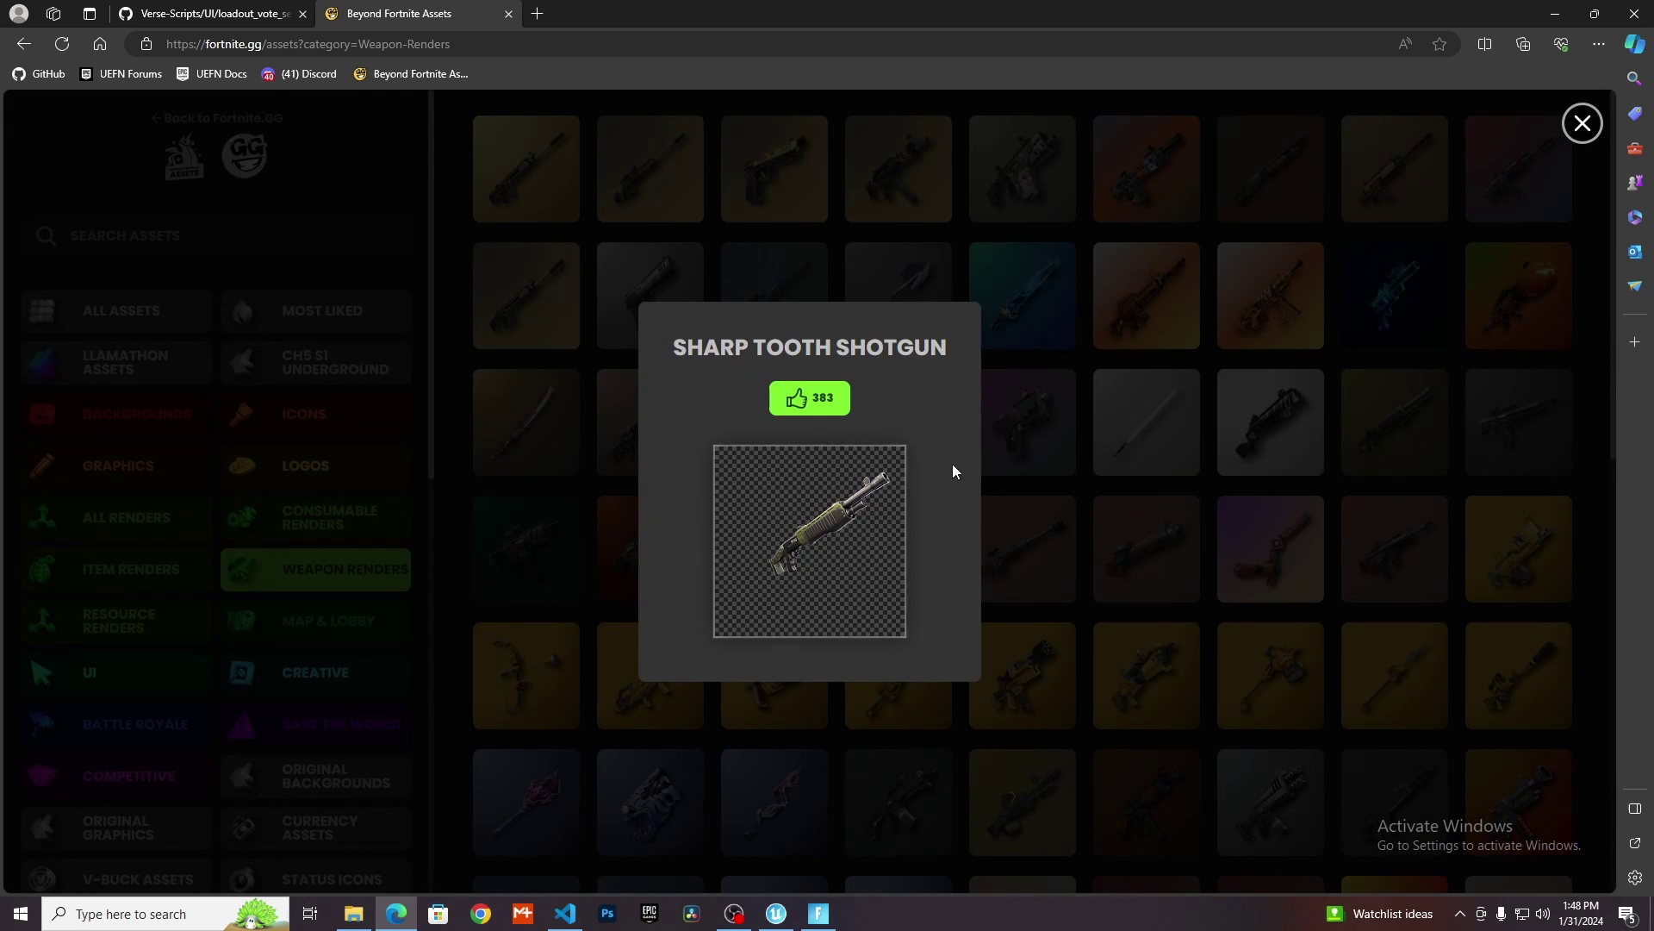
key(Escape)
scroll(821, 488, down, 4)
Switch to File Explorer and rename the Sharp Tooth Shotgun image in Pictures as PumpShotgun.
click(775, 912)
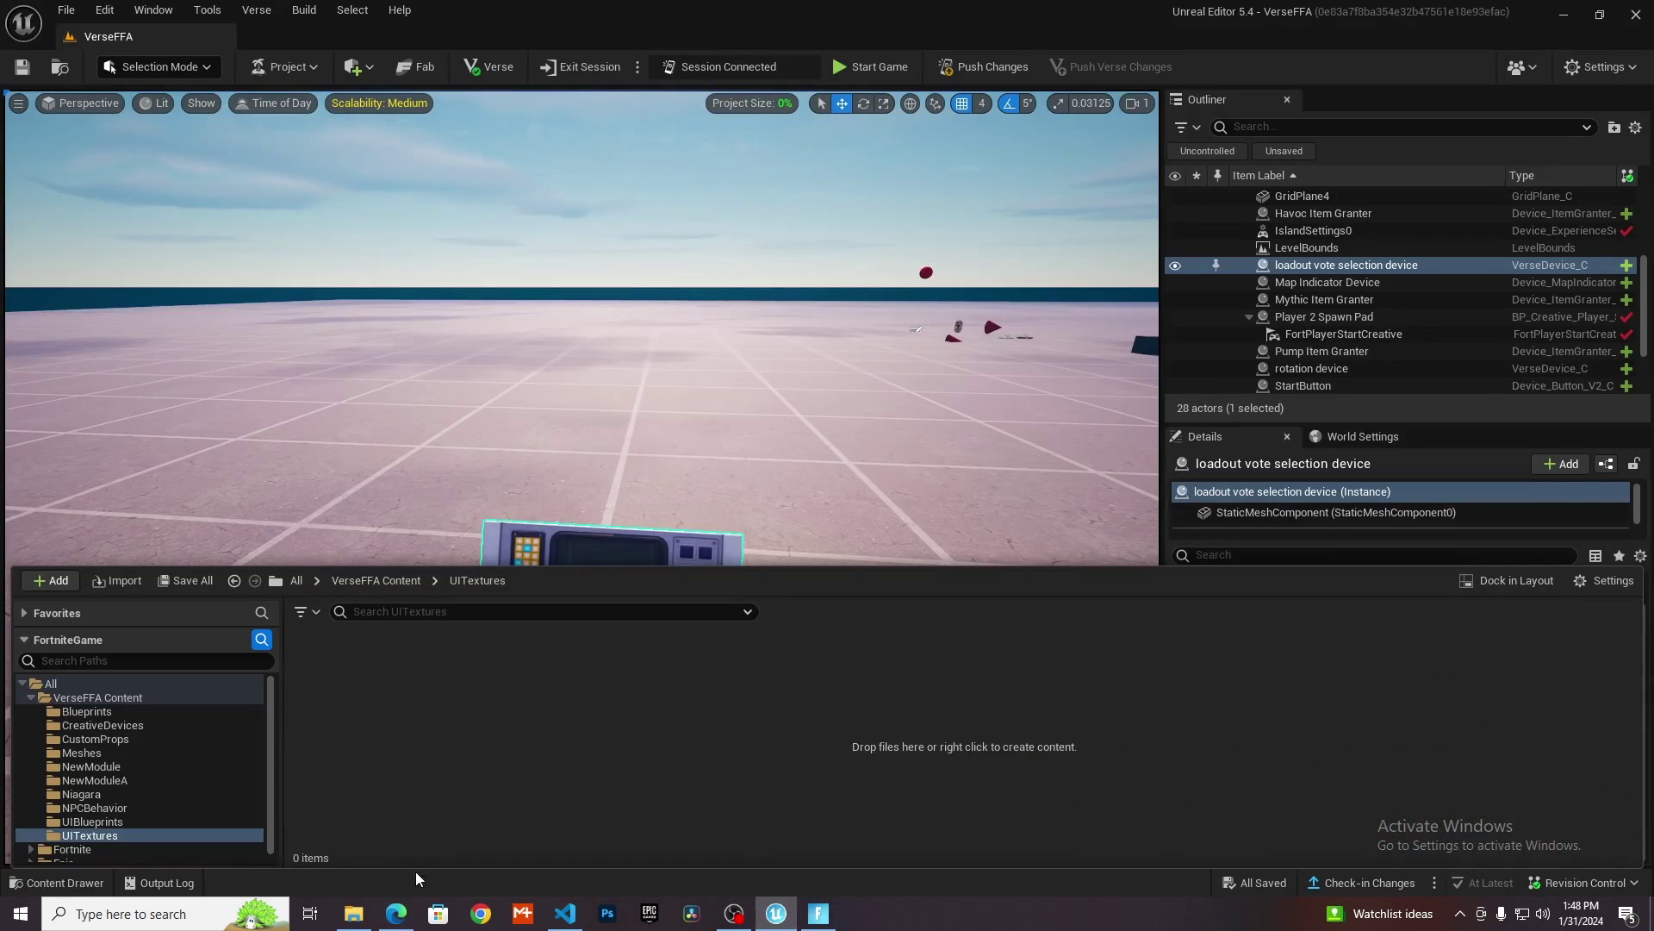
click(353, 912)
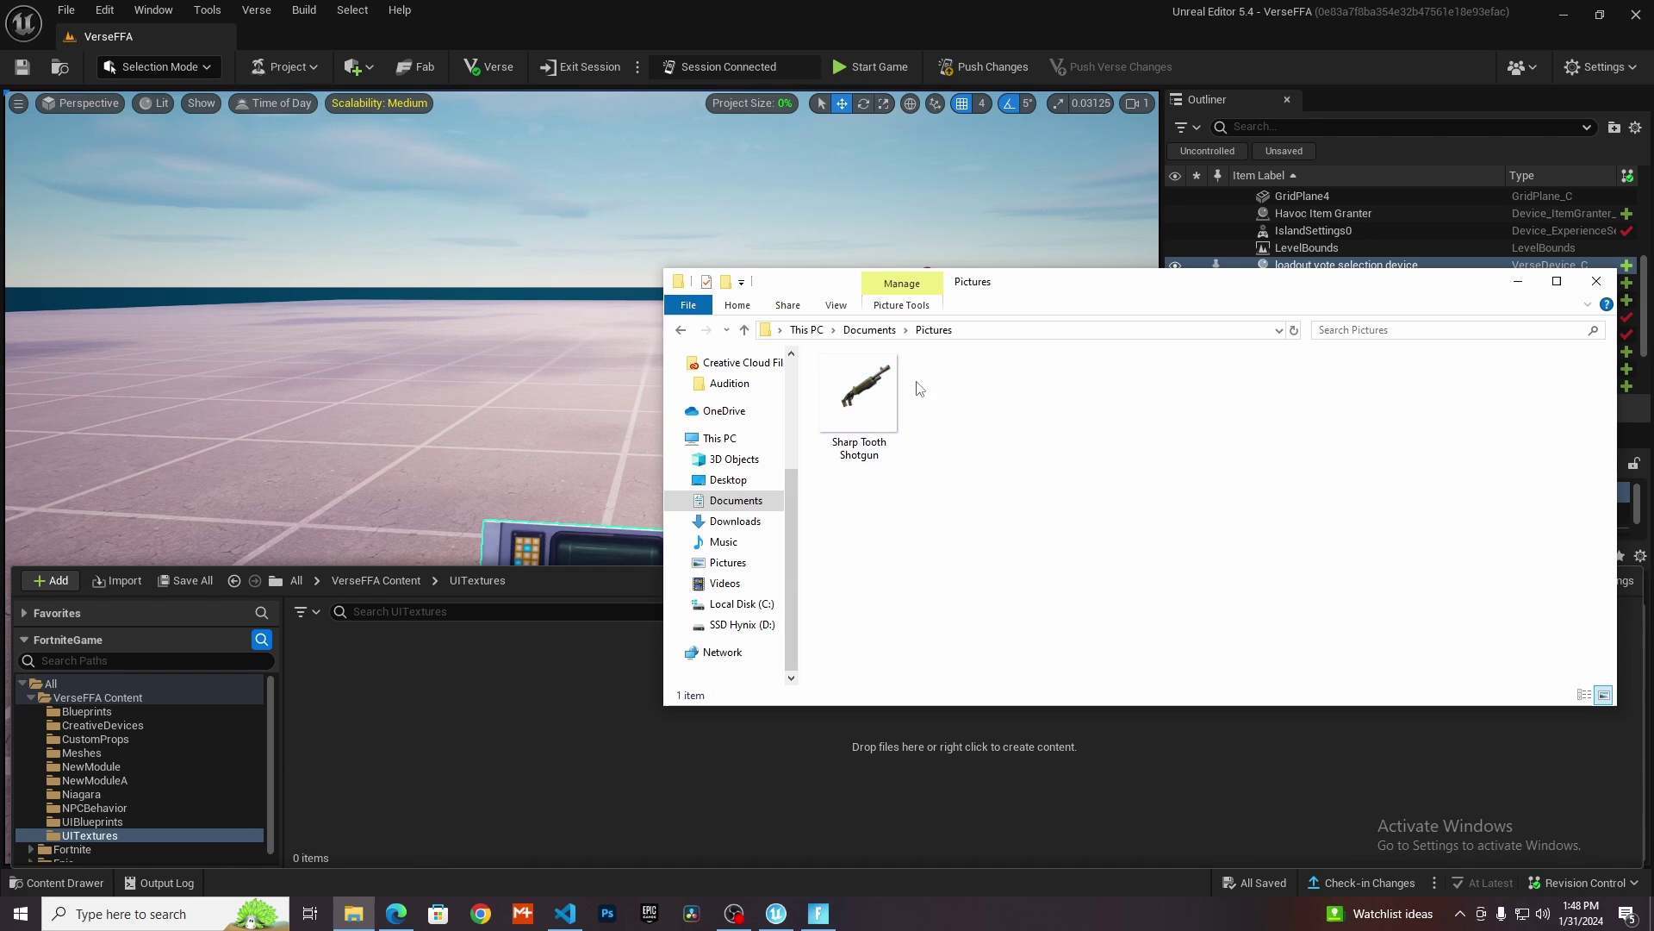
click(863, 409)
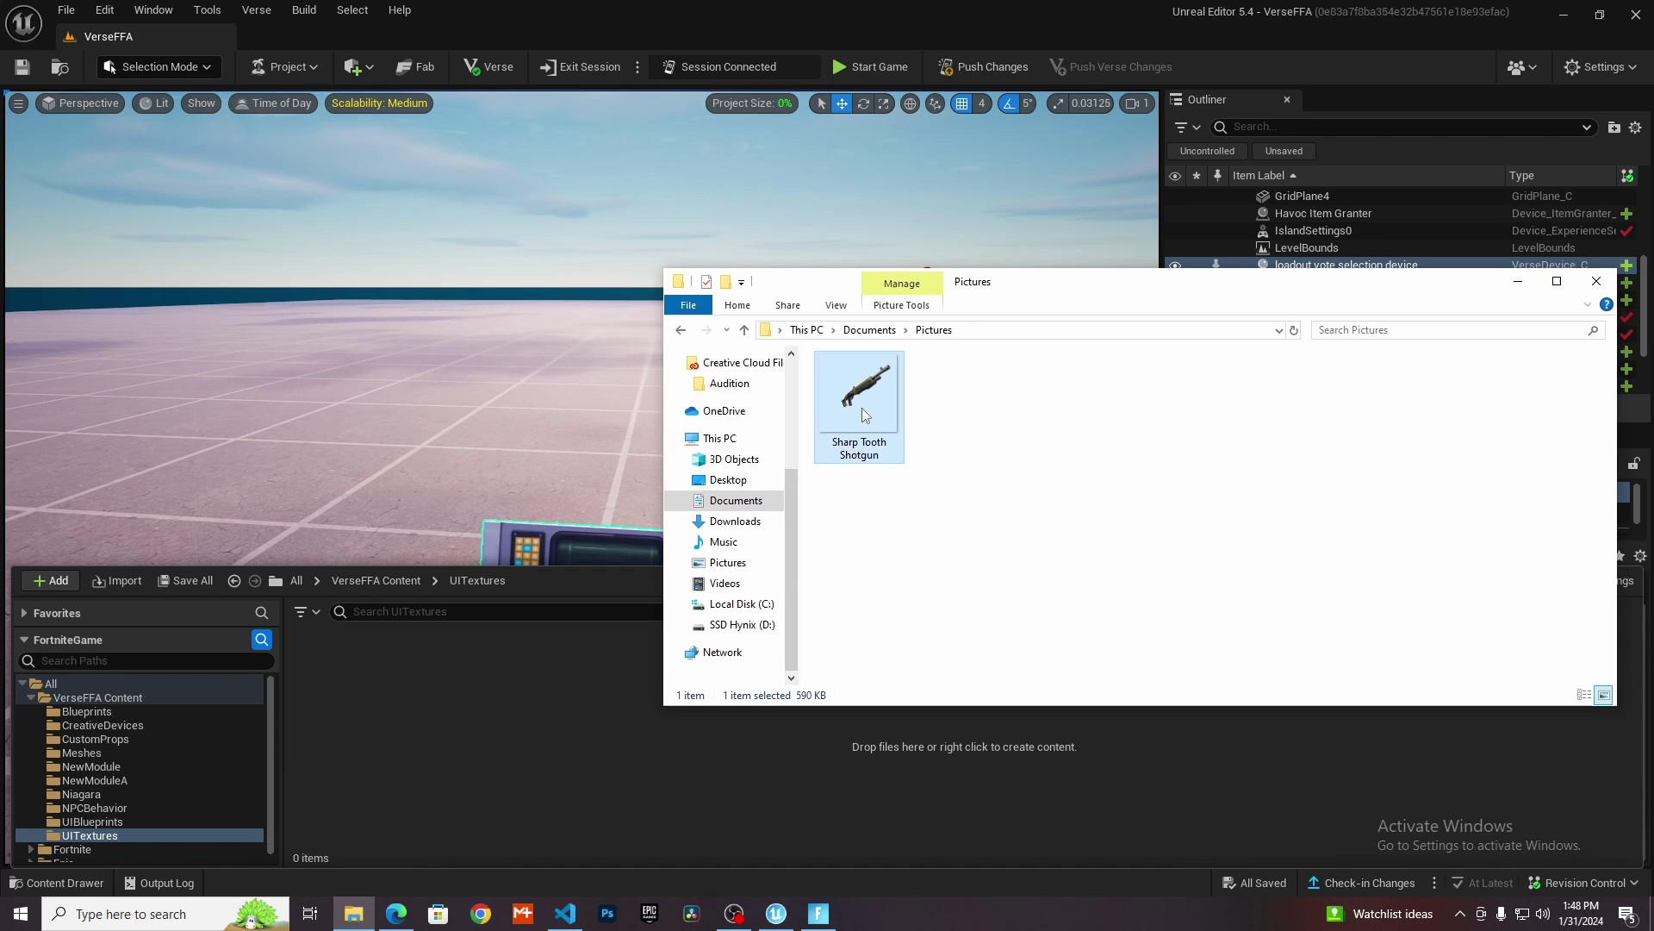
key(F2)
text(PumpShotgun)
key(Return)
click(880, 609)
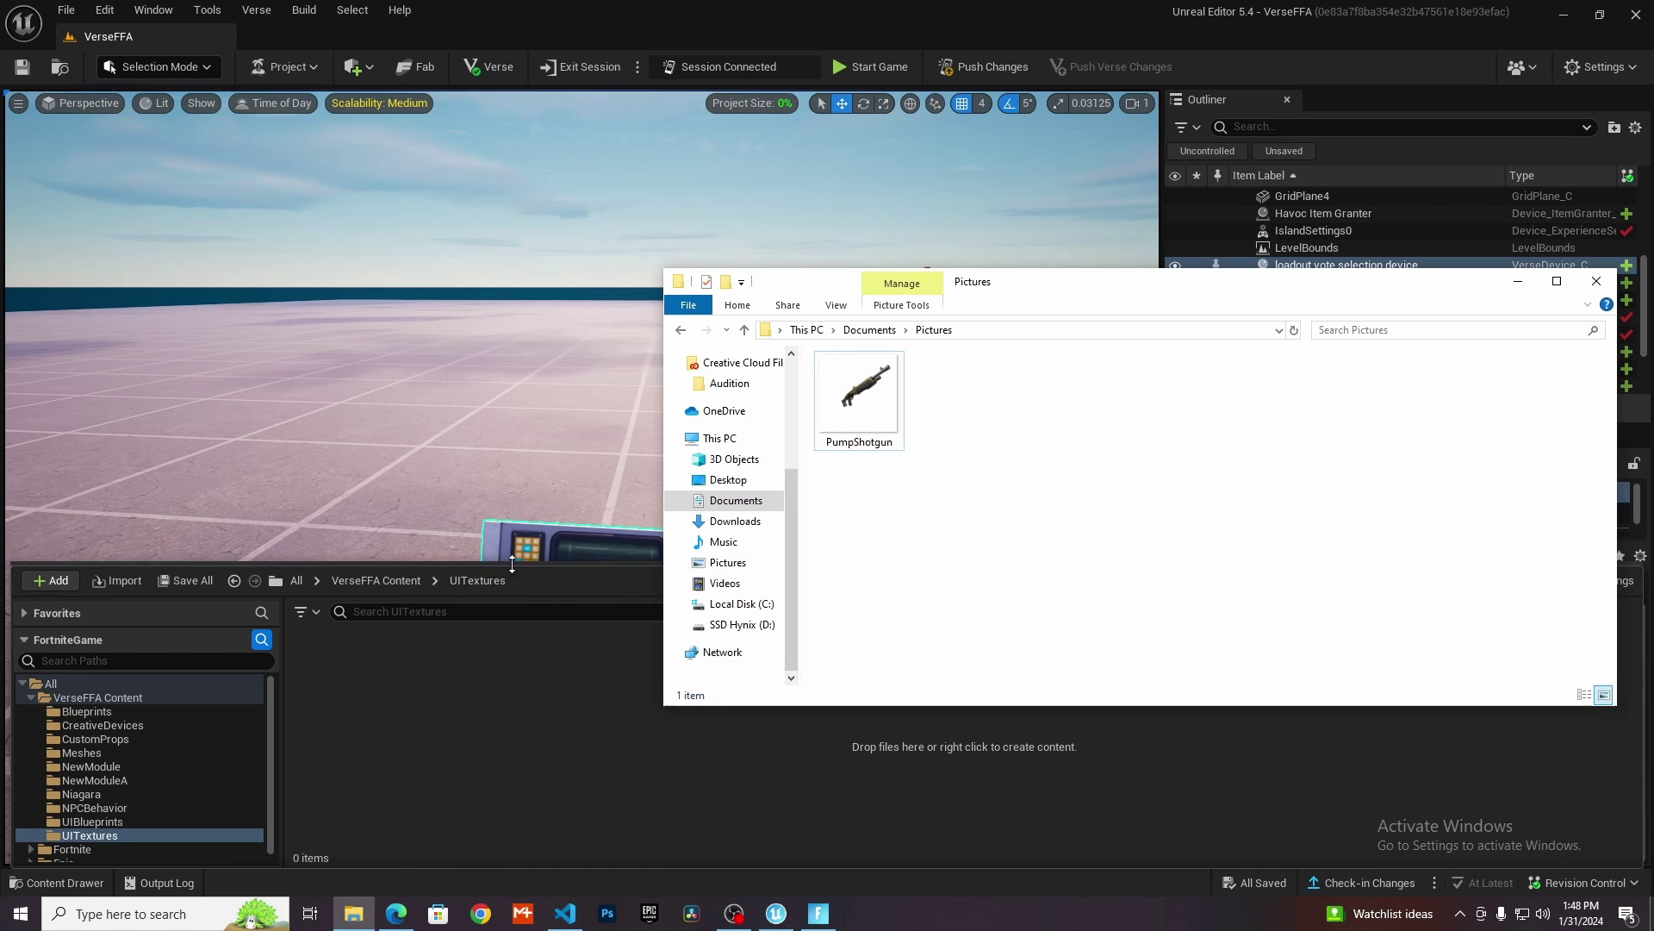
Import the PumpShotgun image into the UITextures folder, then view and save the texture.
drag(855, 398, 662, 733)
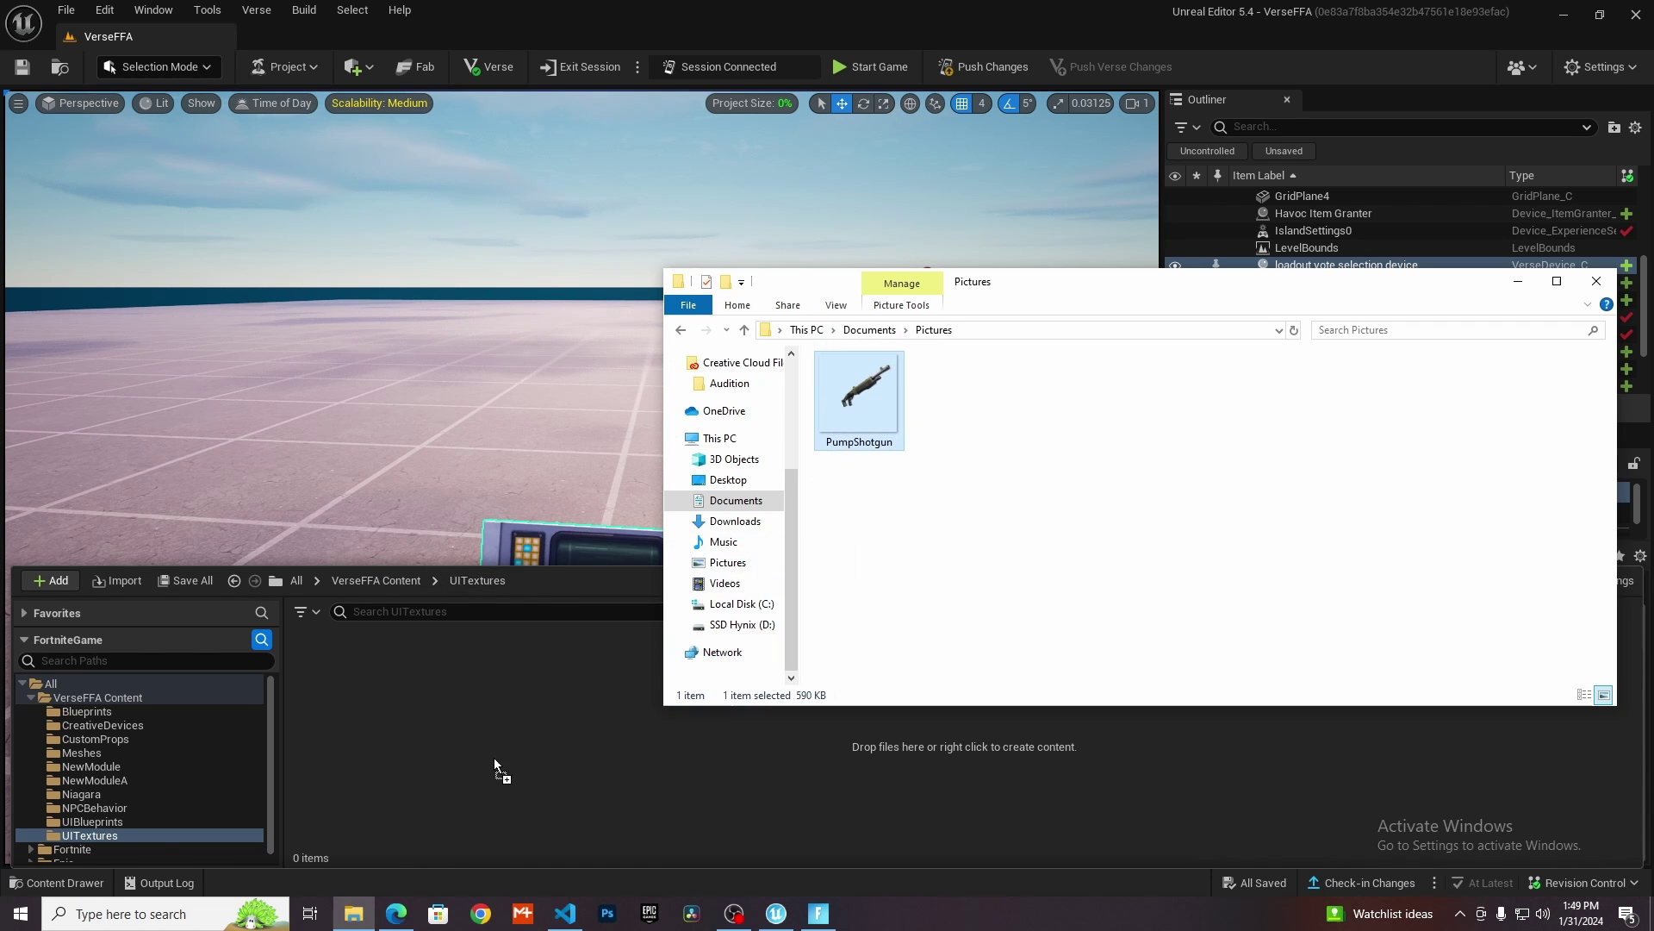
drag(494, 758, 494, 758)
click(789, 712)
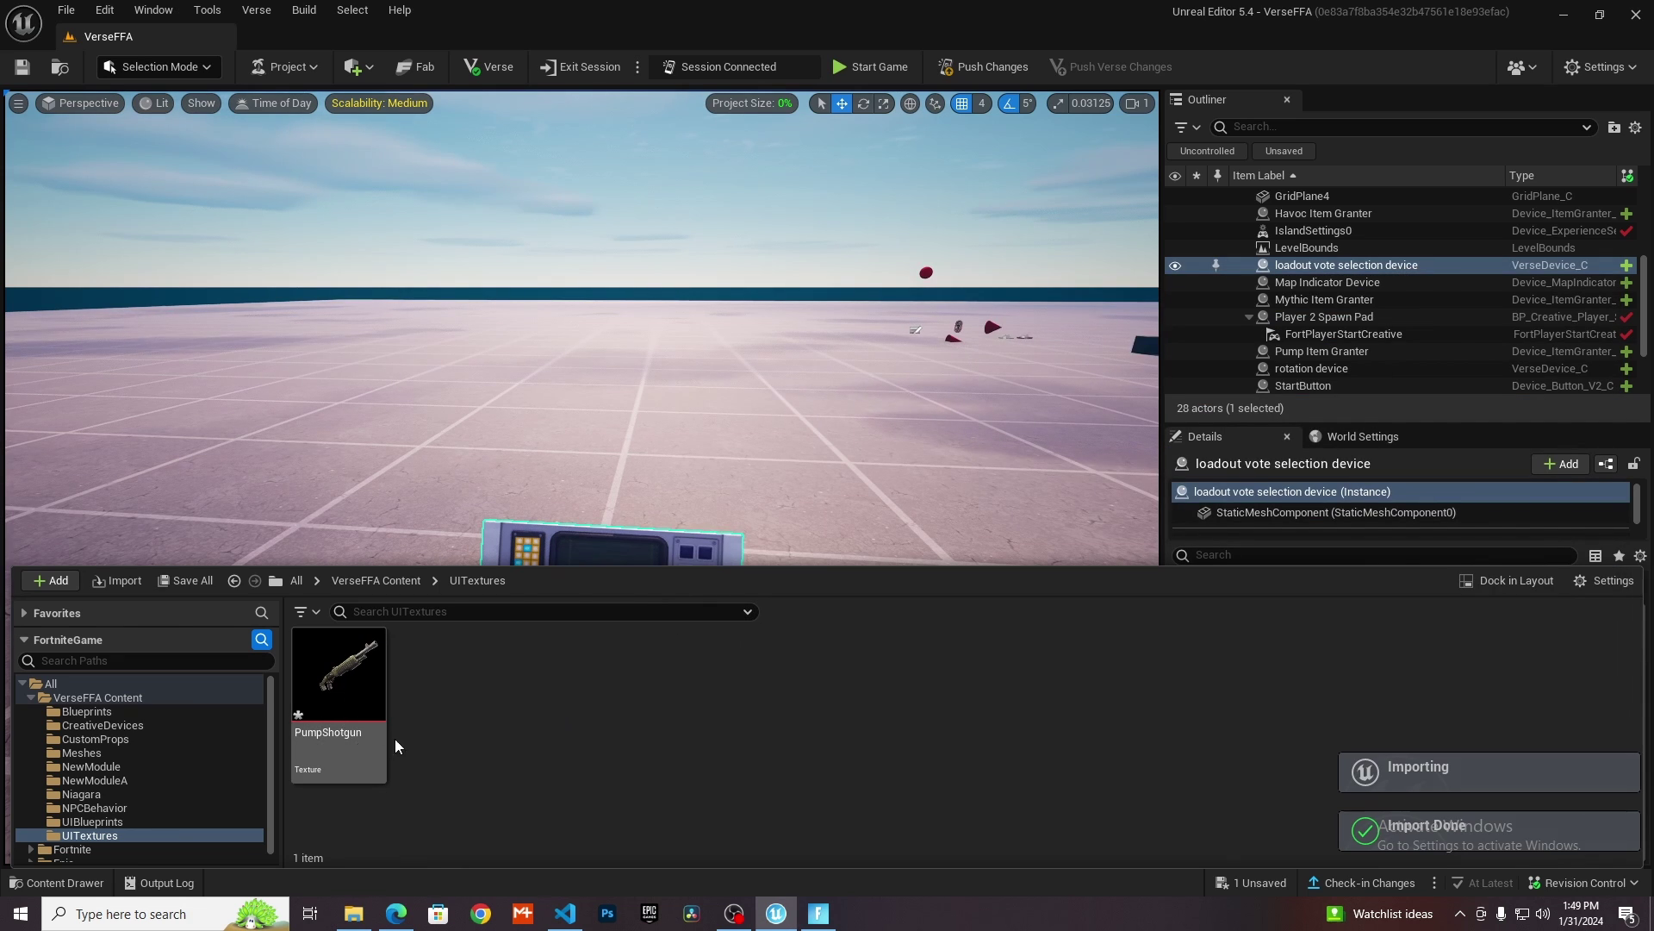
double_click(365, 690)
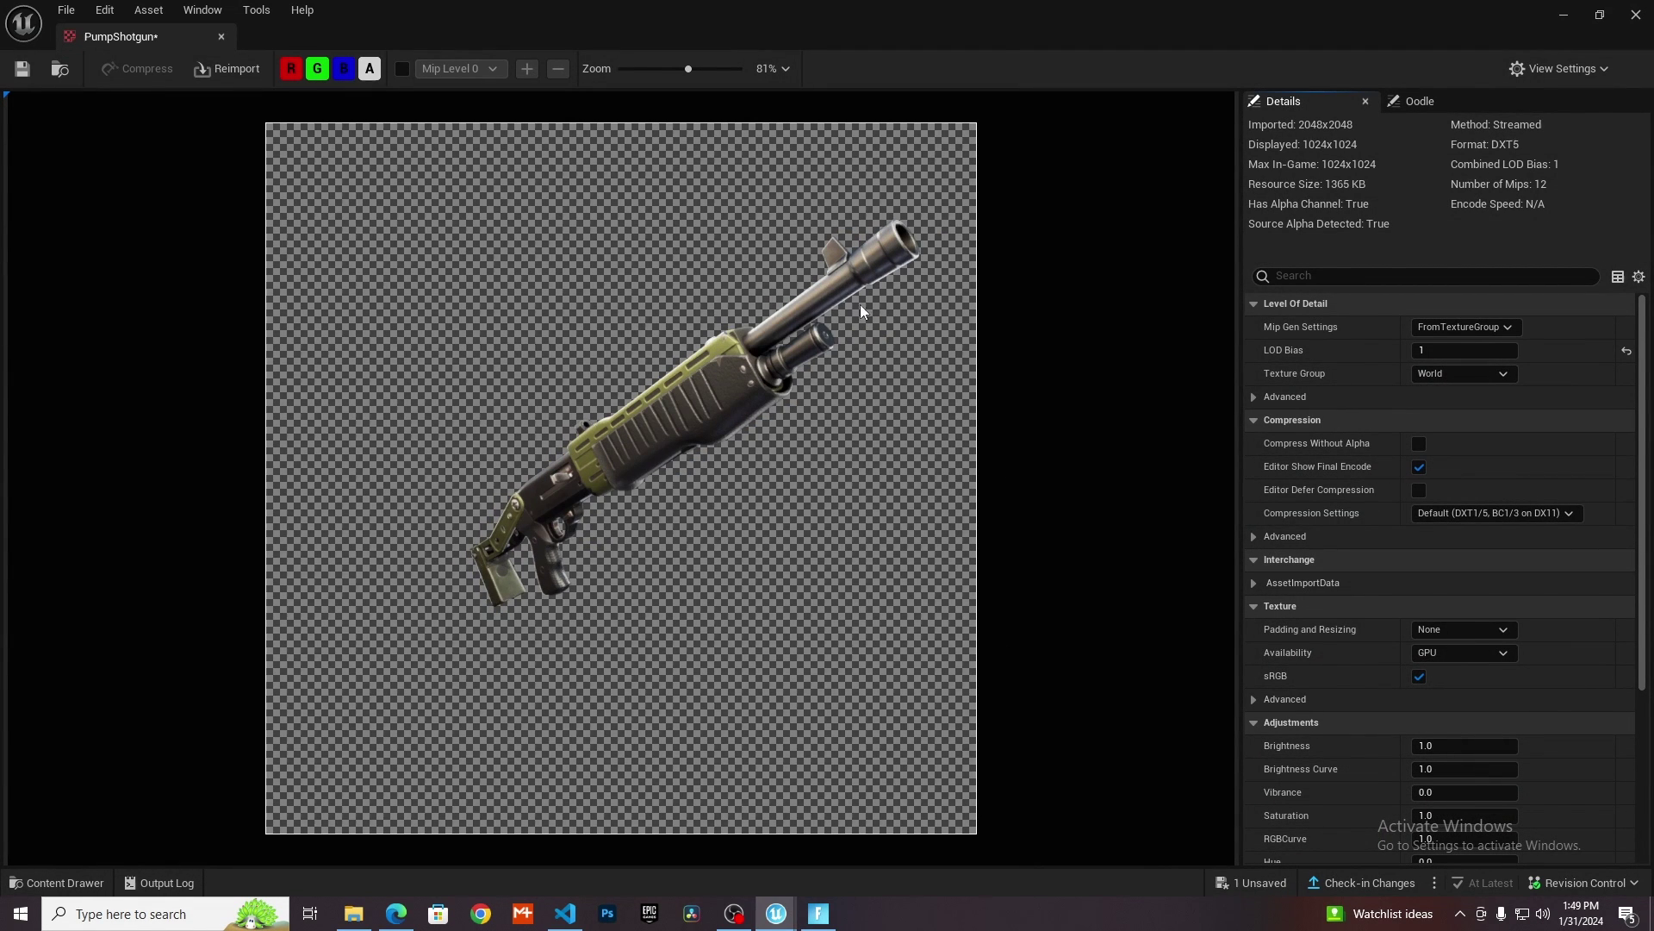
key(ctrl+s)
click(222, 36)
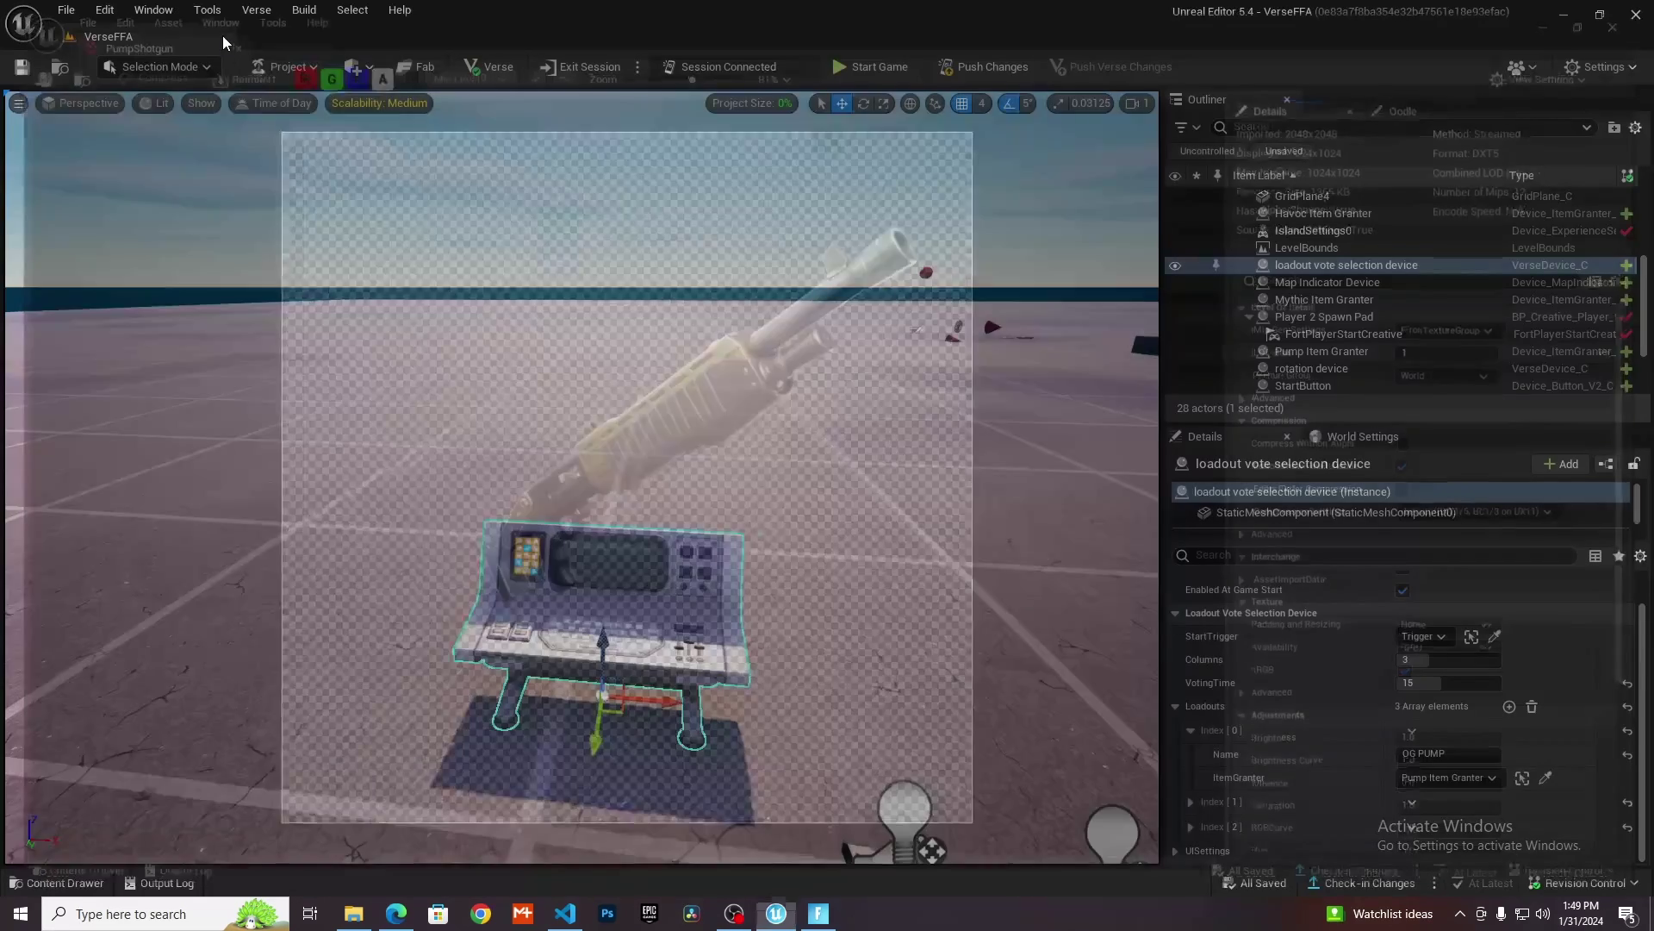
Save all content in the project.
right_drag(651, 608, 767, 508)
key(ctrl+space)
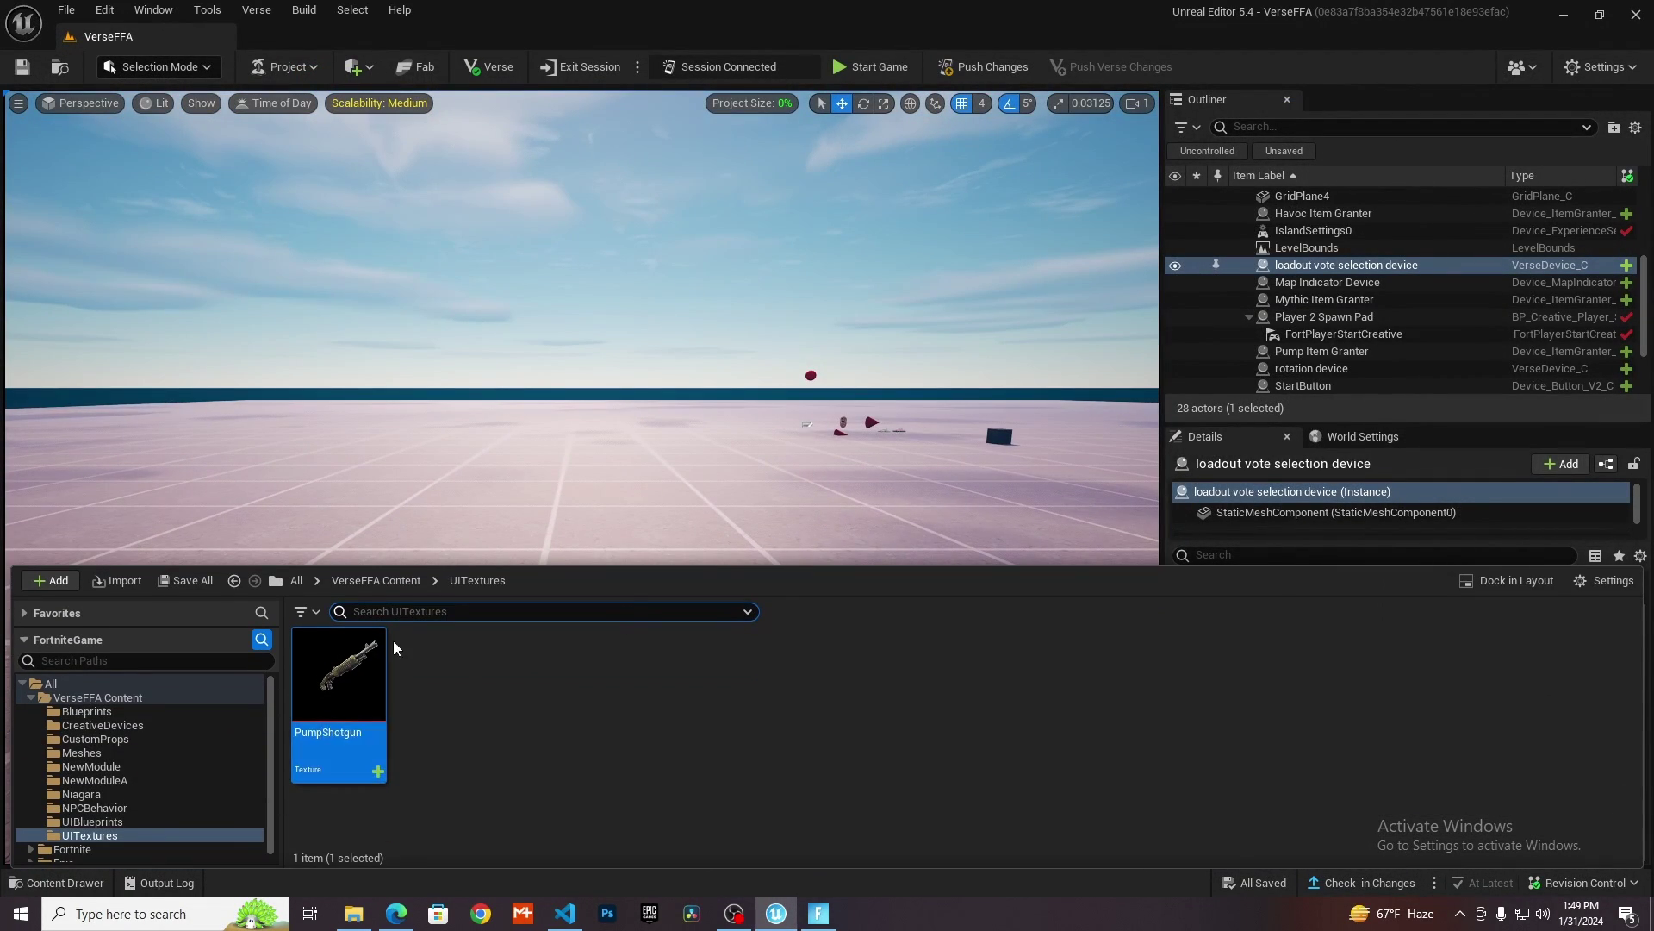
click(188, 586)
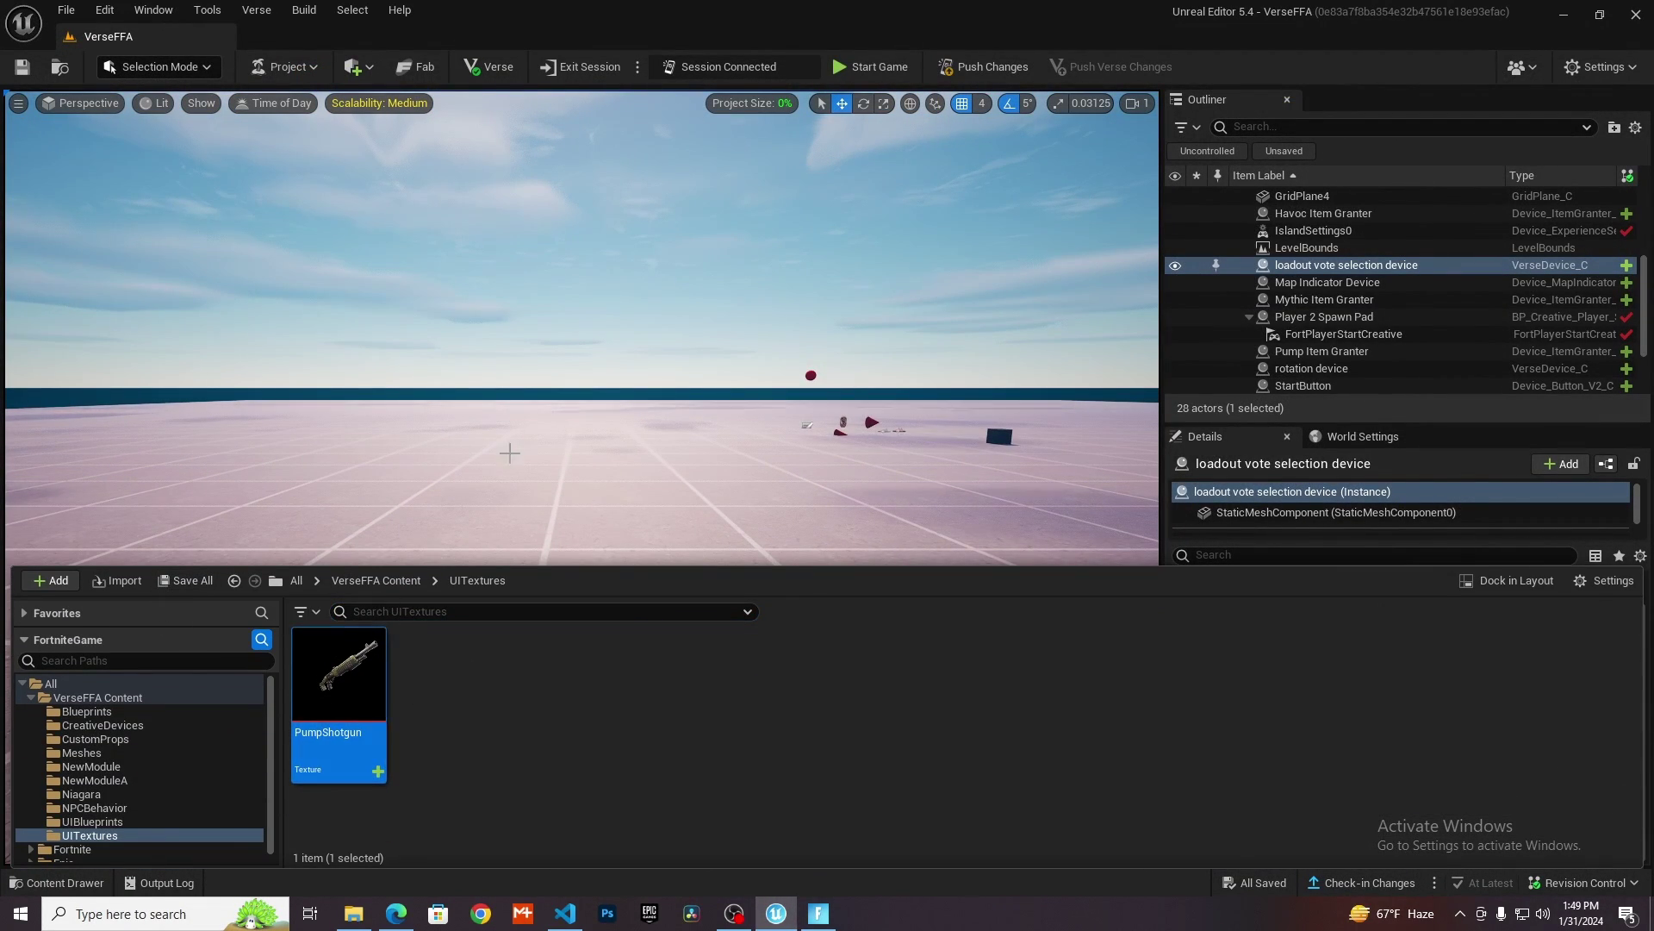
right_drag(509, 451, 492, 455)
key(s)
mouse_move(615, 569)
right_down()
mouse_move(615, 628)
mouse_move(615, 594)
right_up()
key(w)
right_click(615, 570)
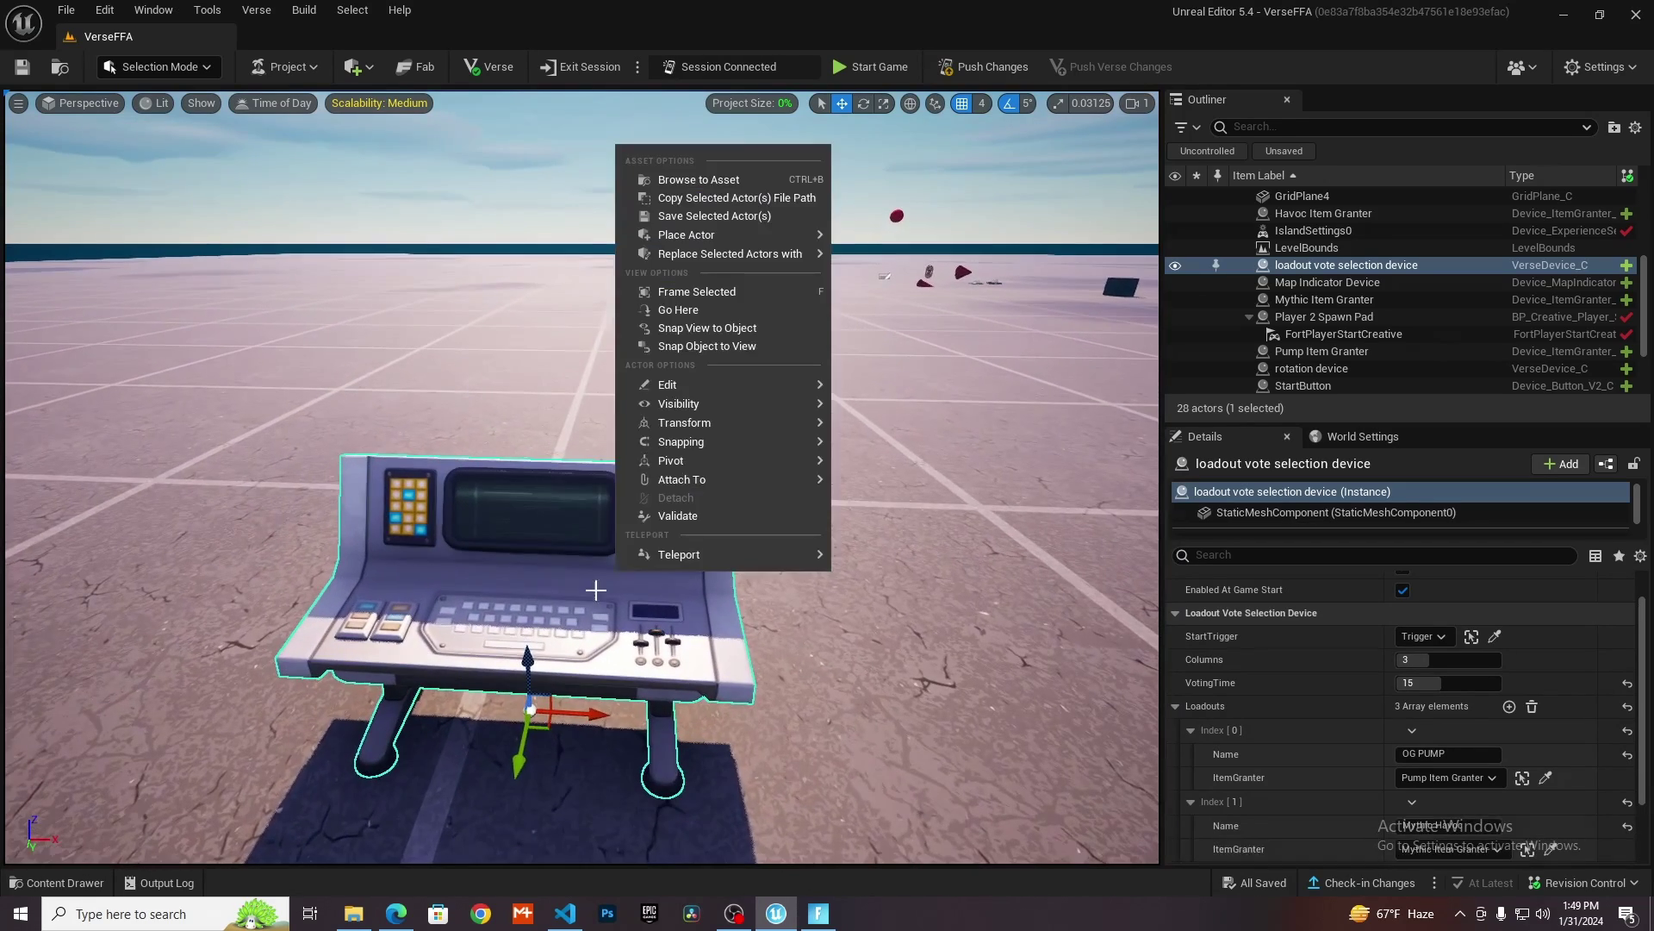
key(w)
mouse_move(723, 618)
right_down()
mouse_move(758, 578)
mouse_move(724, 618)
right_up()
key(s)
key(w)
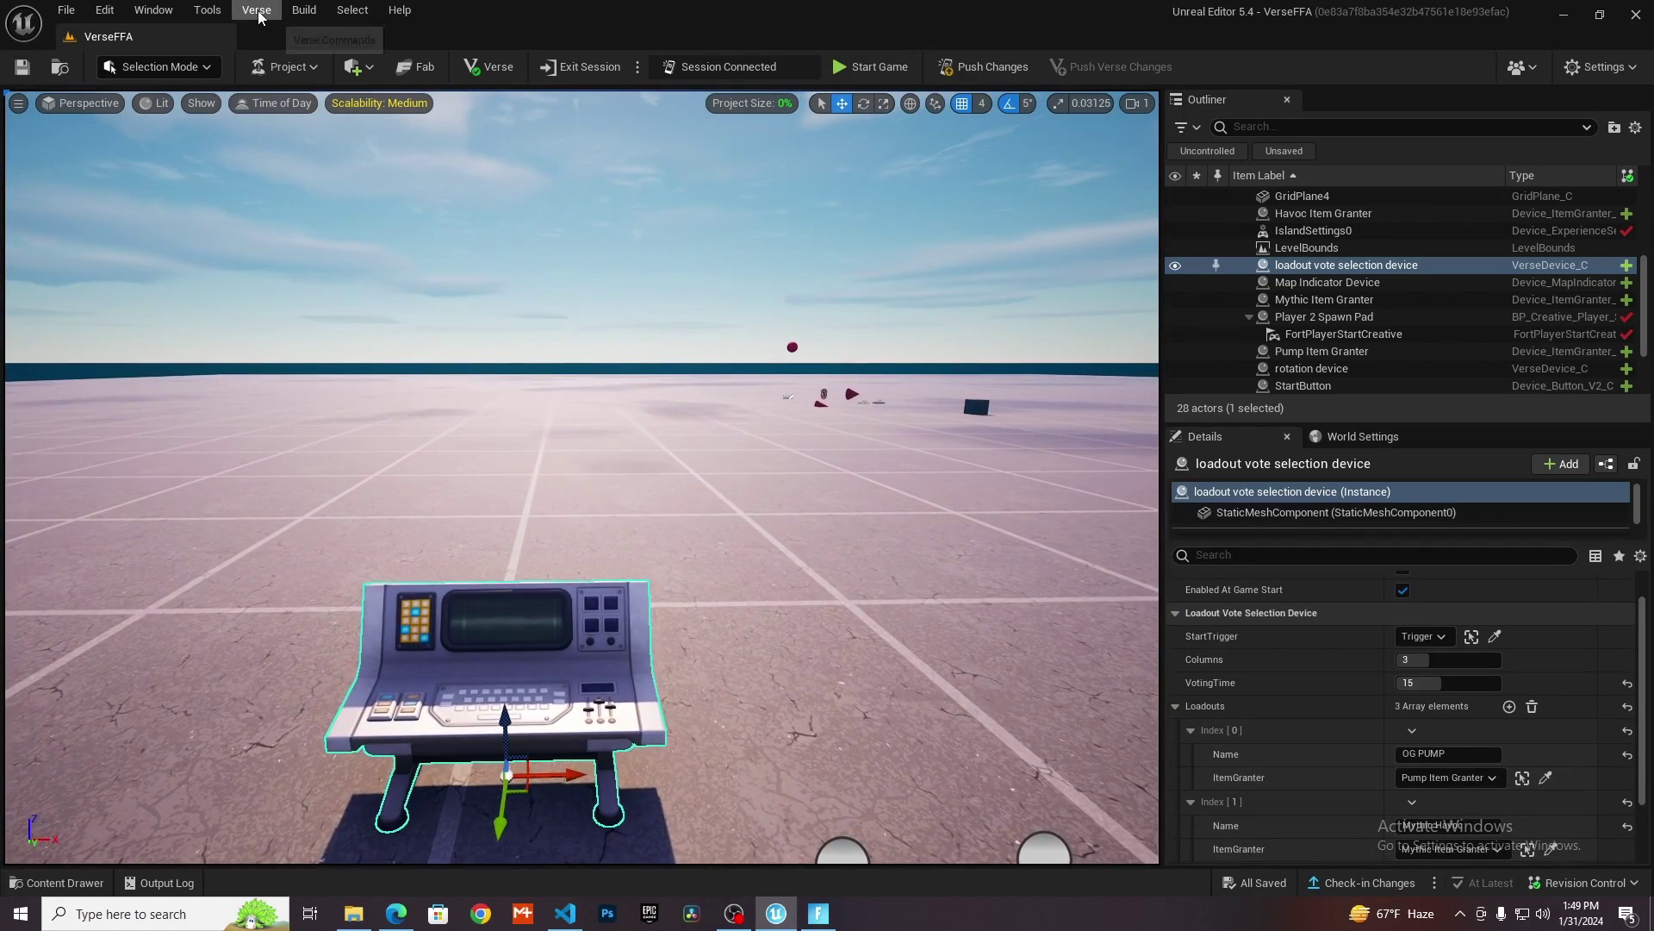
Build the project's Verse code.
click(256, 10)
mouse_move(304, 10)
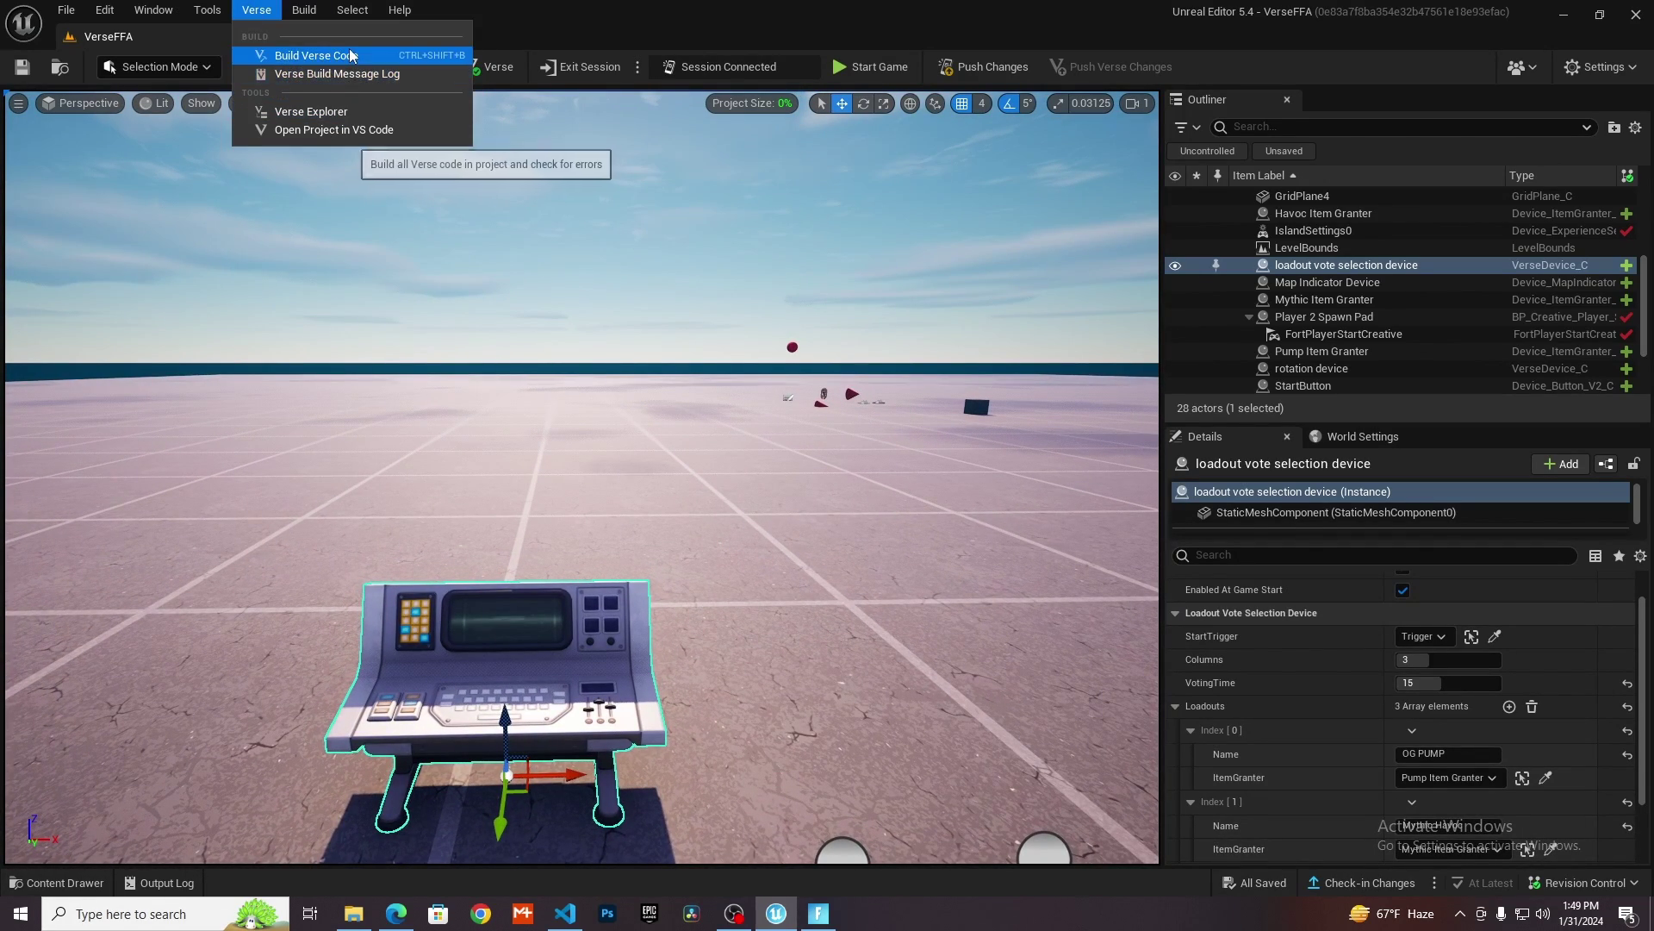
click(350, 55)
key(w)
right_drag(596, 205, 551, 215)
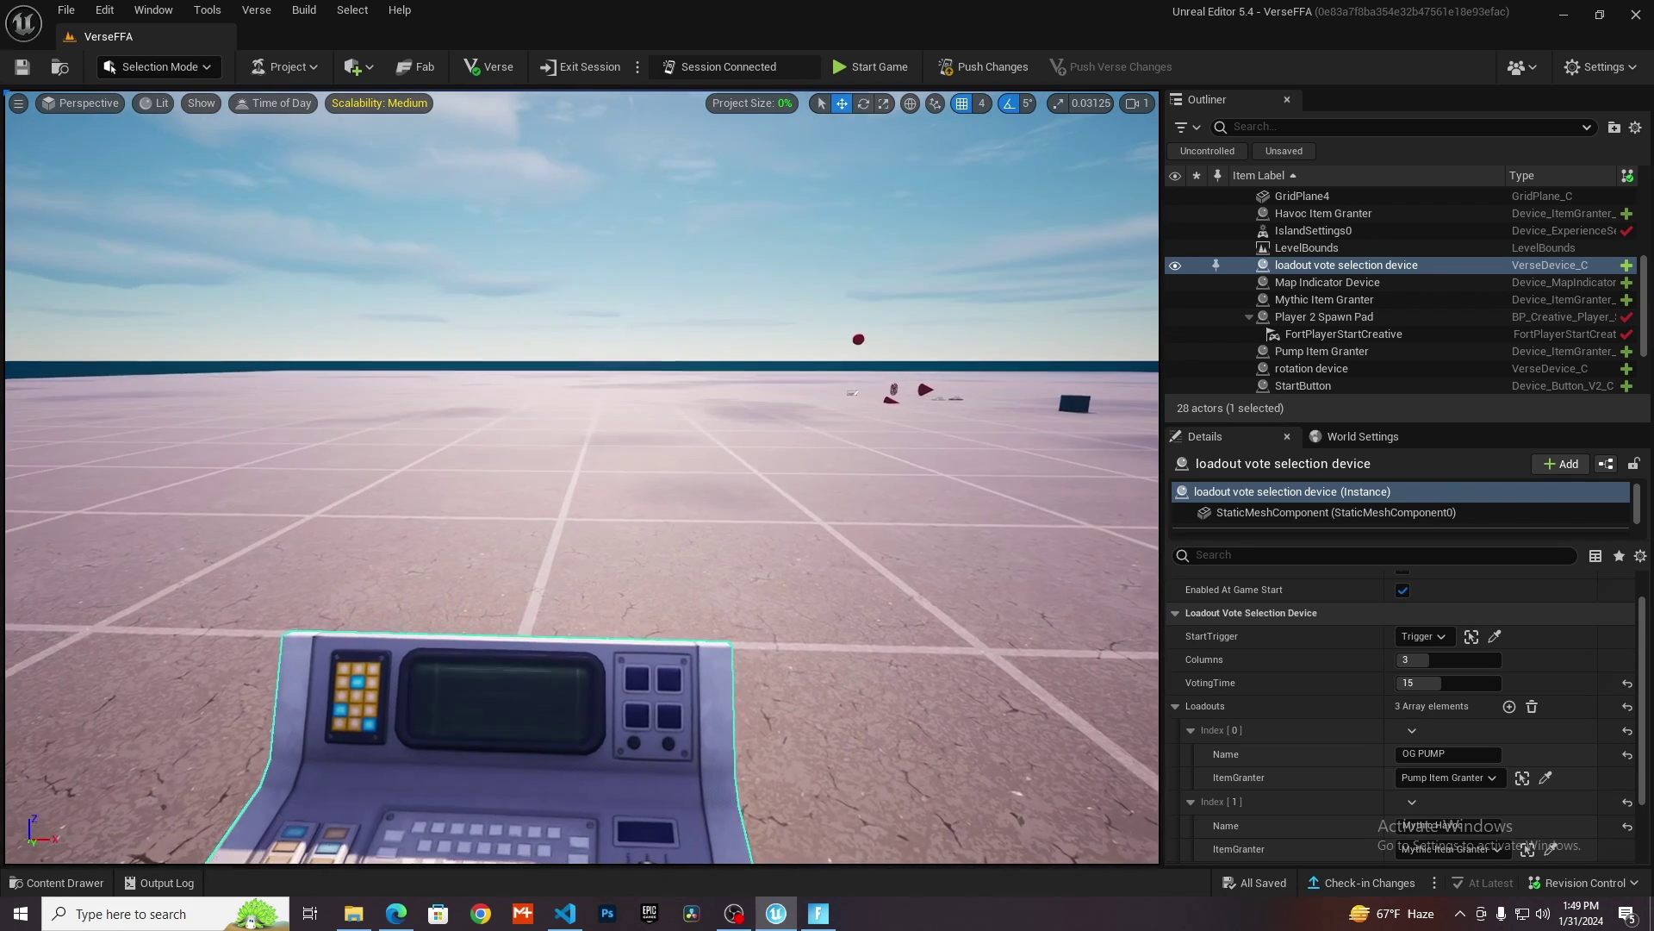
Switch to VS Code and locate the Textures array with its TexturePath placeholders in the loadout vote selection device's Verse file.
click(481, 65)
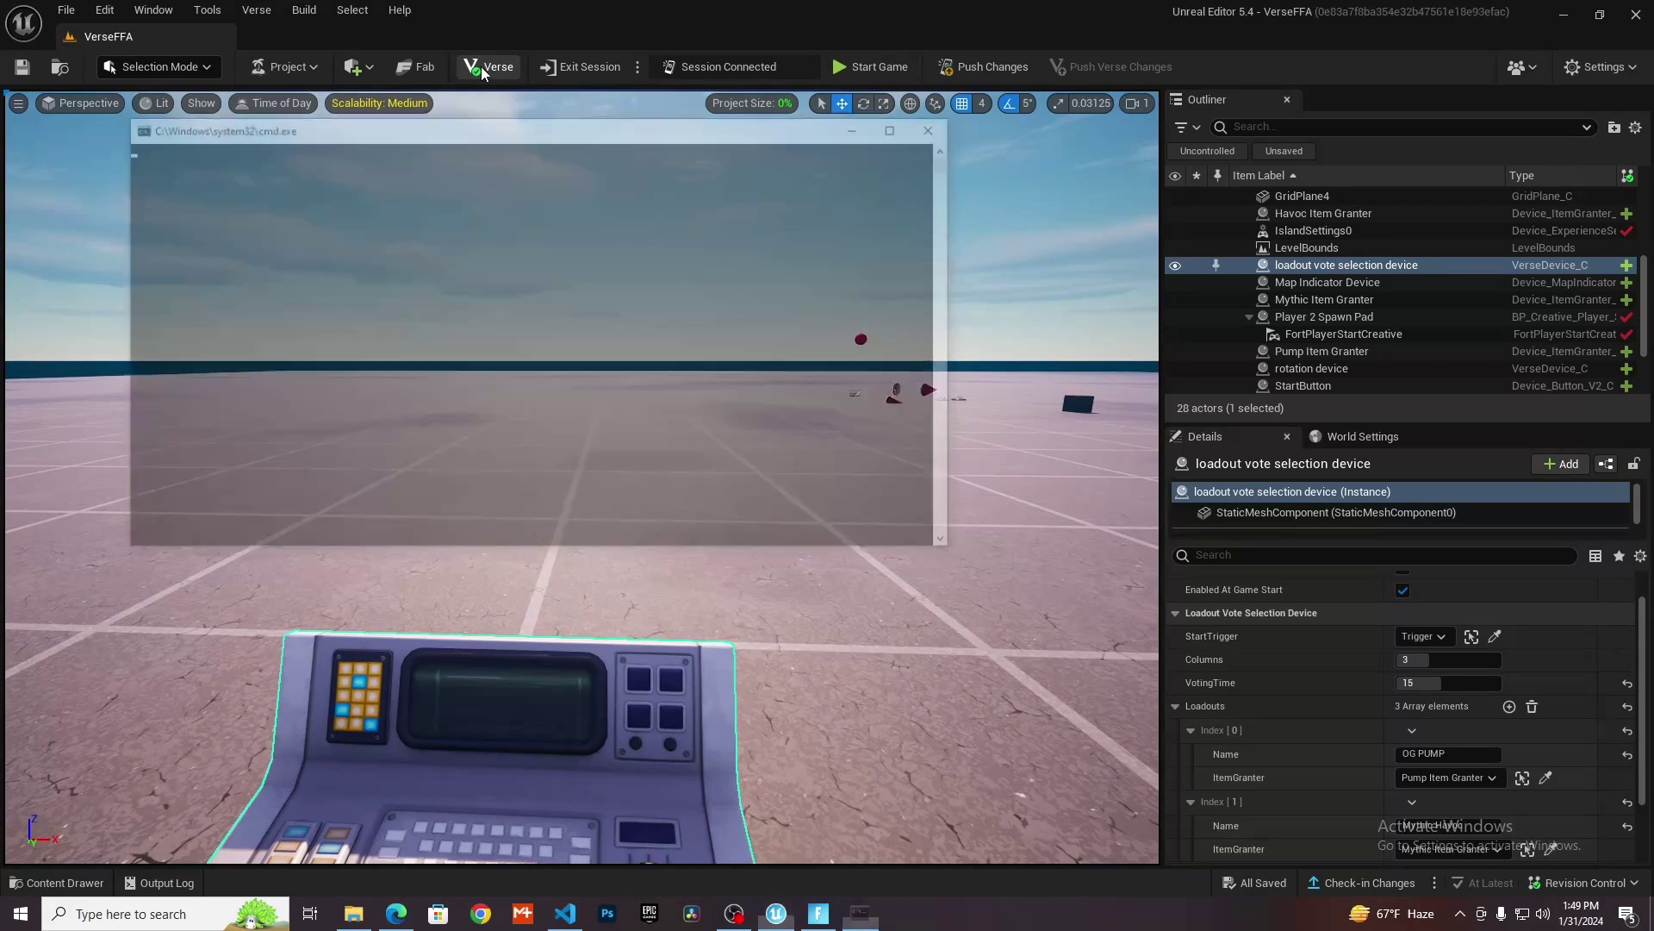
scroll(360, 380, down, 7)
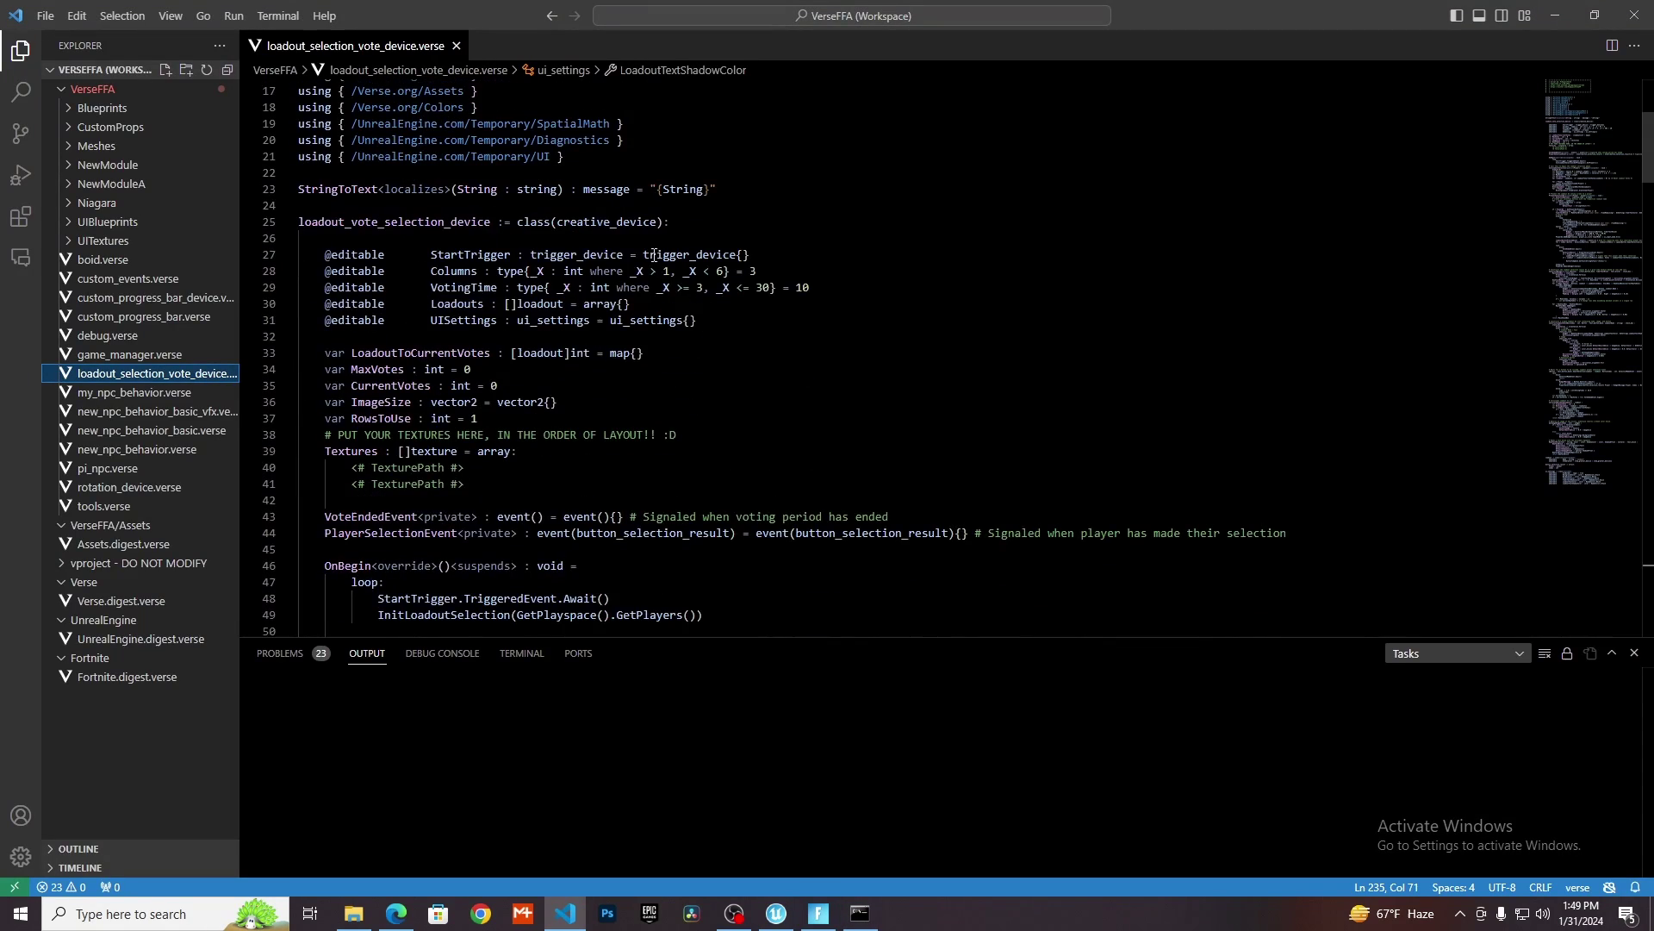
scroll(579, 446, up, 6)
scroll(579, 446, down, 6)
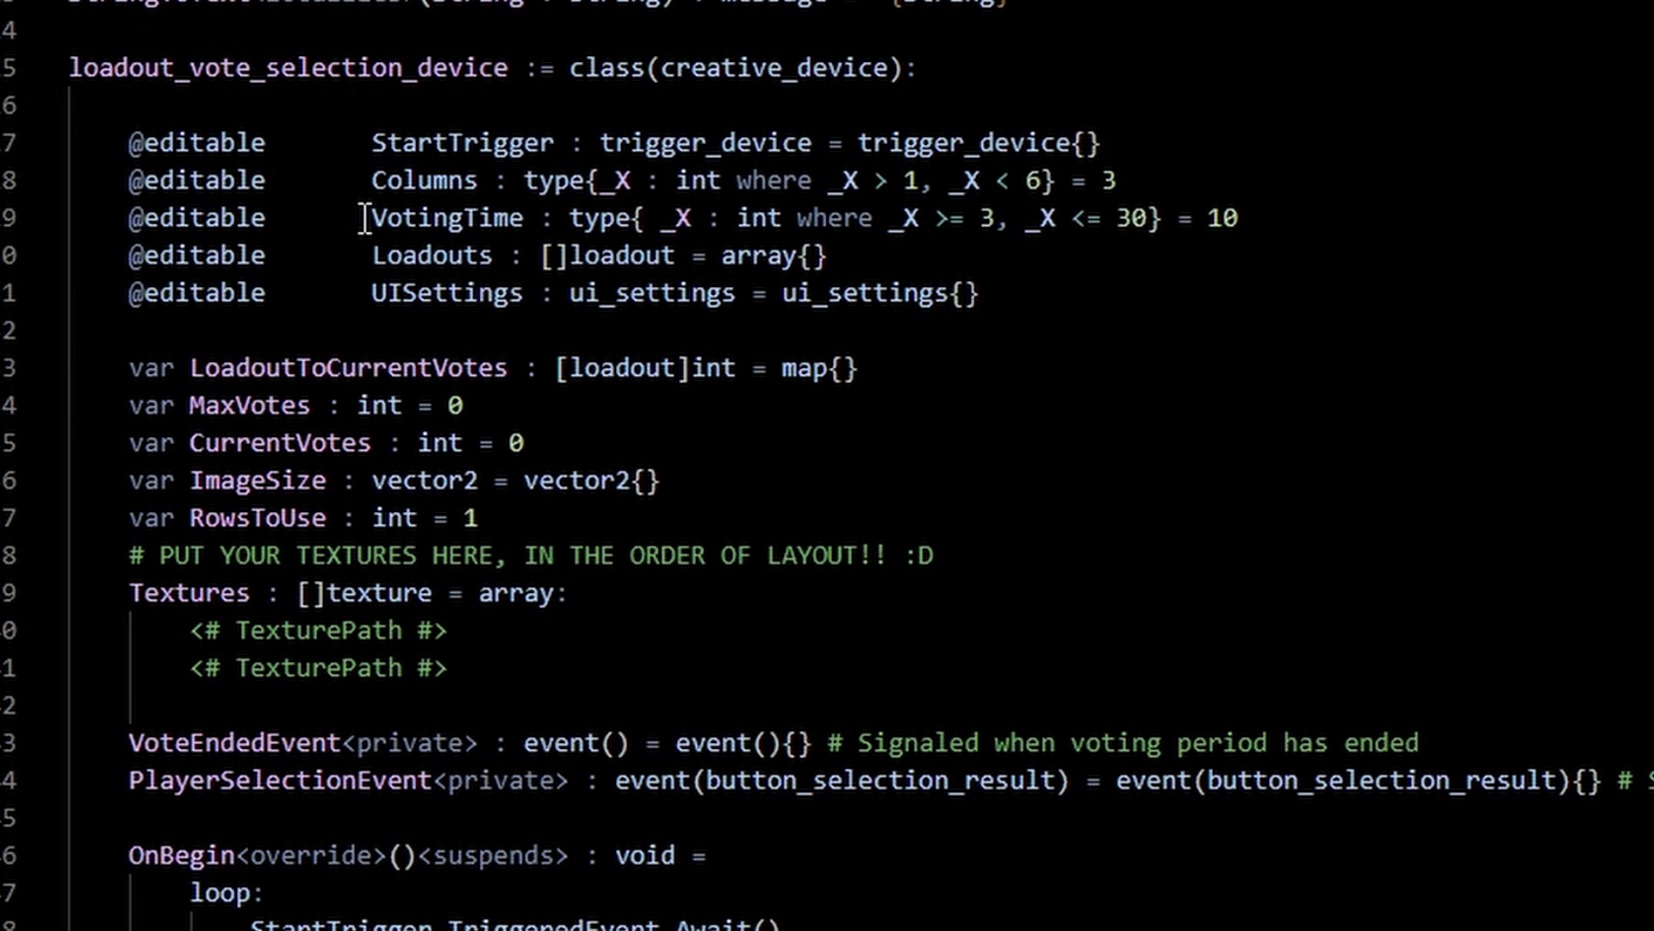
scroll(400, 427, up, 6)
scroll(483, 284, down, 7)
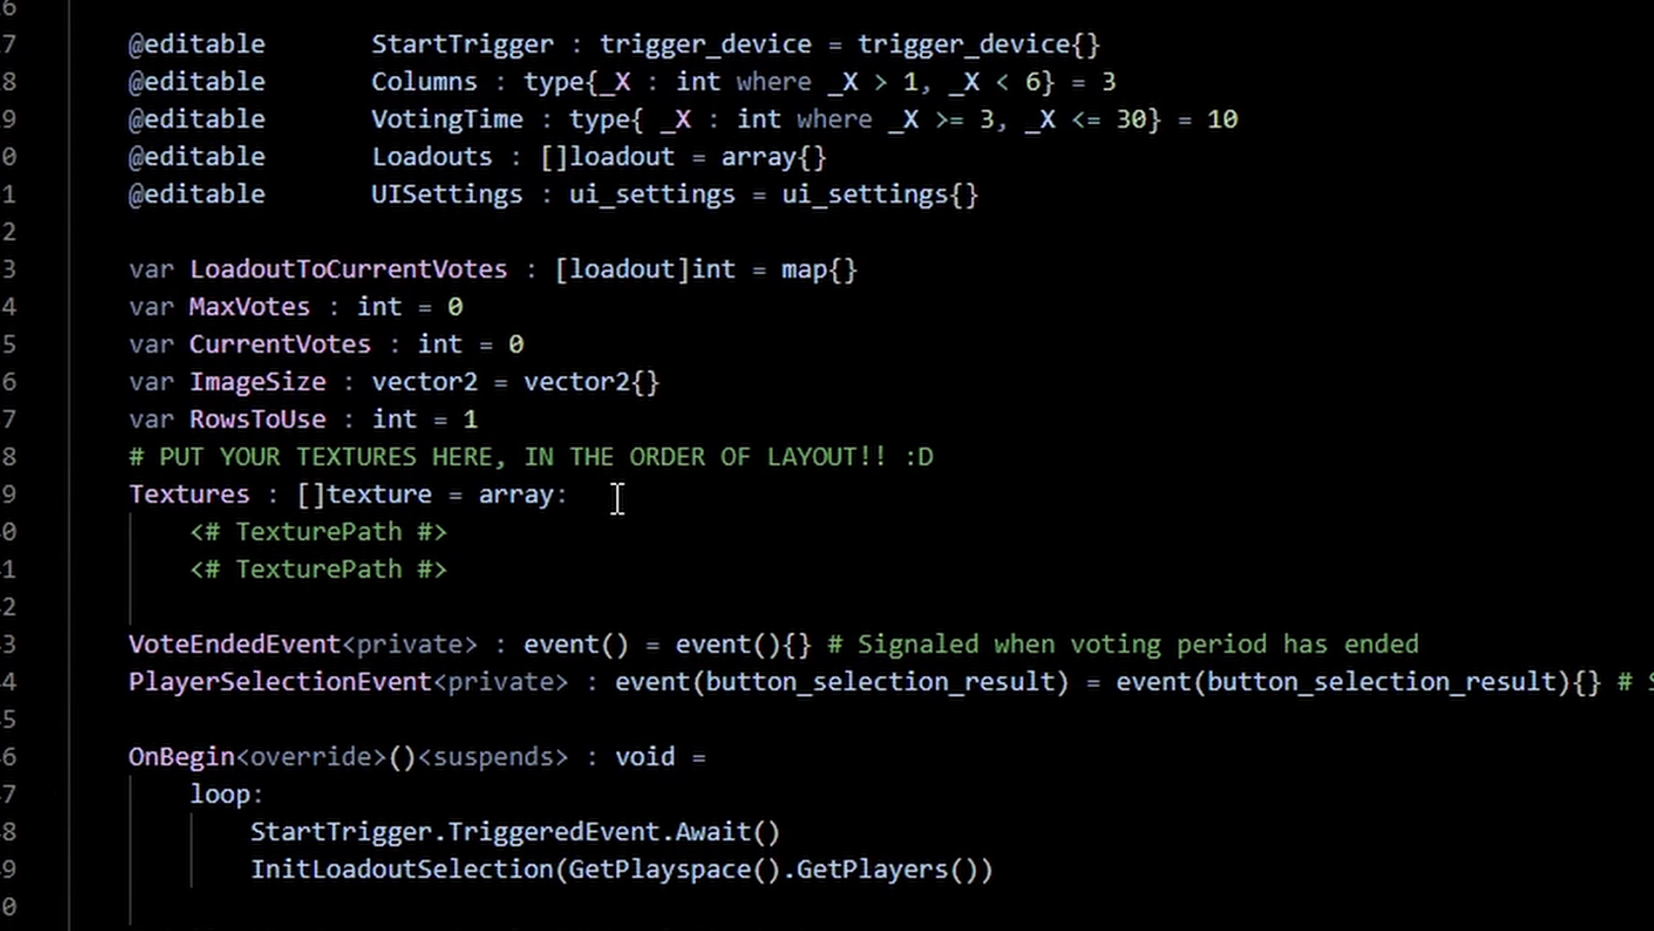
drag(617, 499, 149, 494)
click(506, 564)
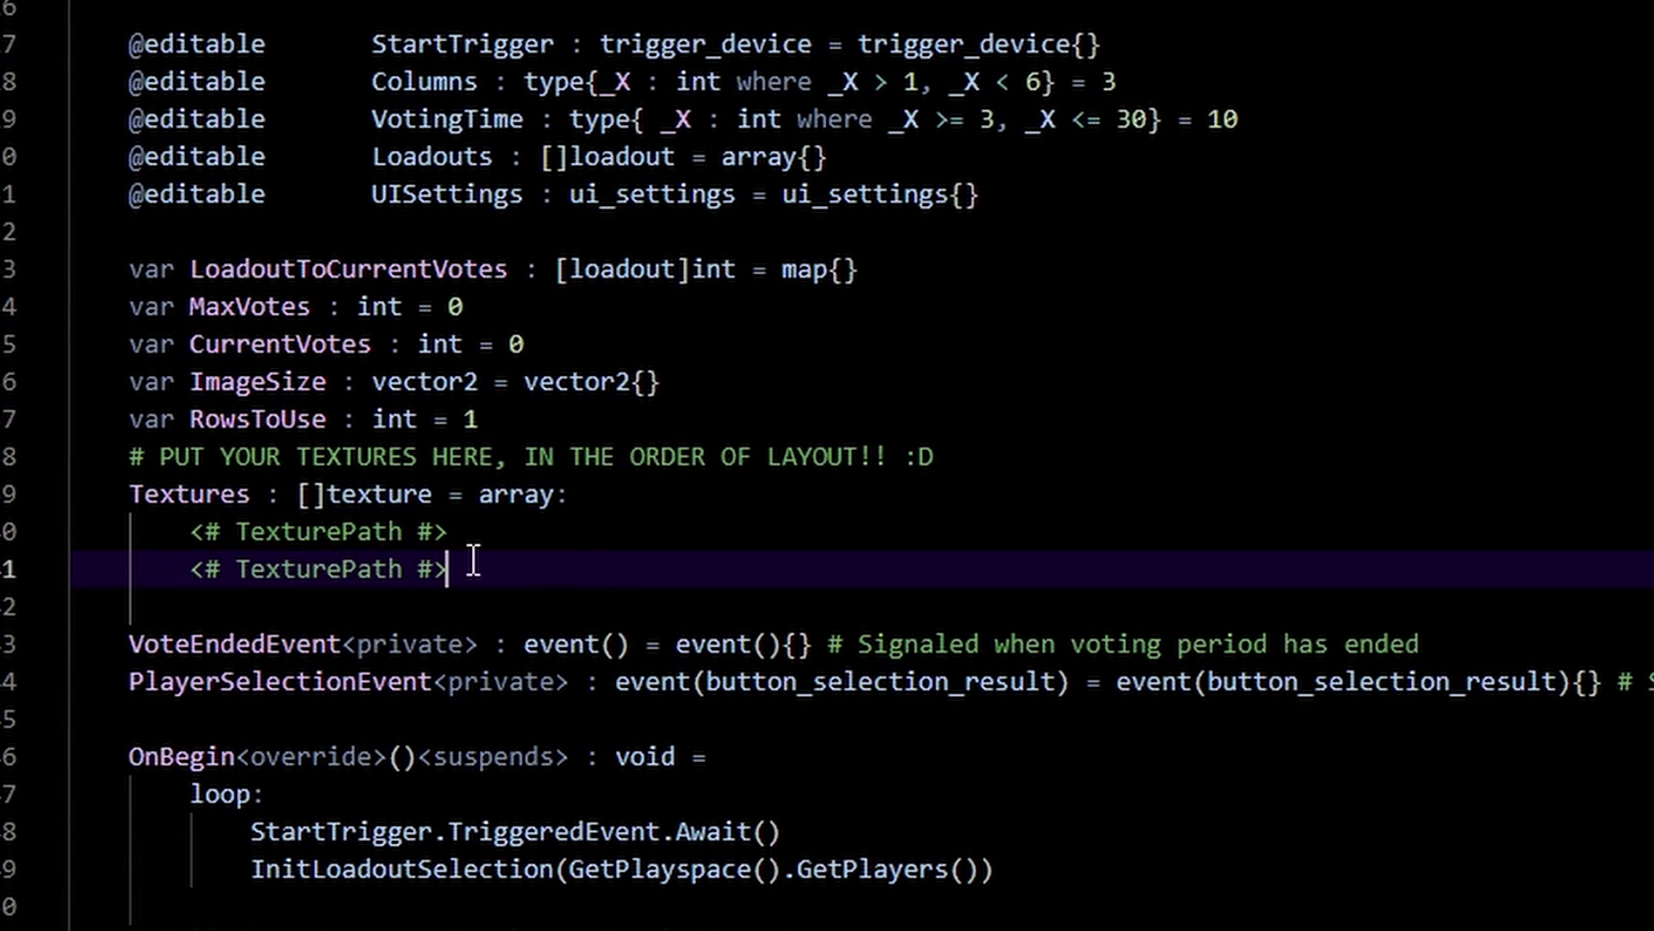
Compare the placeholders in the Textures array with the order of the device's Loadouts entries in Unreal Editor, returning to VS Code.
shift+click(131, 496)
click(651, 581)
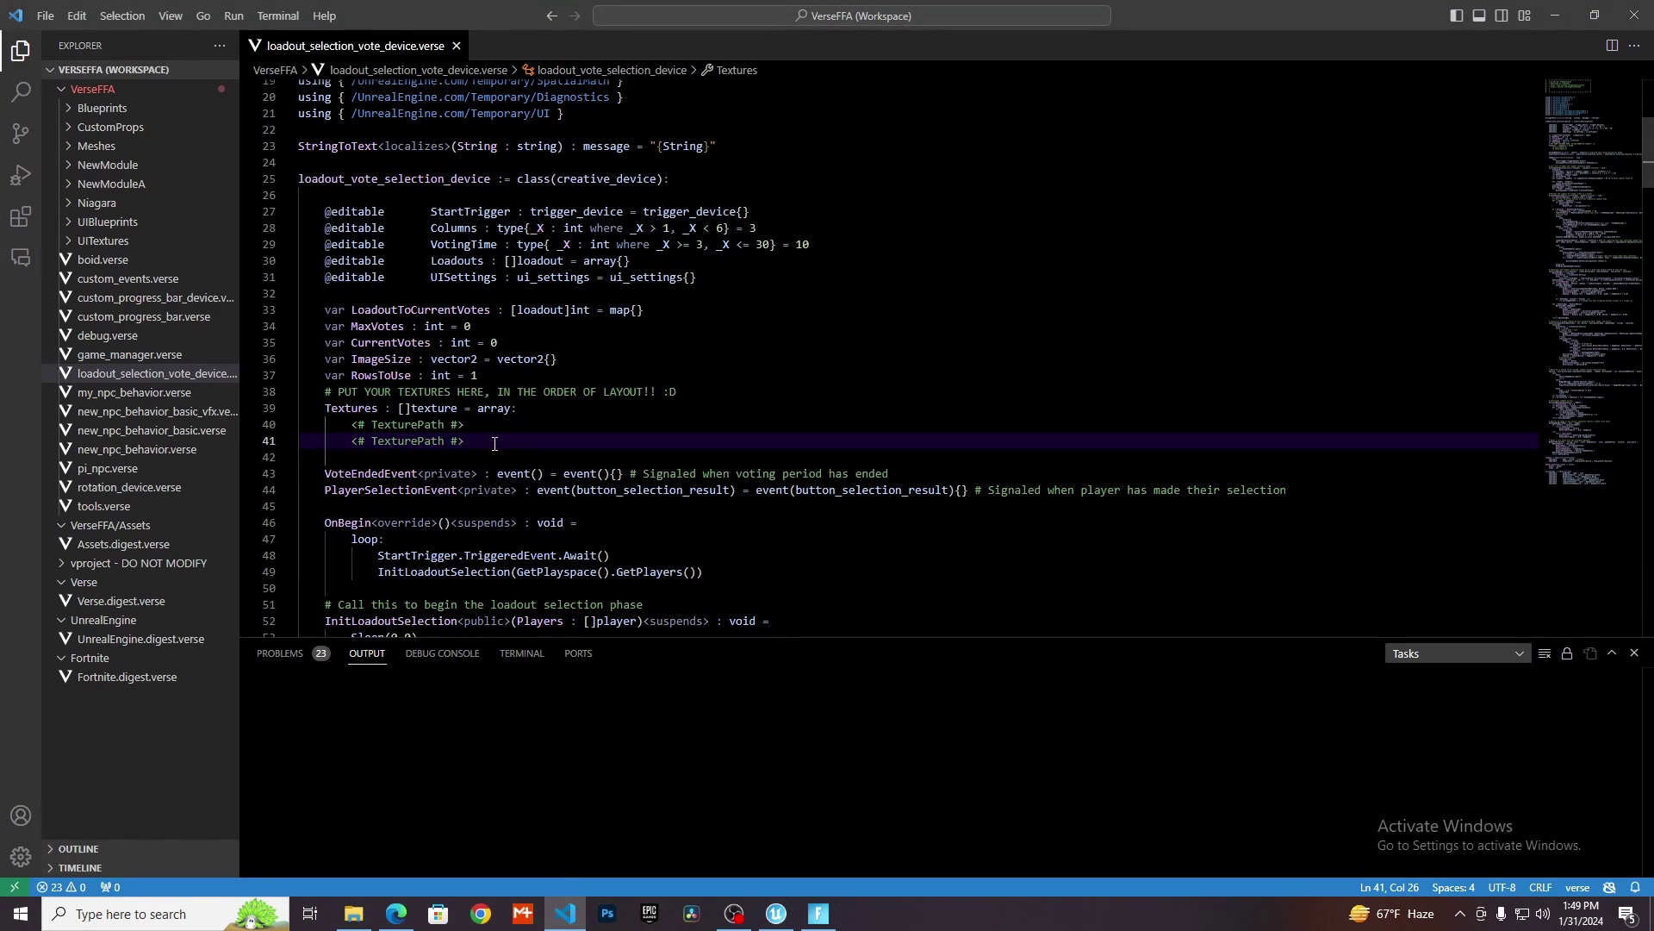
drag(494, 443, 366, 428)
click(466, 445)
click(776, 912)
scroll(1334, 746, down, 2)
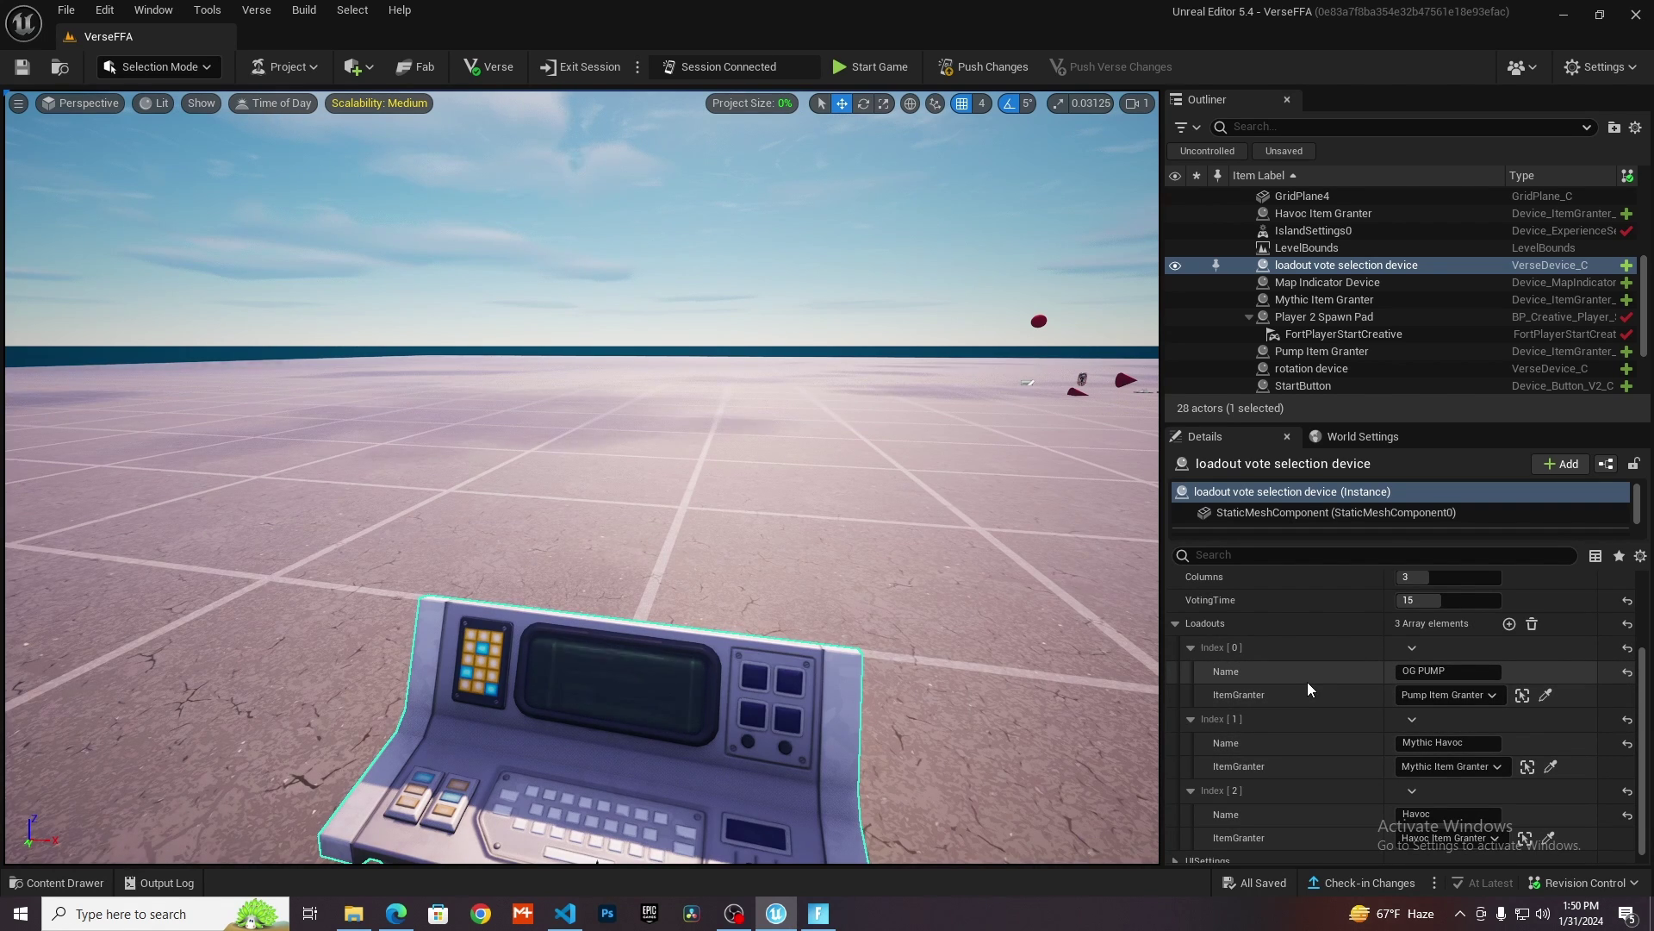
scroll(1280, 752, down, 1)
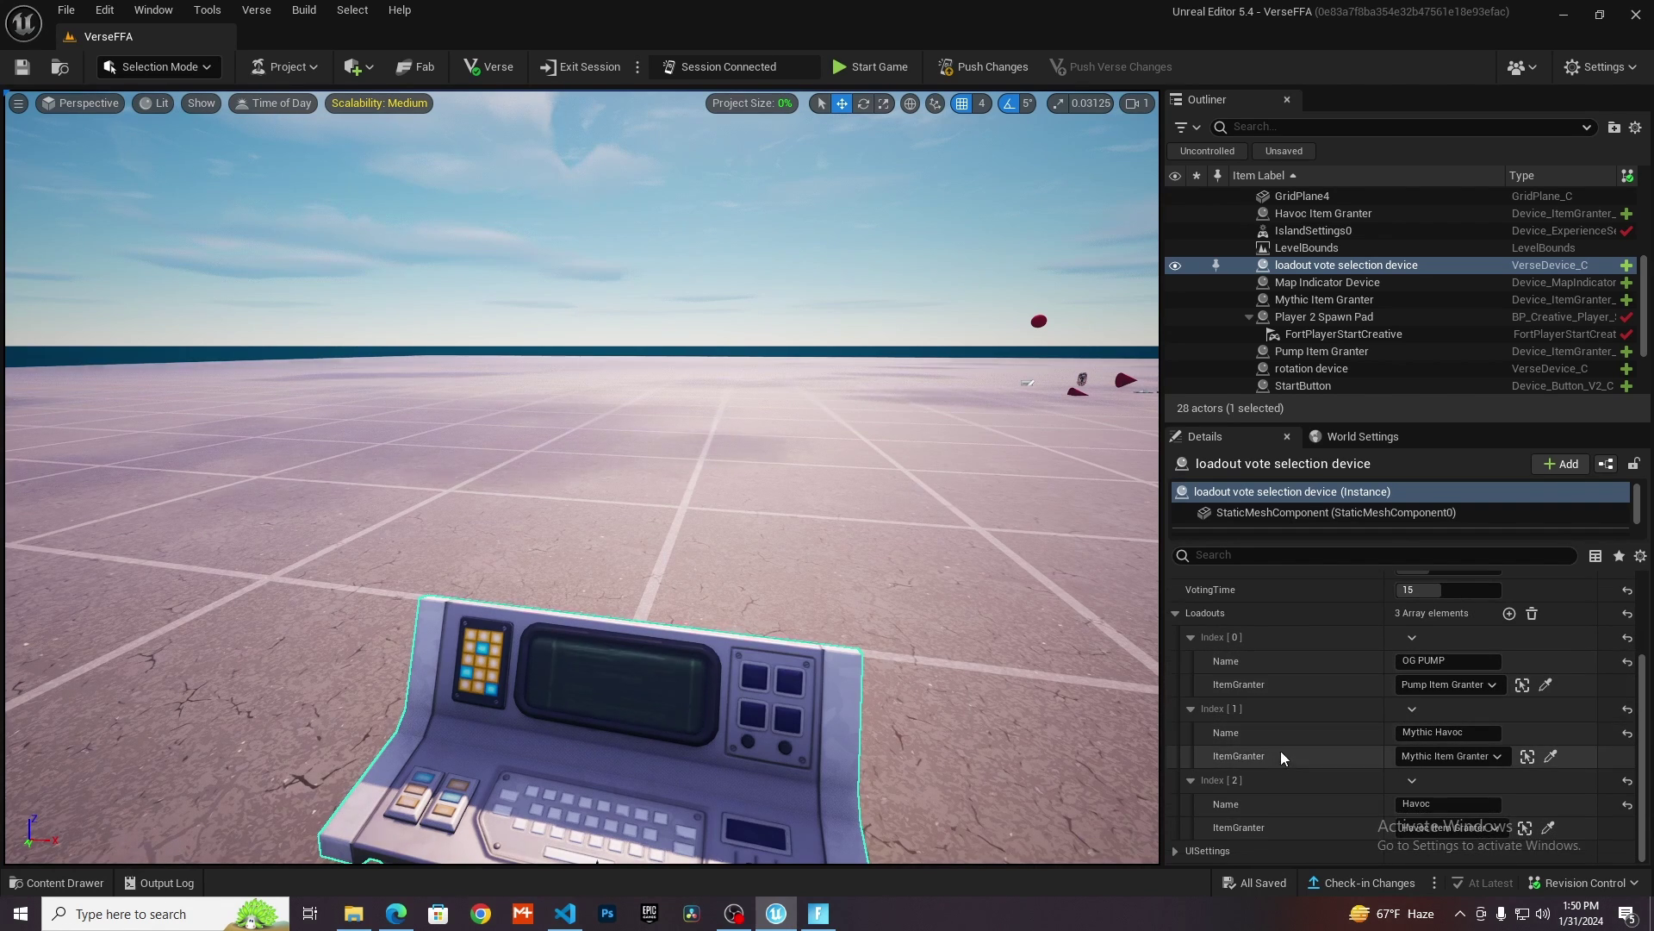
click(565, 914)
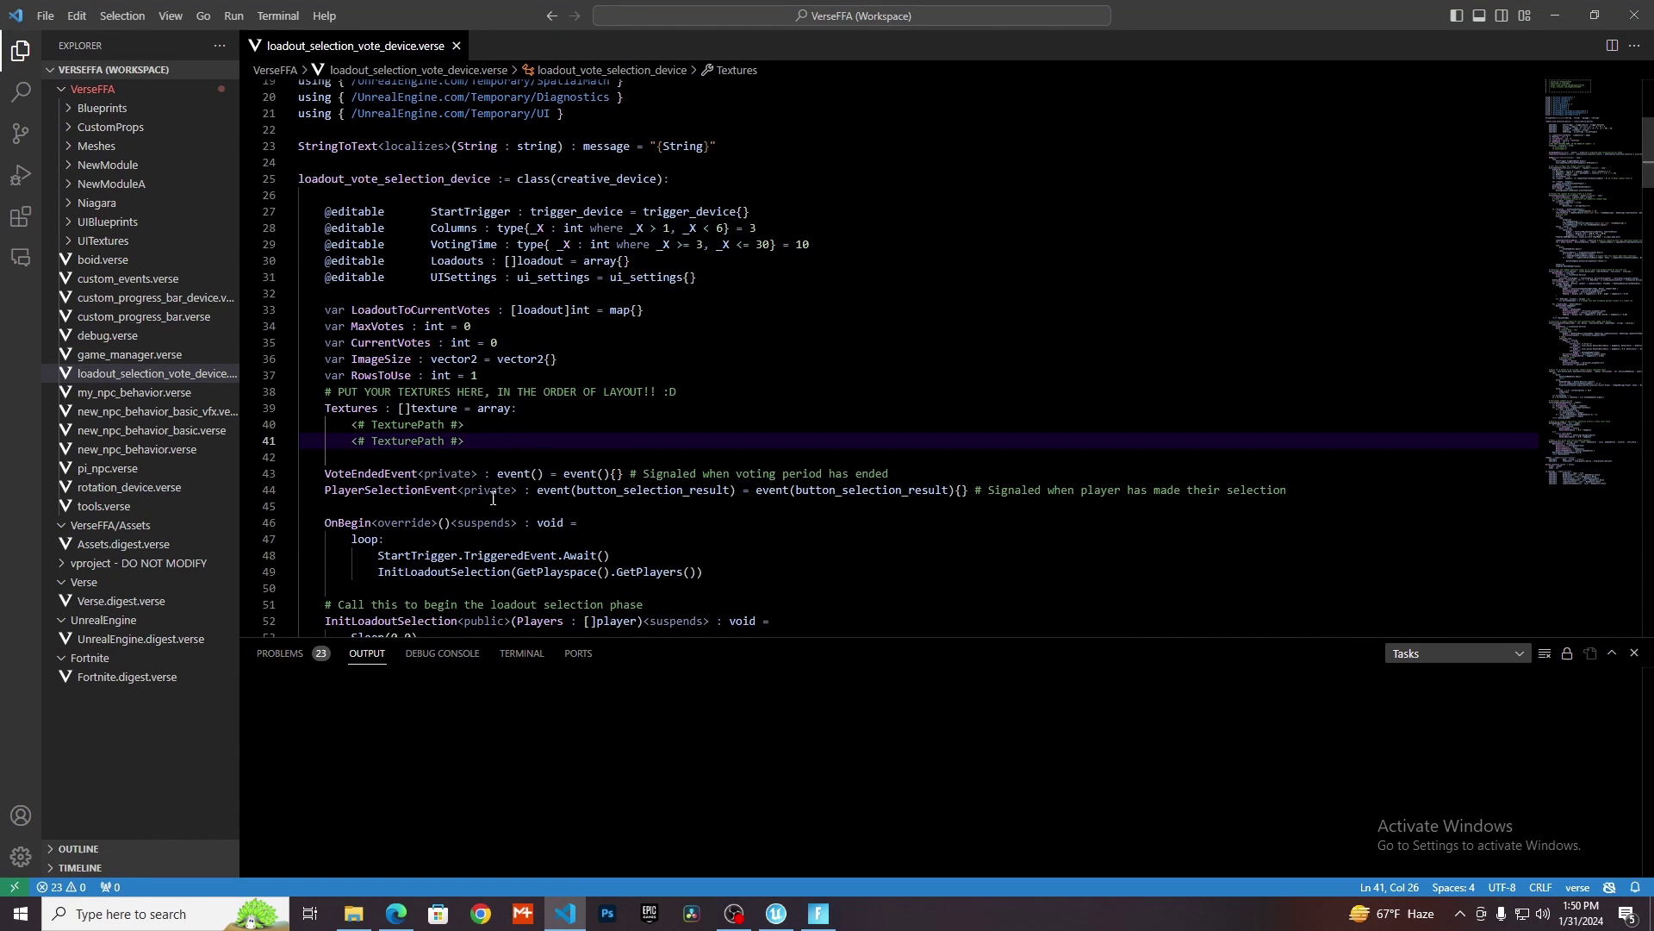
Check the PumpShotgun texture in Unreal Editor's UITextures folder and return to VS Code.
click(776, 913)
key(ctrl+space)
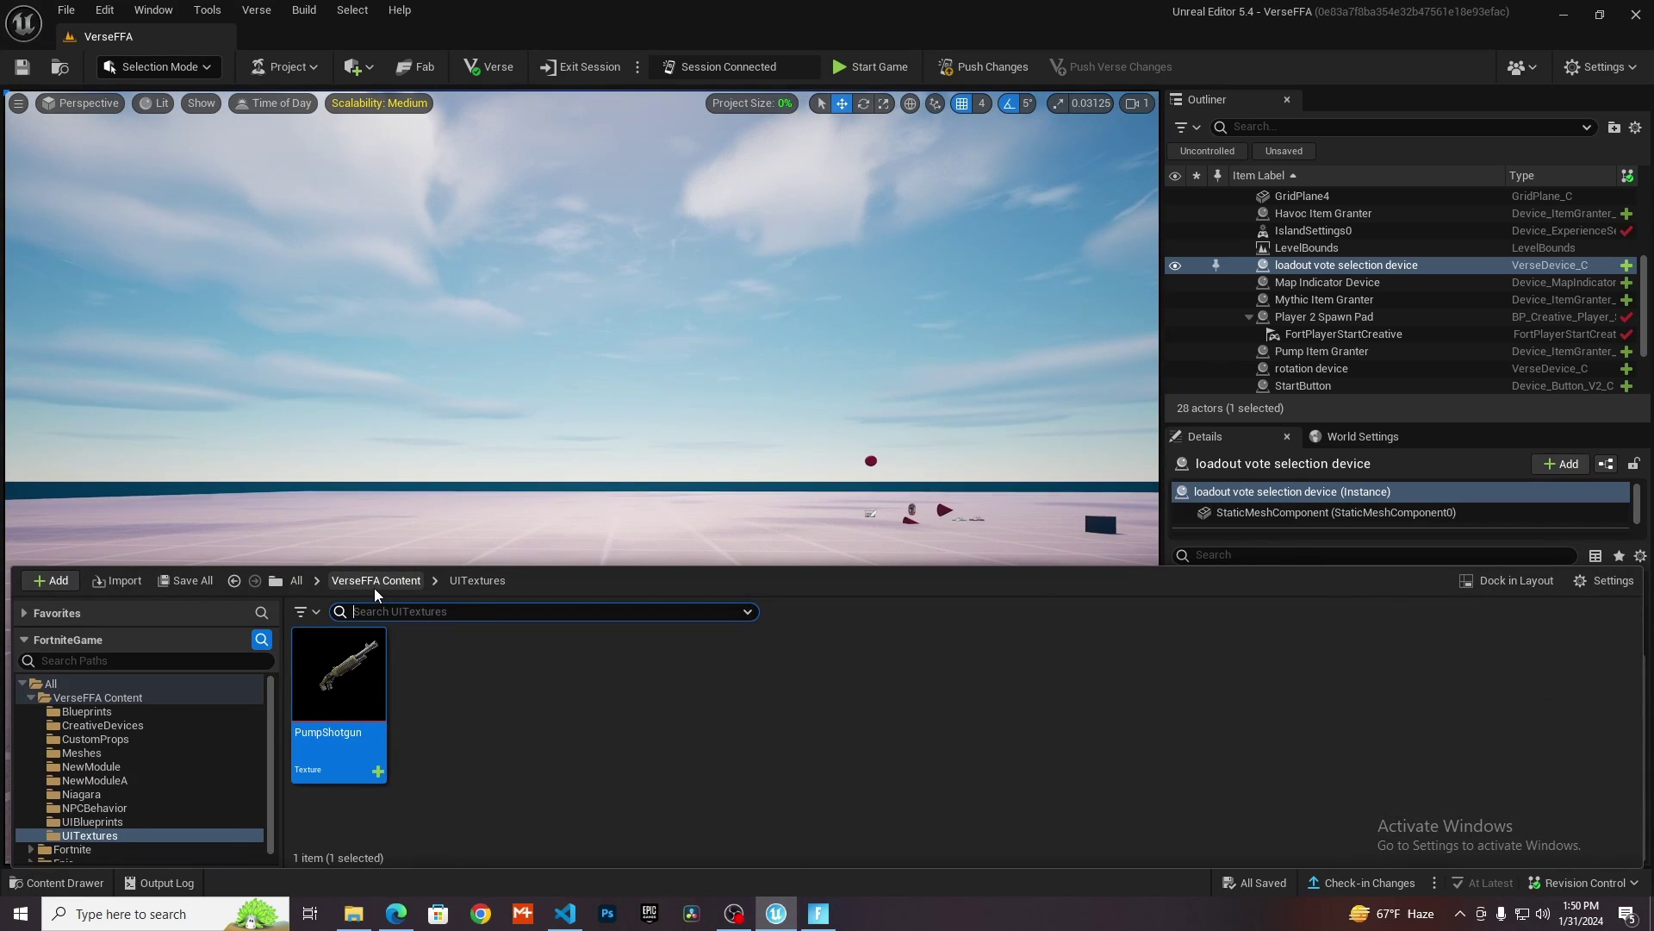
click(566, 914)
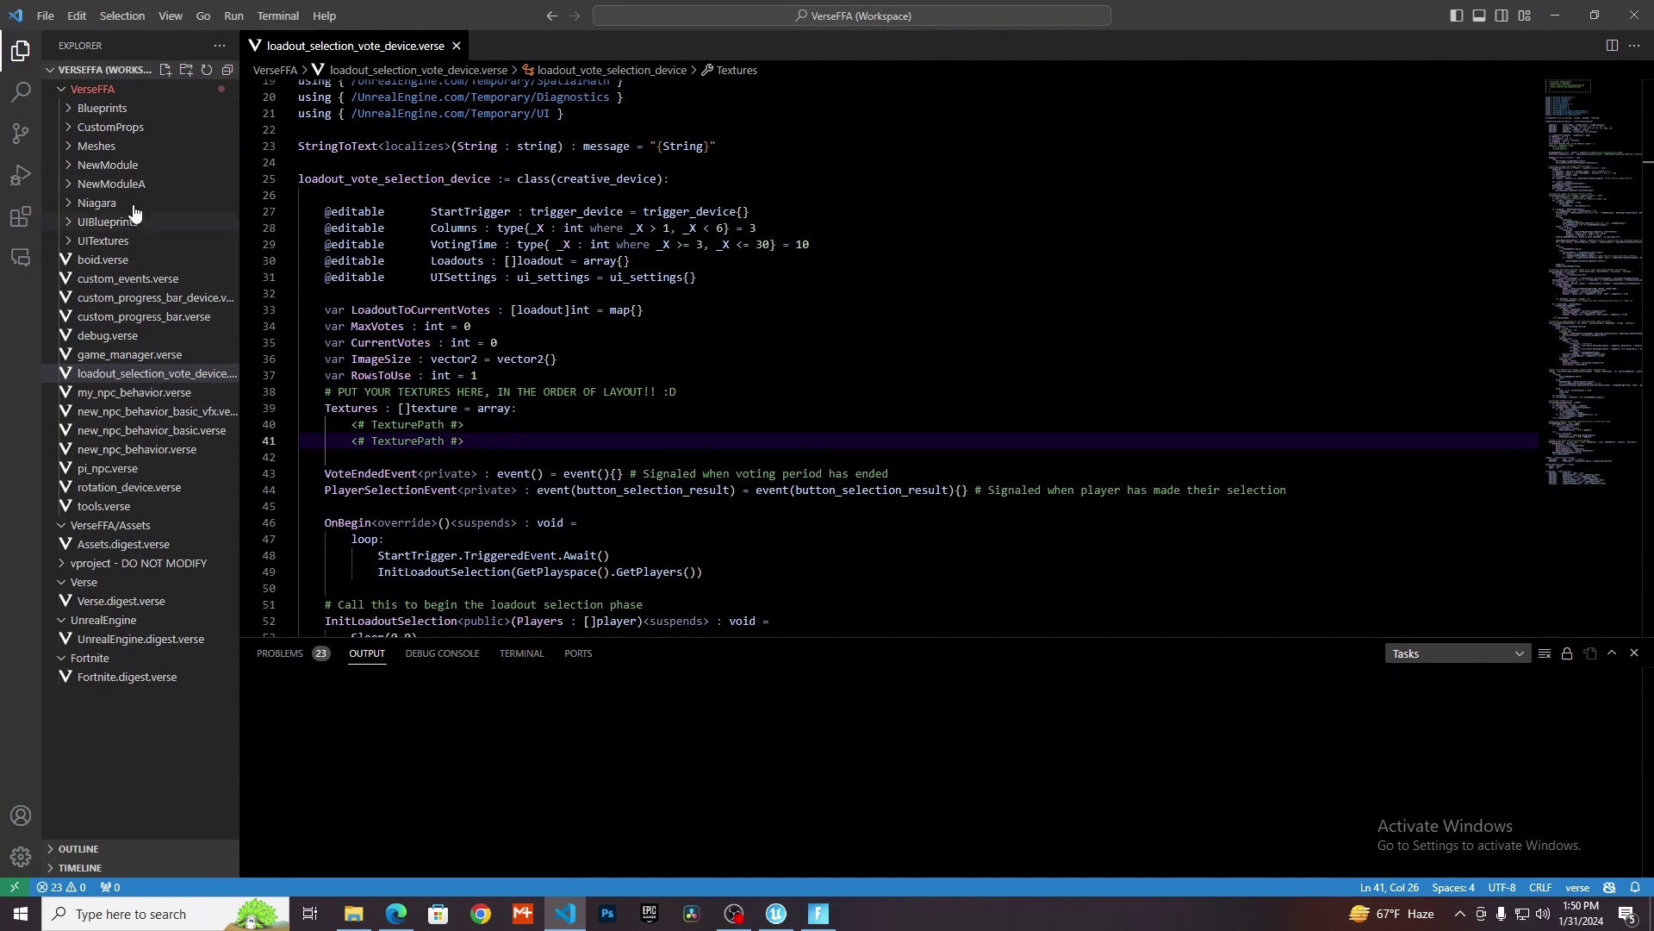
Open Assets.digest.verse and examine the PumpShotgun declaration inside the UITextures module.
click(129, 544)
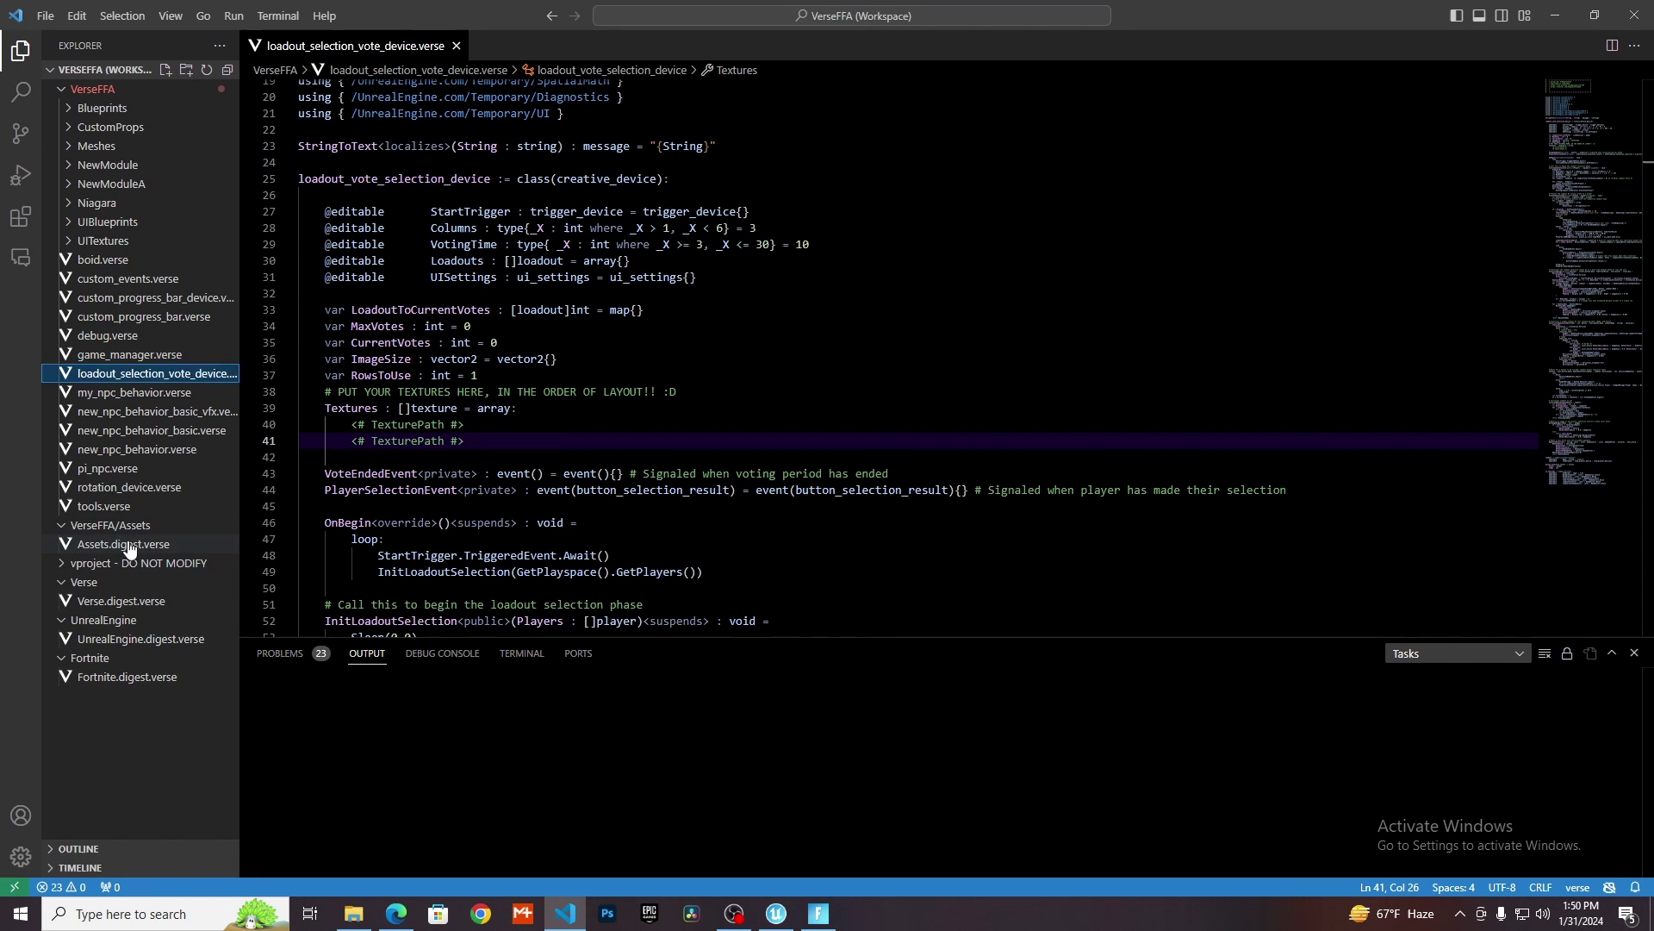
drag(676, 285, 303, 272)
click(311, 309)
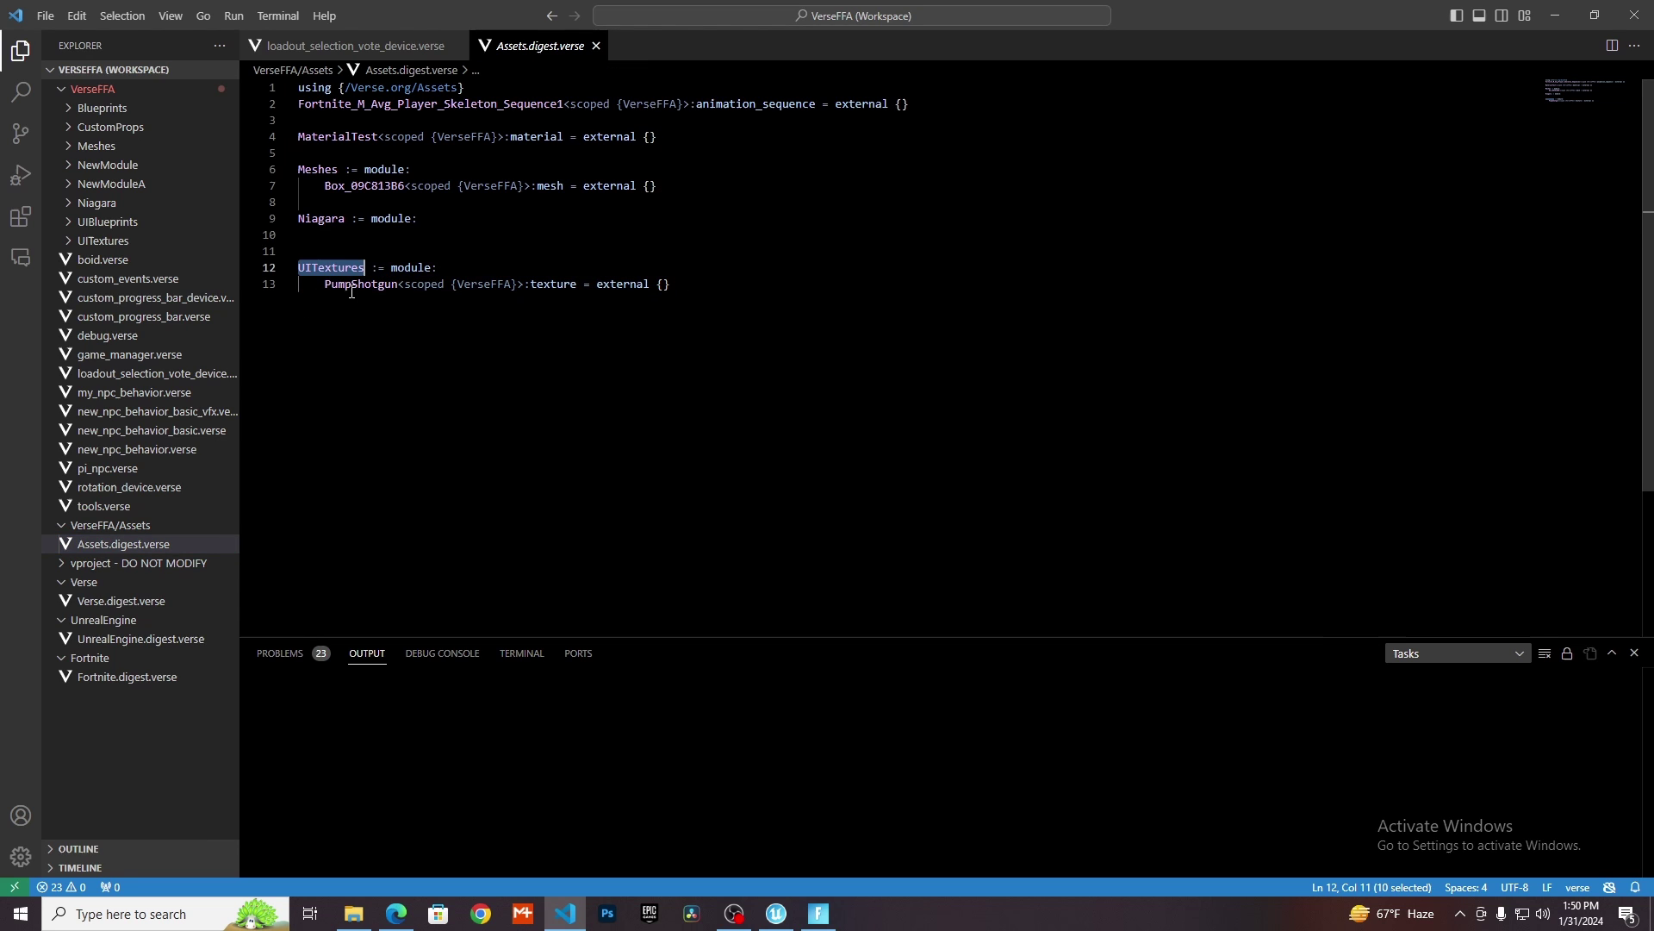
drag(330, 289, 371, 287)
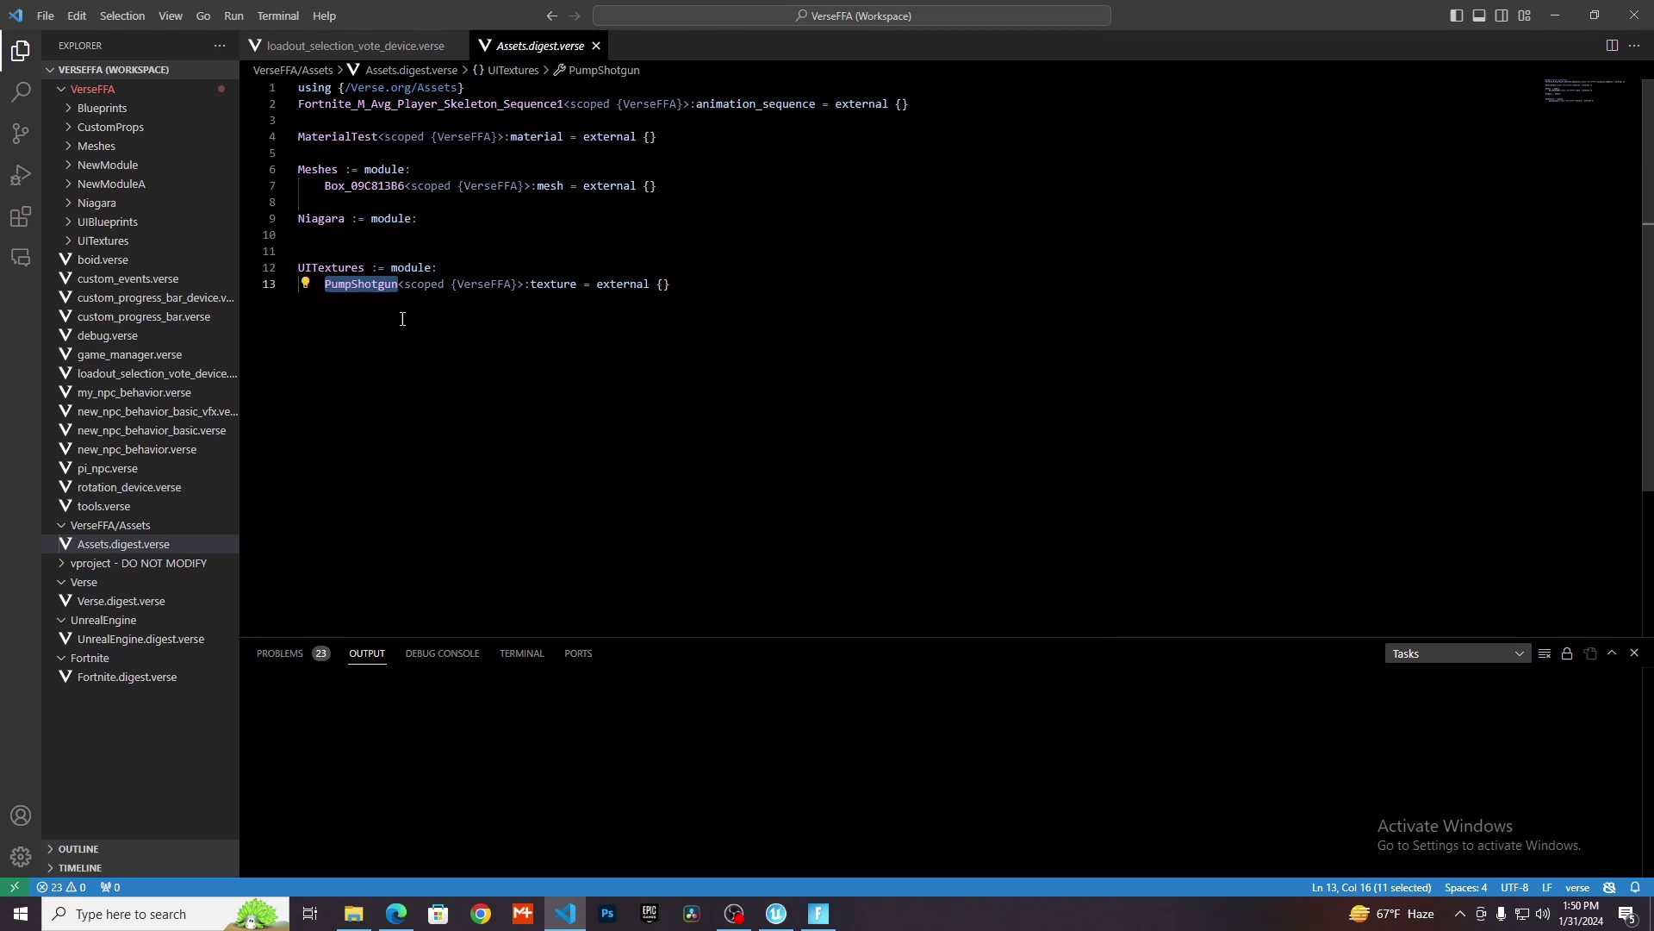
drag(516, 379, 334, 287)
click(395, 347)
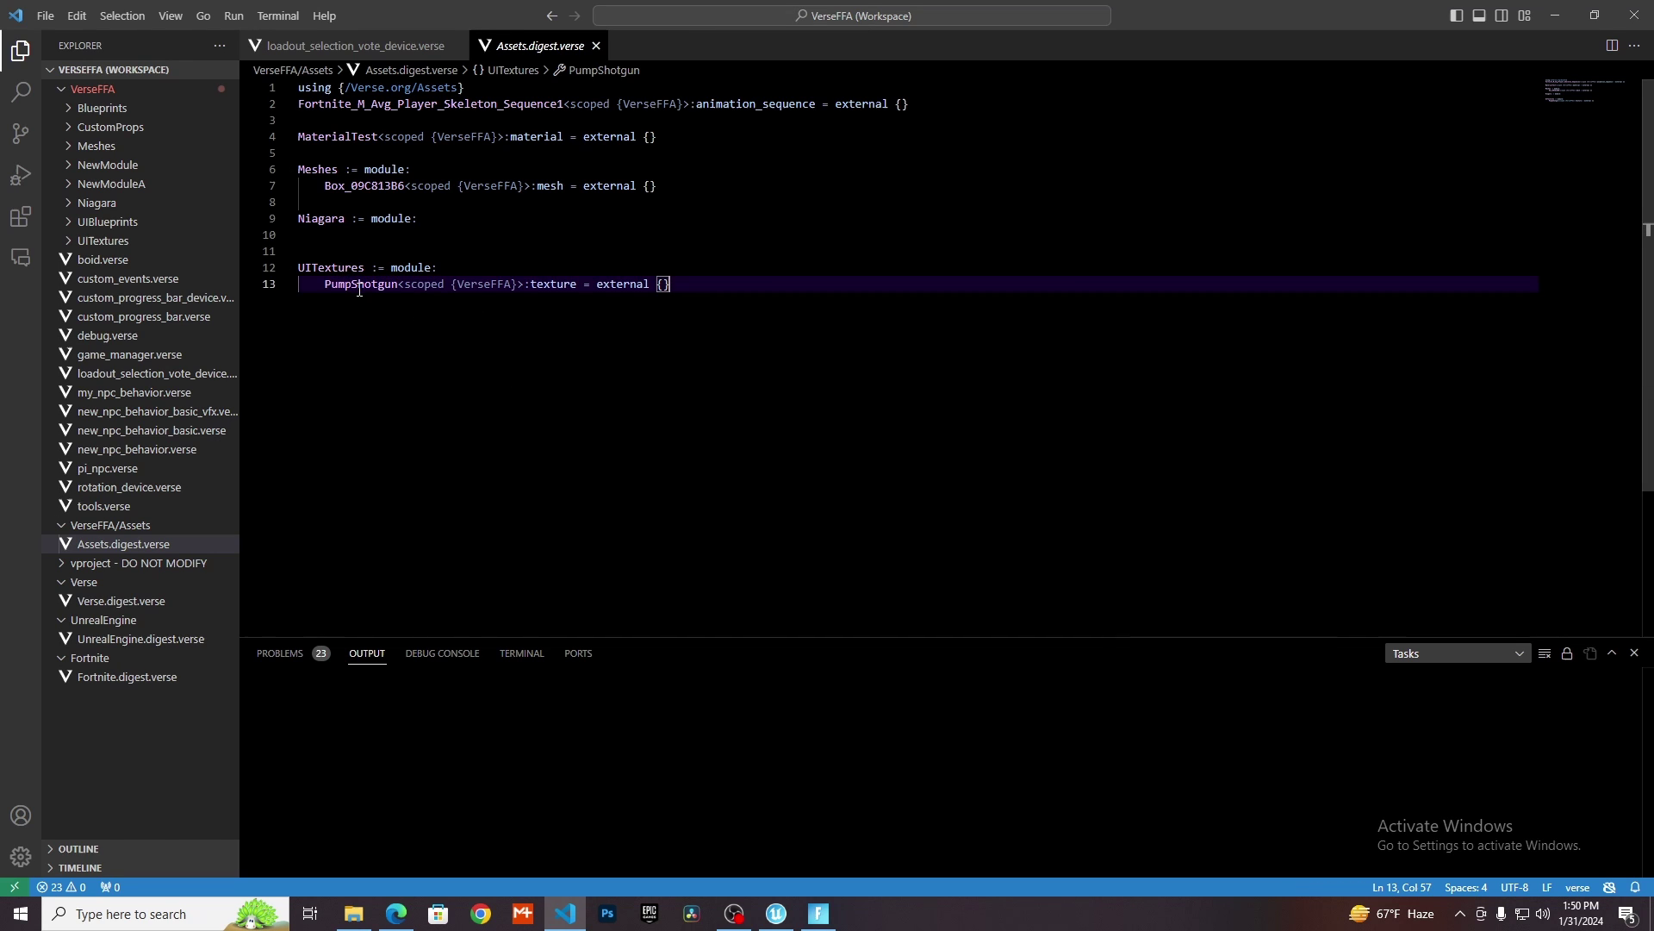
Copy the module name UITextures from Assets.digest.verse.
drag(299, 267, 438, 269)
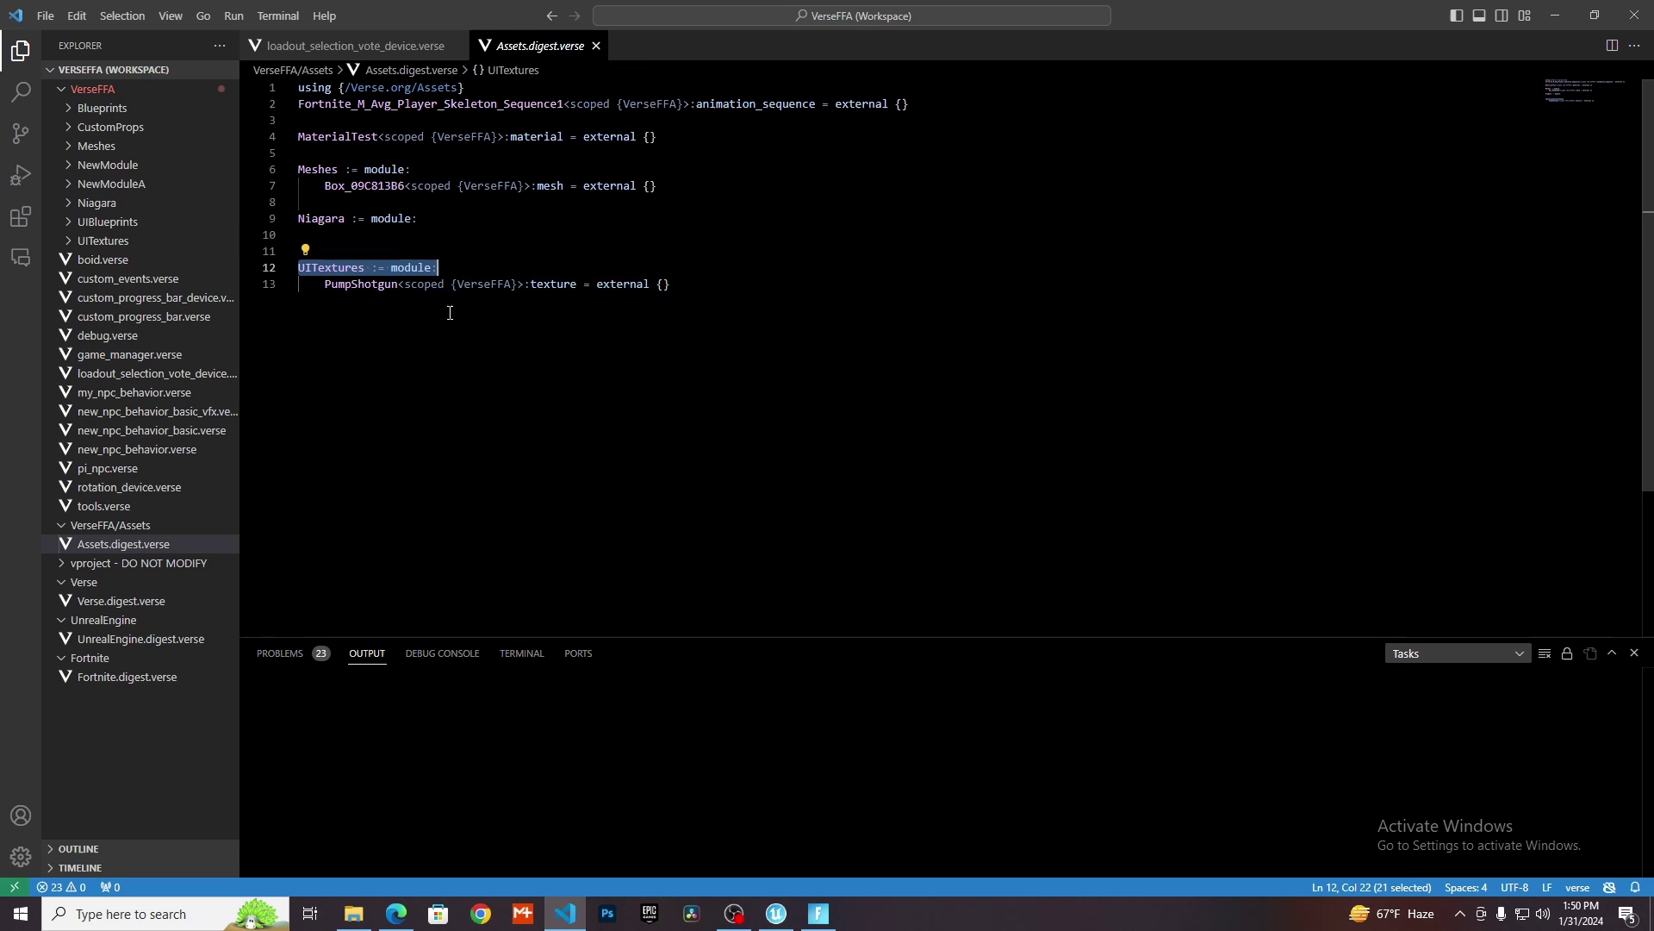
click(447, 312)
double_click(328, 269)
key(ctrl+c)
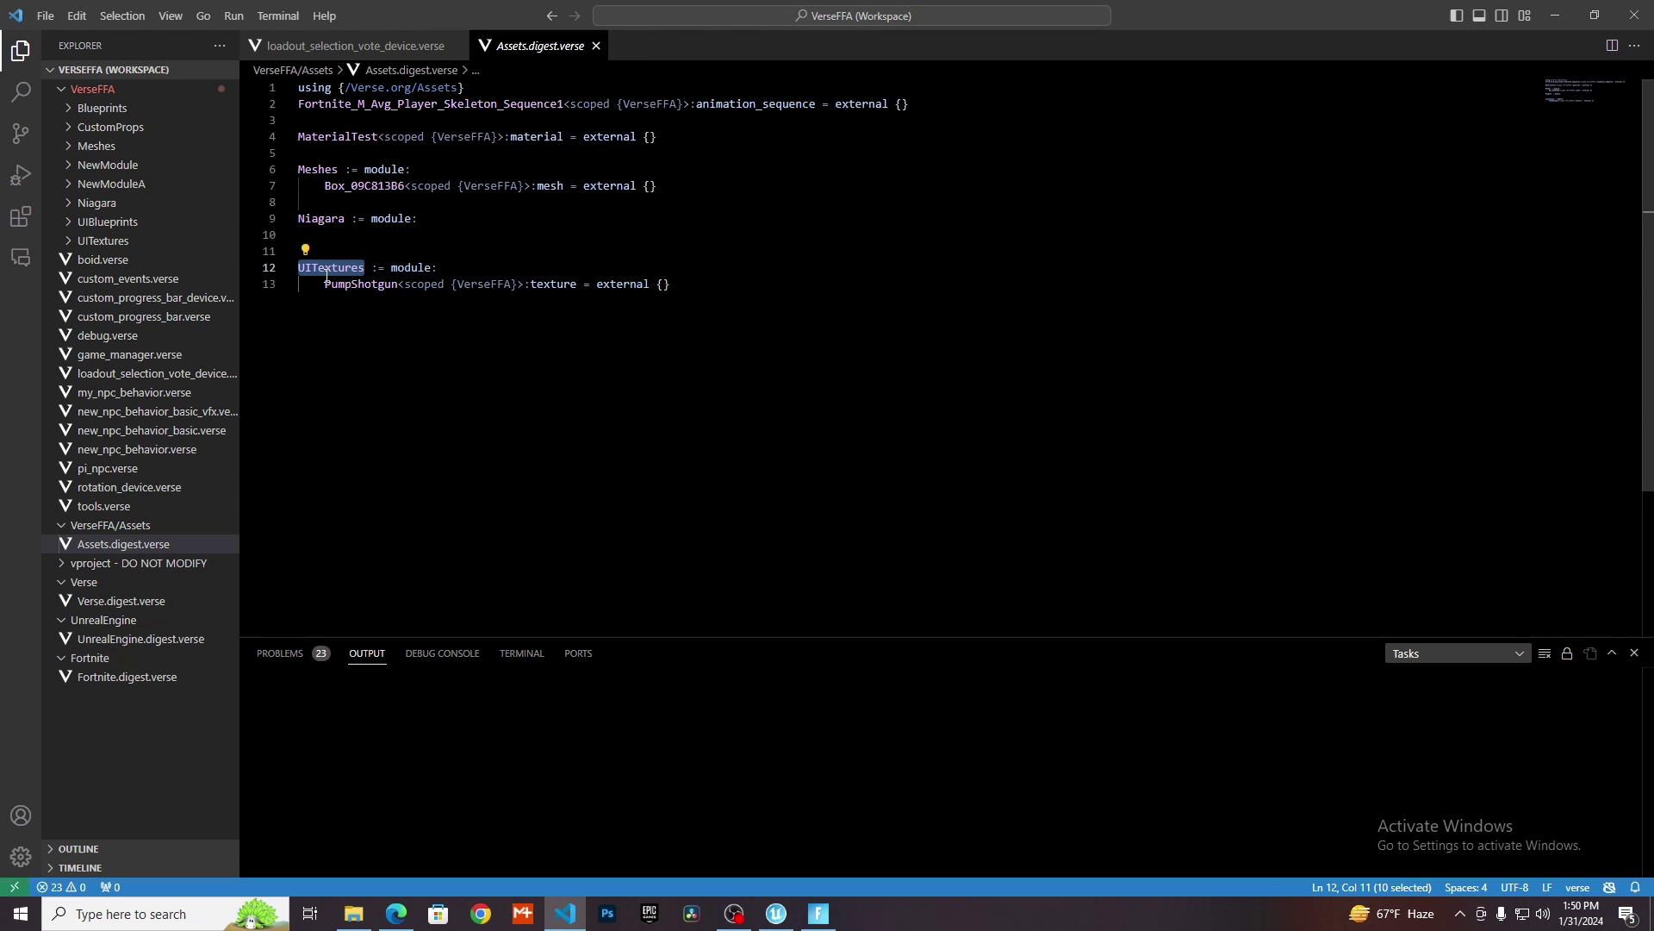
click(421, 416)
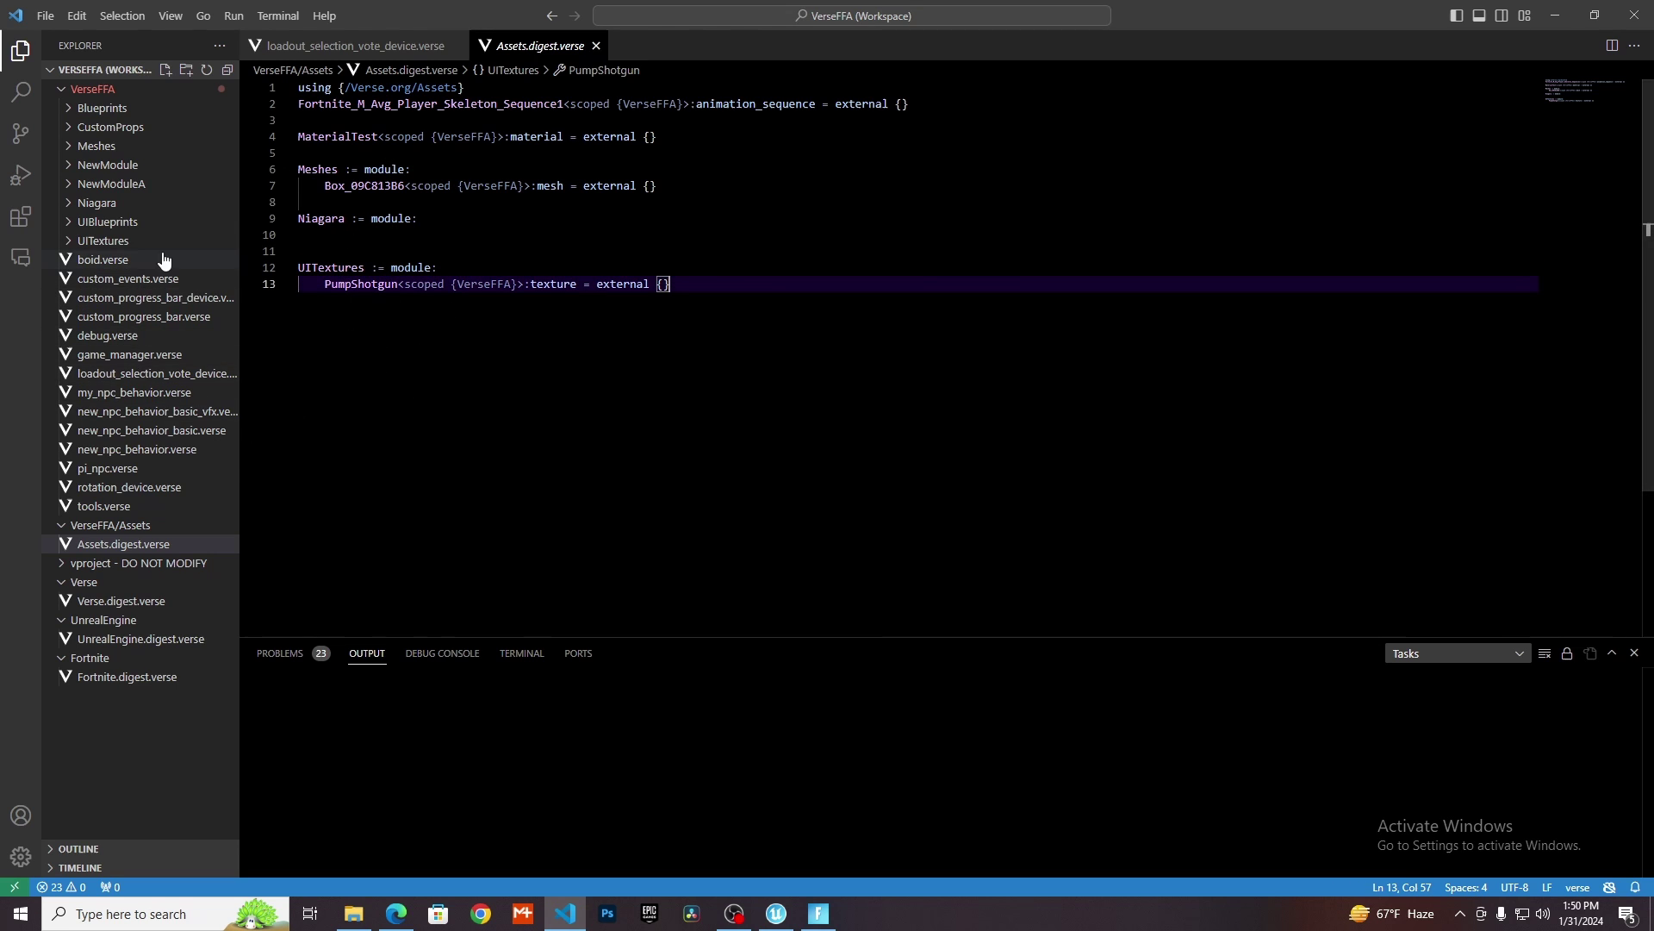
In loadout_selection_vote_device.verse, replace the first TexturePath placeholder in the Textures array with UITextures, indented as an array entry.
click(177, 373)
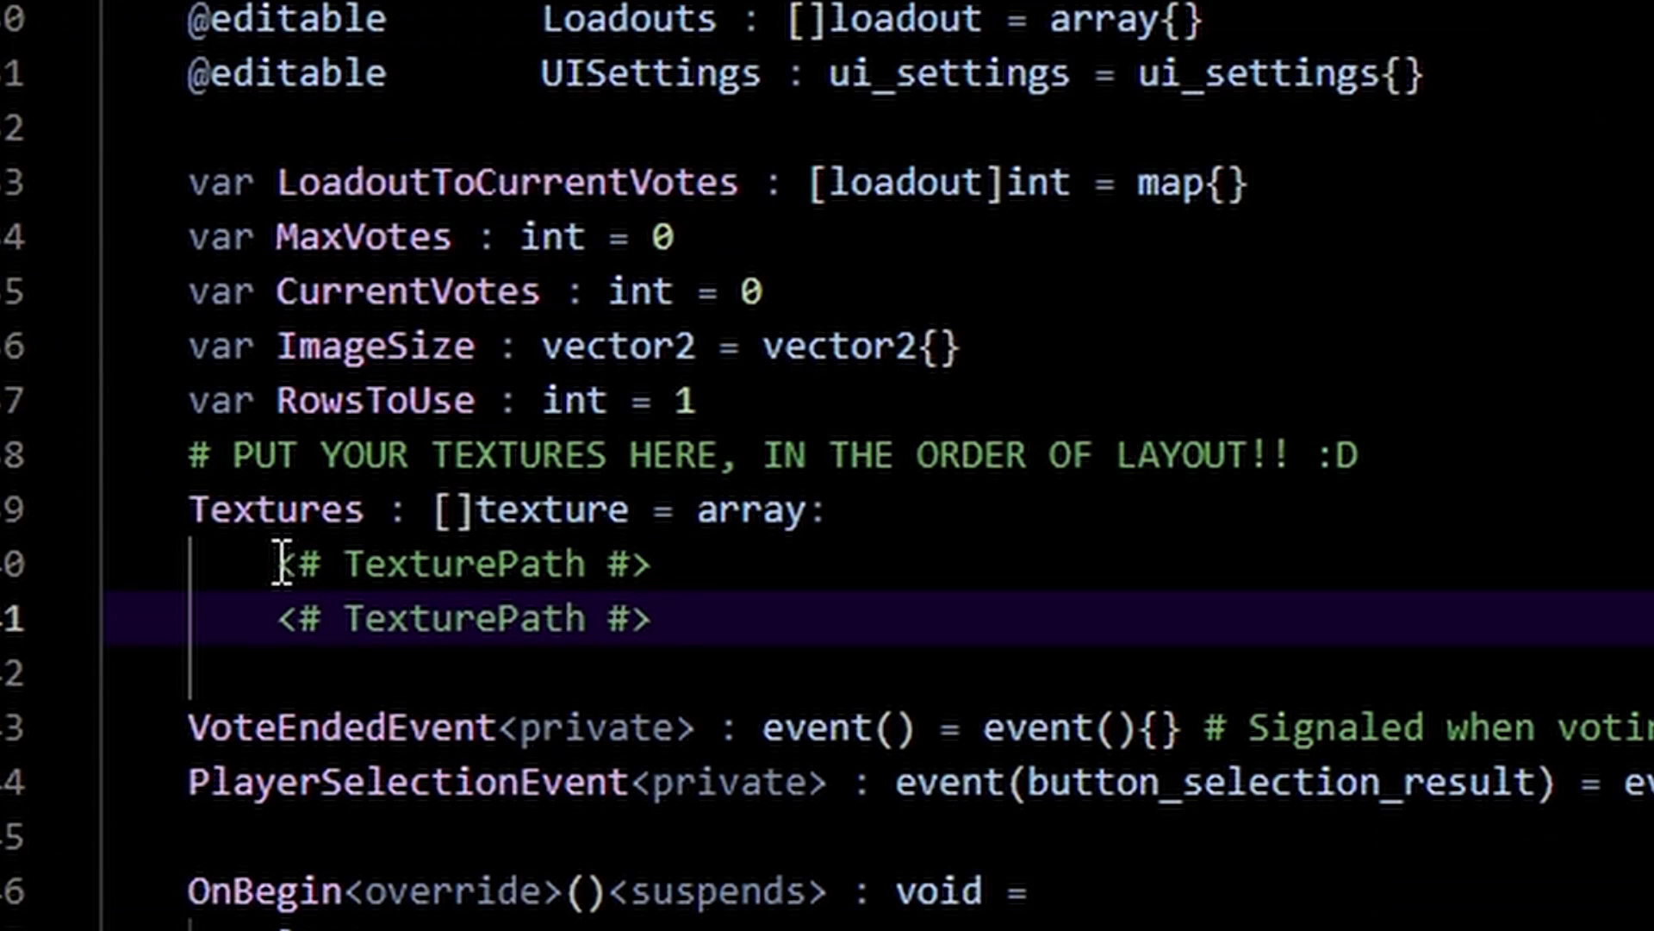
drag(353, 424, 477, 422)
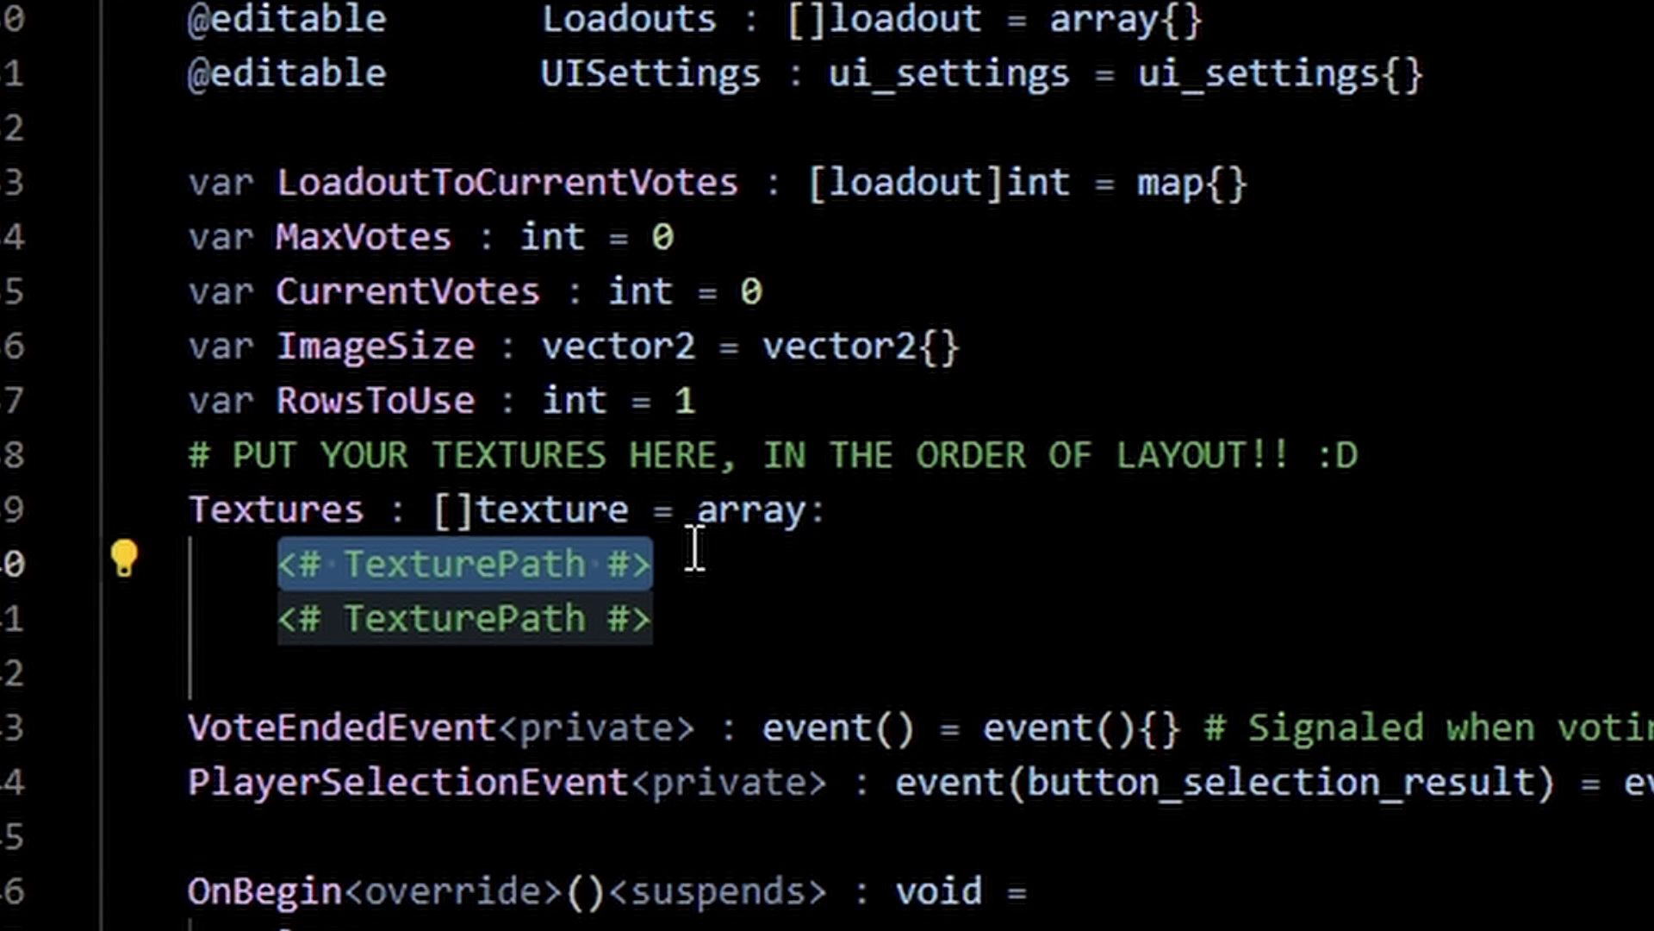
key(BackSpace)
key(Tab)
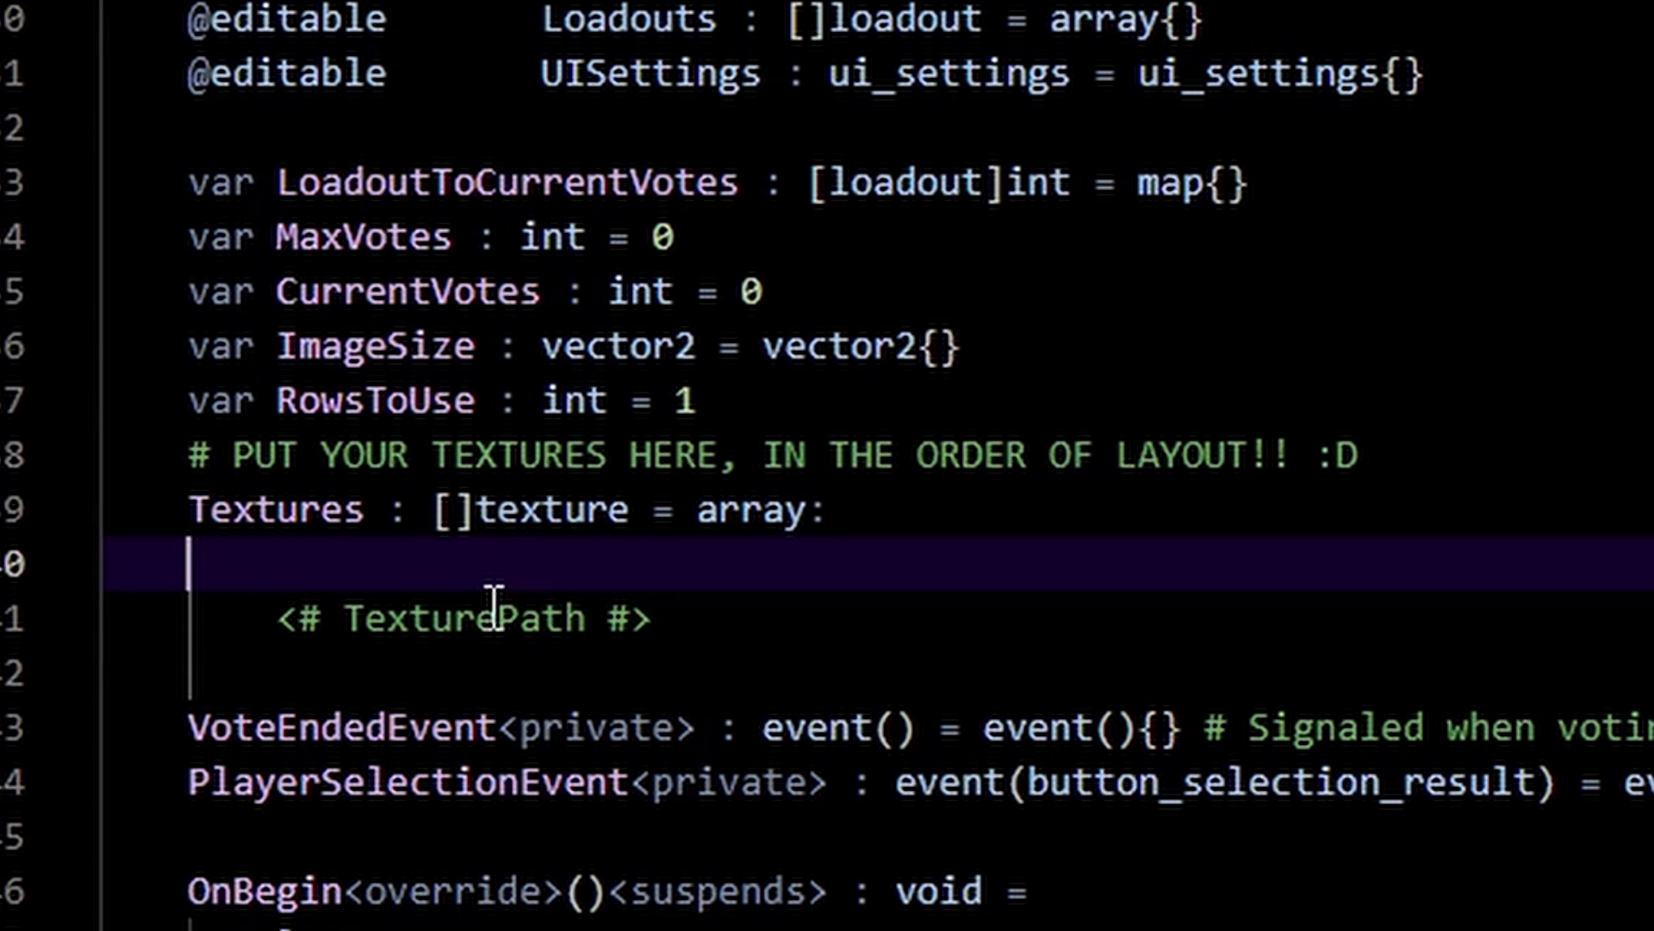
key(Tab)
key(ctrl+v)
click(287, 565)
key(BackSpace)
key(Down)
key(Down)
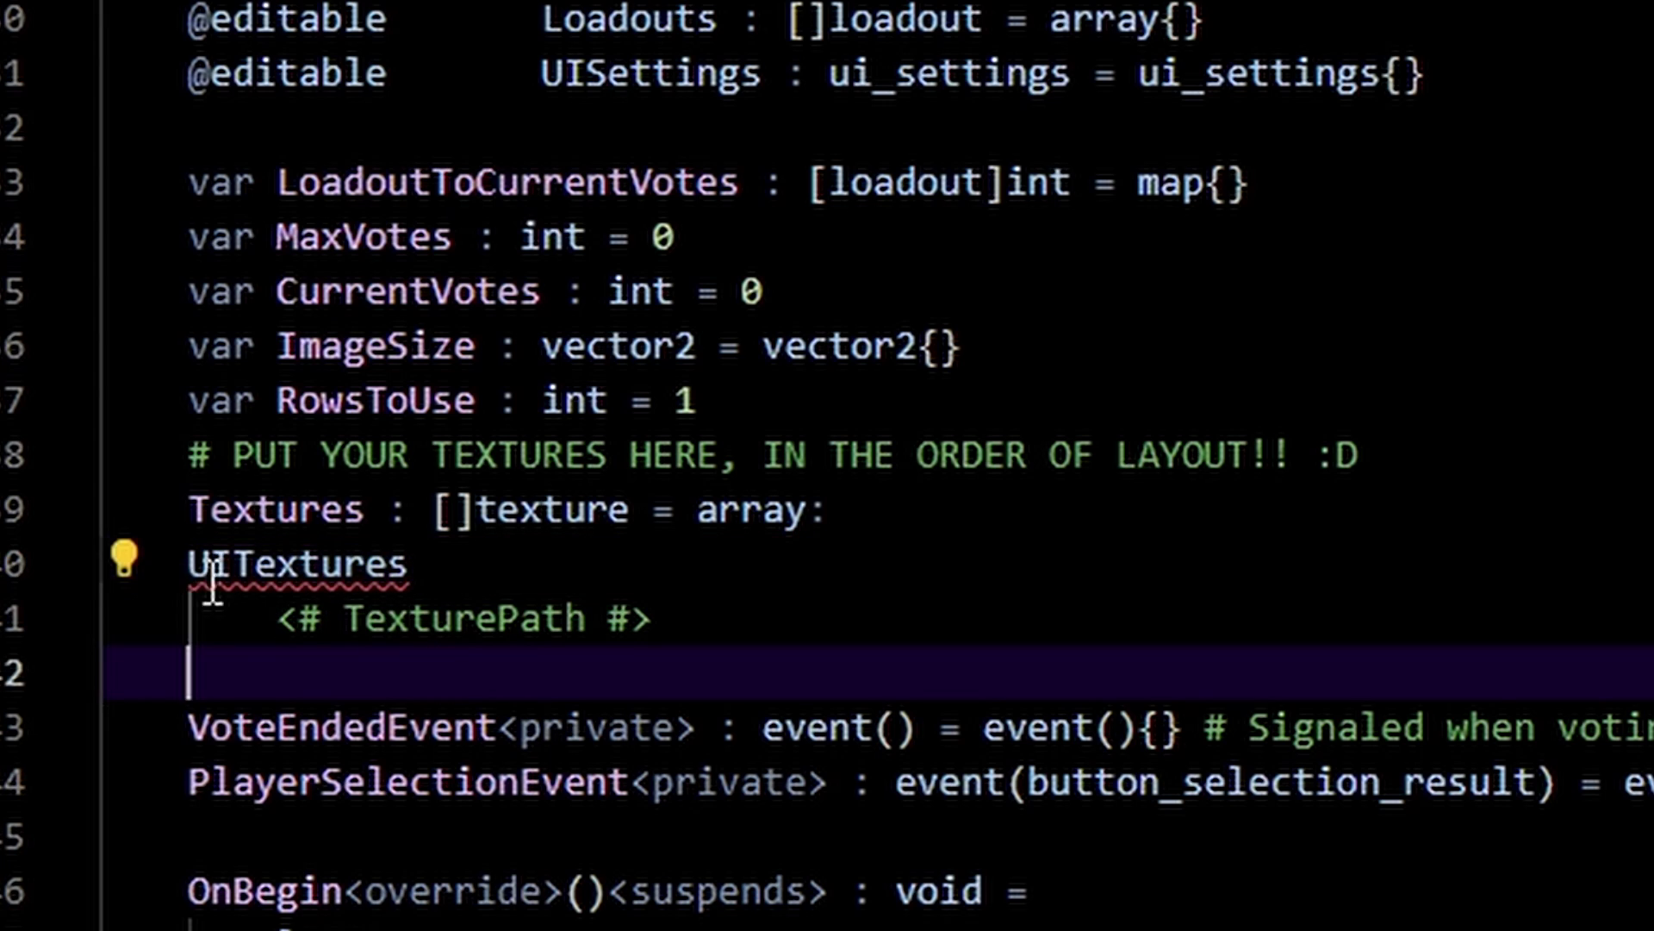
click(190, 564)
key(Tab)
Complete the first Textures array entry as UITextures.PumpShotgun.
drag(500, 561, 653, 560)
drag(584, 509, 208, 509)
click(522, 577)
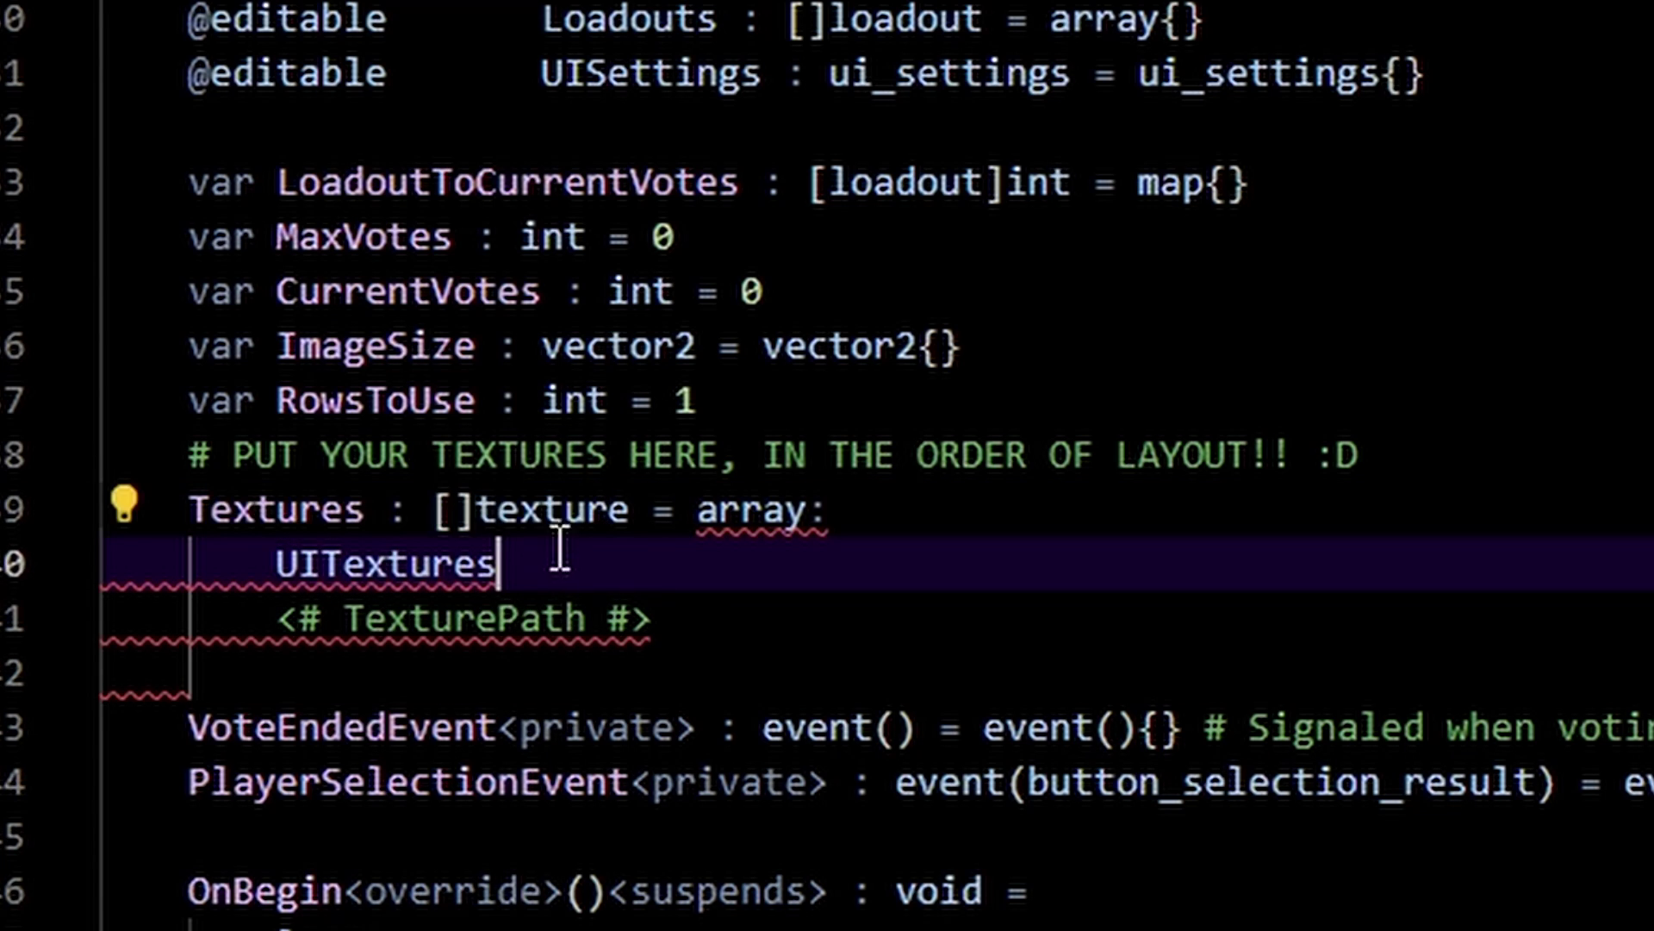
mouse_move(550, 495)
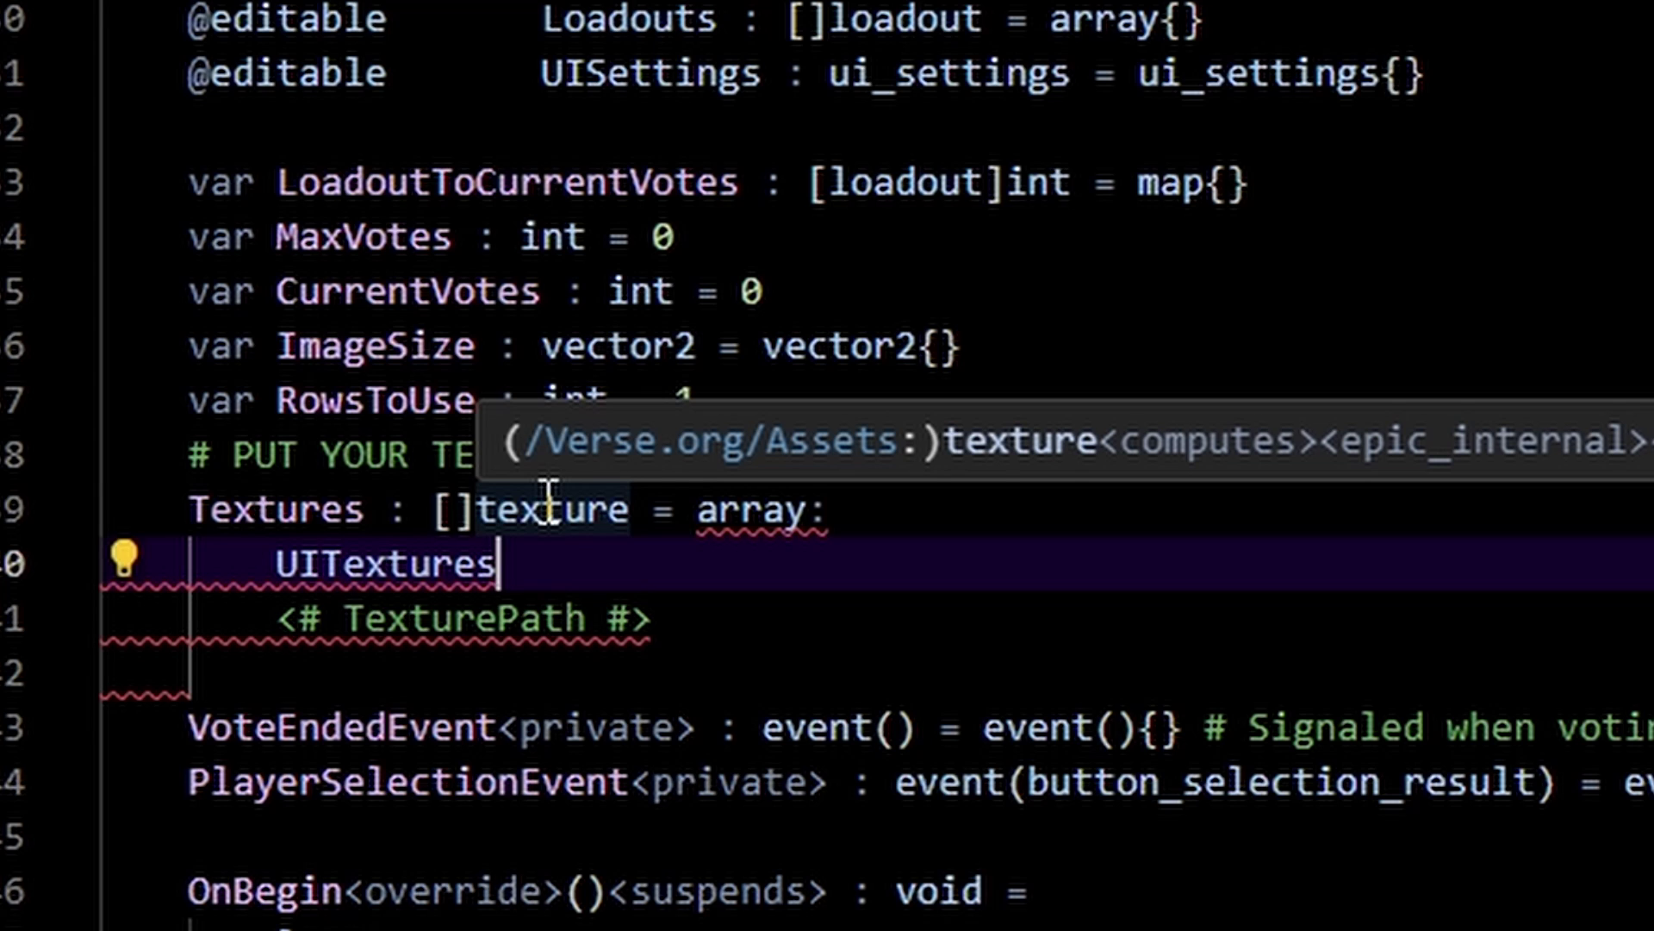
text(.PumpShotgu)
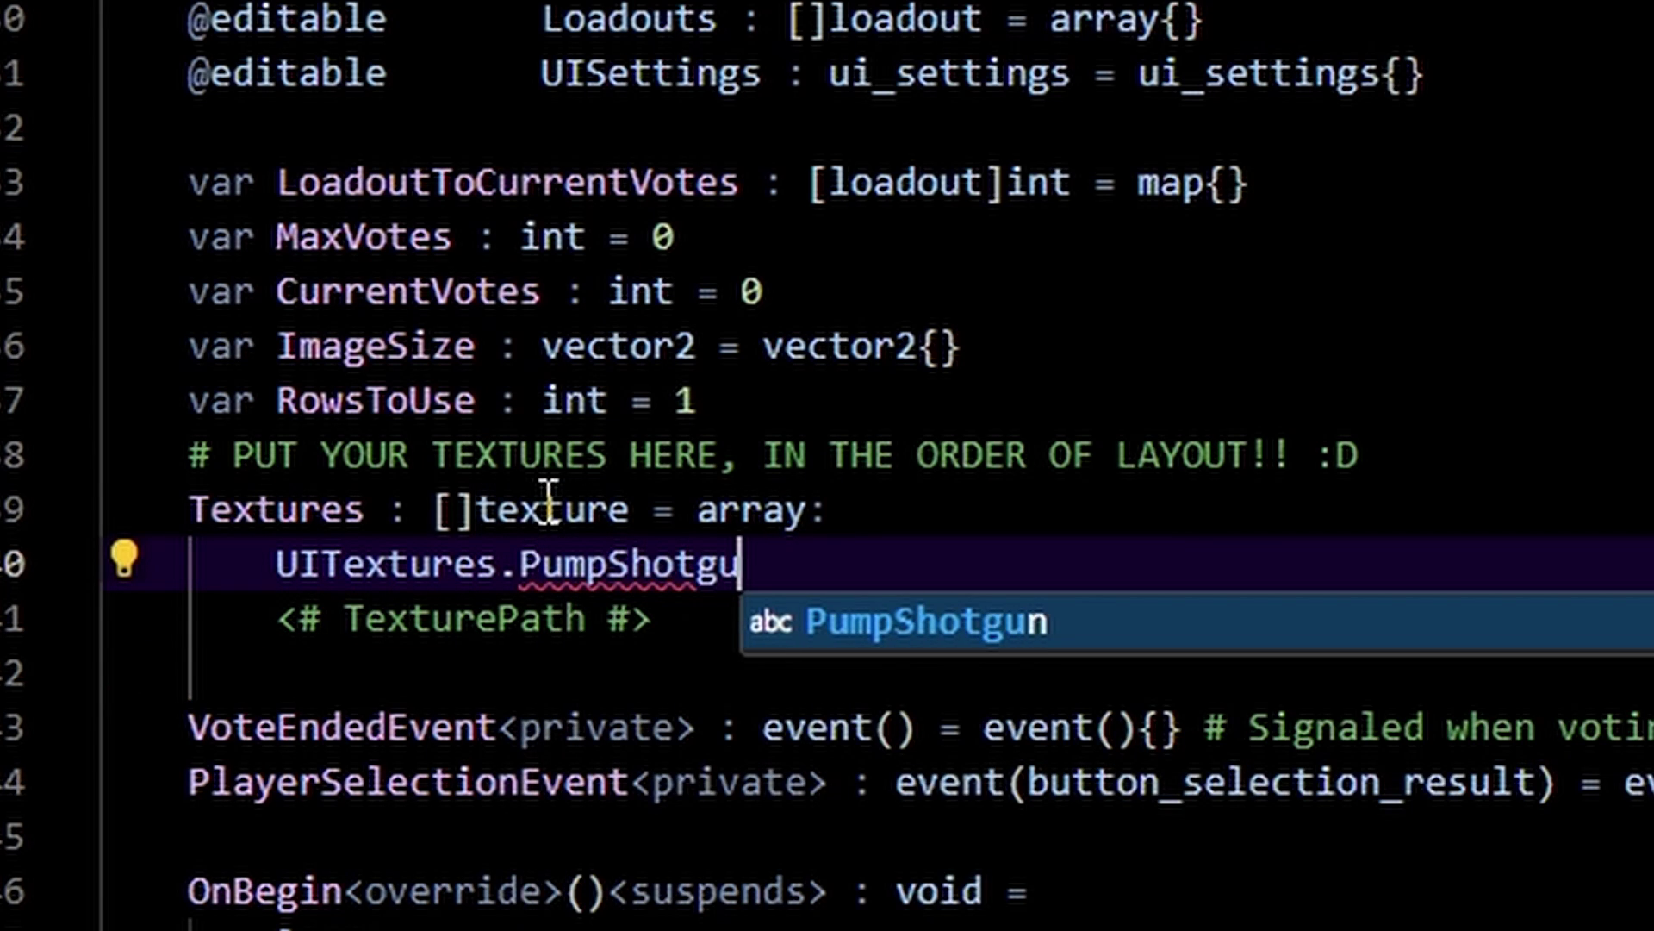
text(n)
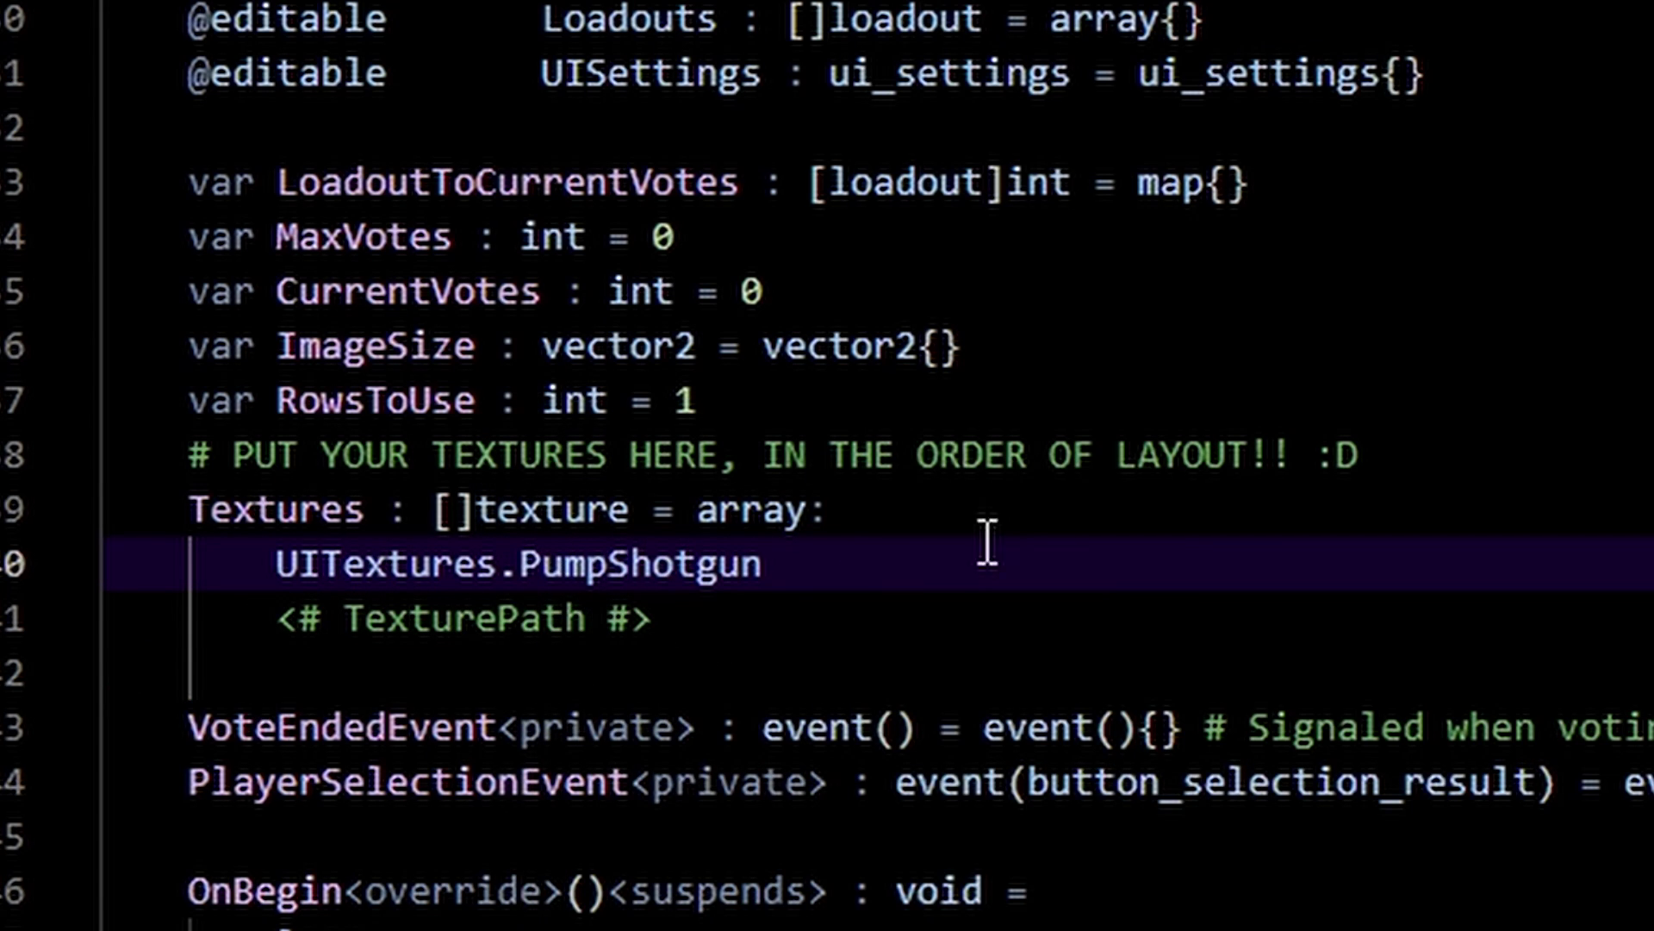
drag(281, 564, 845, 568)
click(539, 634)
click(566, 732)
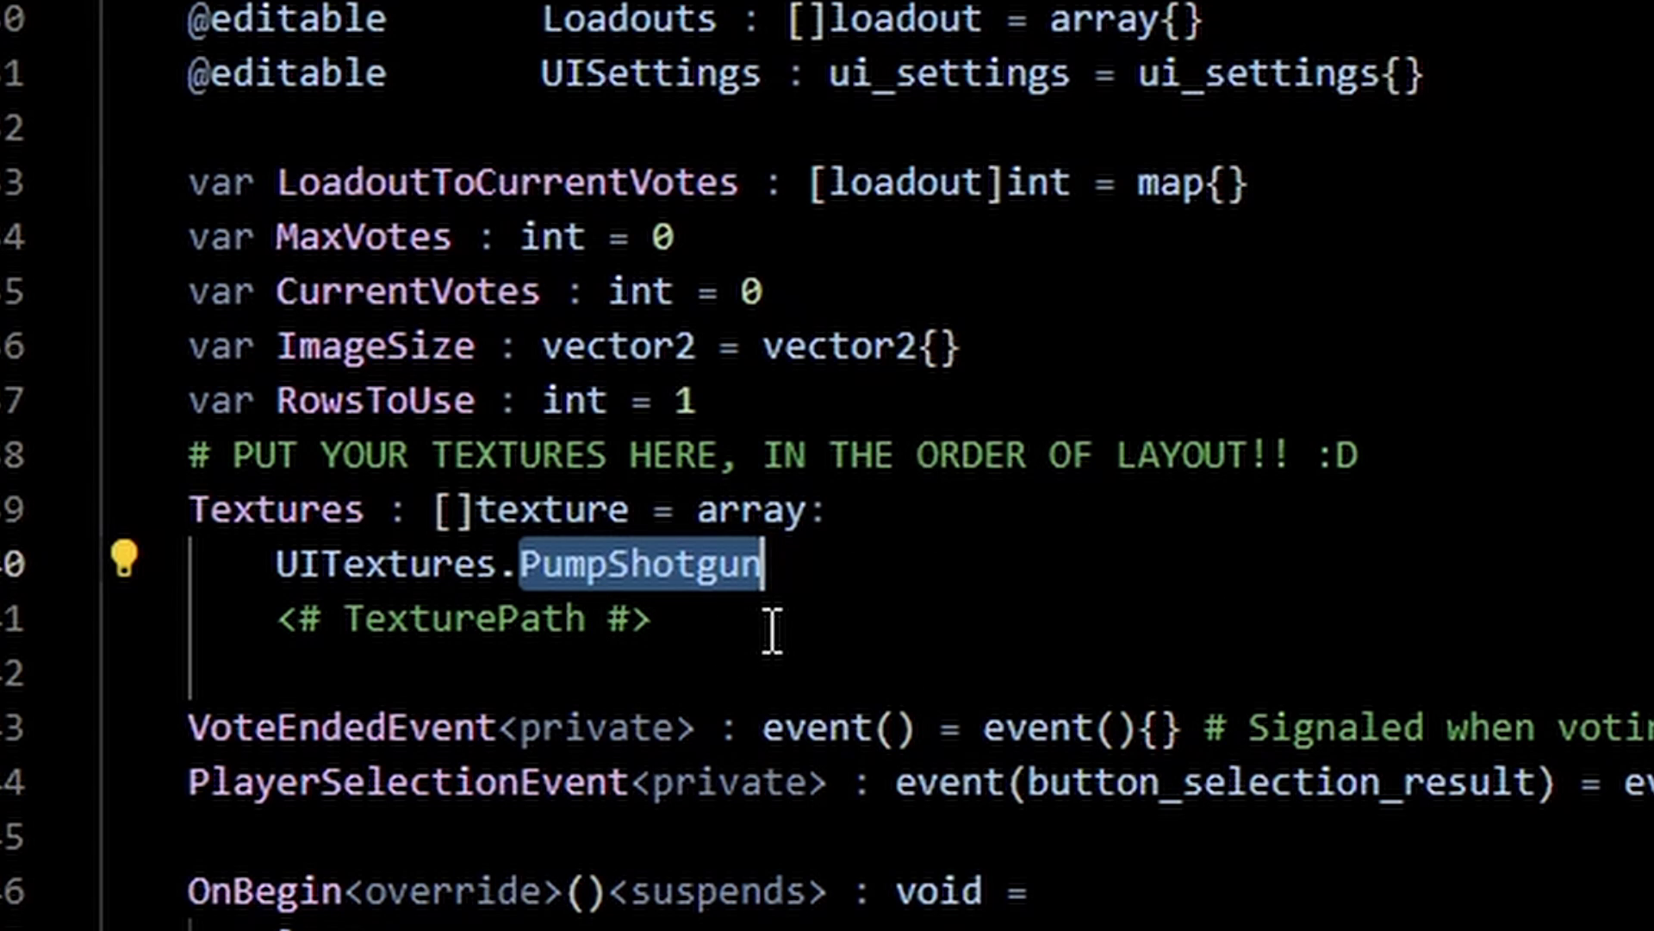
Add a second entry, UITextures.PumpShotgun, on a new line below the first in the Textures array.
click(834, 585)
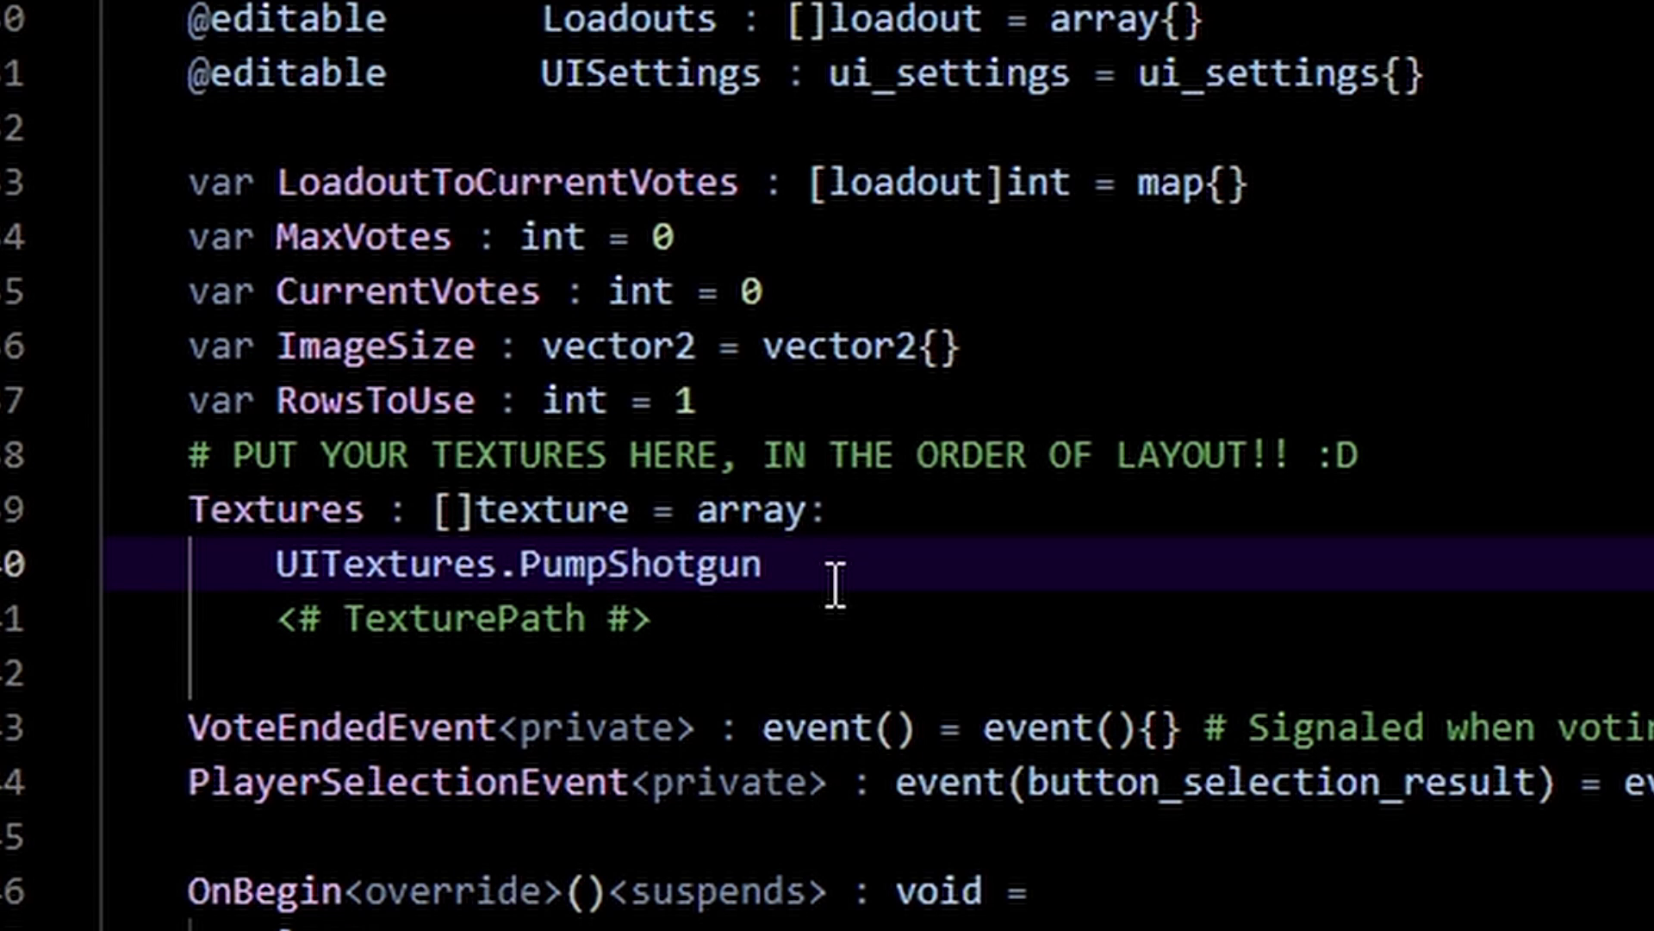
key(Return)
text(UI)
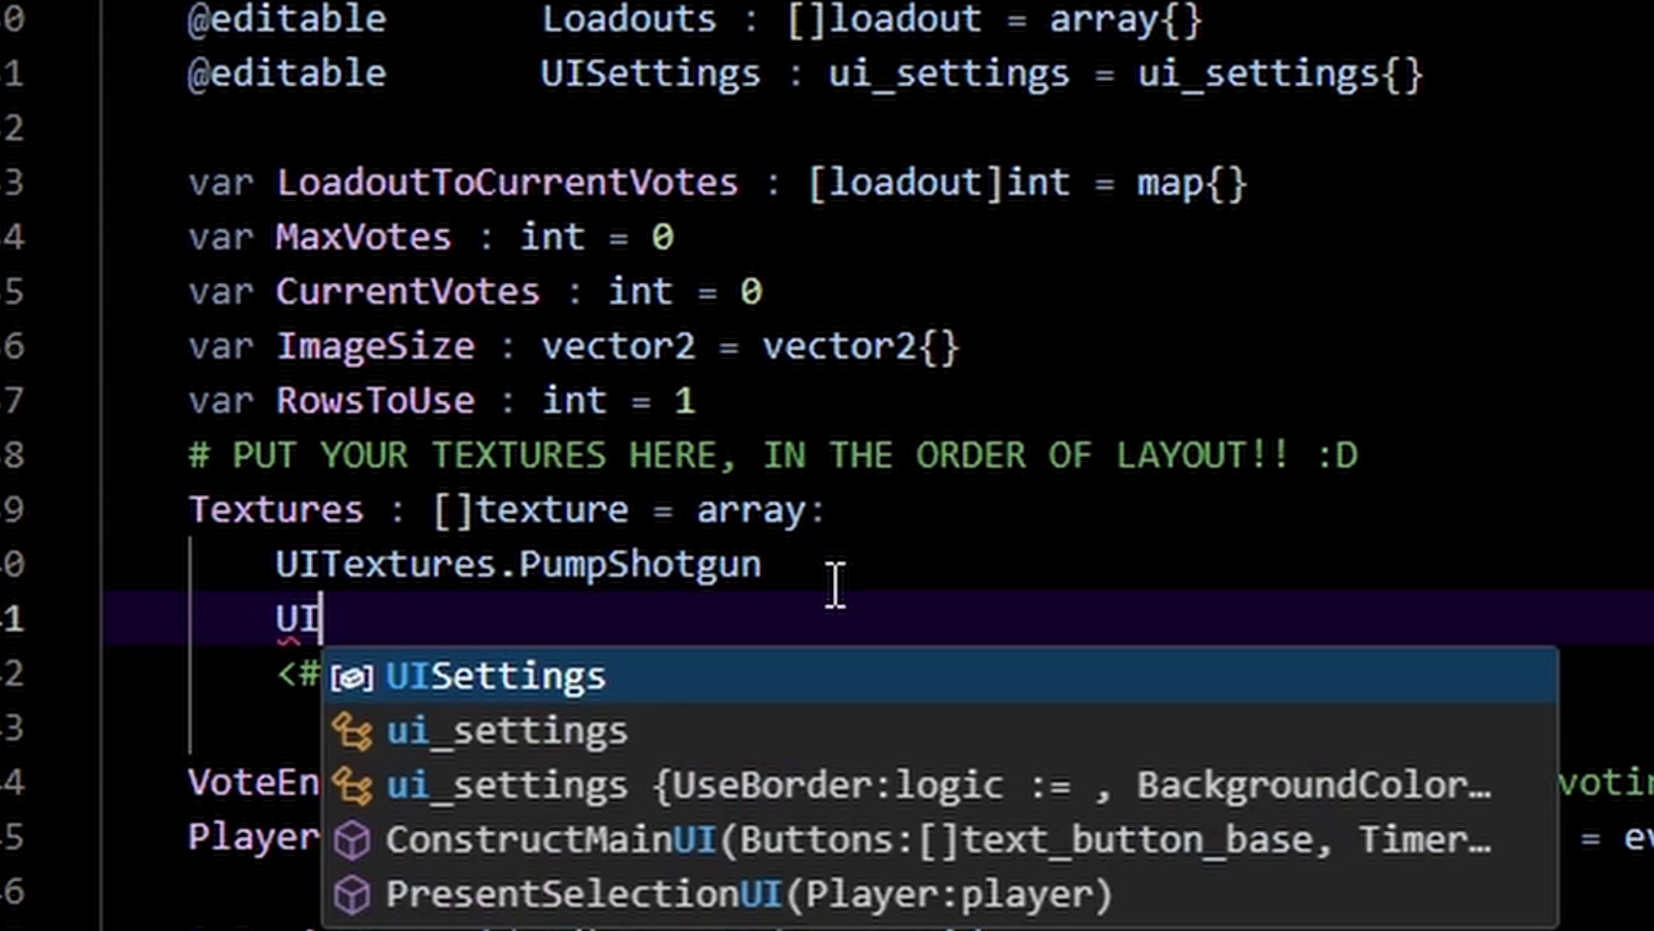
text(Textures.PUmp)
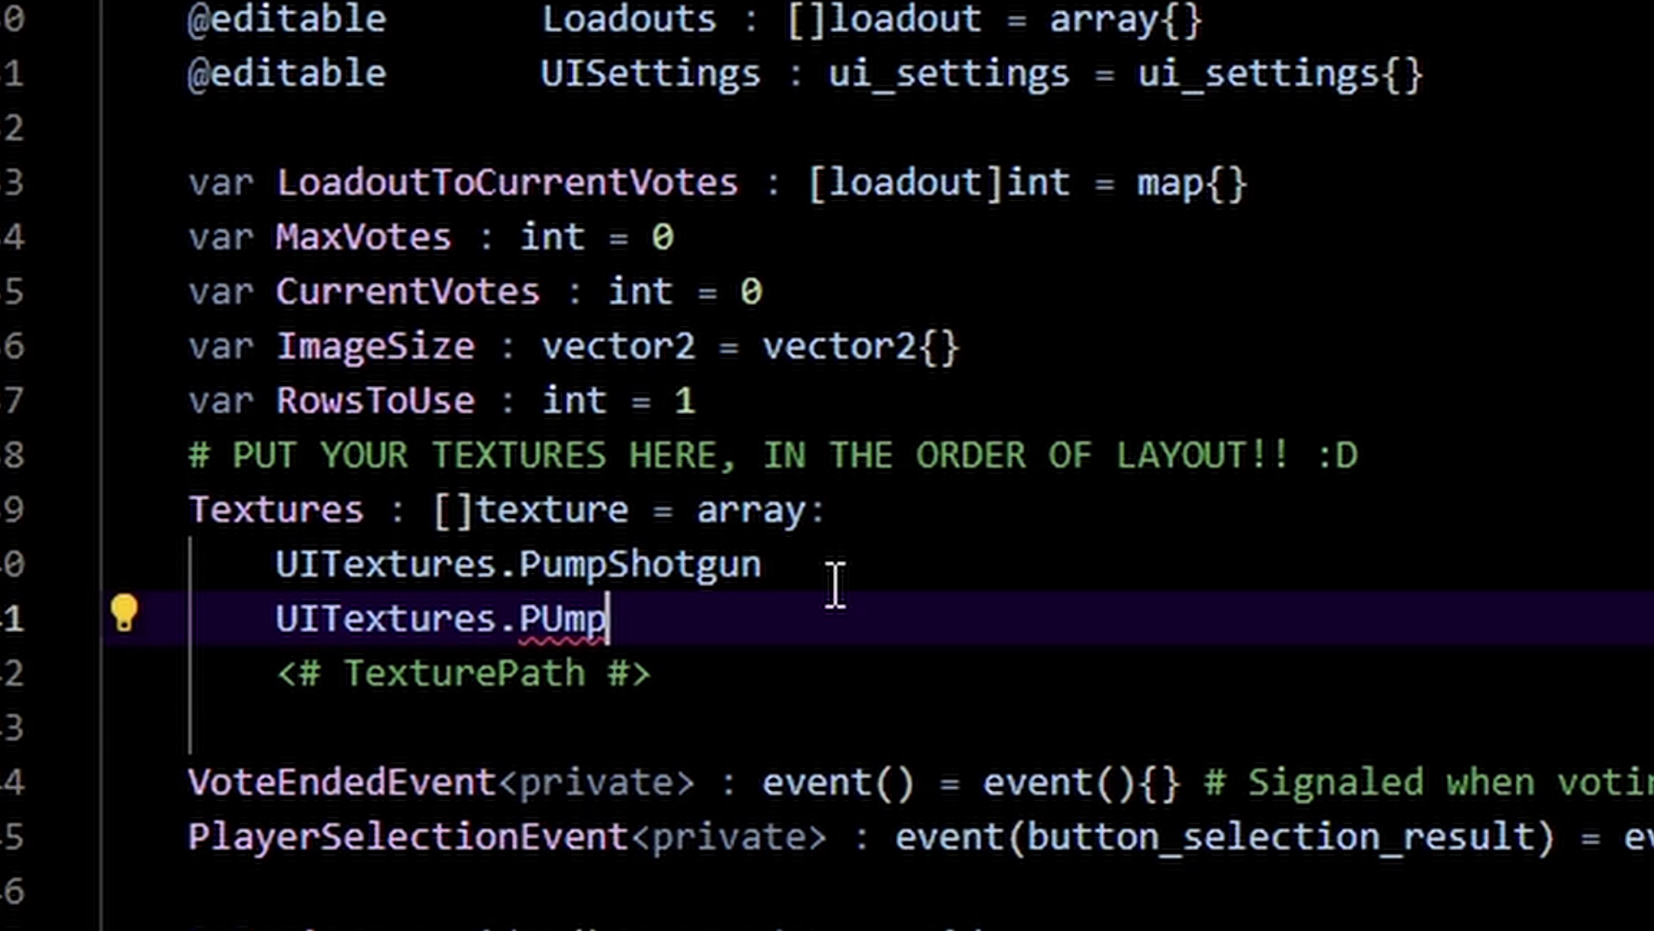
key(ctrl+space)
key(Tab)
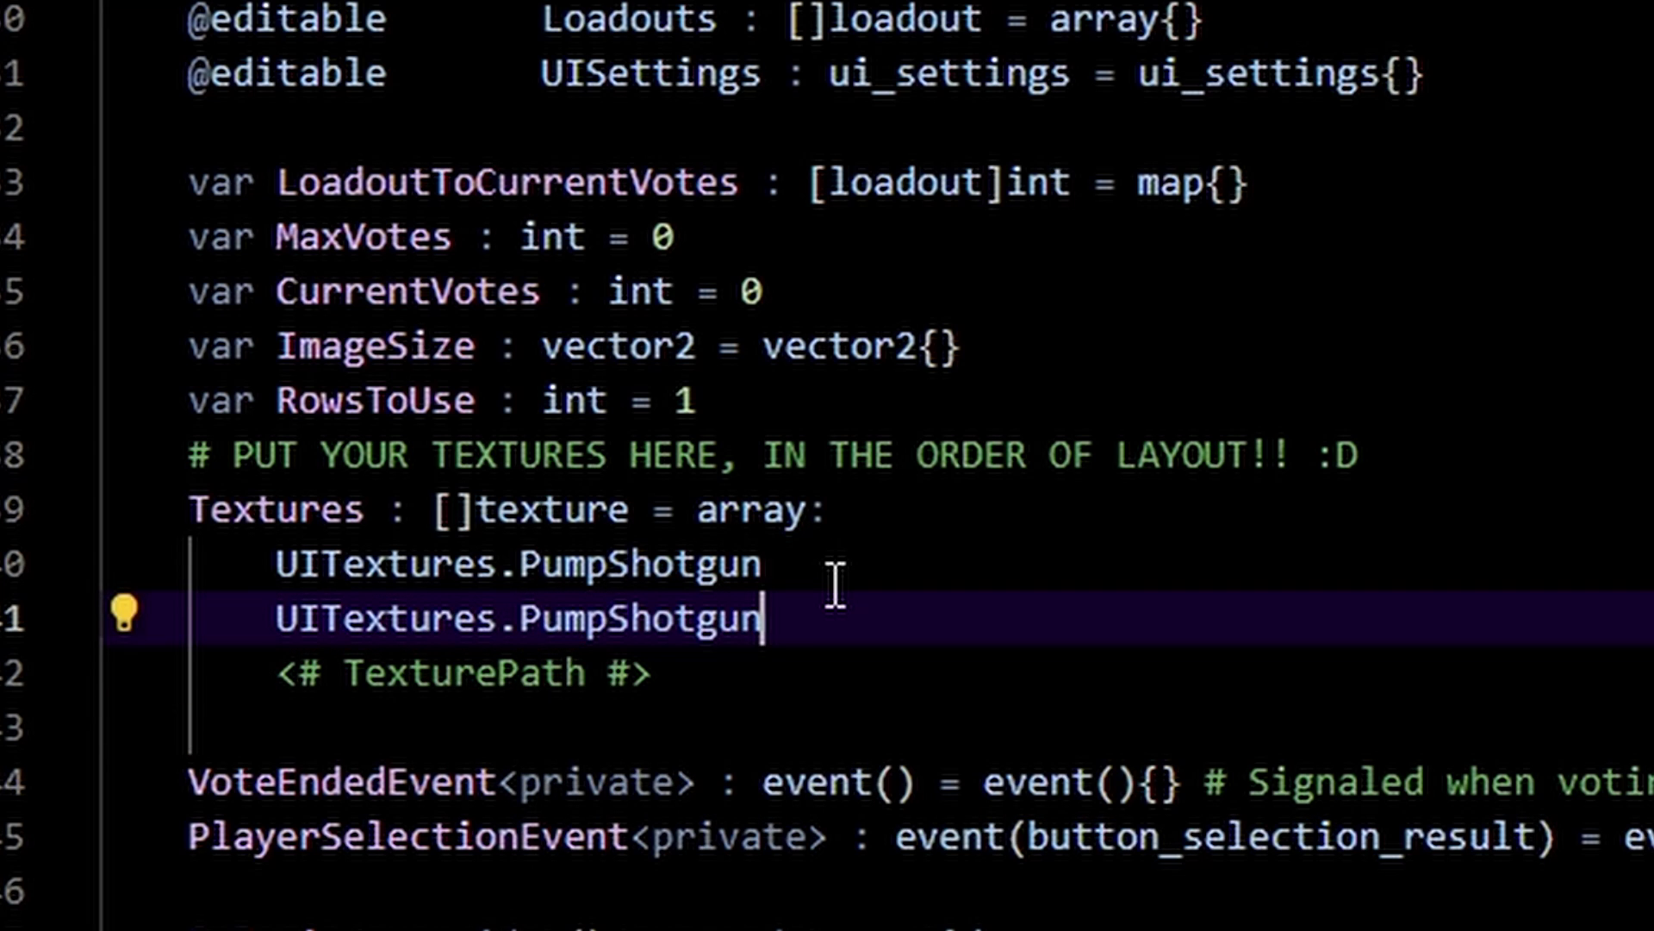
Delete the remaining TexturePath placeholder from the Textures array and review the two texture entries.
drag(721, 659, 276, 672)
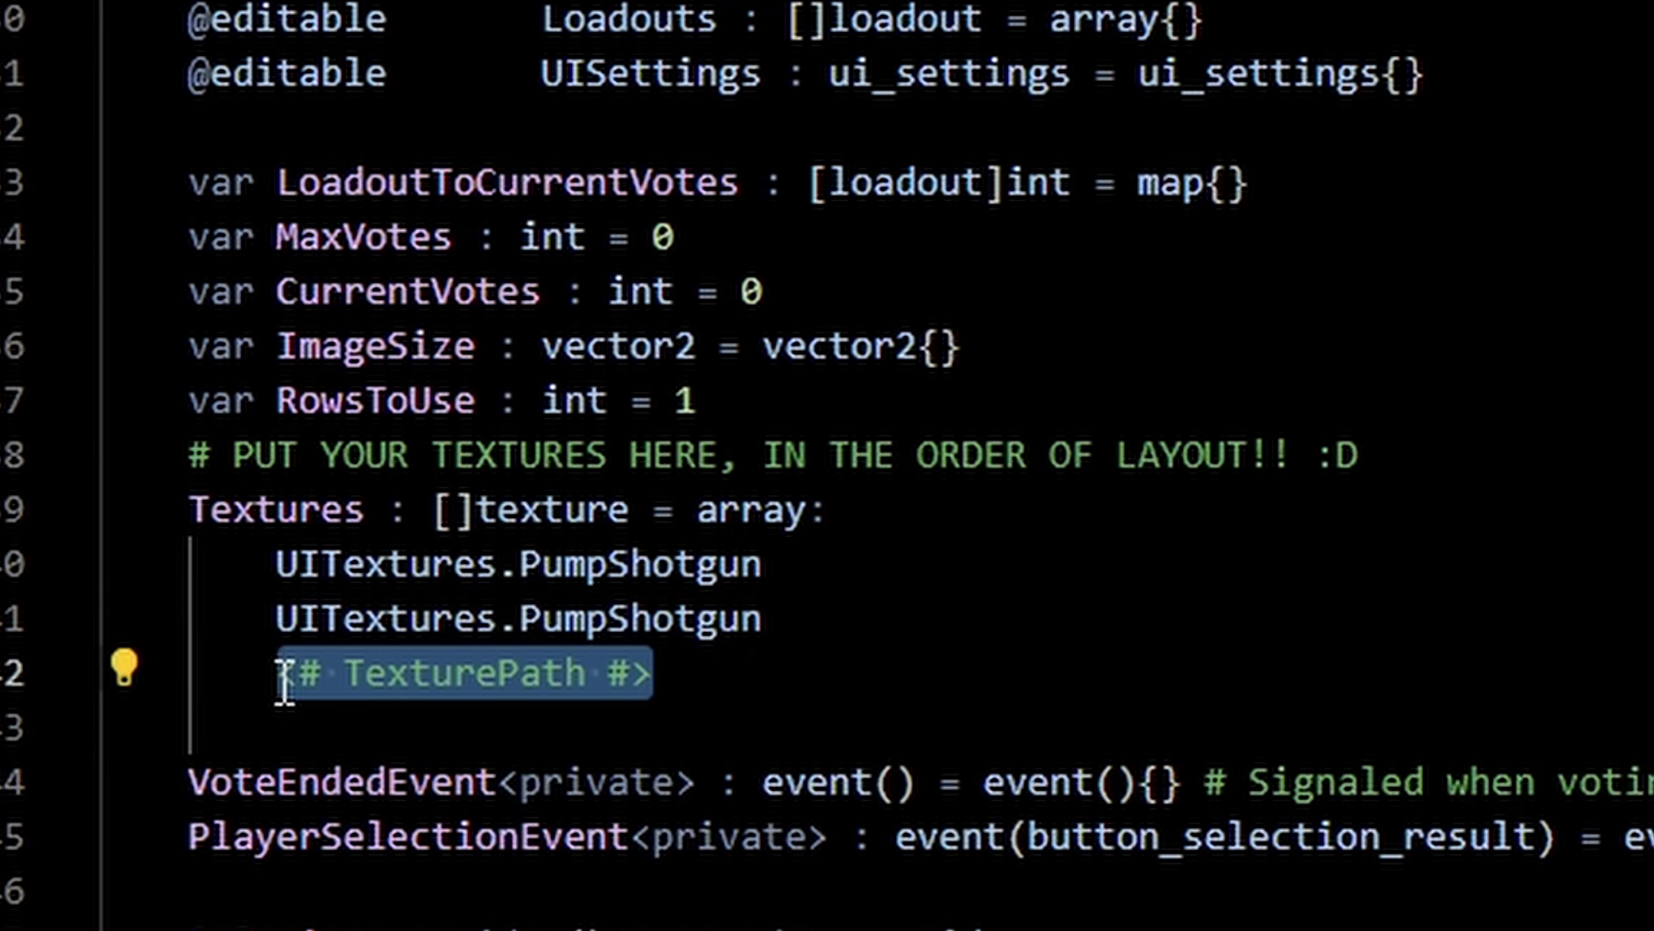
click(695, 701)
drag(694, 679, 295, 706)
key(BackSpace)
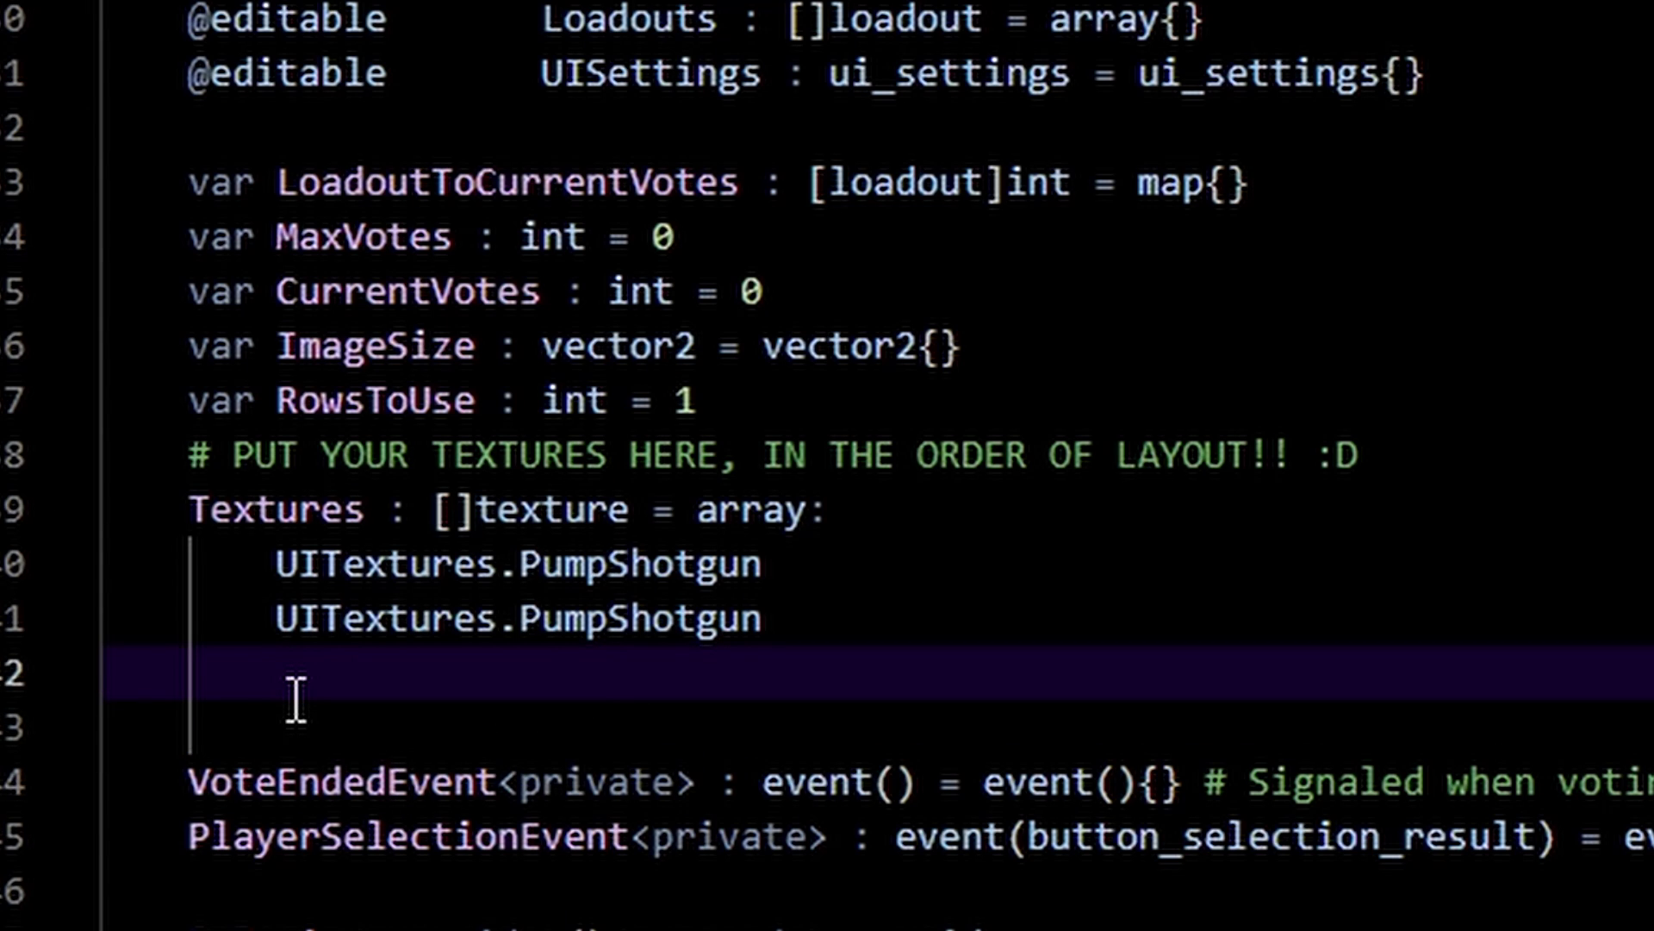
drag(275, 569, 763, 560)
drag(806, 617, 277, 616)
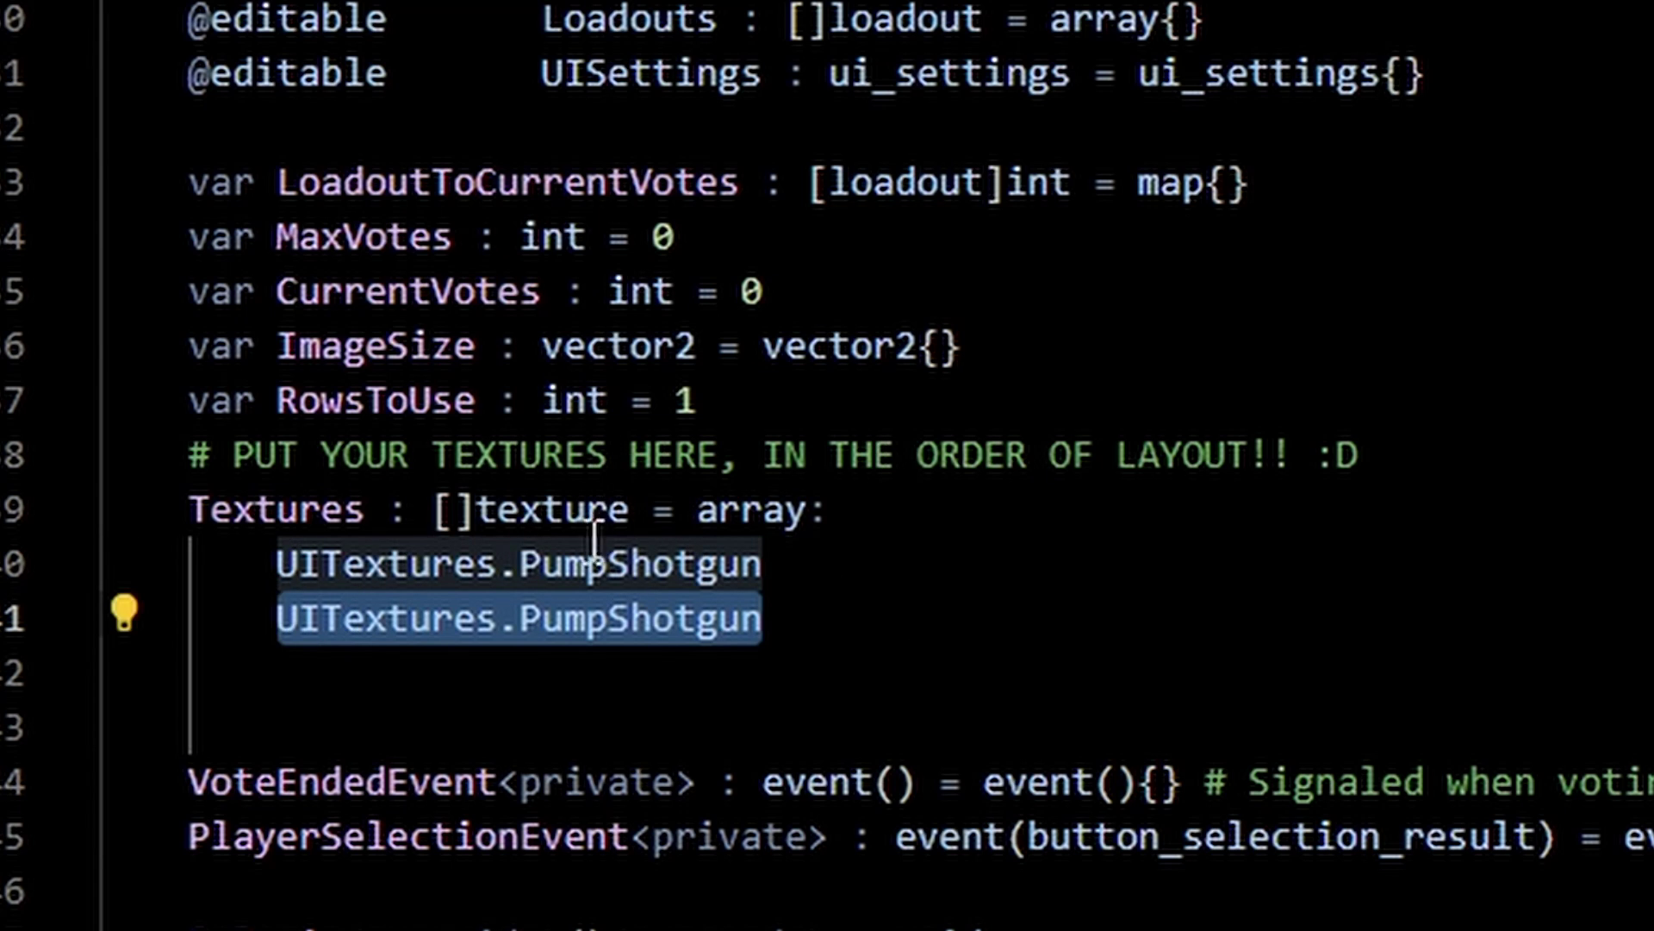
scroll(1013, 598, down, 3)
scroll(858, 560, down, 3)
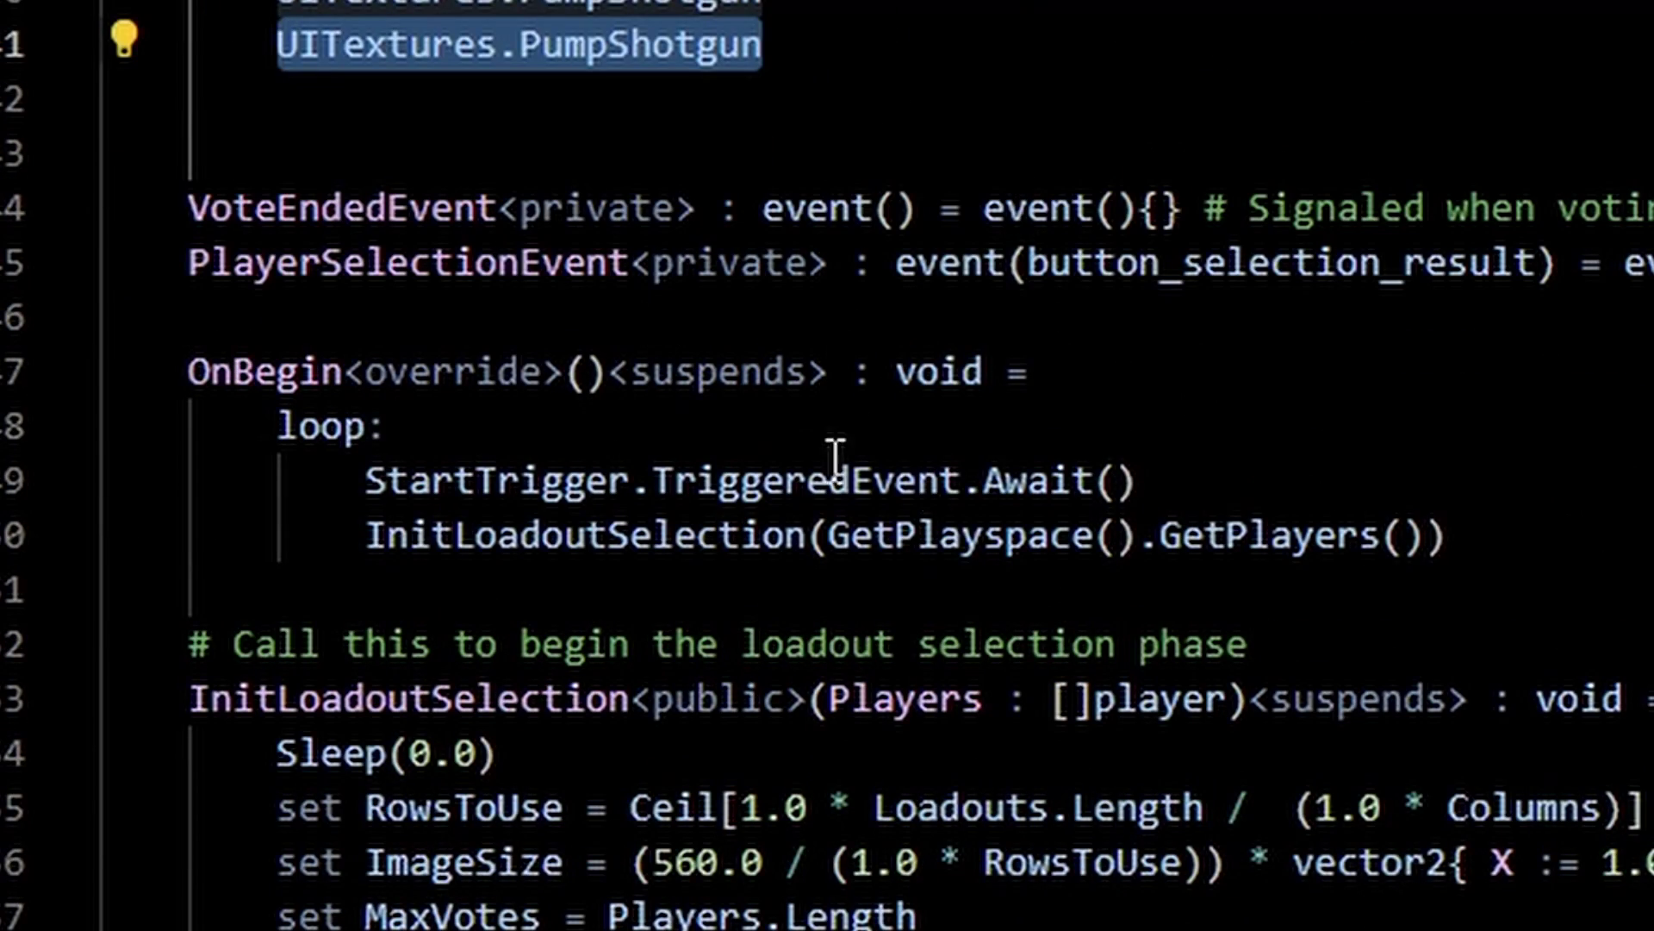
scroll(826, 468, up, 4)
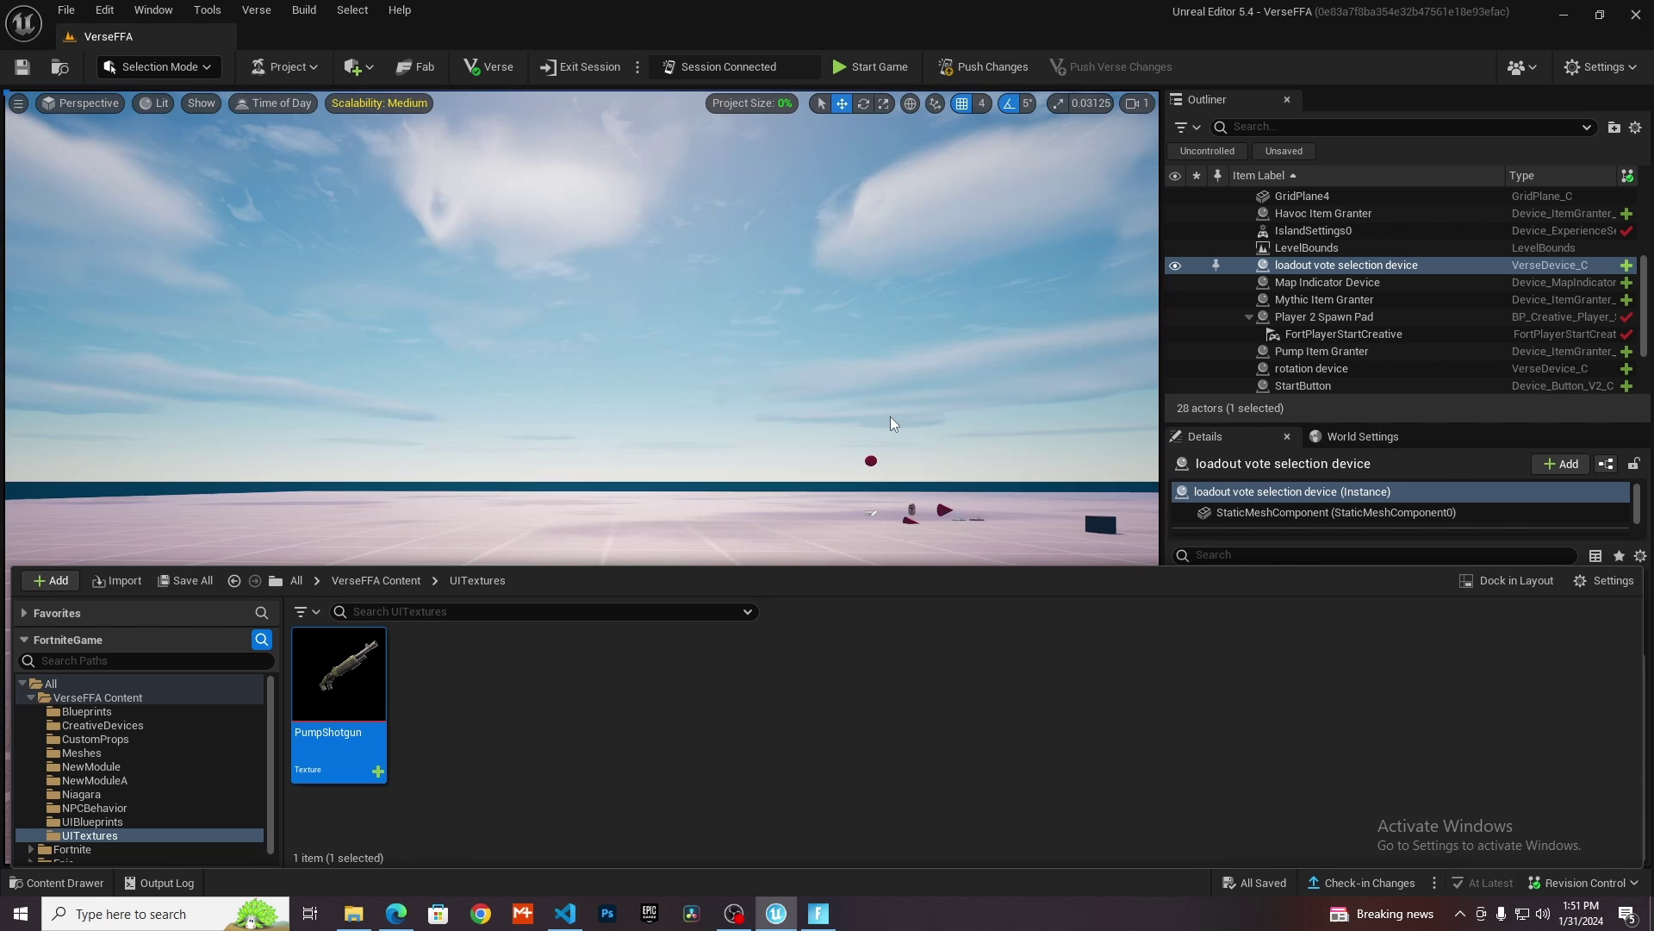
In Unreal Editor, build the Verse code with the updated texture entries.
right_drag(638, 498, 681, 466)
key(w)
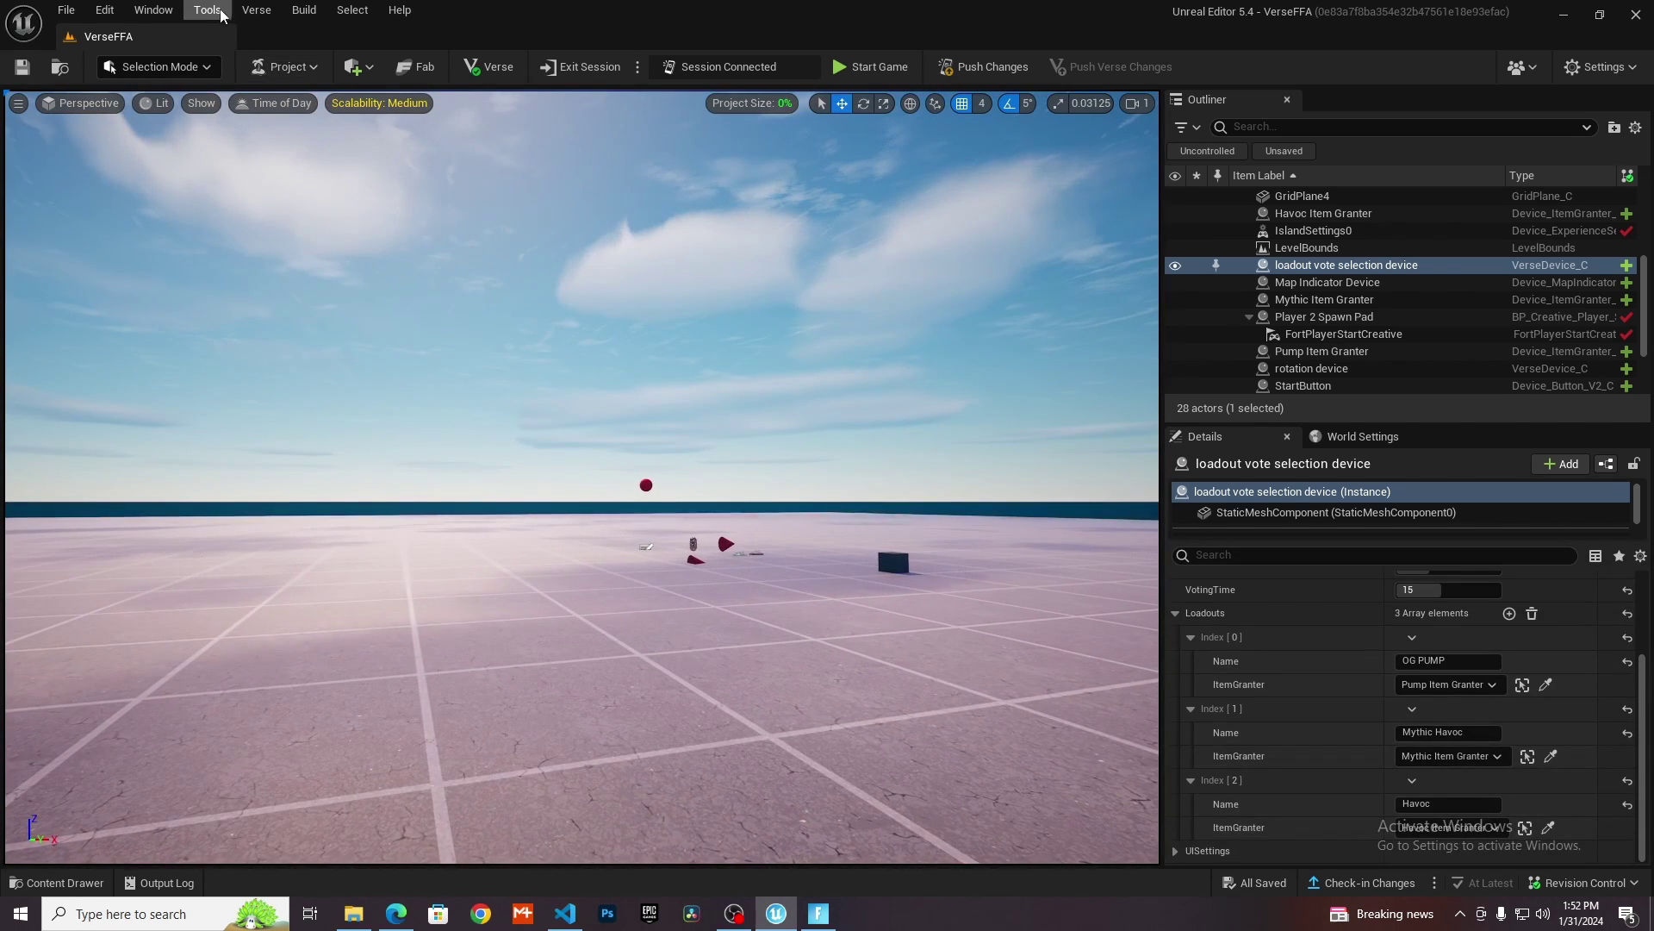
click(259, 12)
click(296, 58)
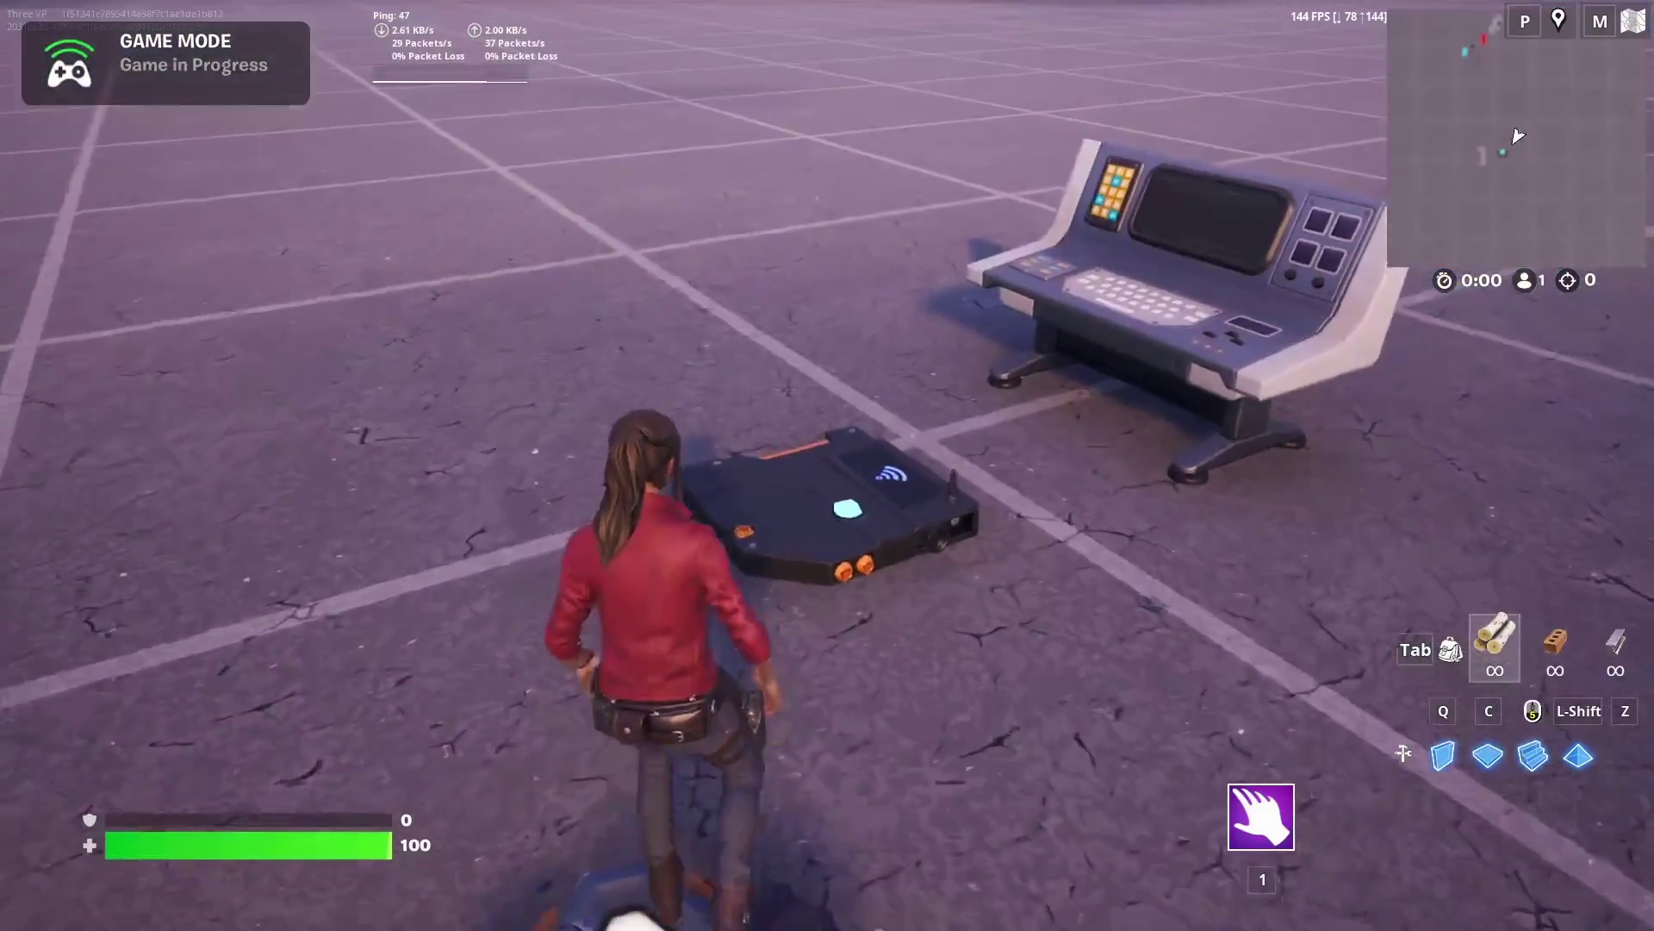
In the running Fortnite session, walk to the trigger to start the loadout vote and vote for OG PUMP.
key(w)
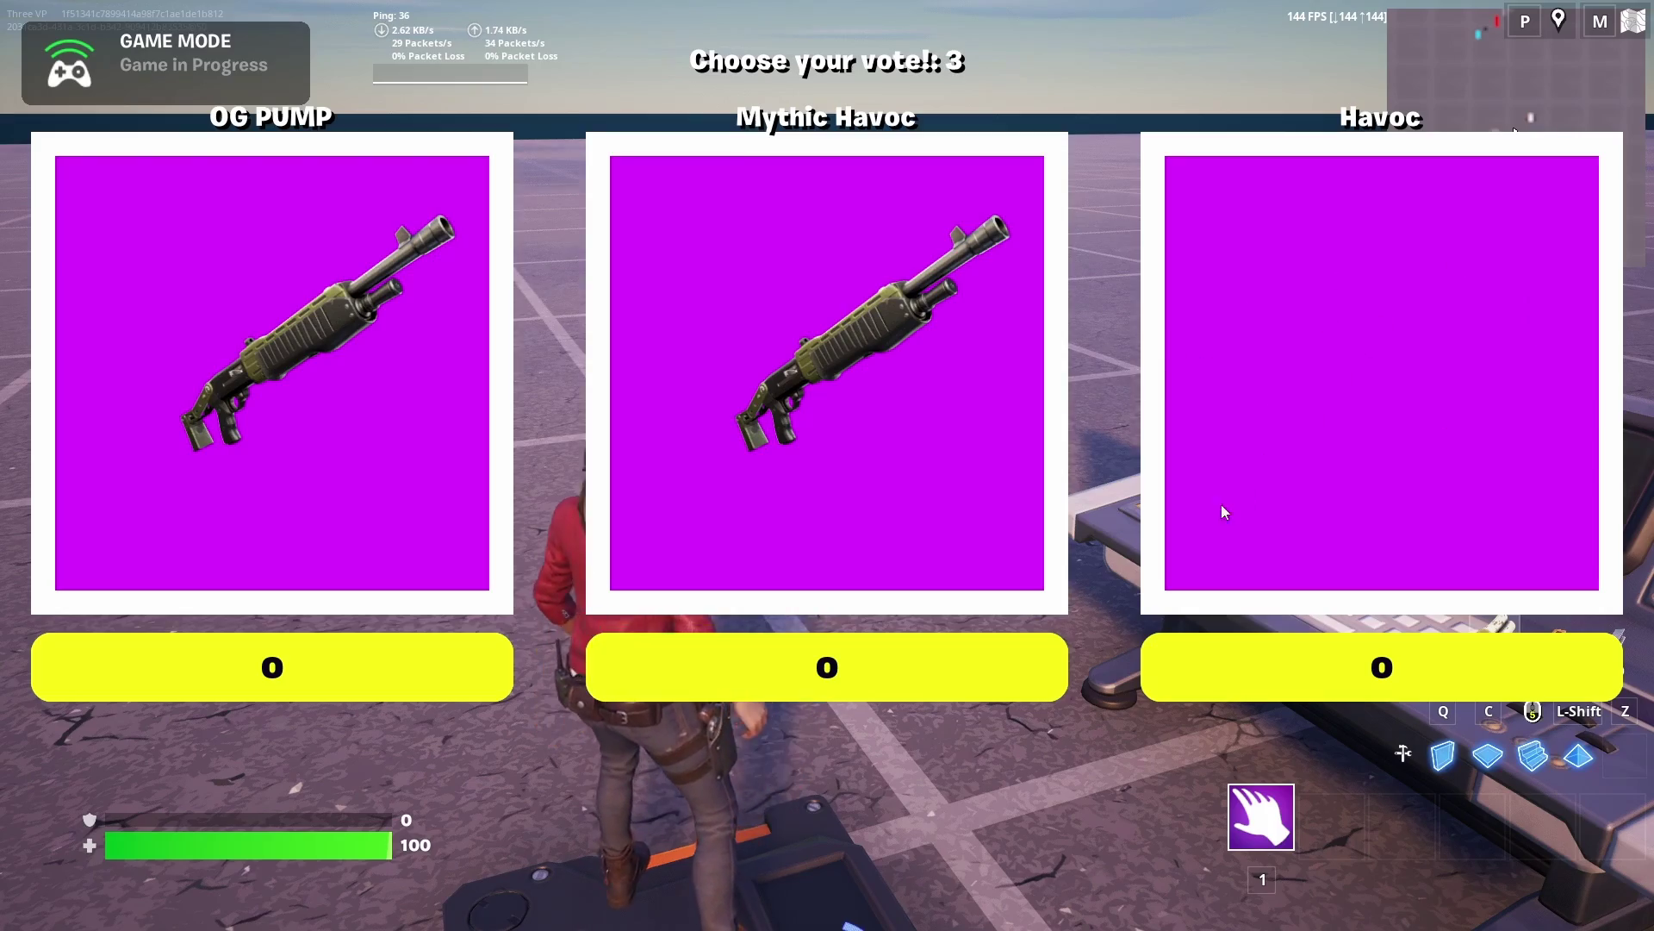
click(333, 670)
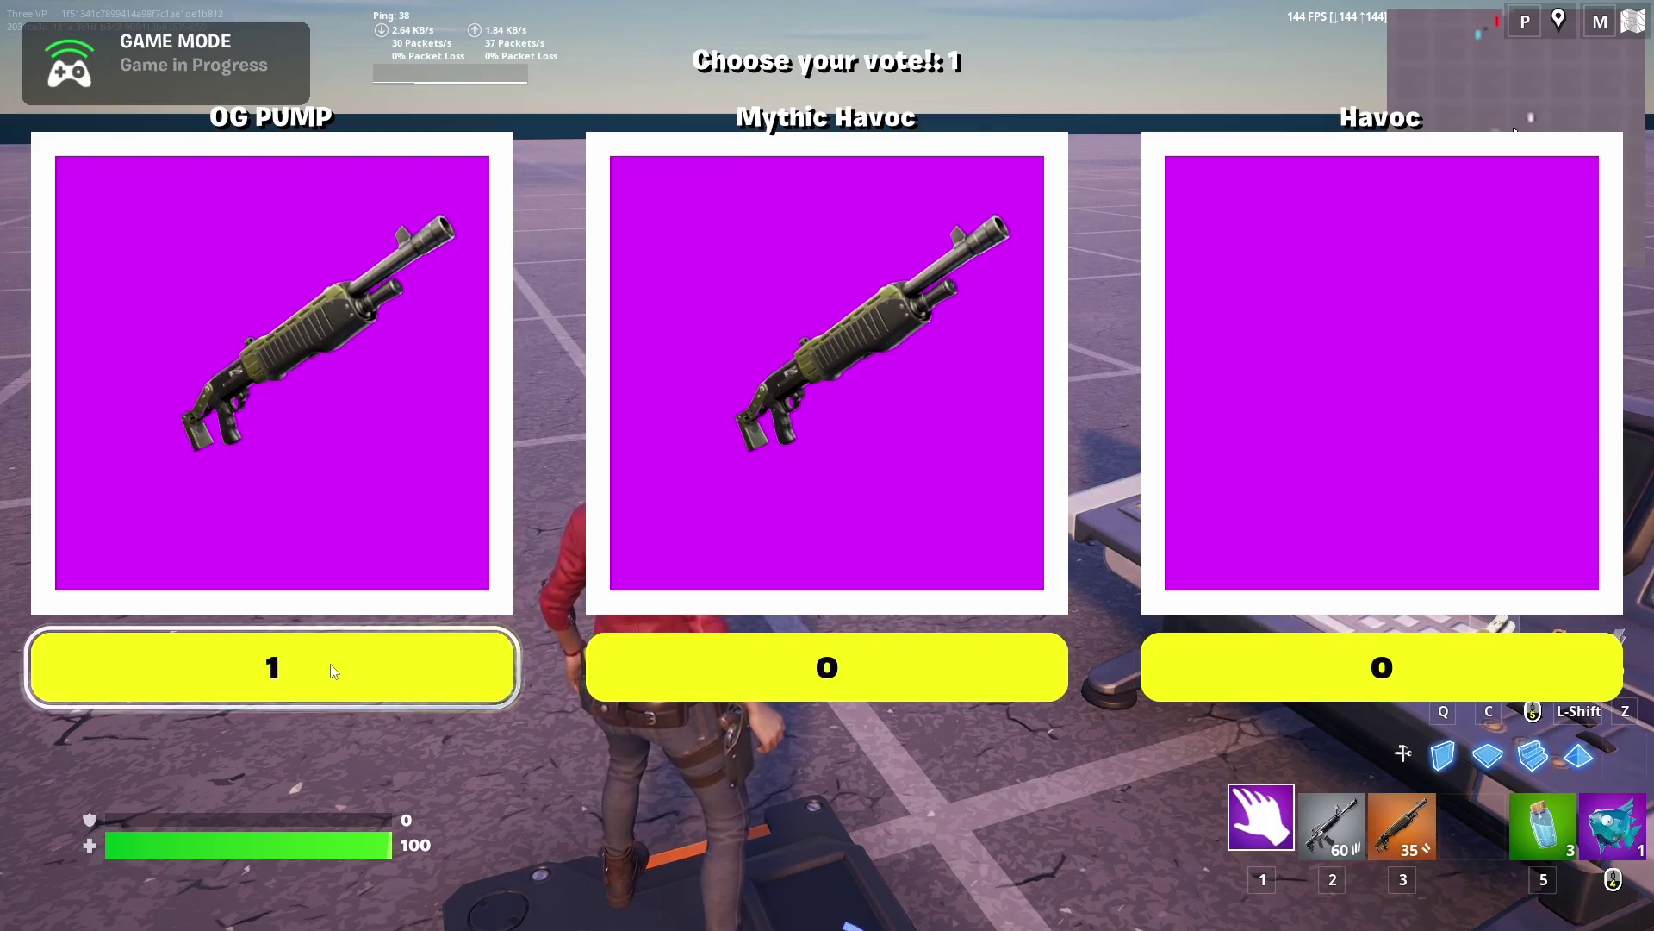
Equip the pump shotgun after the vote, fire a test shot and reload it.
key(3)
key(a)
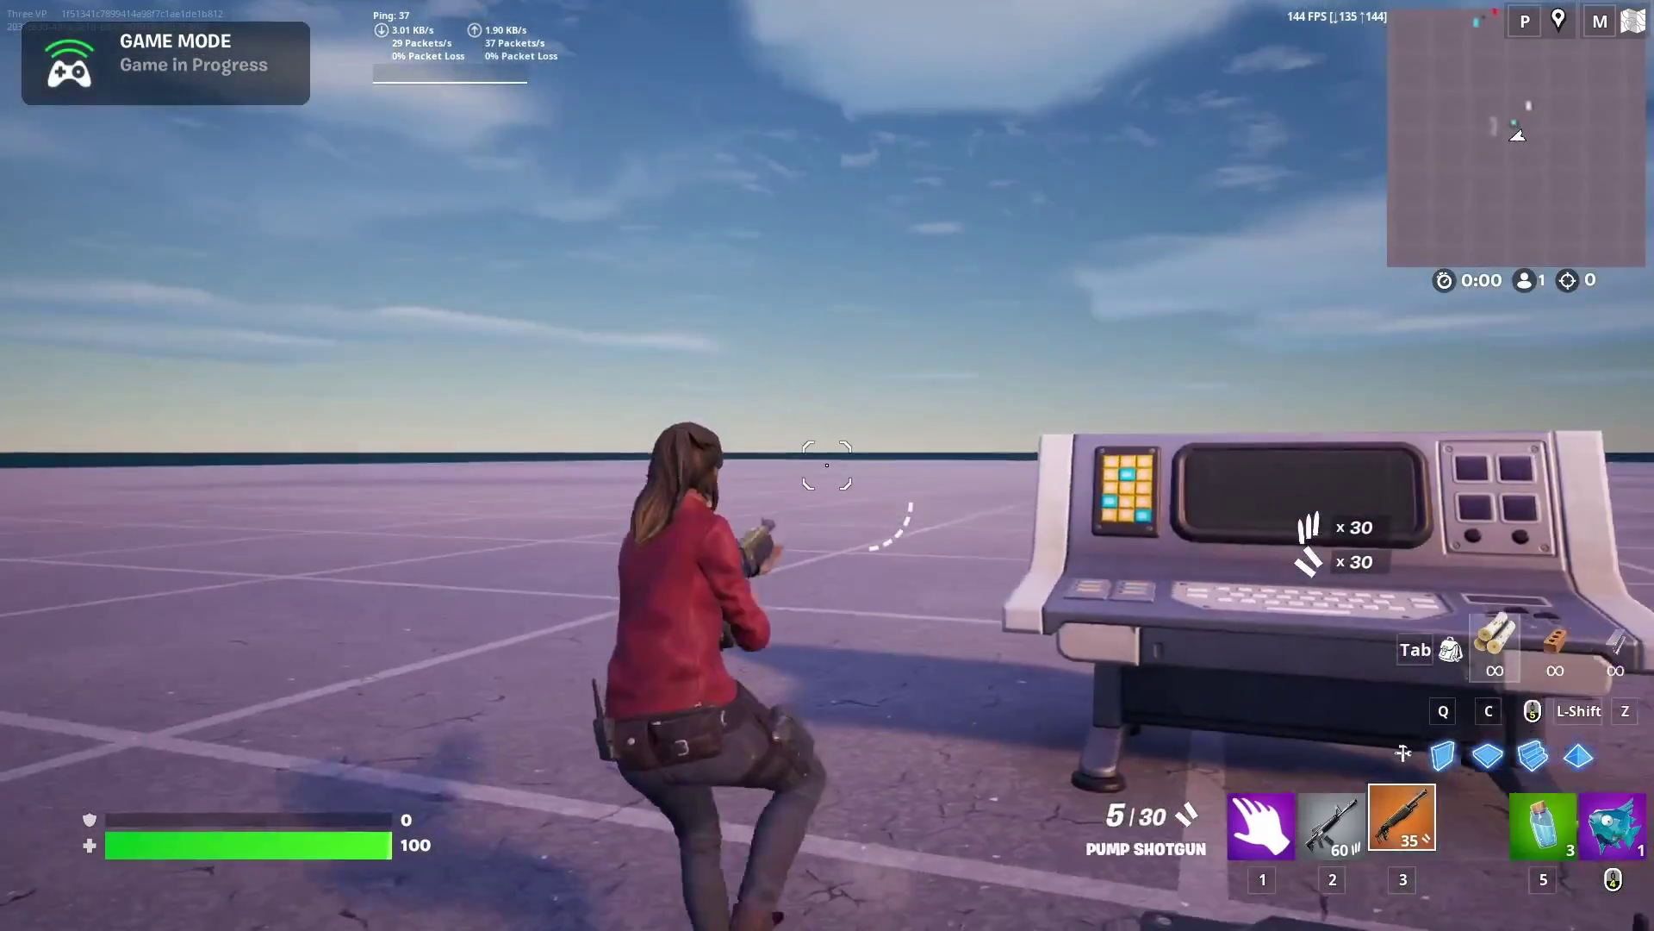
click(827, 465)
key(r)
key(r)
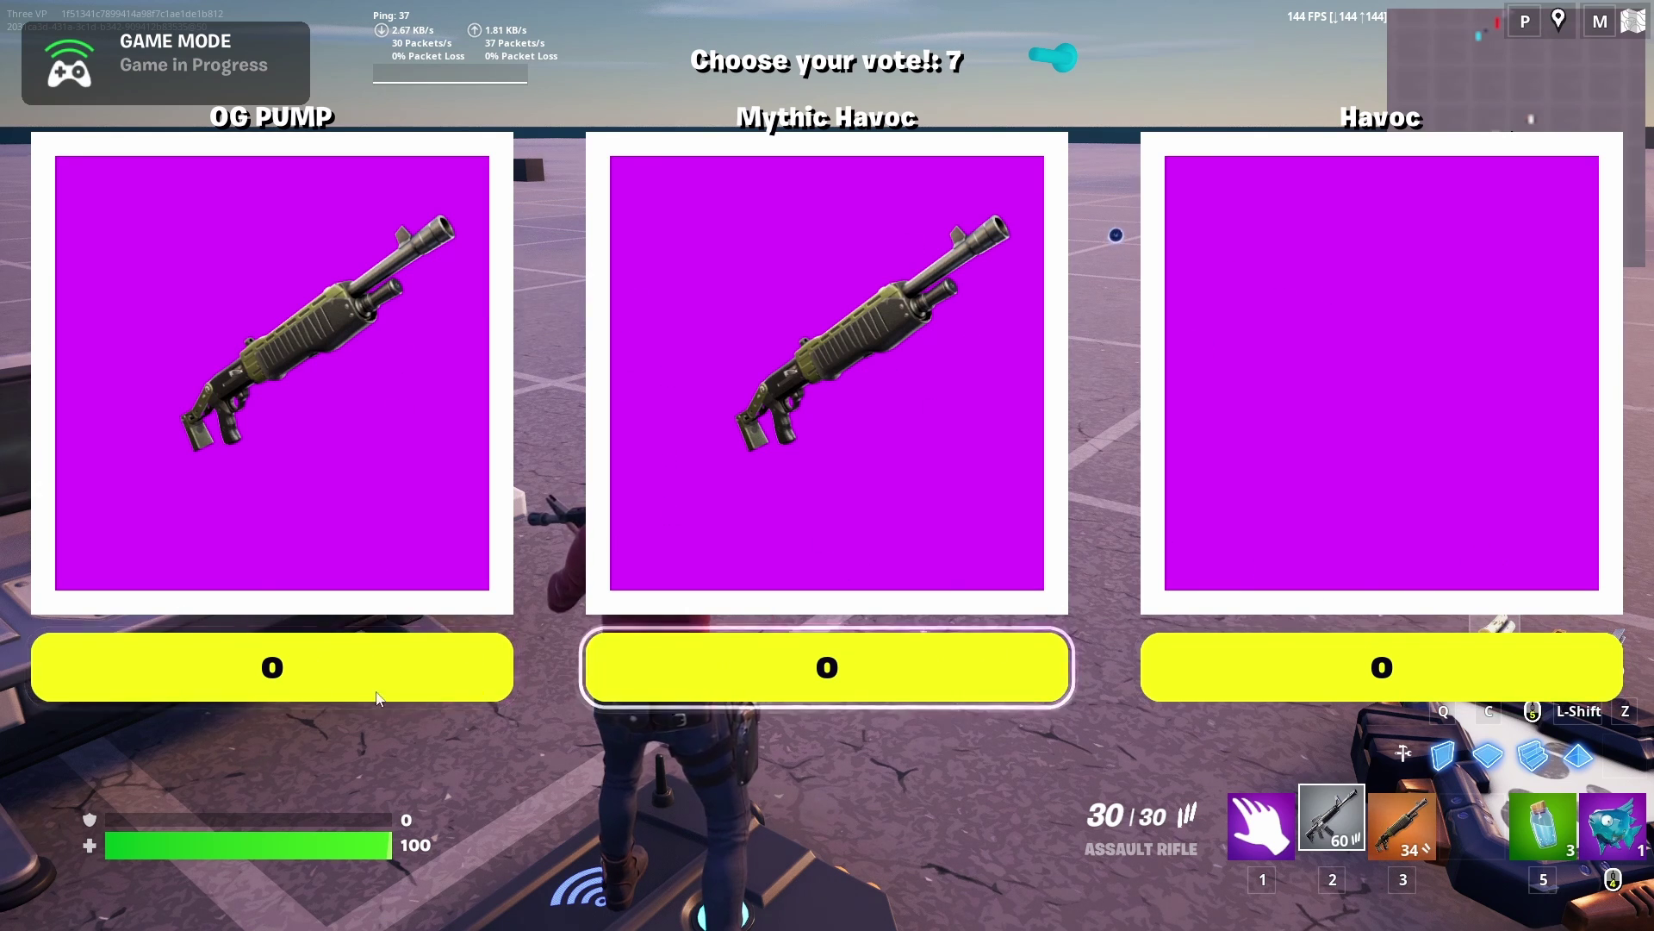
Vote for Mythic Havoc in a new loadout vote, swap the pump shotgun for the Enhanced Havoc Shotgun and run across the island with it.
click(849, 643)
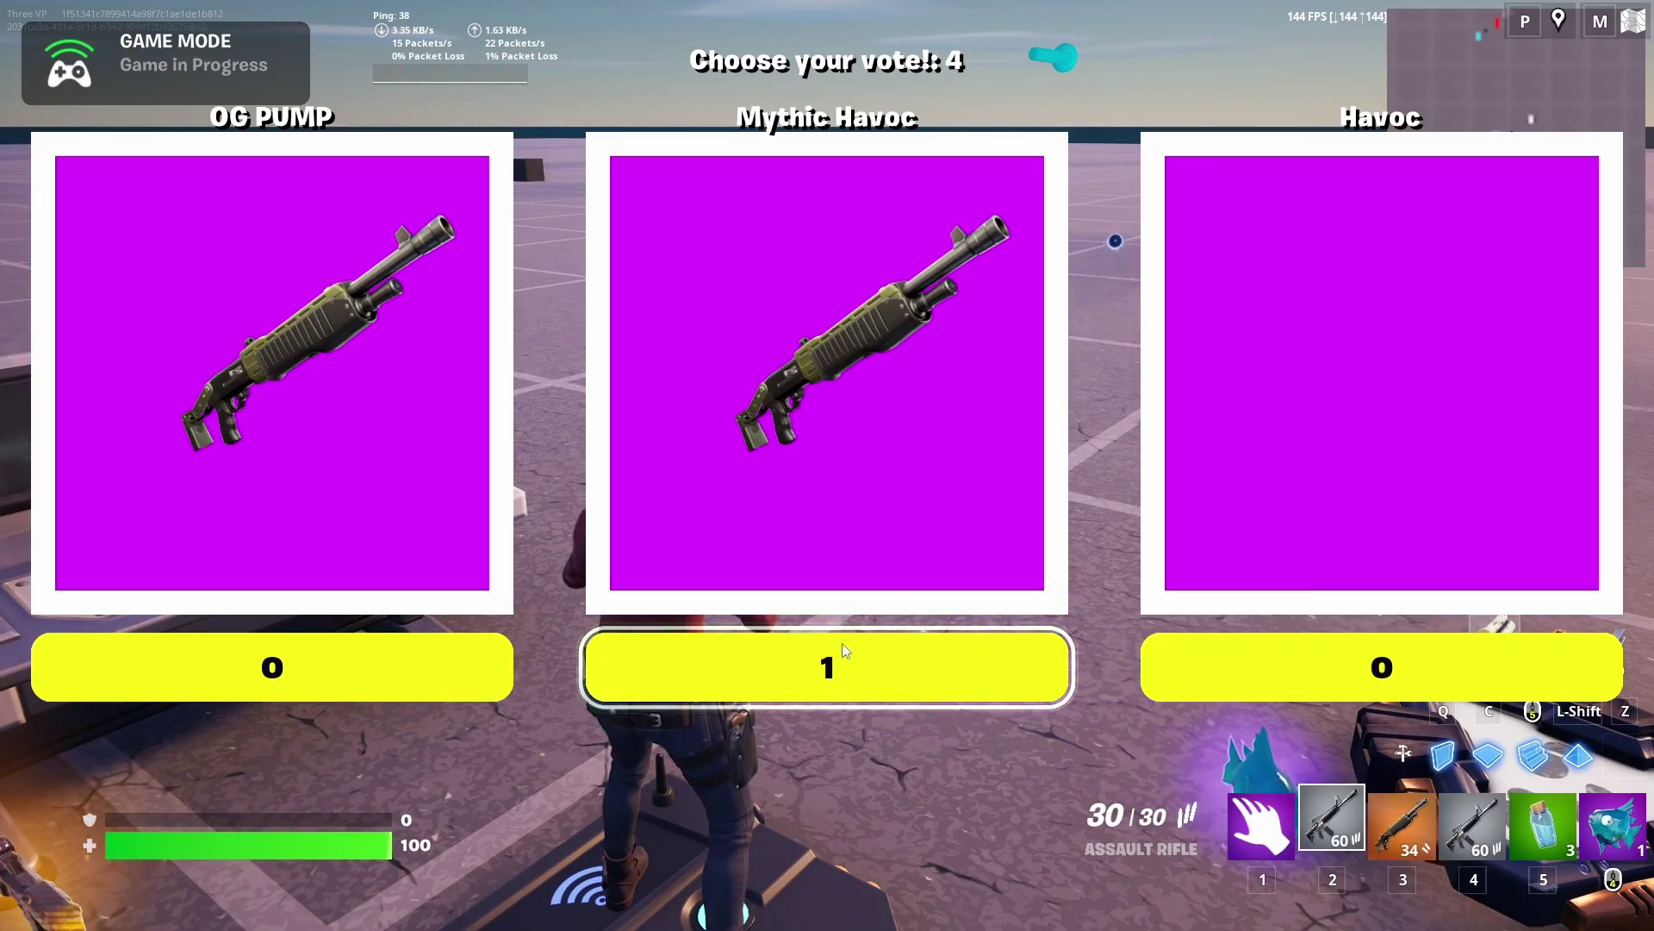
key(3)
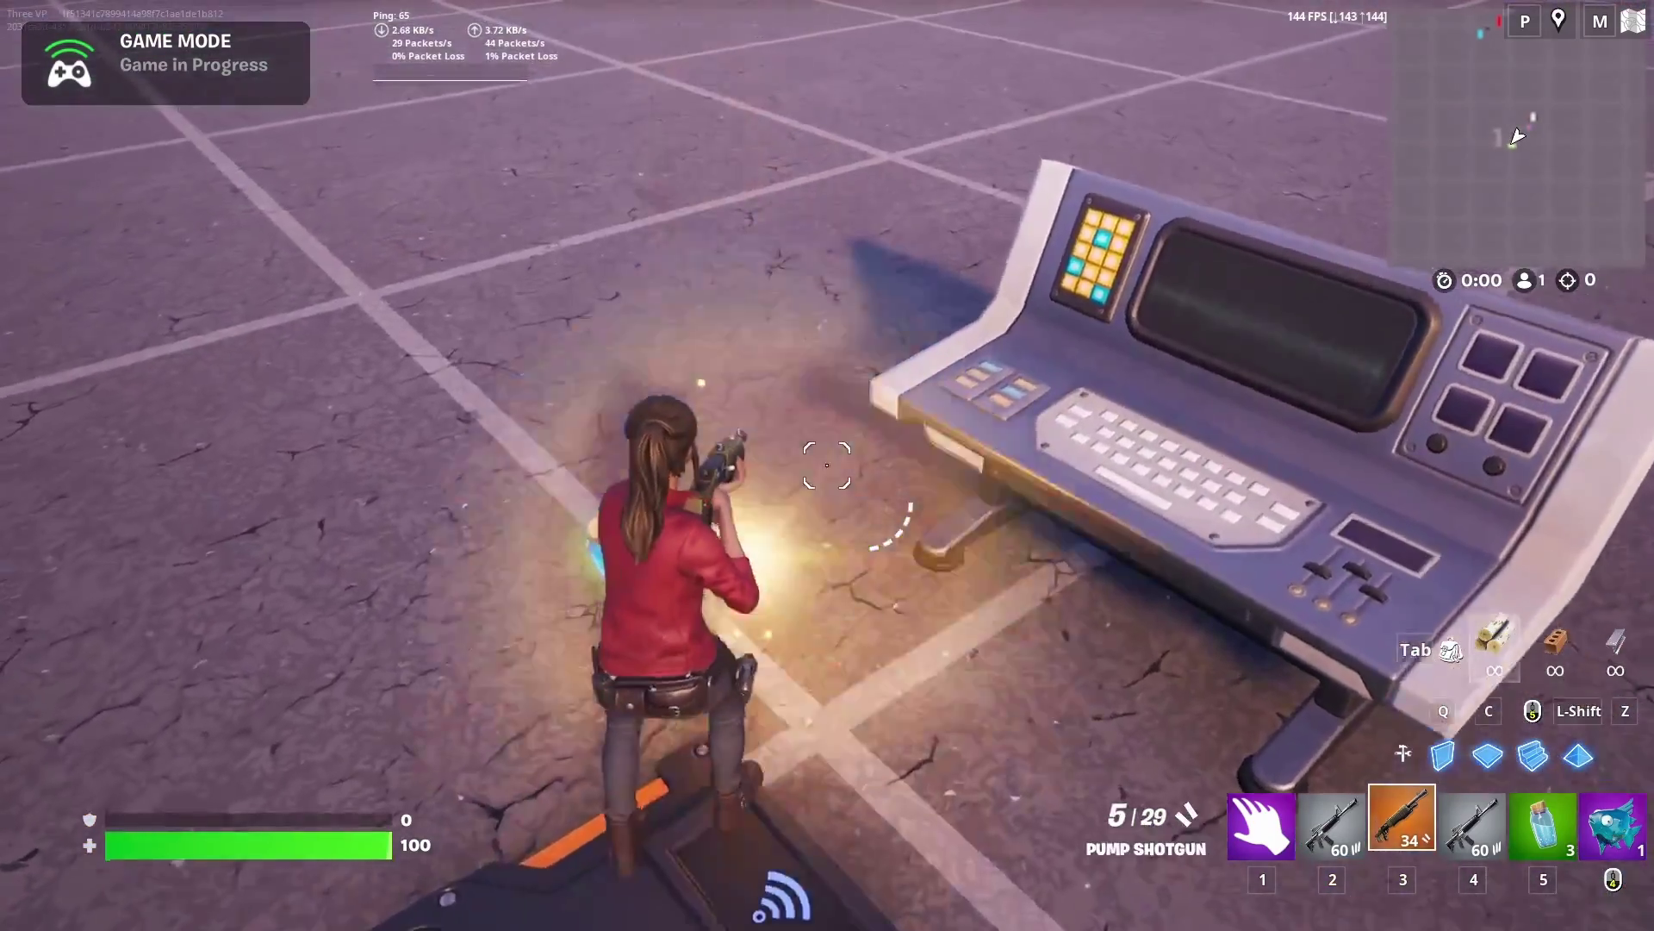
key(e)
key(r)
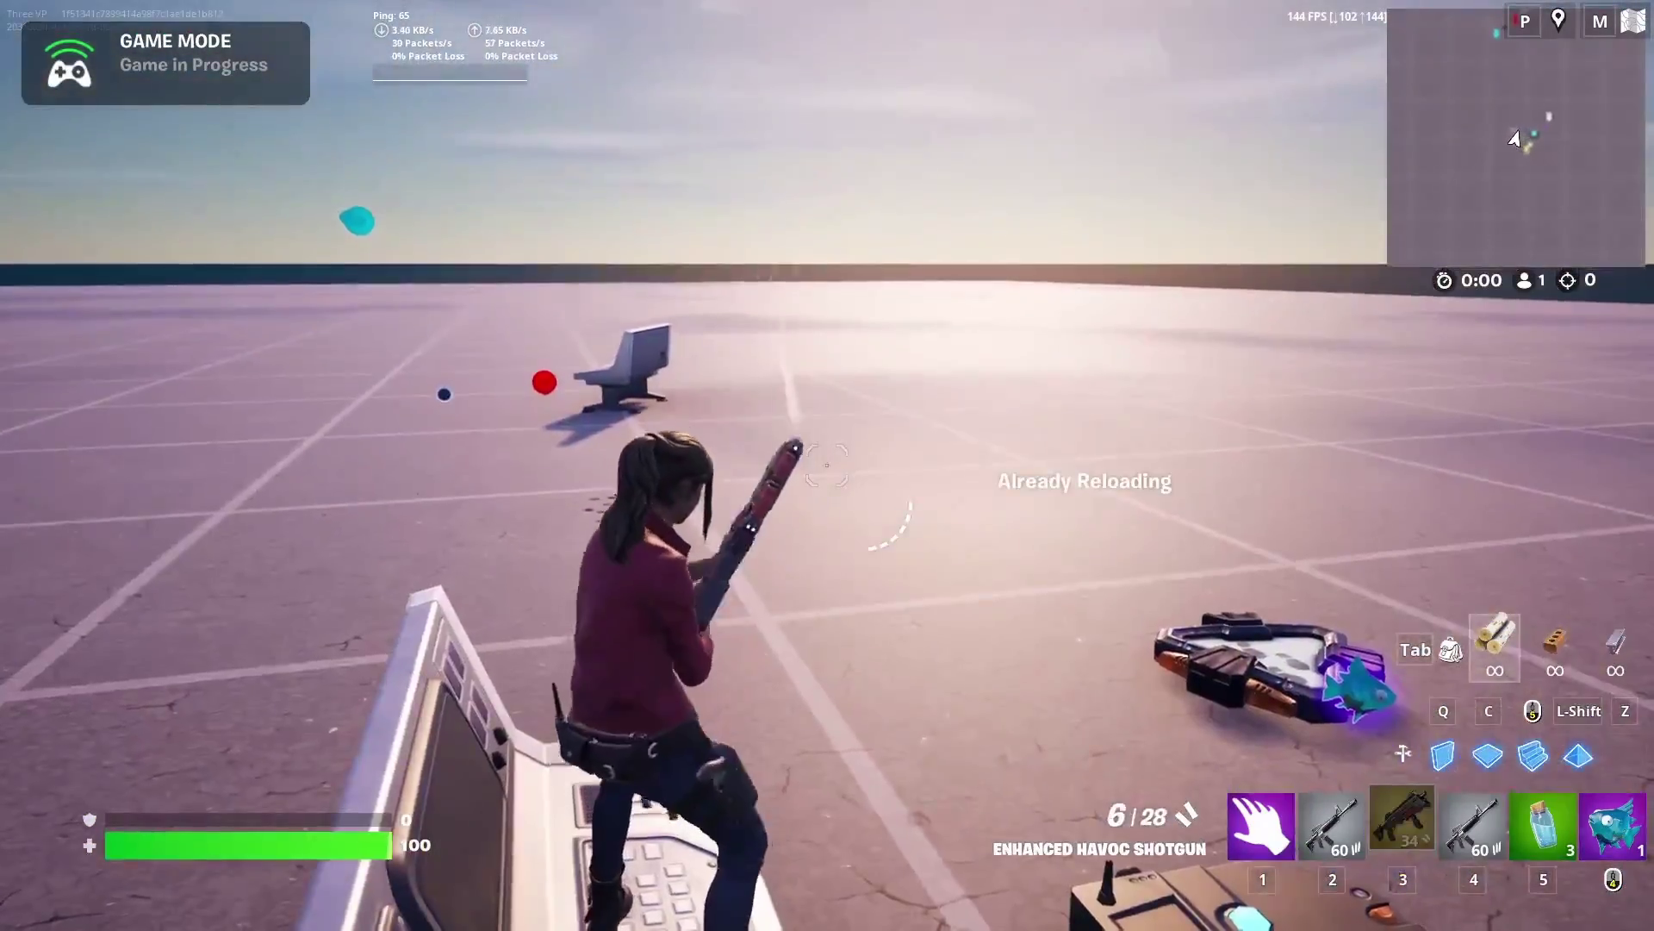
key(w)
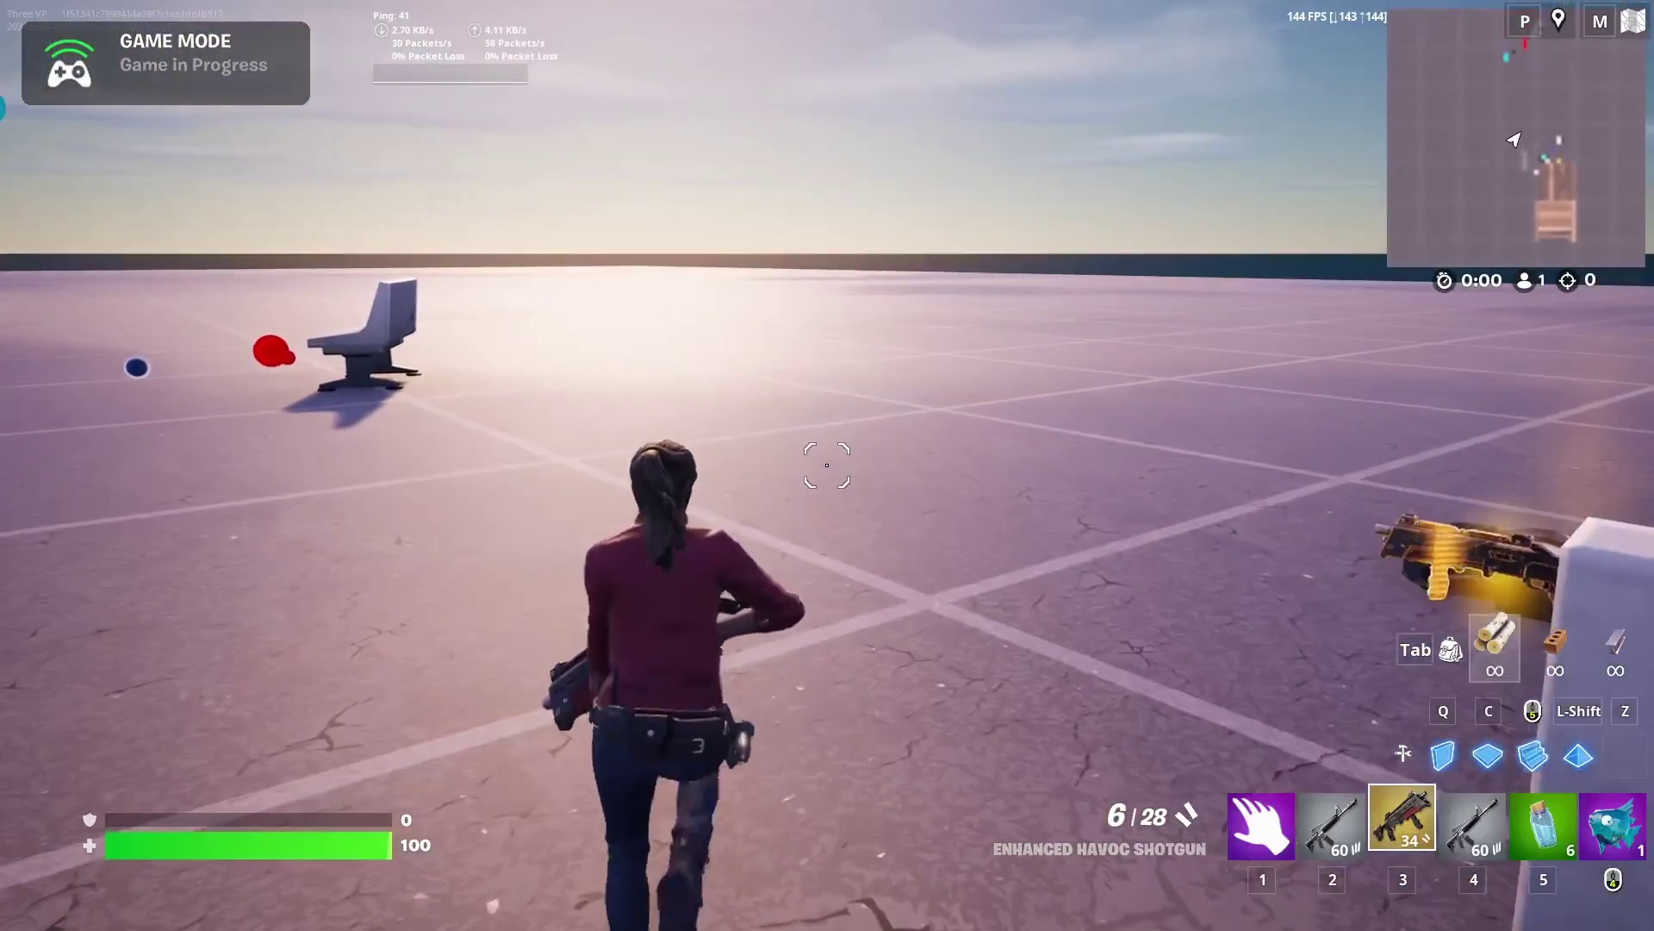
key(w)
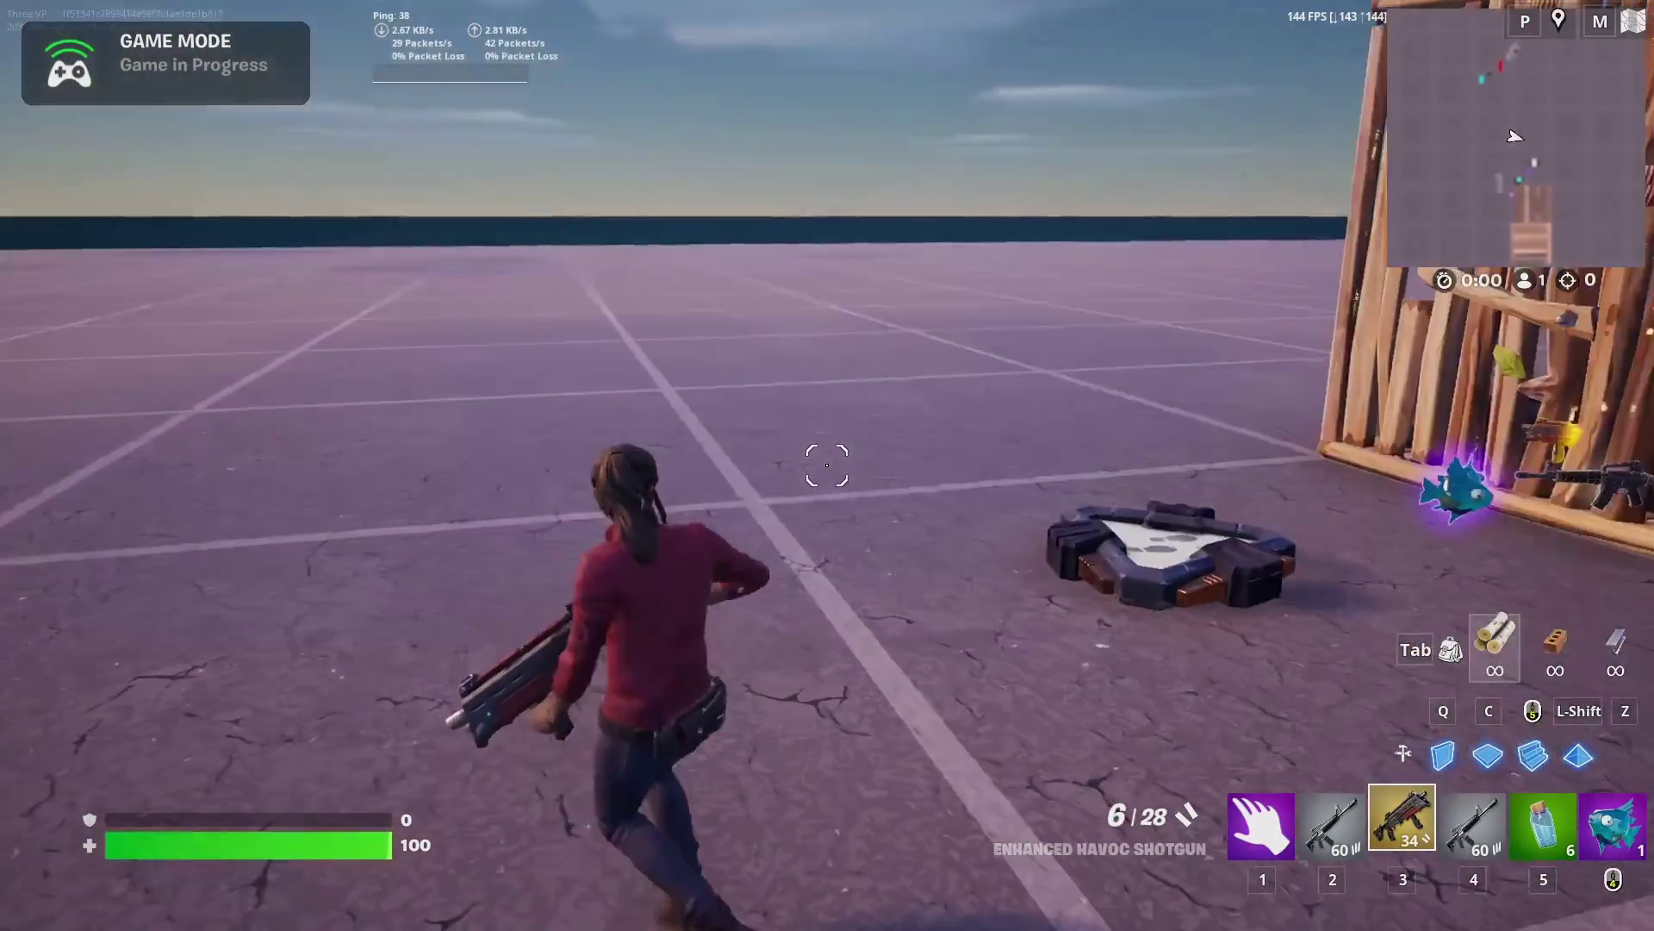